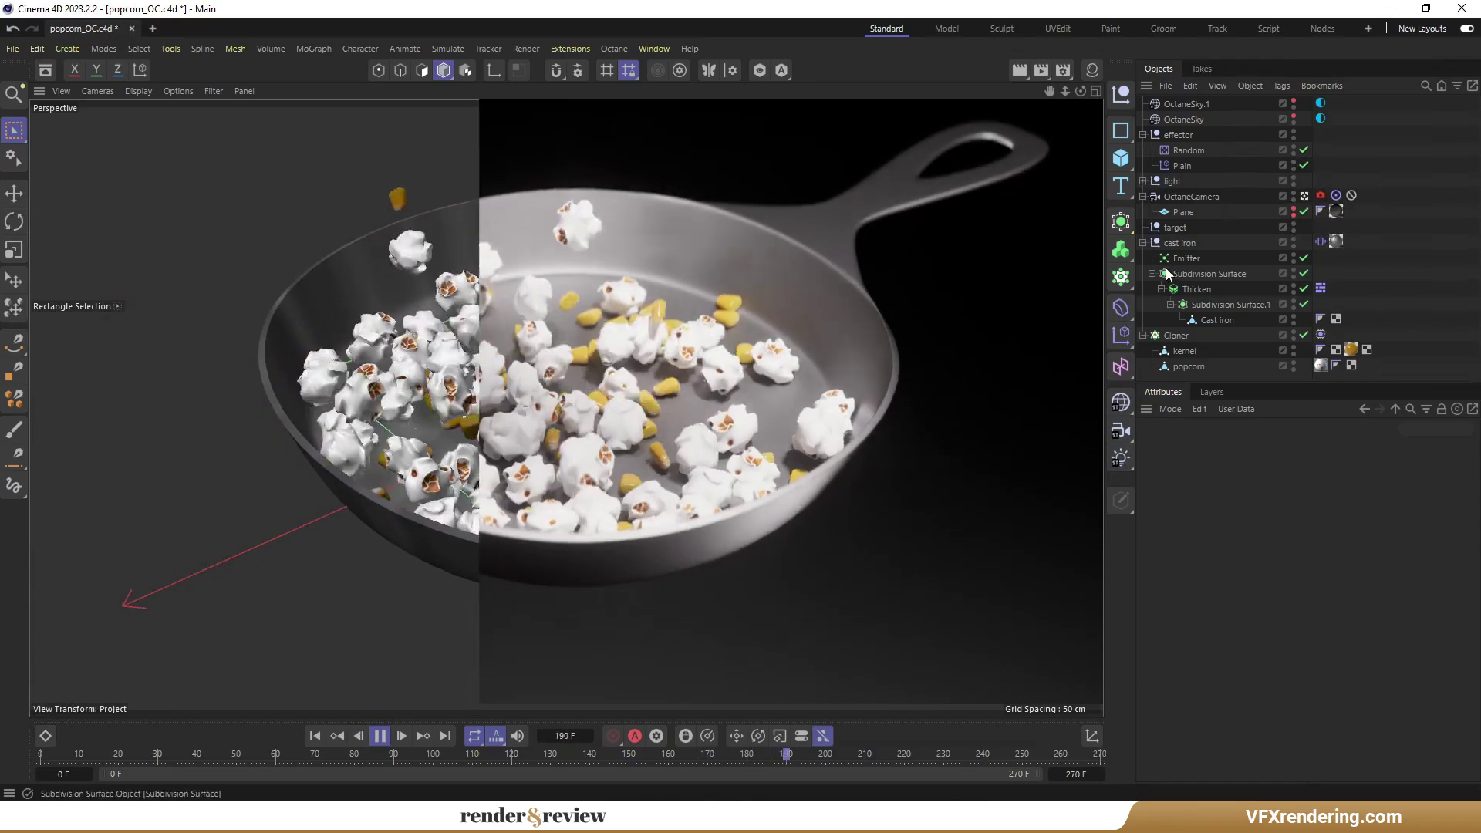
# Create a new Octane material in the Material Manager and name it 'iron cast'.
pyautogui.click(1142, 134)
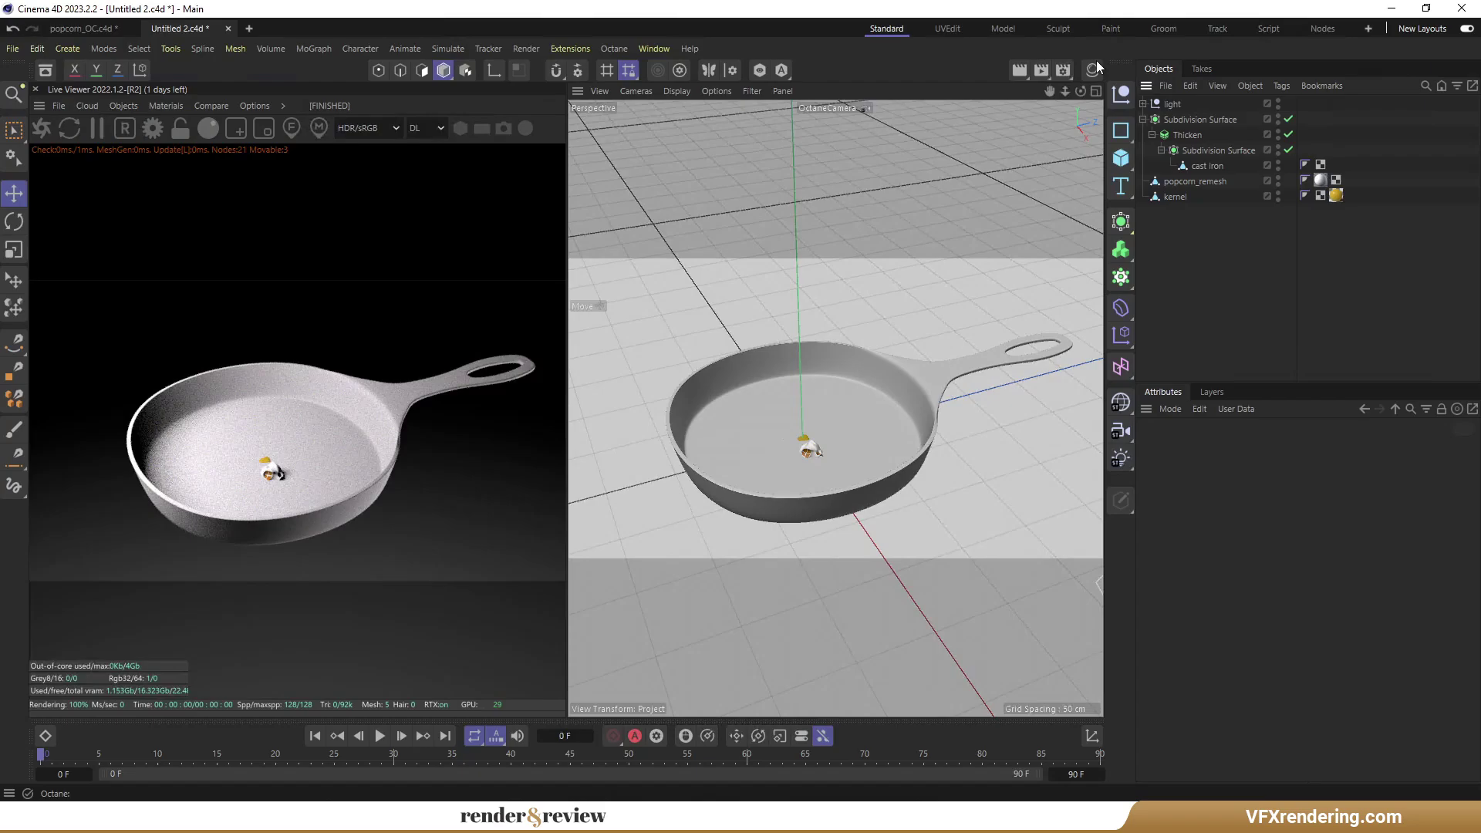
pyautogui.click(1093, 68)
pyautogui.click(1029, 90)
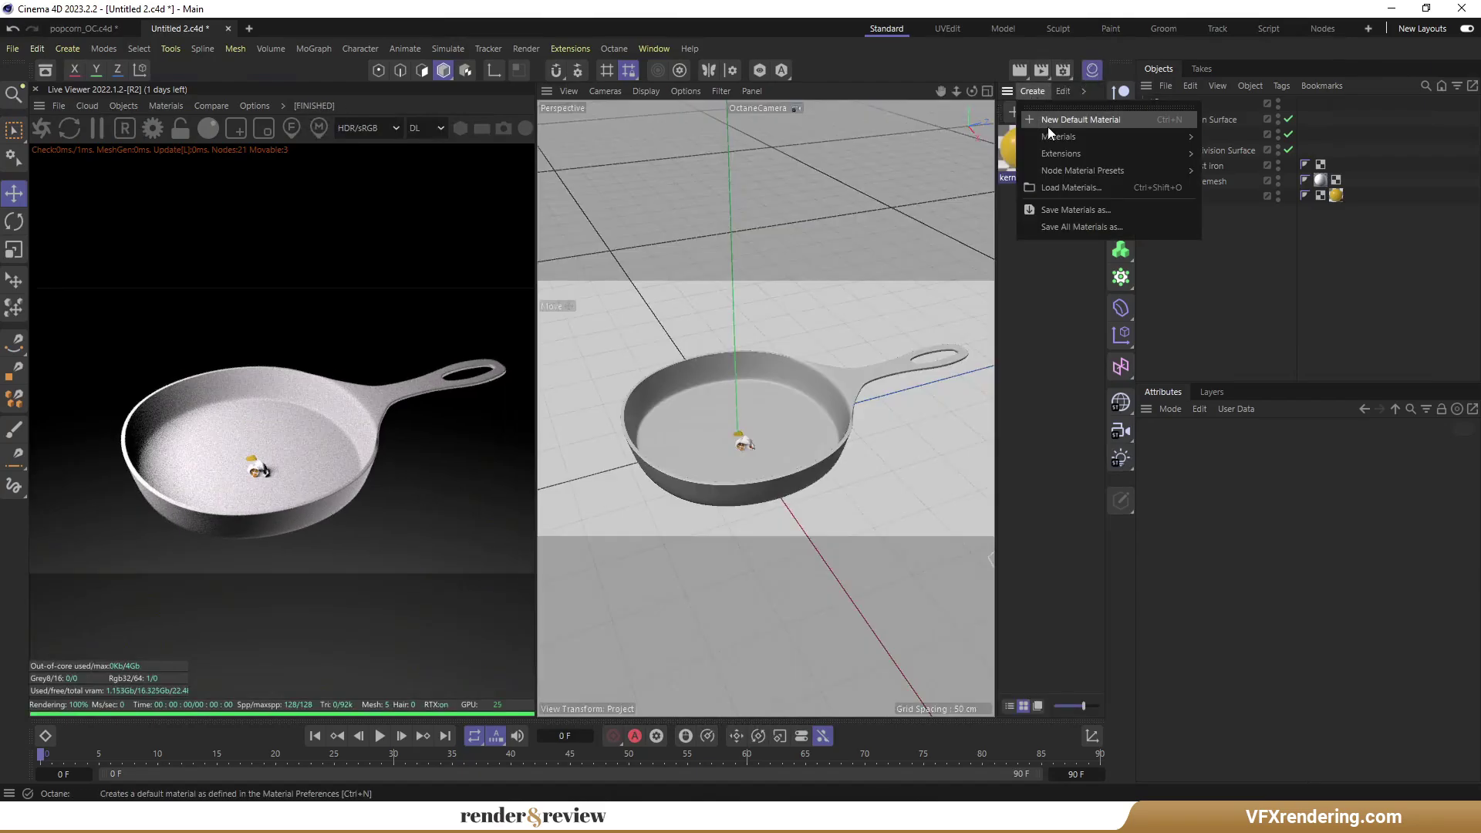
pyautogui.moveTo(1102, 153)
pyautogui.moveTo(1217, 157)
pyautogui.click(1308, 228)
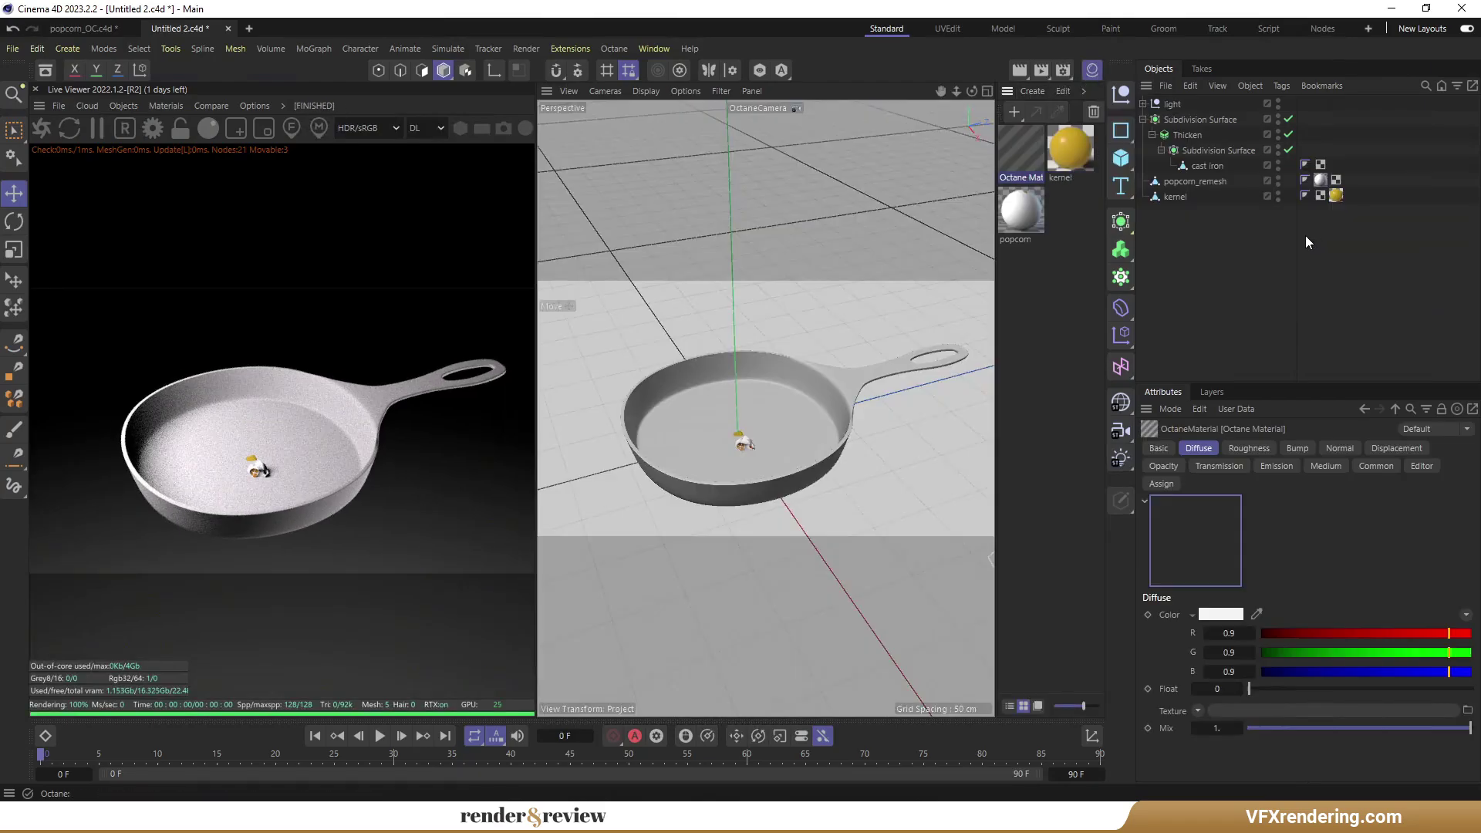
pyautogui.doubleClick(1021, 178)
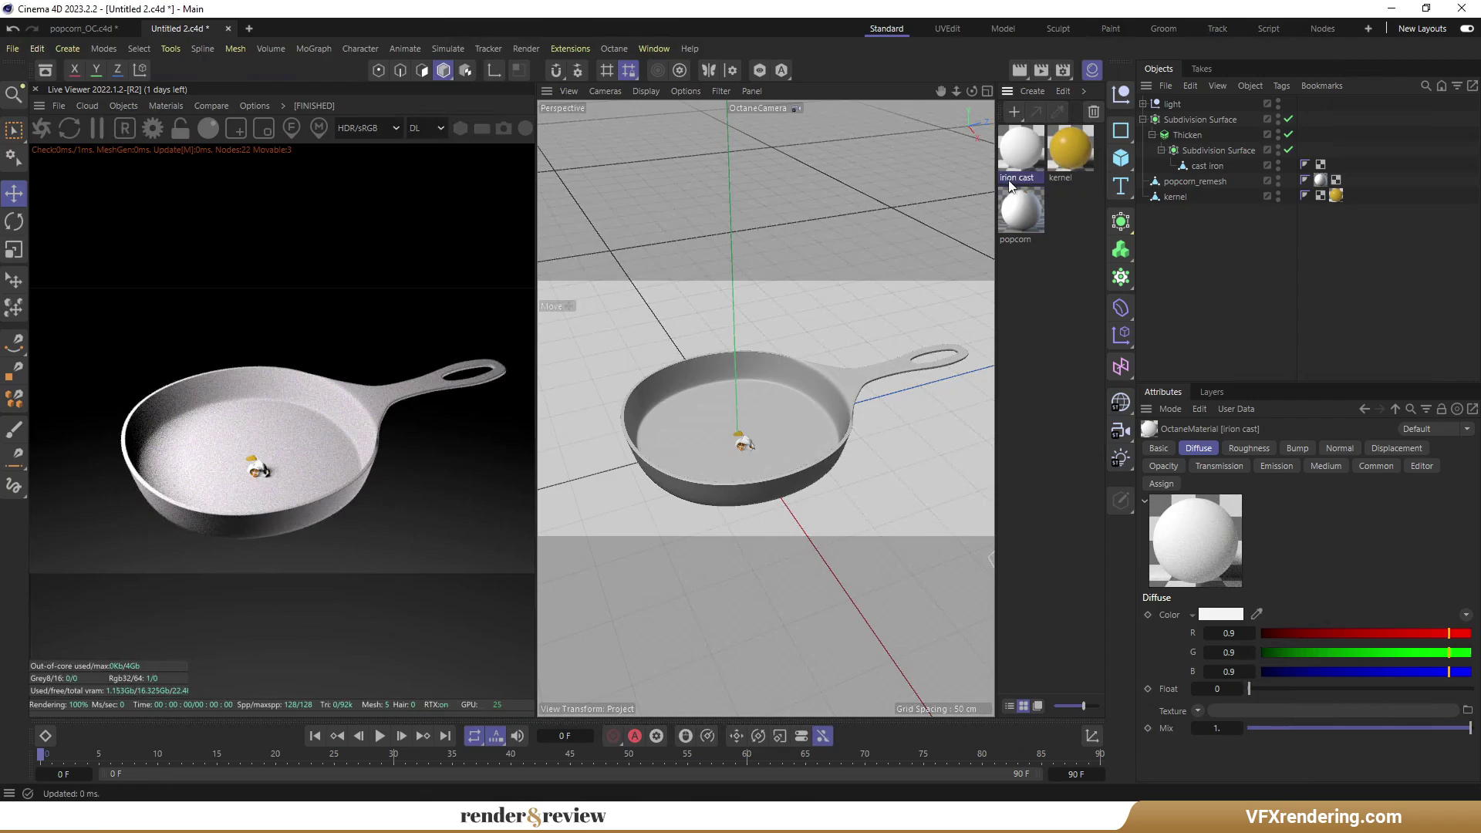
pyautogui.doubleClick(1021, 177)
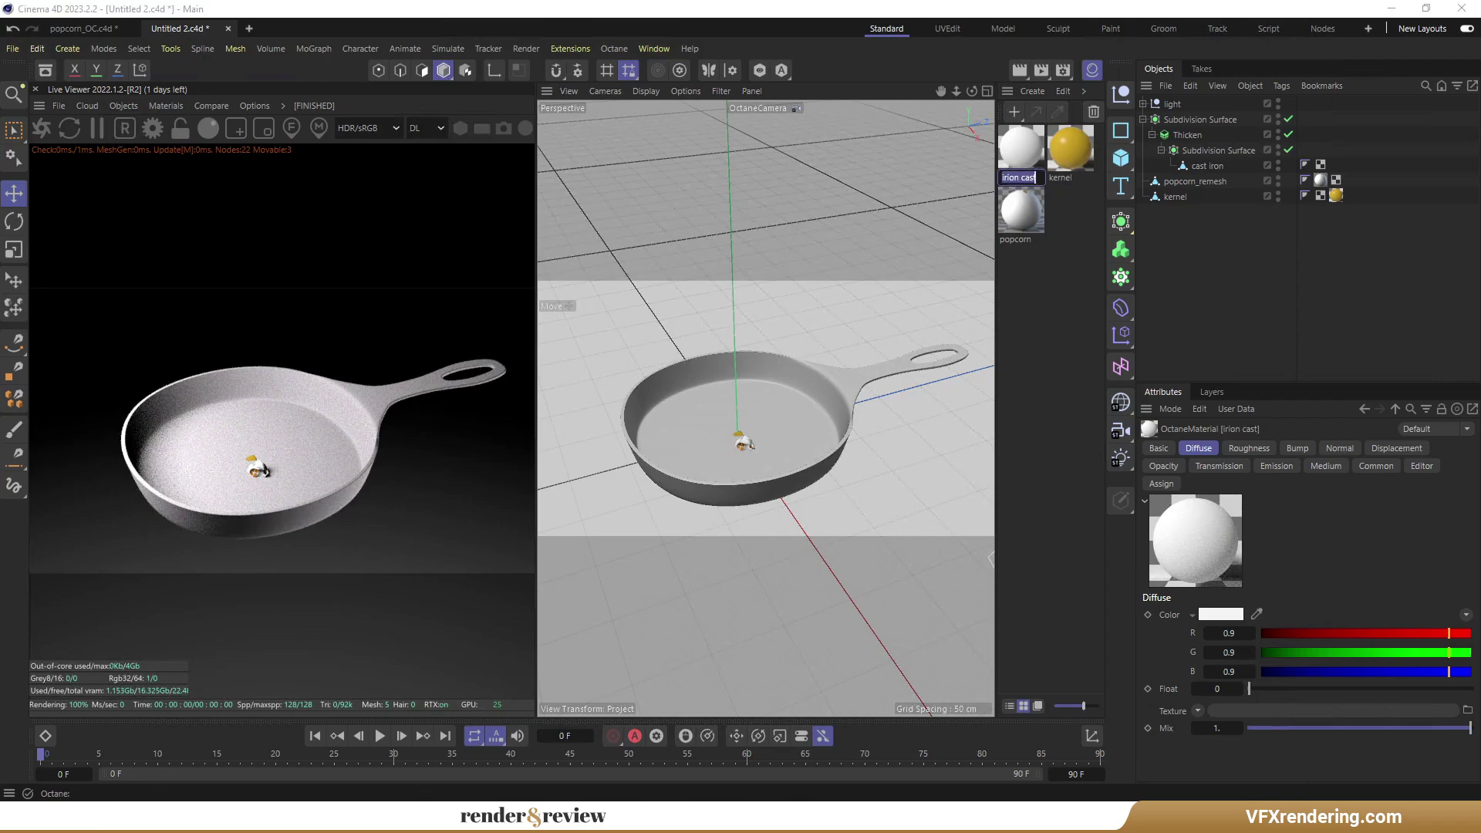
# Set the iron cast material type to Metallic.
pyautogui.doubleClick(1022, 165)
pyautogui.click(1071, 324)
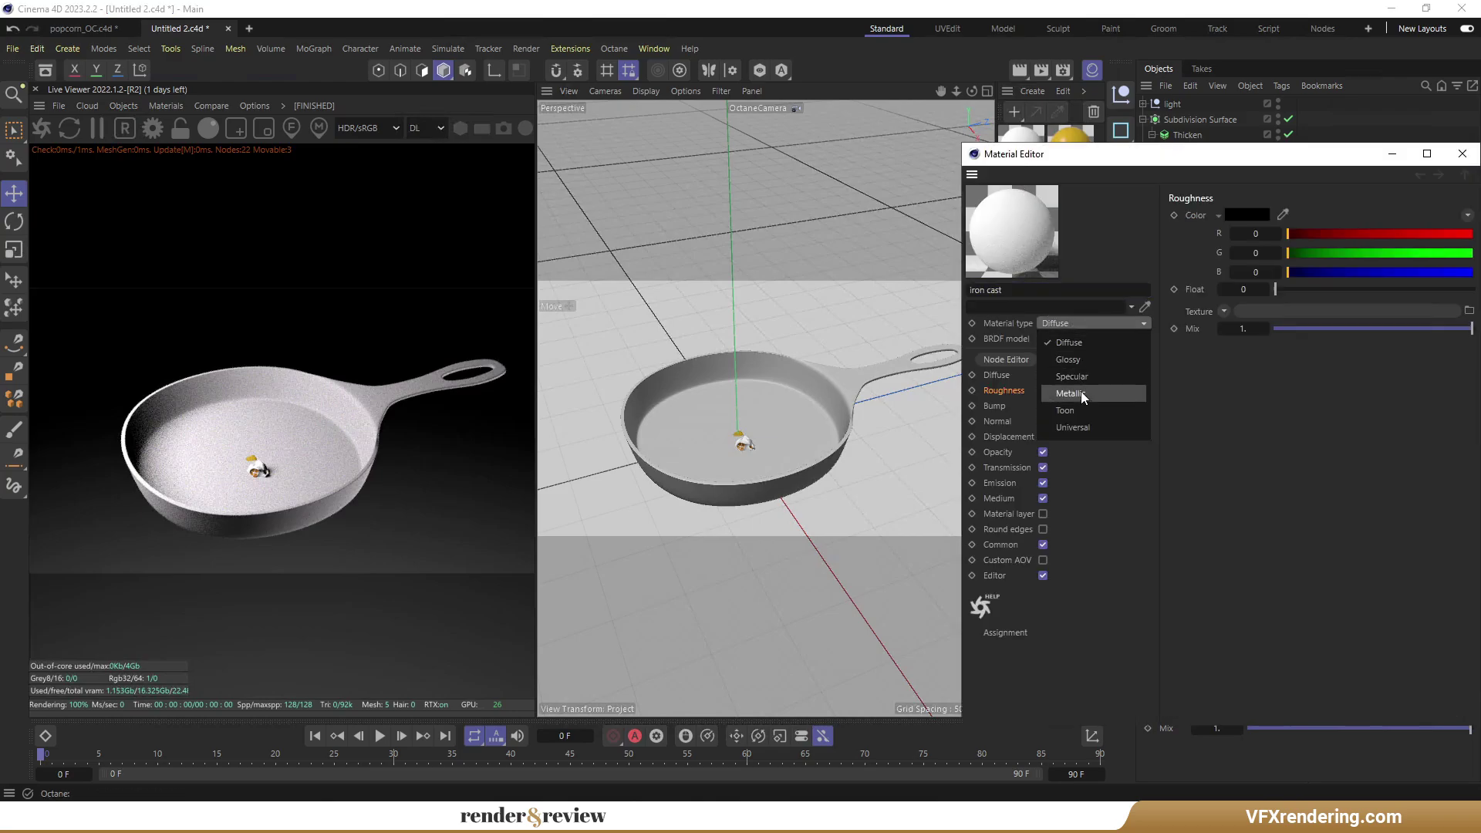
pyautogui.click(1081, 391)
# Open iron cast in the Node Editor and switch the Live Viewer kernel to path tracing.
pyautogui.click(1022, 358)
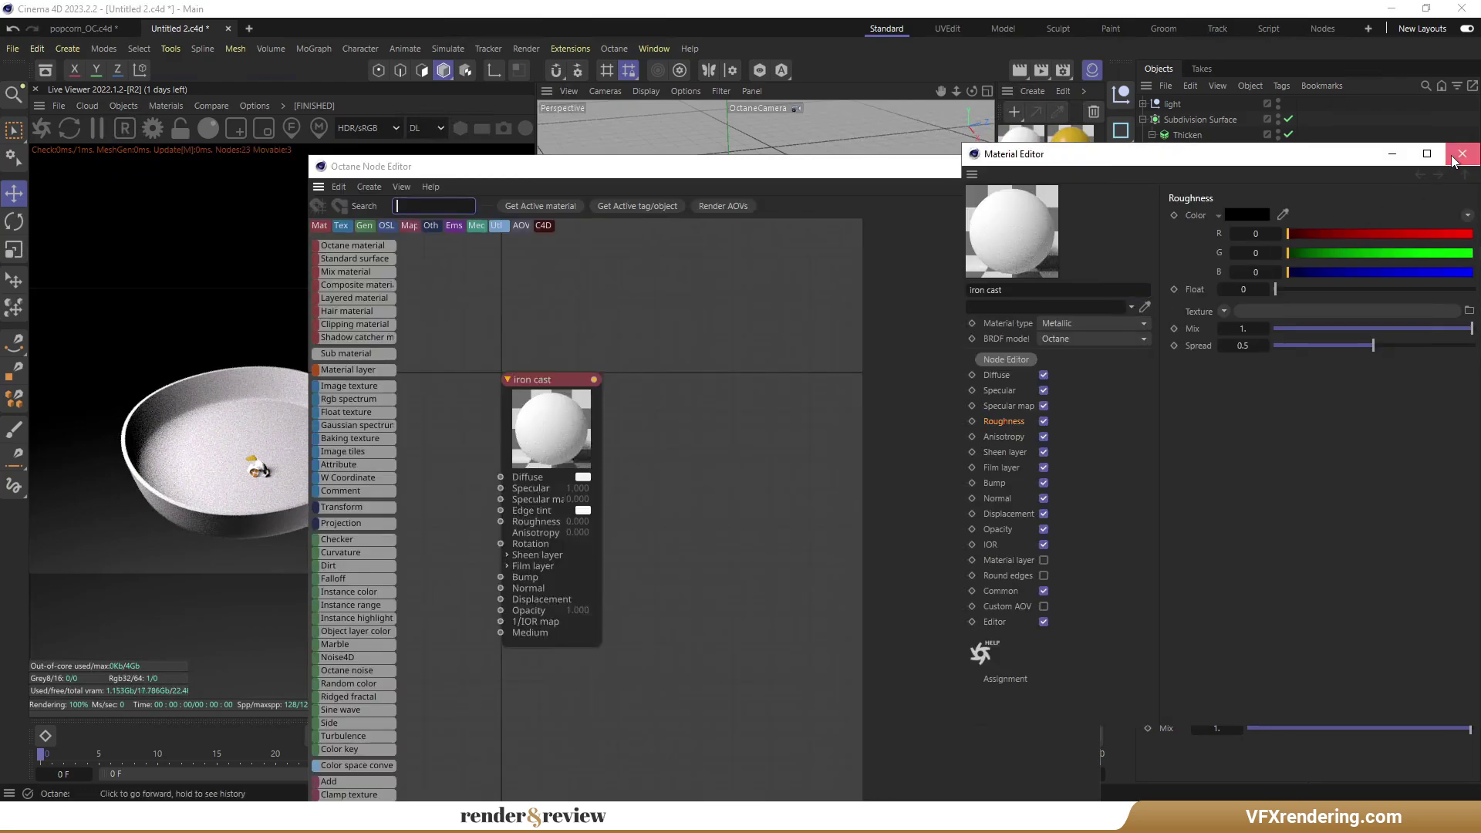
pyautogui.click(1462, 153)
pyautogui.moveTo(945, 173); pyautogui.dragTo(1199, 95)
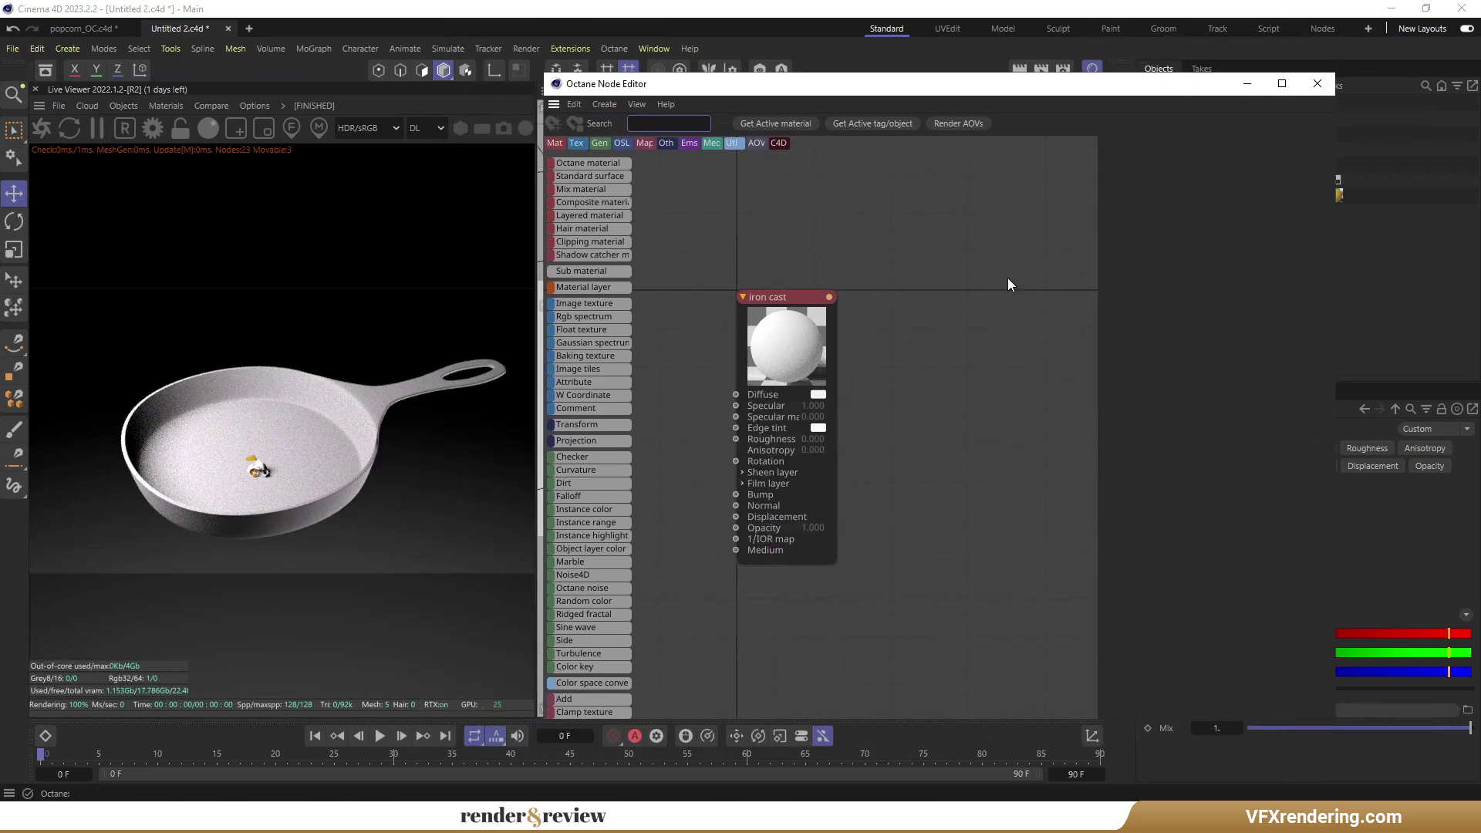
pyautogui.click(796, 357)
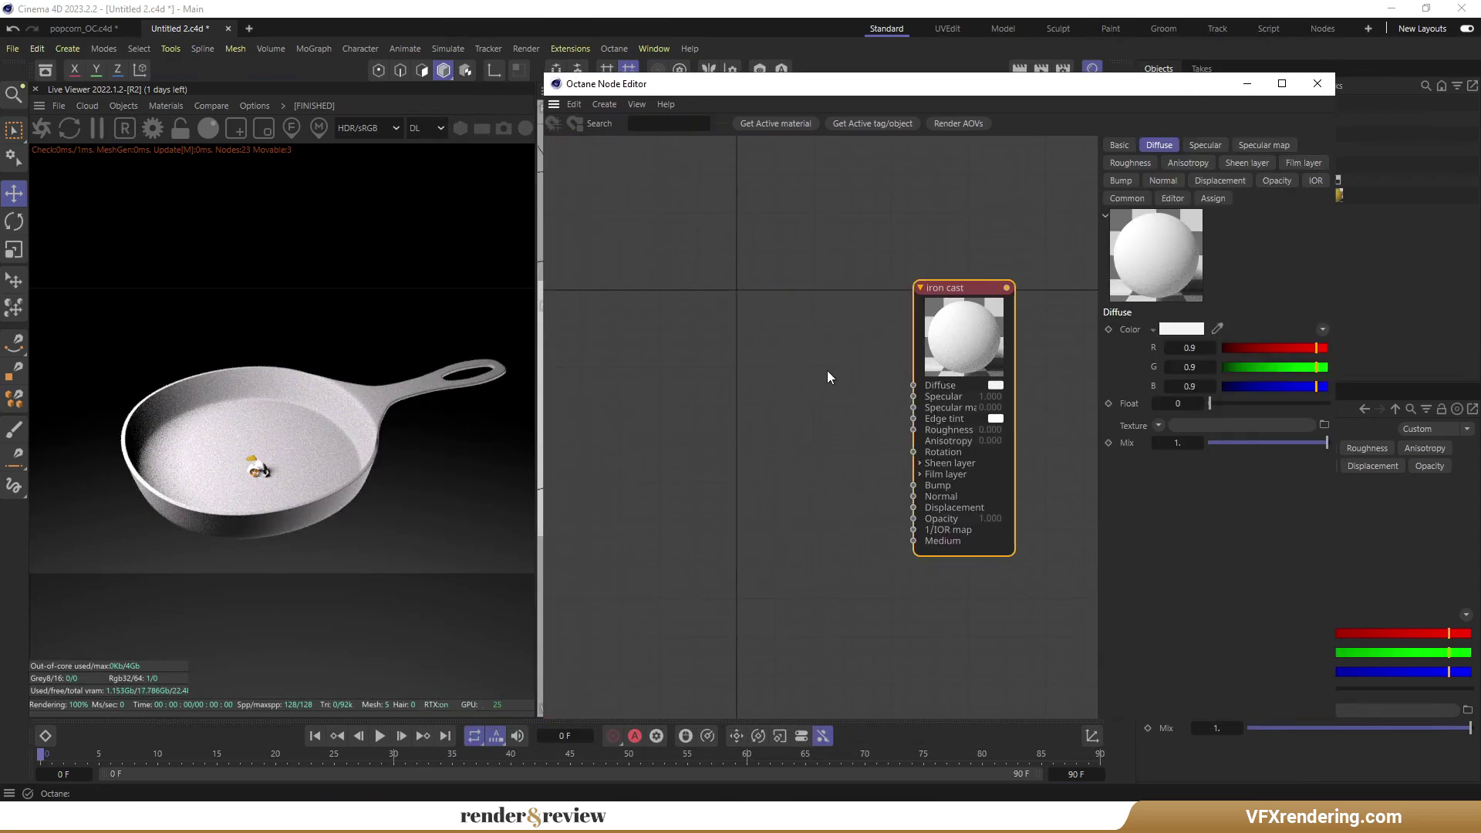
pyautogui.click(428, 129)
pyautogui.click(436, 192)
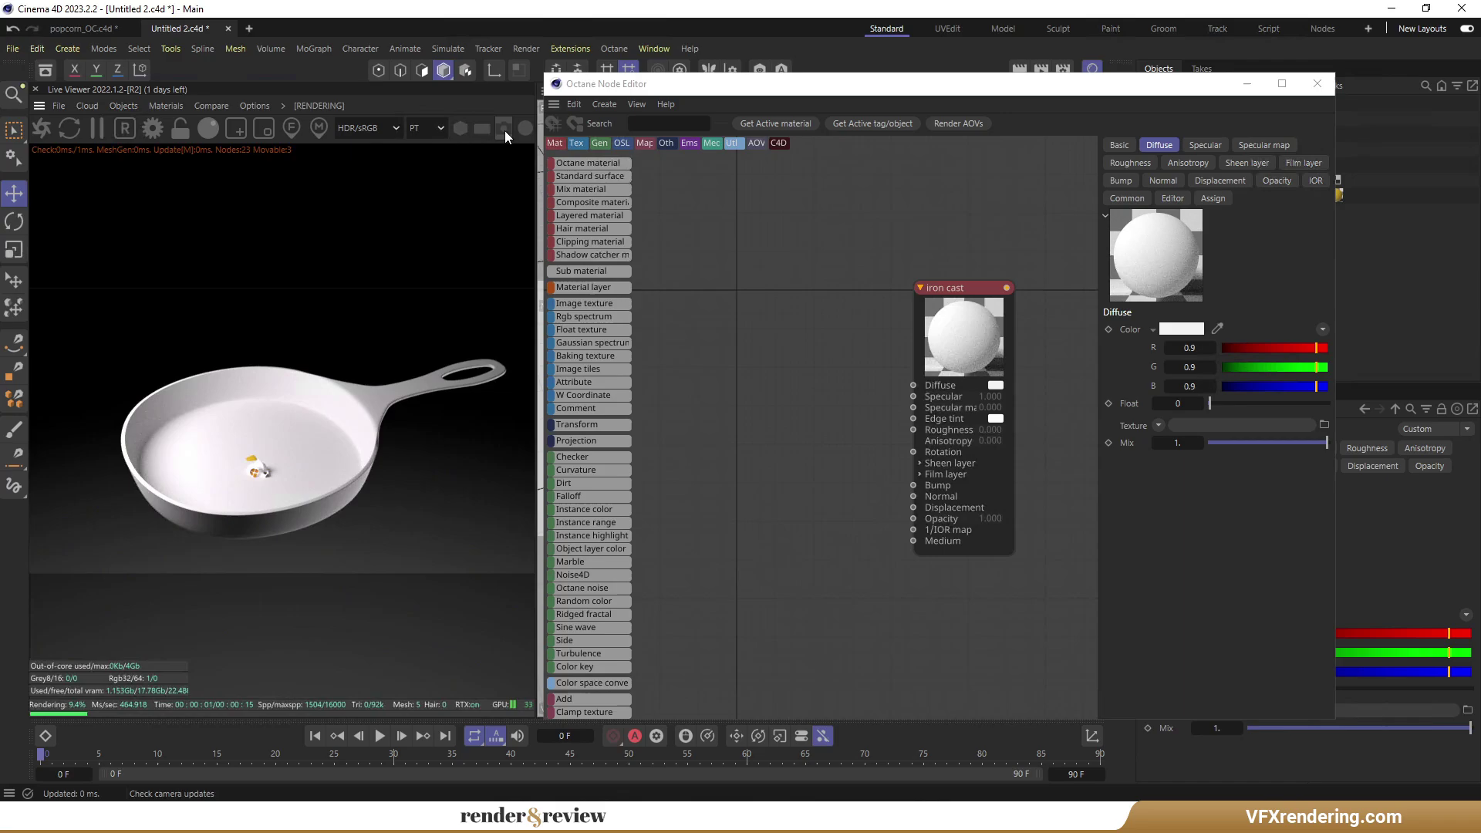
# Add an Octane noise node and wire it into the material's Diffuse input.
pyautogui.rightClick(776, 391)
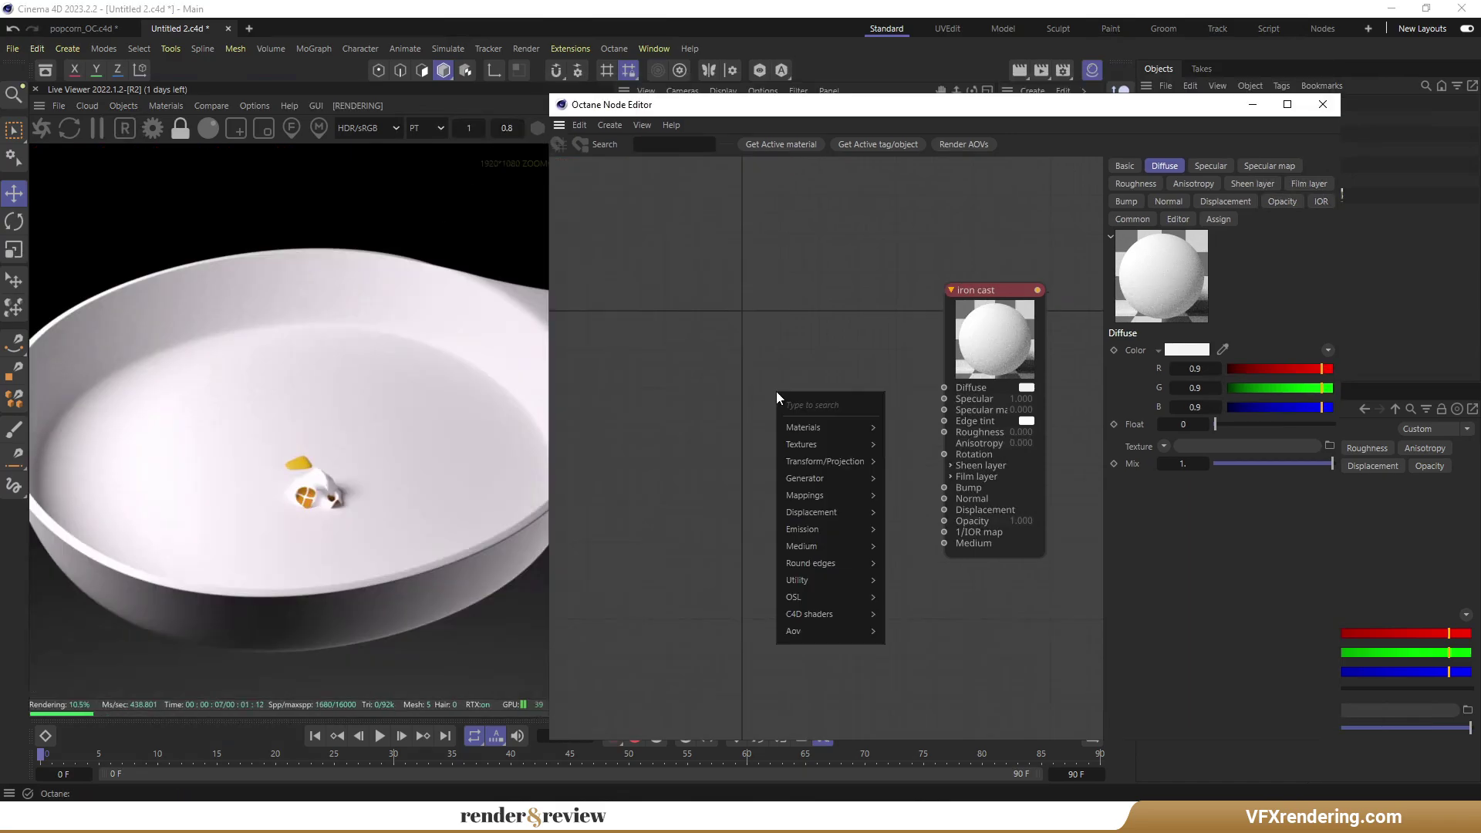
pyautogui.press('Escape')
pyautogui.rightClick(769, 381)
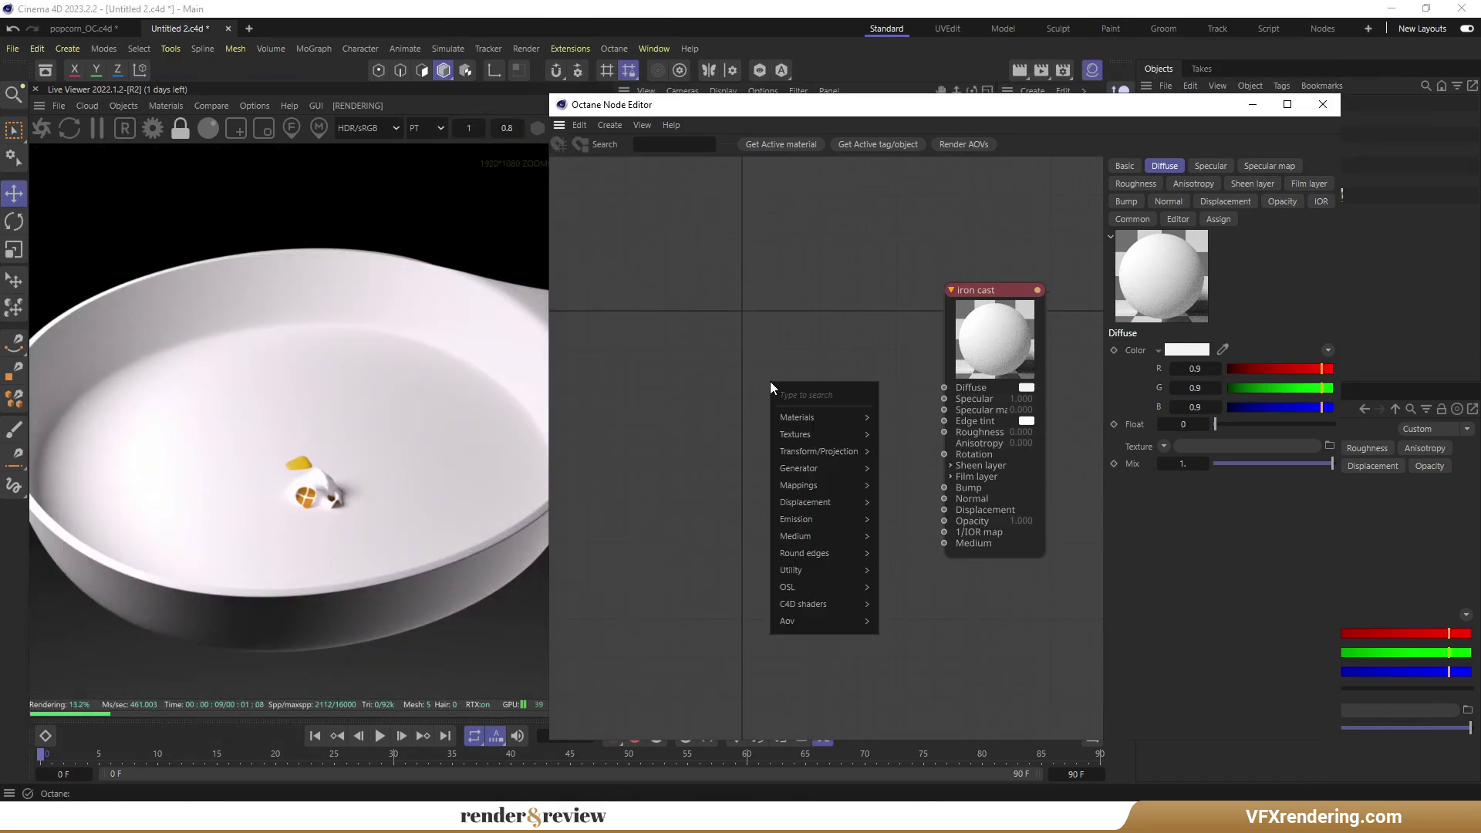
pyautogui.write('noise')
pyautogui.moveTo(812, 414)
pyautogui.click(895, 431)
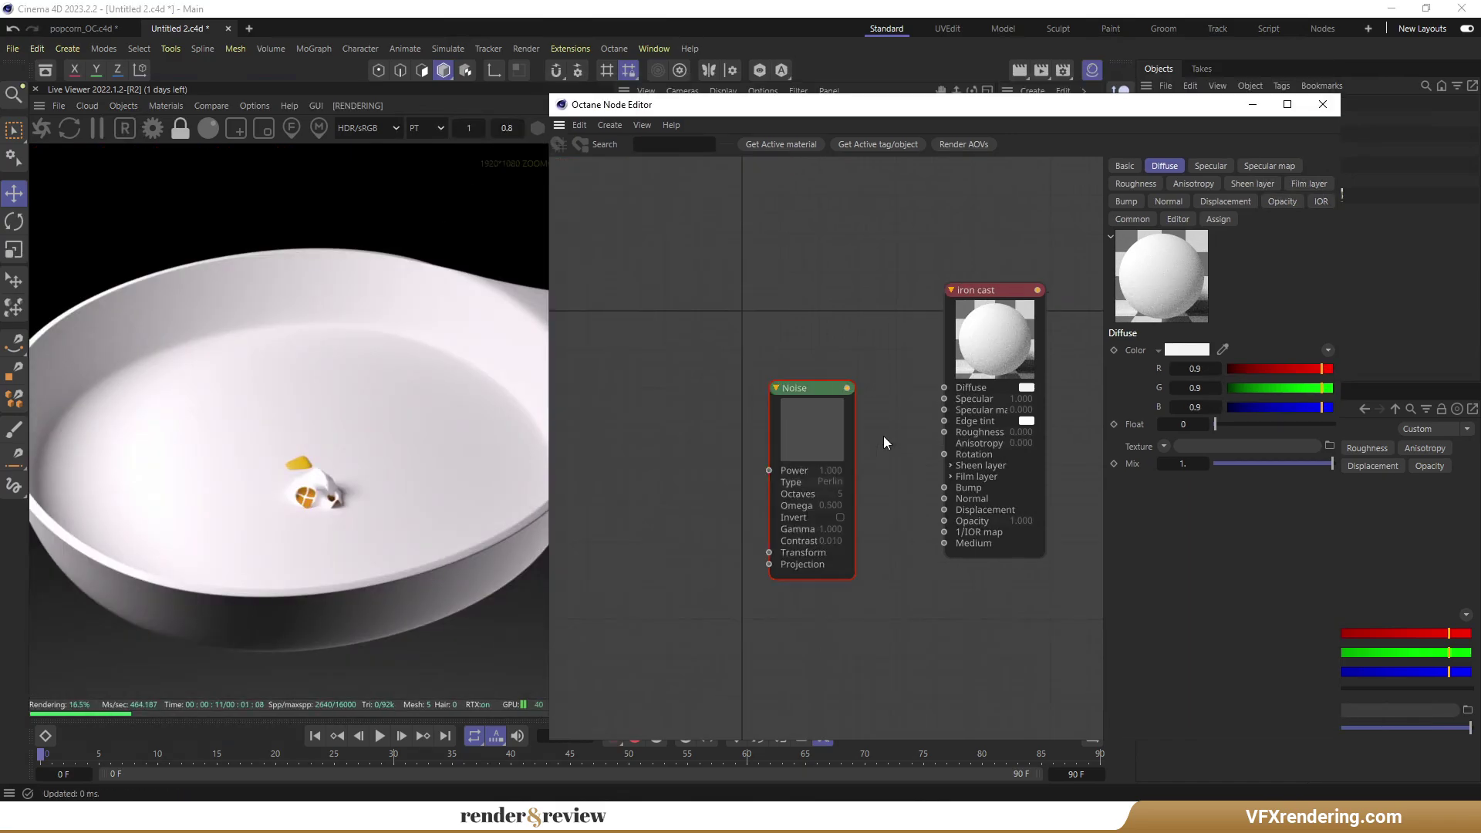
pyautogui.moveTo(849, 391); pyautogui.dragTo(812, 307)
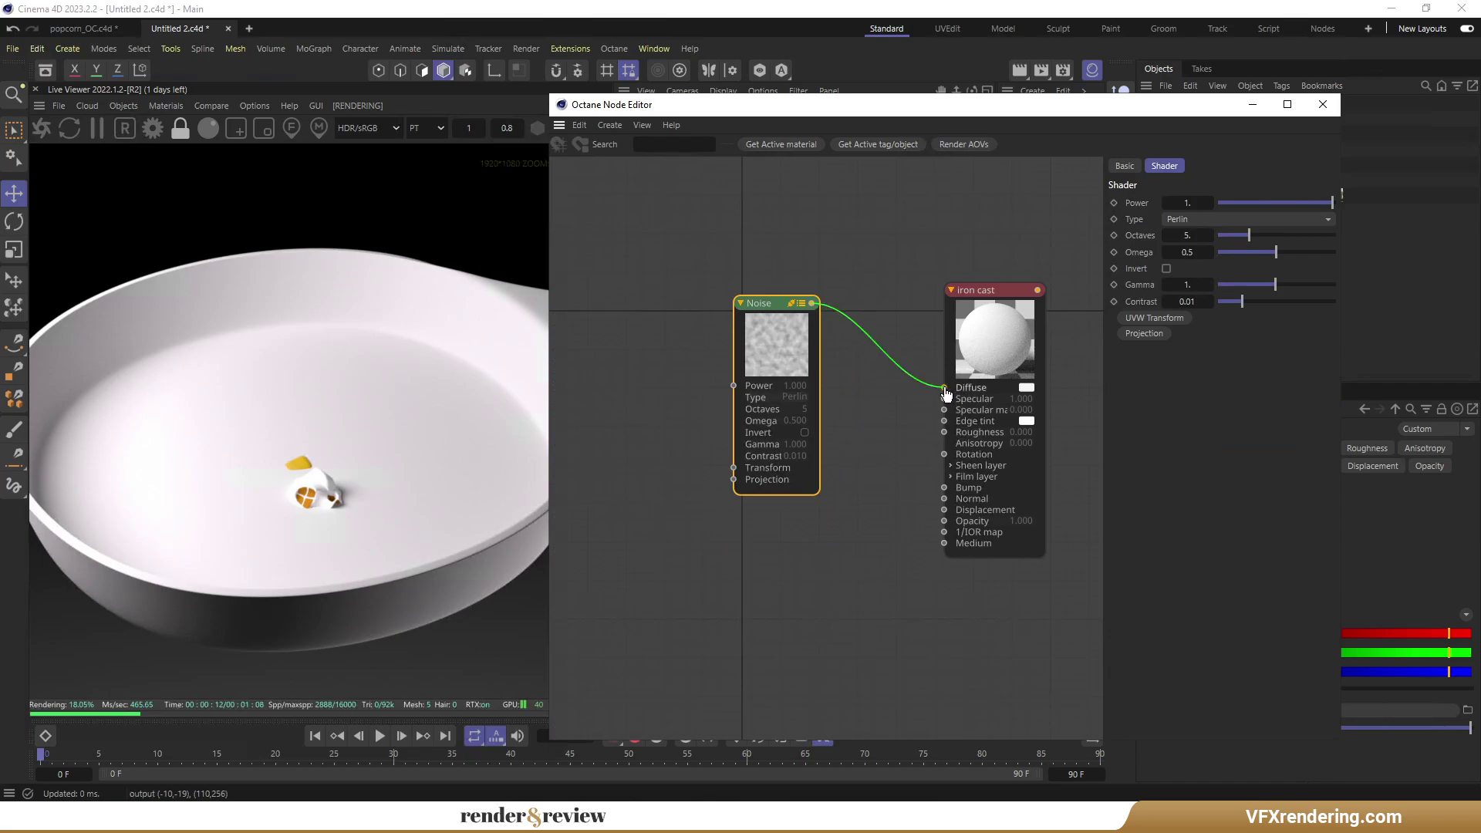
pyautogui.moveTo(946, 394); pyautogui.dragTo(943, 388)
pyautogui.moveTo(1163, 114); pyautogui.dragTo(1137, 277)
# Assign the iron cast material to the cast iron pan.
pyautogui.click(1035, 156)
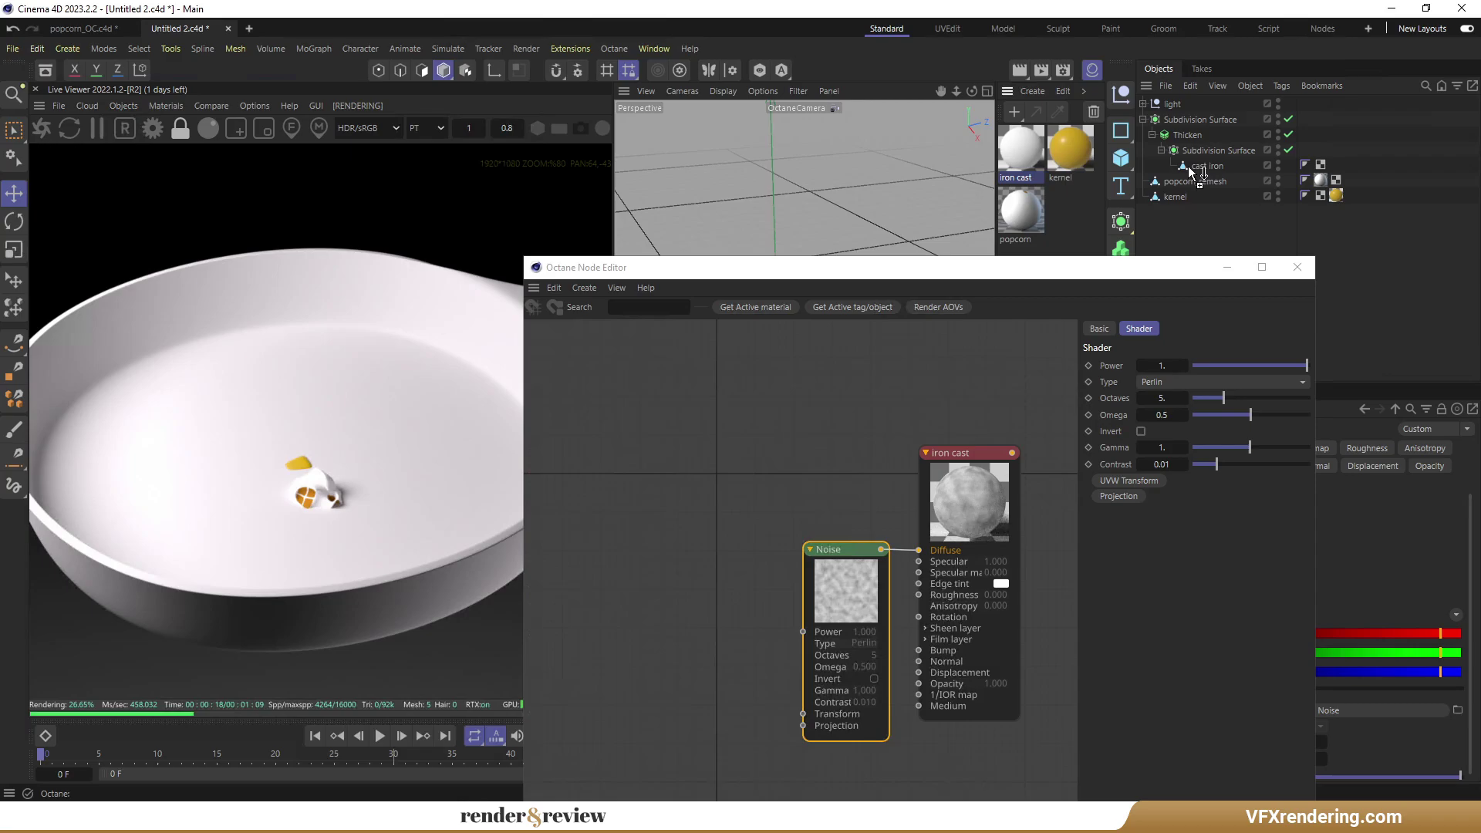
pyautogui.moveTo(1191, 171); pyautogui.dragTo(1194, 167)
pyautogui.moveTo(1112, 274); pyautogui.dragTo(1203, 116)
# Add a Texture Projection to the noise, set to XYZ to UVW.
pyautogui.click(1210, 333)
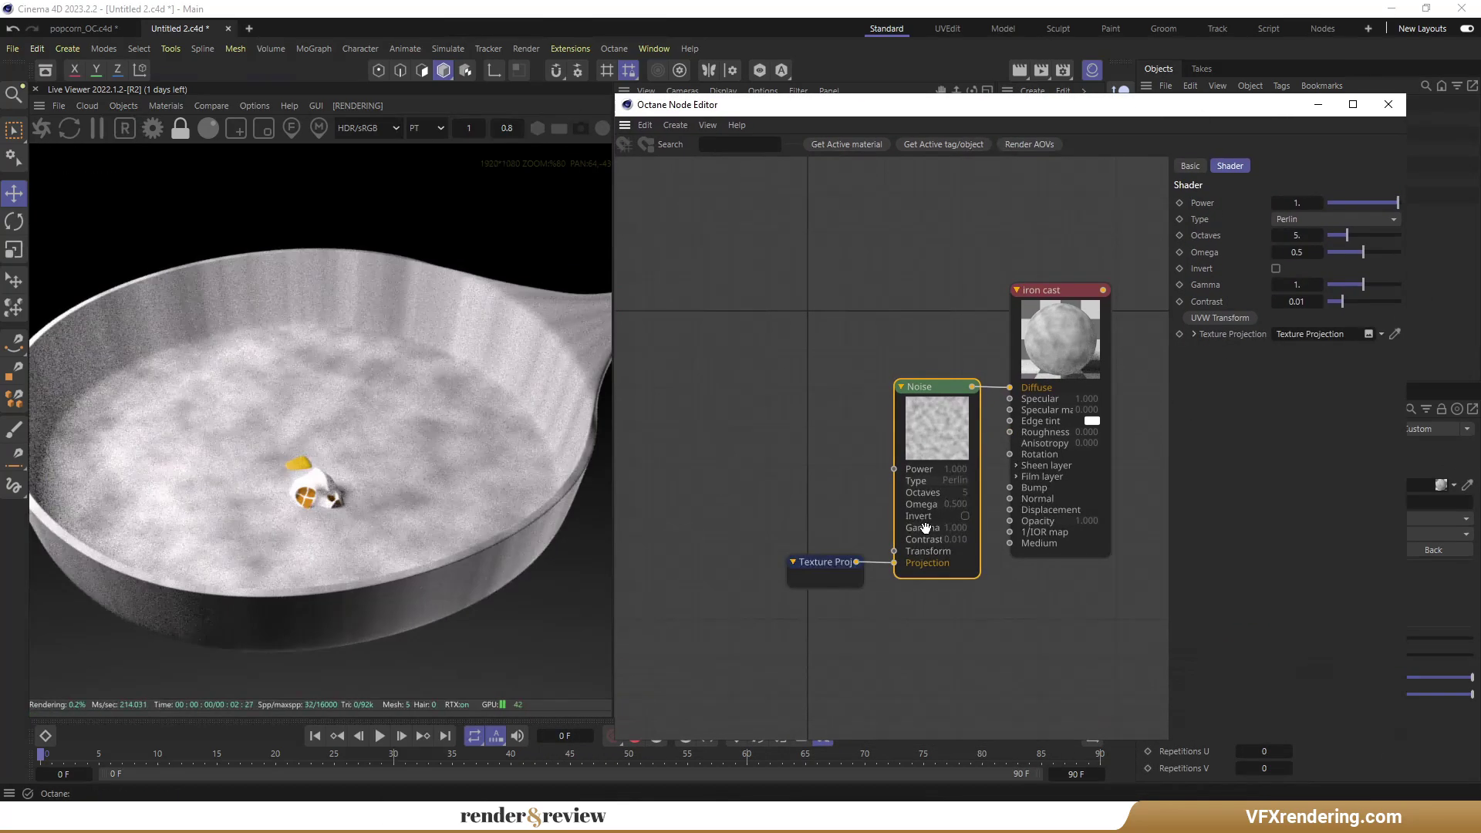
pyautogui.click(1318, 202)
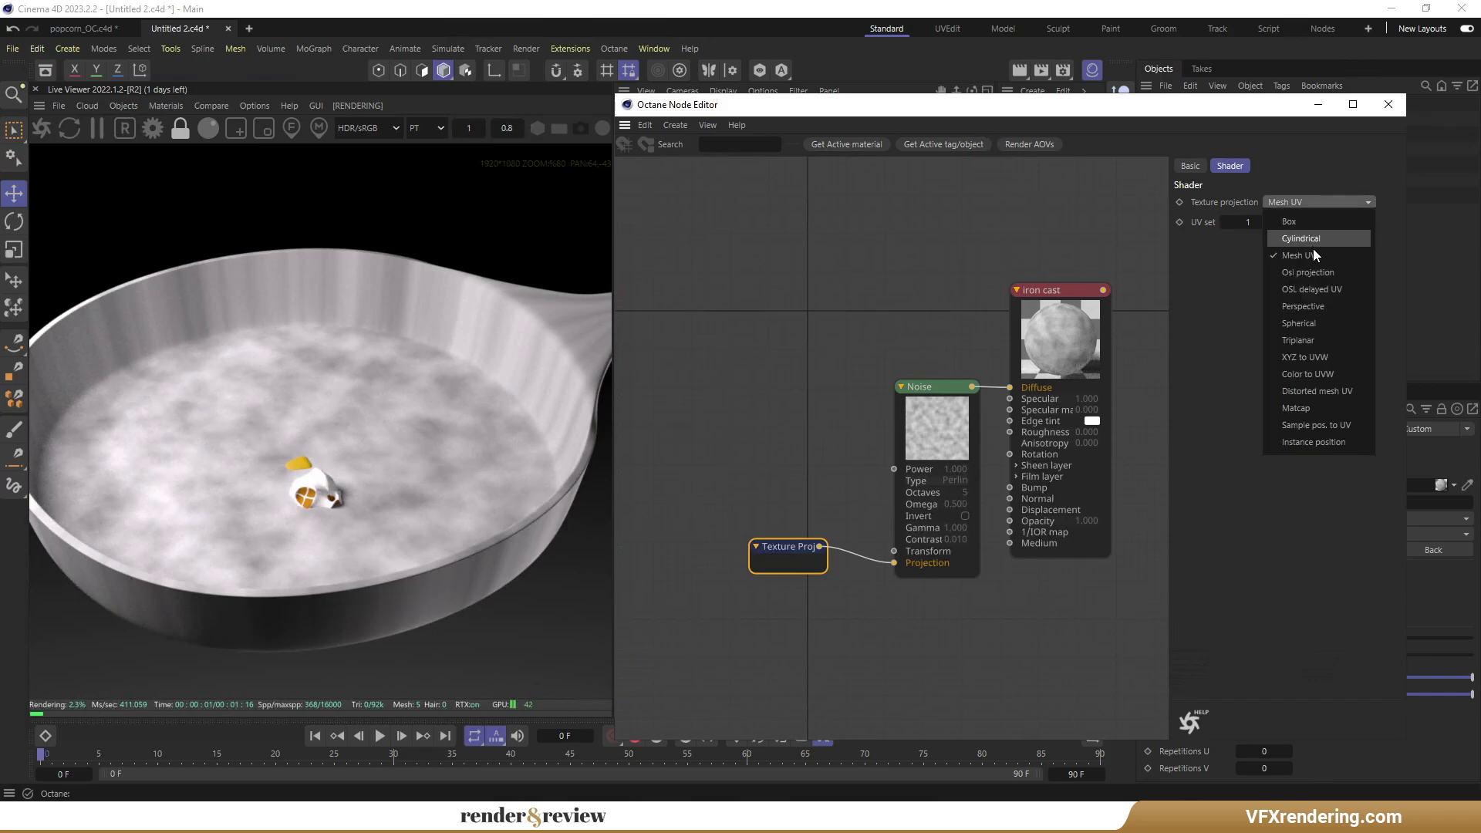
pyautogui.click(1312, 355)
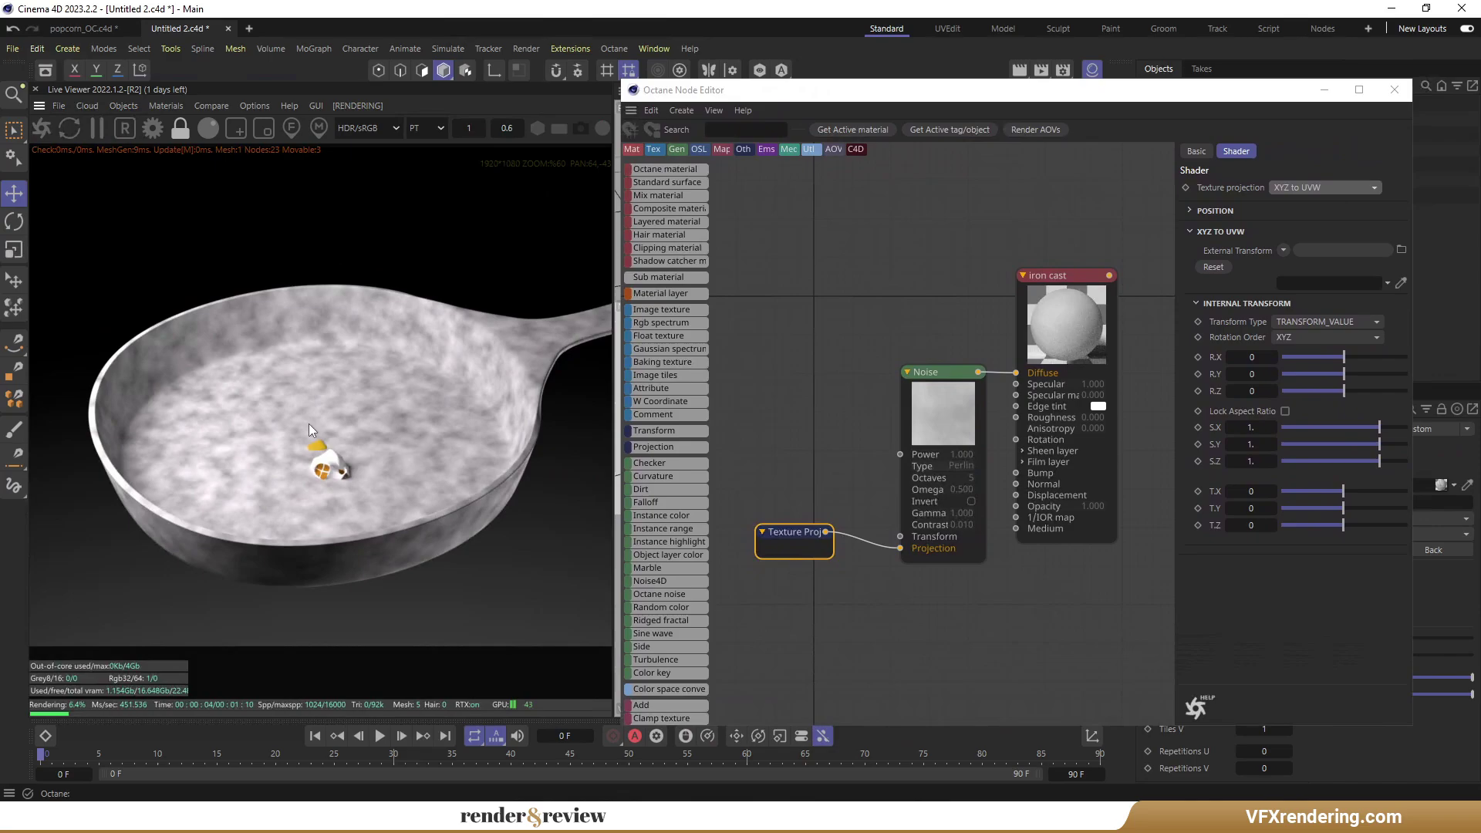
pyautogui.scroll(-2, 308, 423)
pyautogui.moveTo(923, 472); pyautogui.dragTo(876, 444)
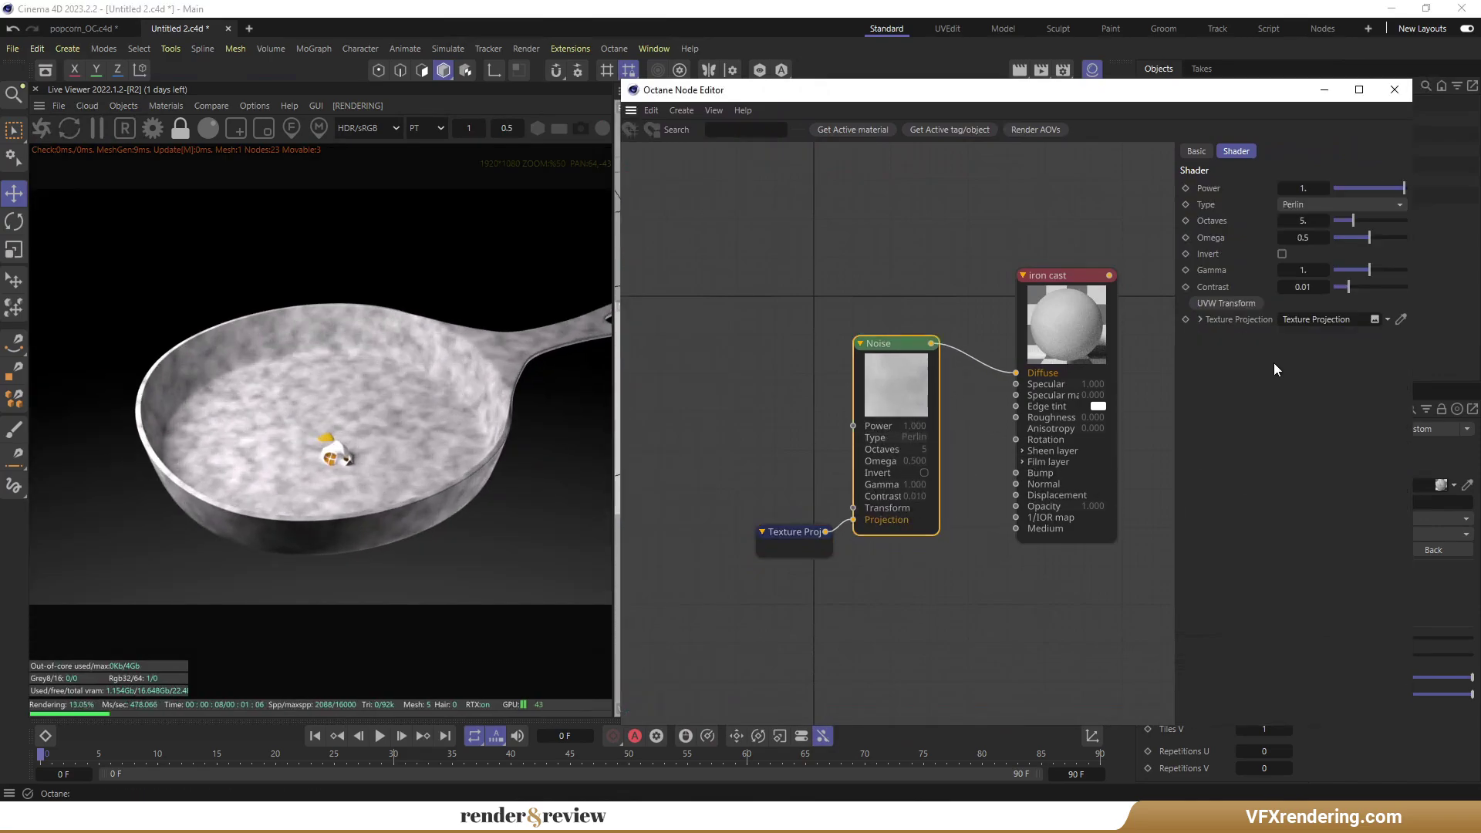
# Lock the projection aspect ratio, scale it to about 0.159, and solo the Noise node.
pyautogui.click(788, 531)
pyautogui.click(1284, 411)
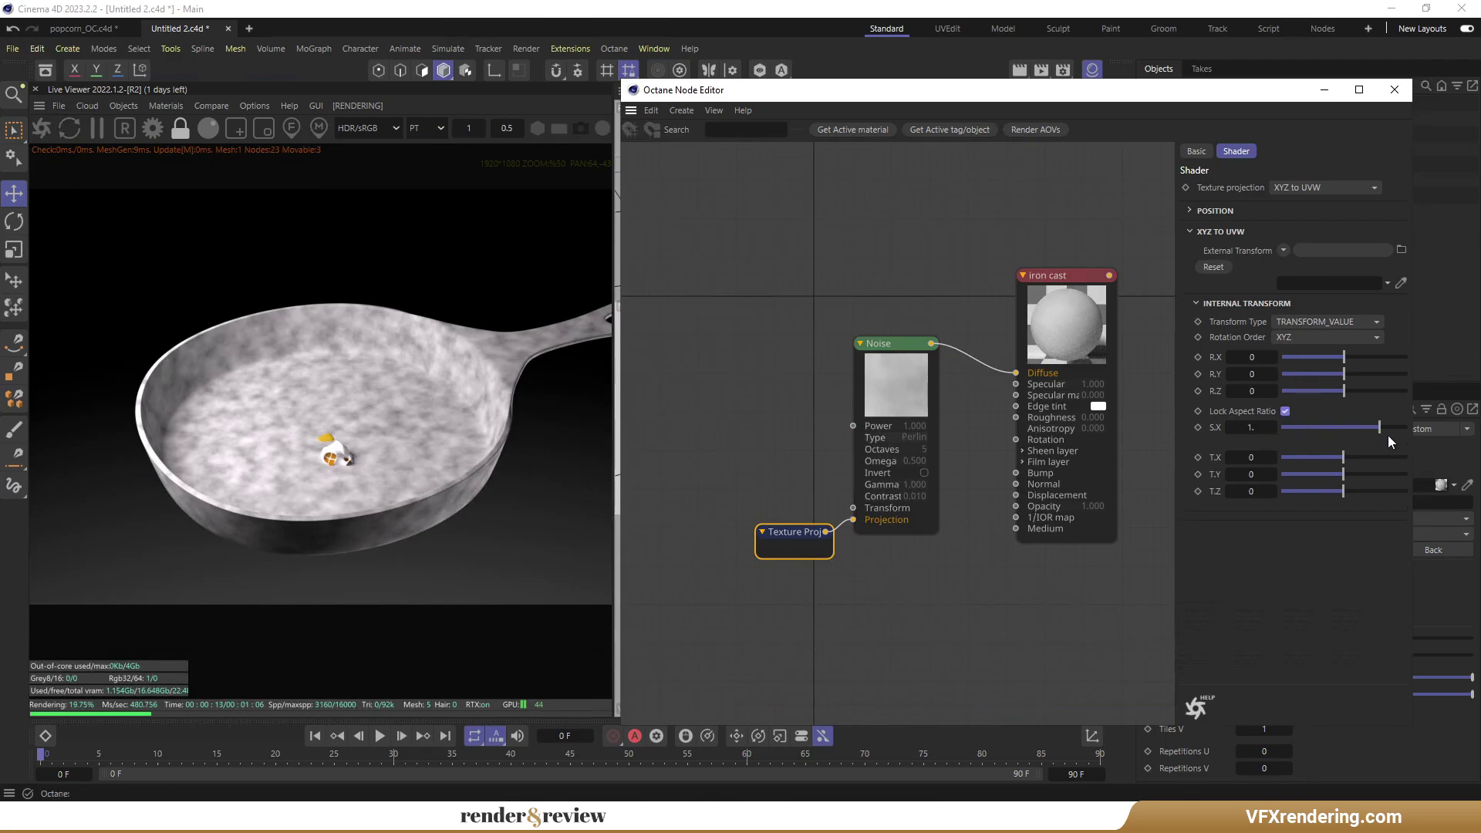
pyautogui.moveTo(1379, 427); pyautogui.dragTo(1342, 426)
pyautogui.rightClick(929, 395)
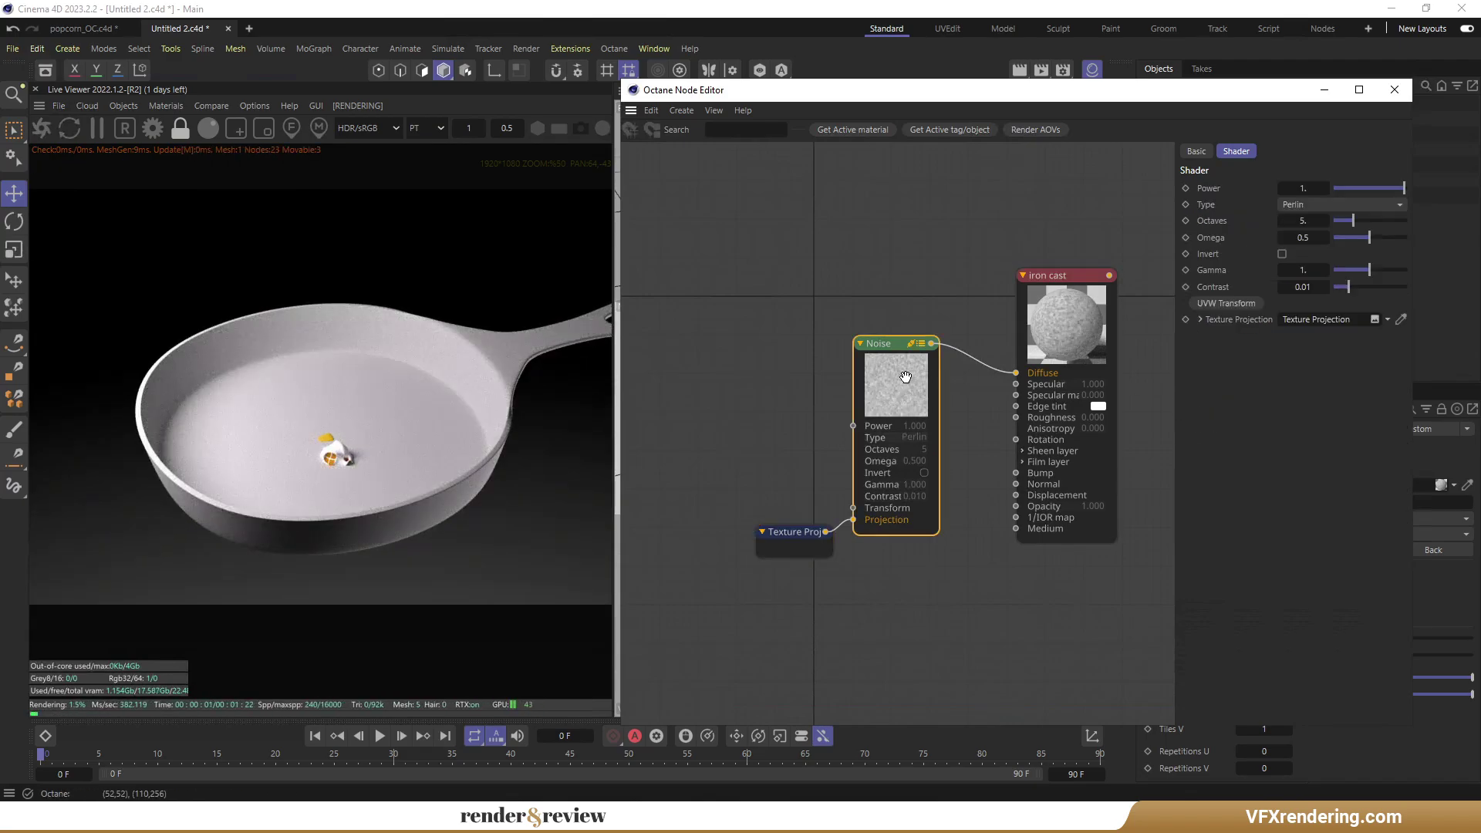
pyautogui.click(979, 414)
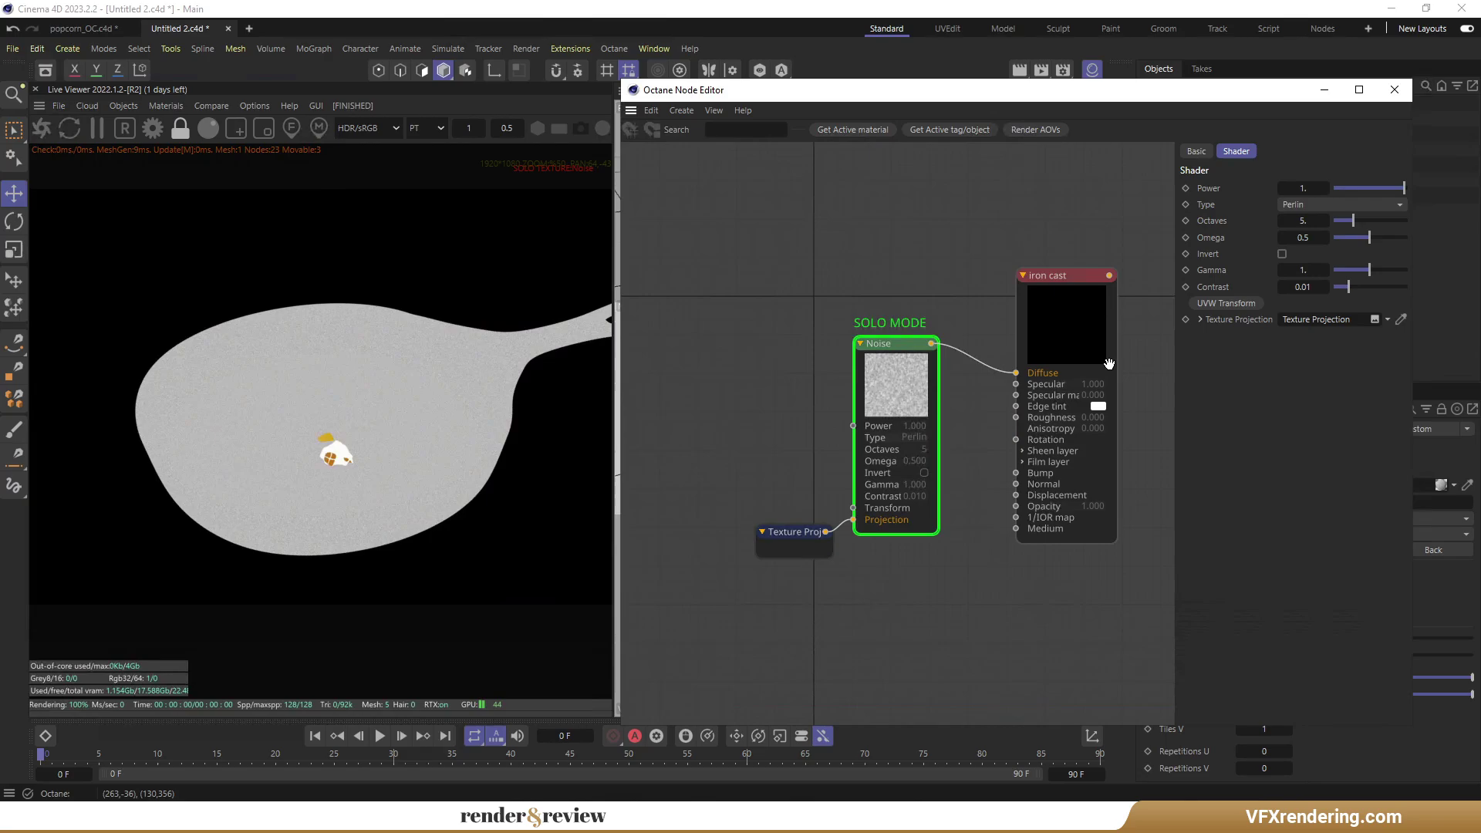
pyautogui.click(808, 532)
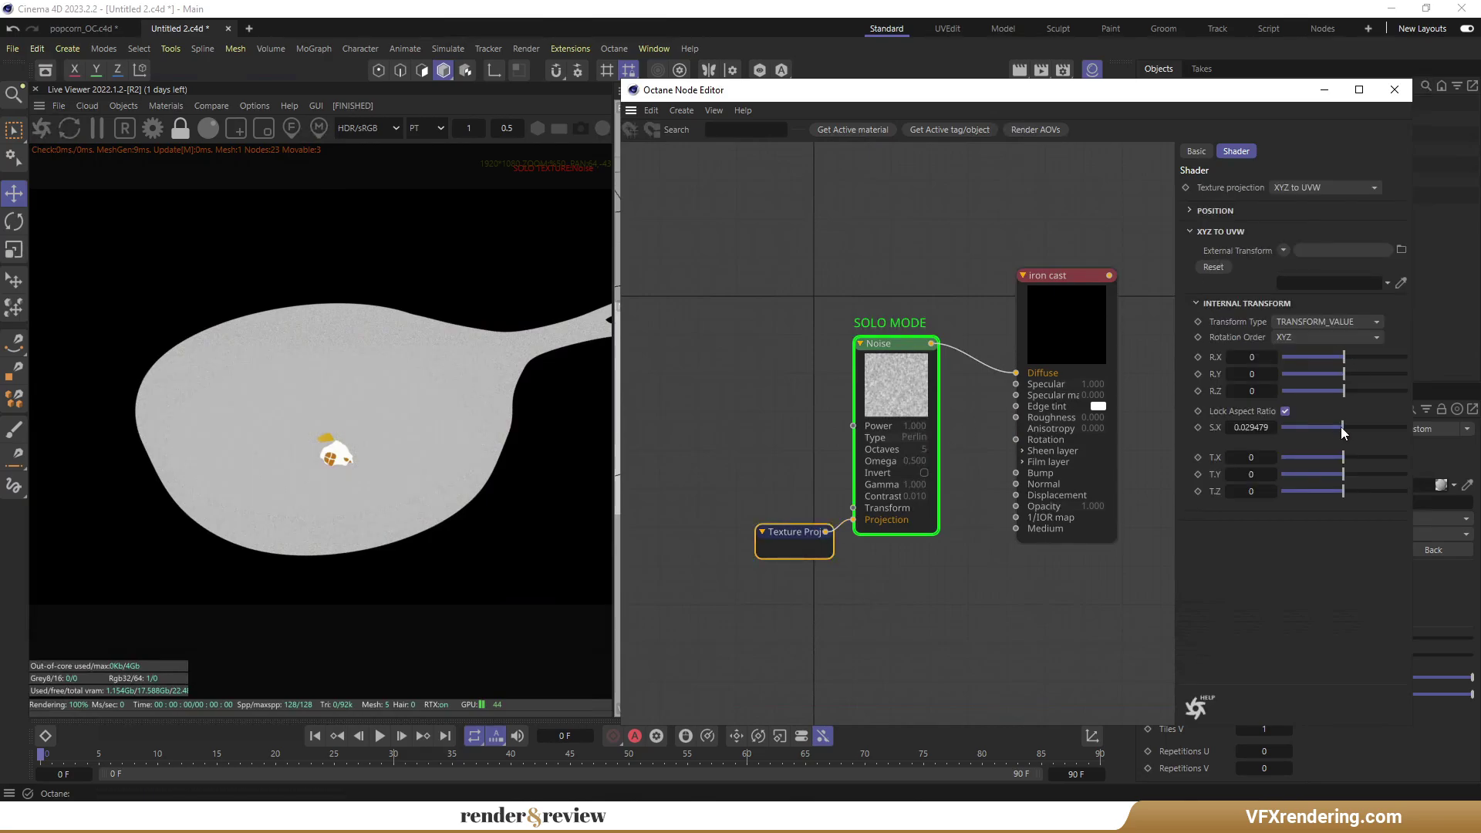
pyautogui.moveTo(1342, 427); pyautogui.dragTo(1361, 426)
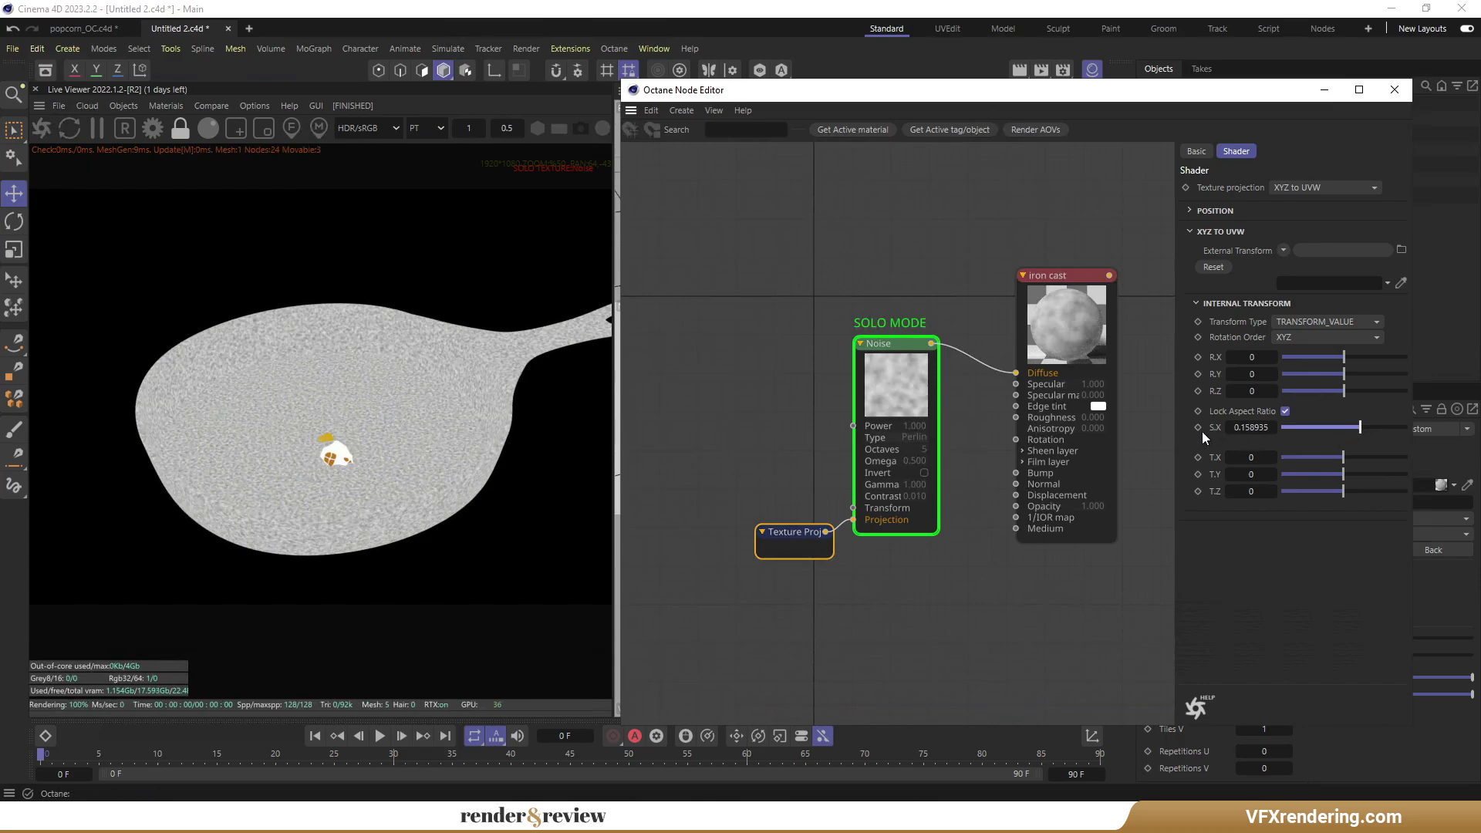
pyautogui.moveTo(786, 532); pyautogui.dragTo(707, 500)
pyautogui.moveTo(1064, 275); pyautogui.dragTo(1049, 247)
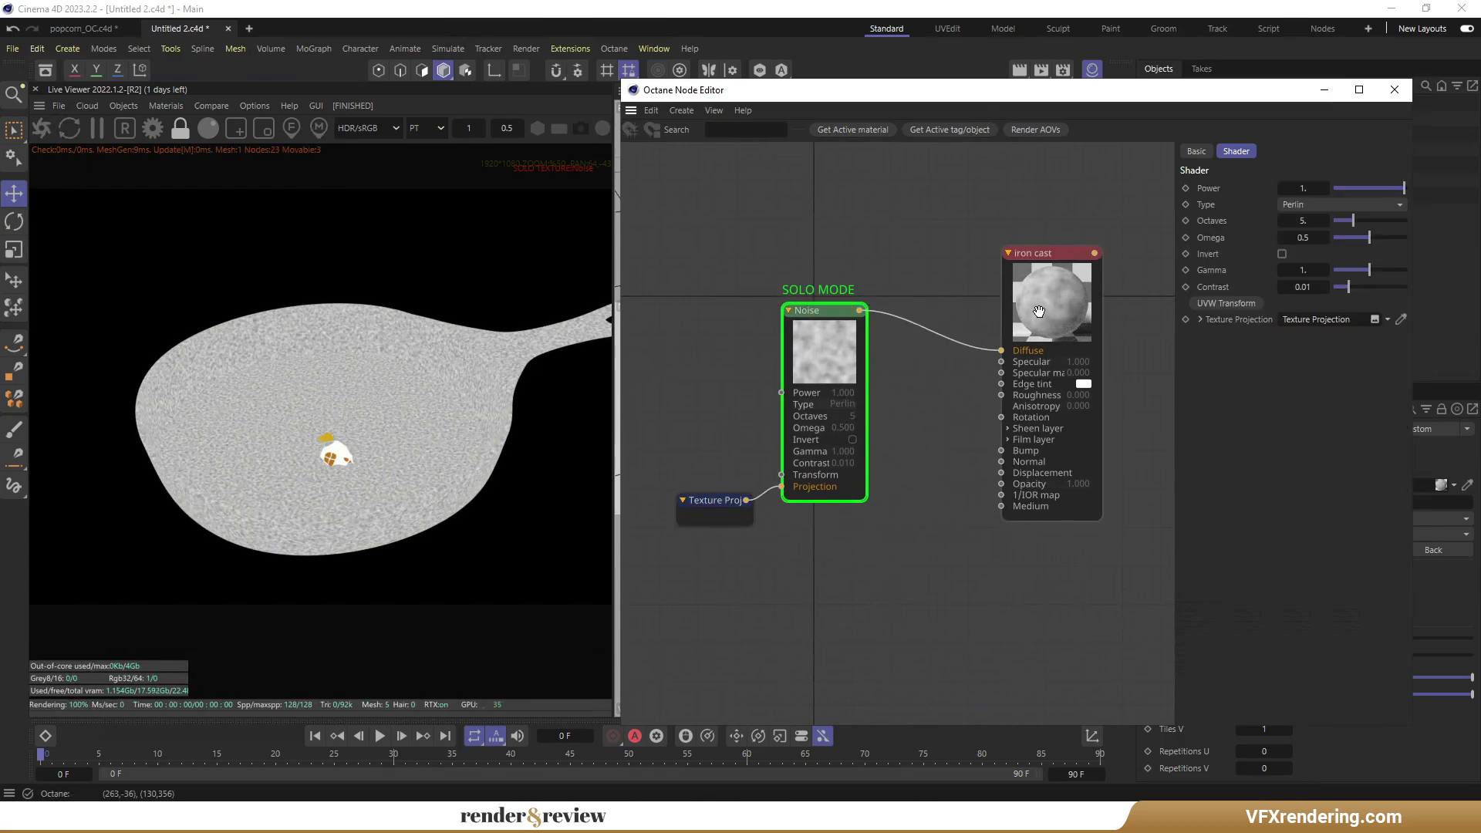
pyautogui.click(839, 359)
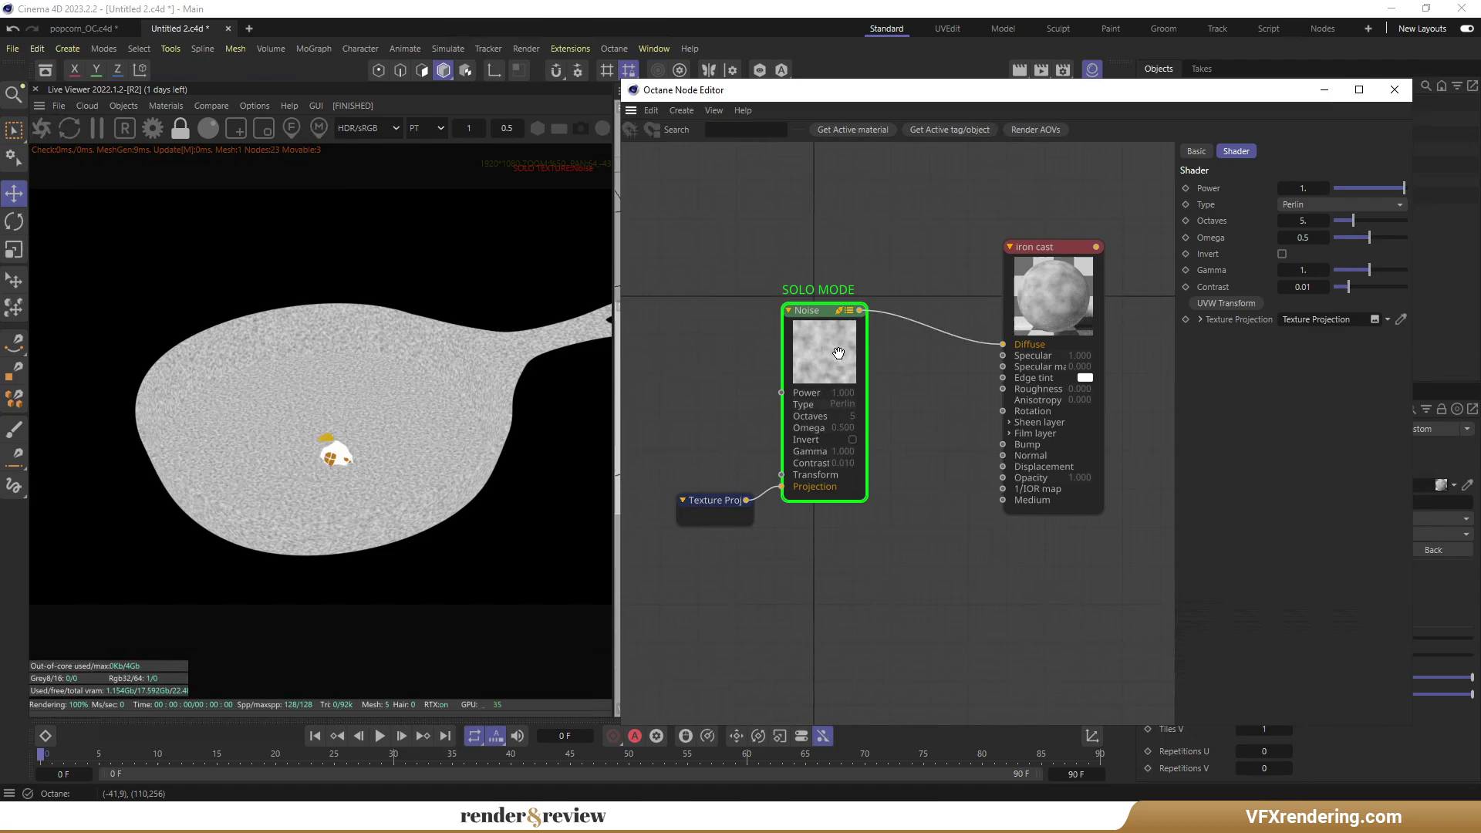
# Duplicate the noise node below, and raise the top projection scale to about 0.226.
pyautogui.keyDown('ctrl'); pyautogui.moveTo(825, 346); pyautogui.dragTo(824, 572); pyautogui.keyUp('ctrl')
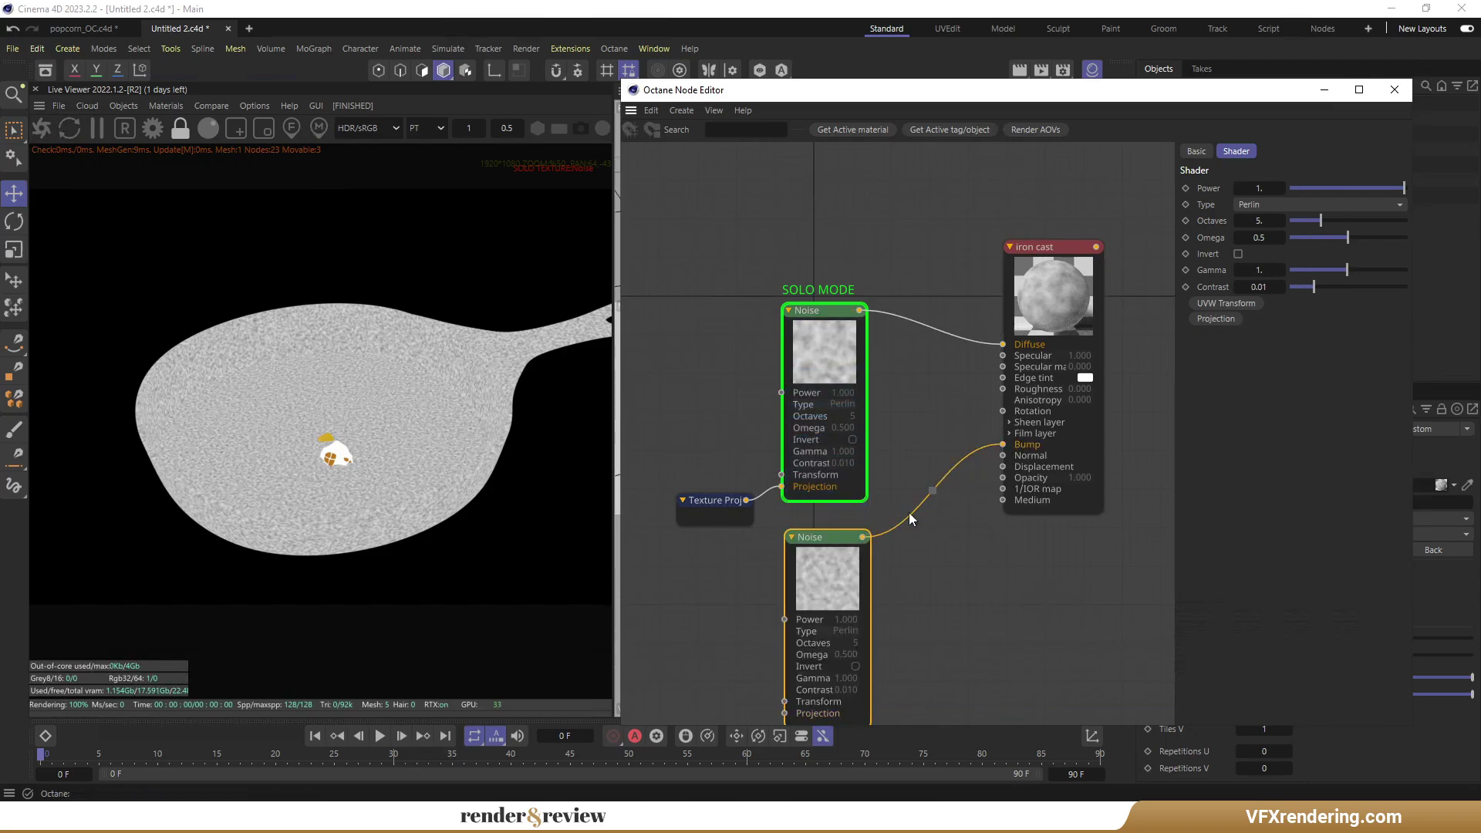
pyautogui.click(840, 381)
pyautogui.click(717, 501)
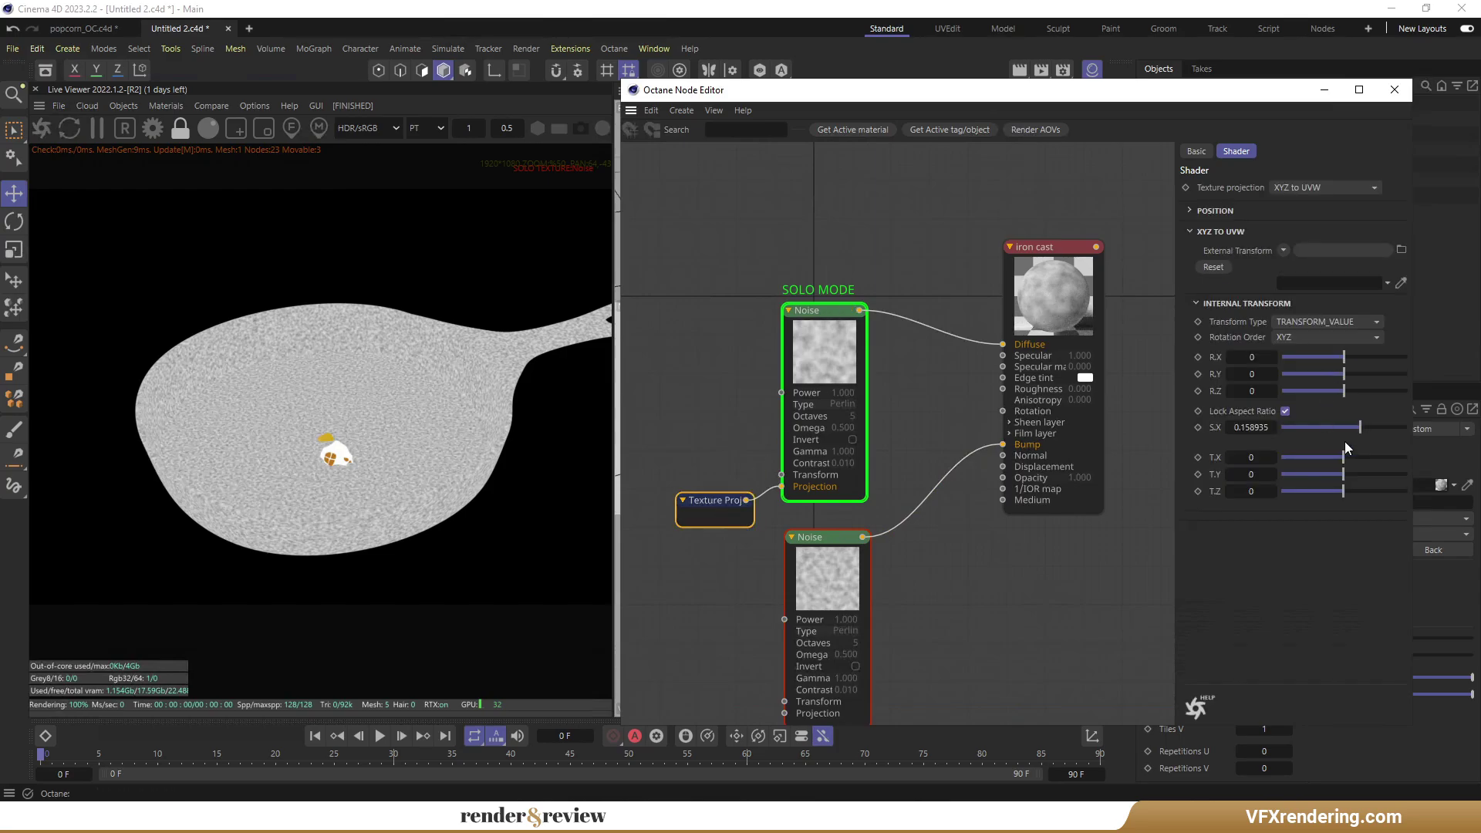
pyautogui.moveTo(1362, 429); pyautogui.dragTo(1367, 430)
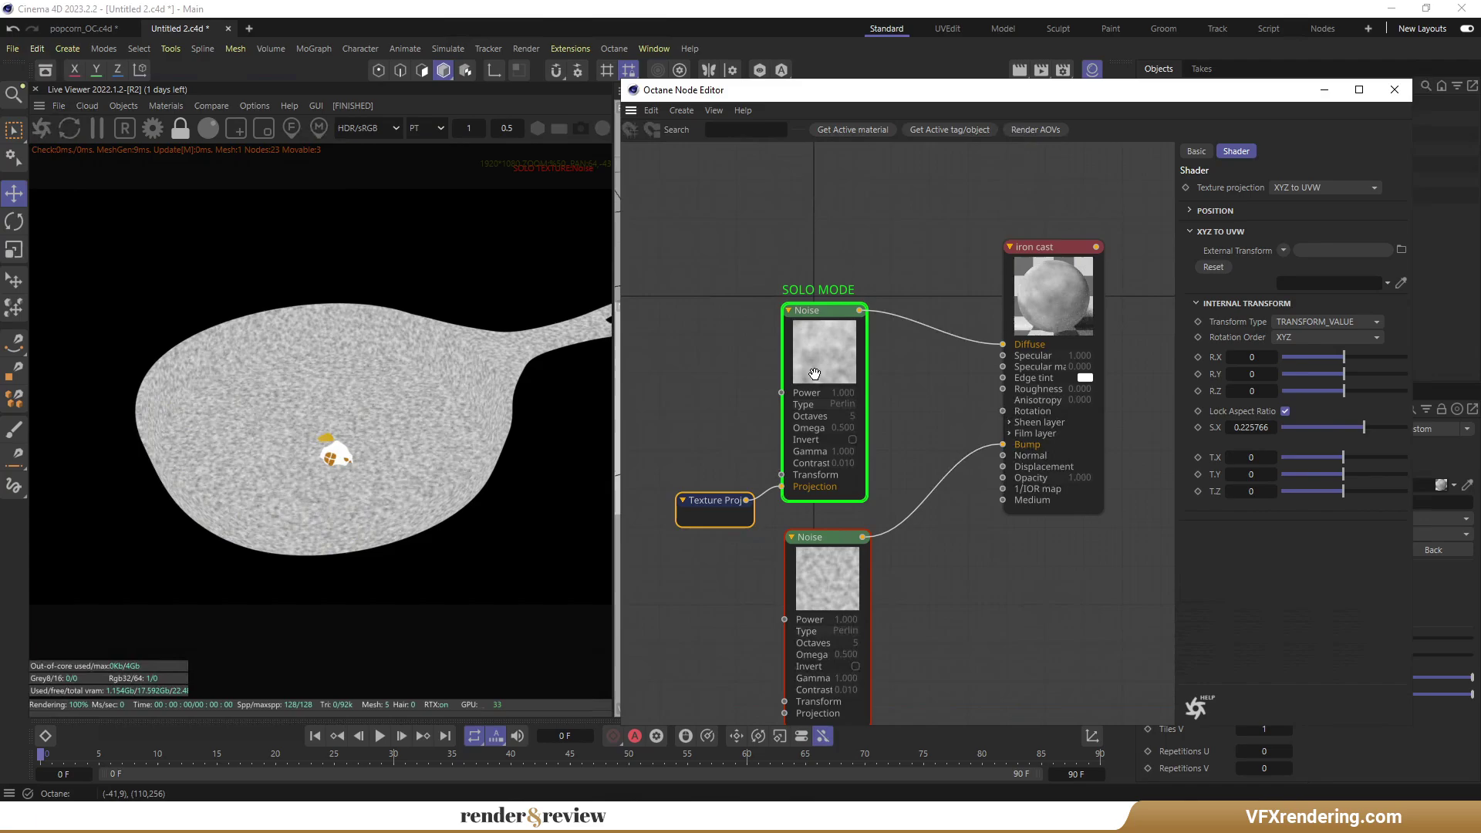
# Solo the lower duplicated Noise node in the render.
pyautogui.click(835, 544)
pyautogui.rightClick(835, 546)
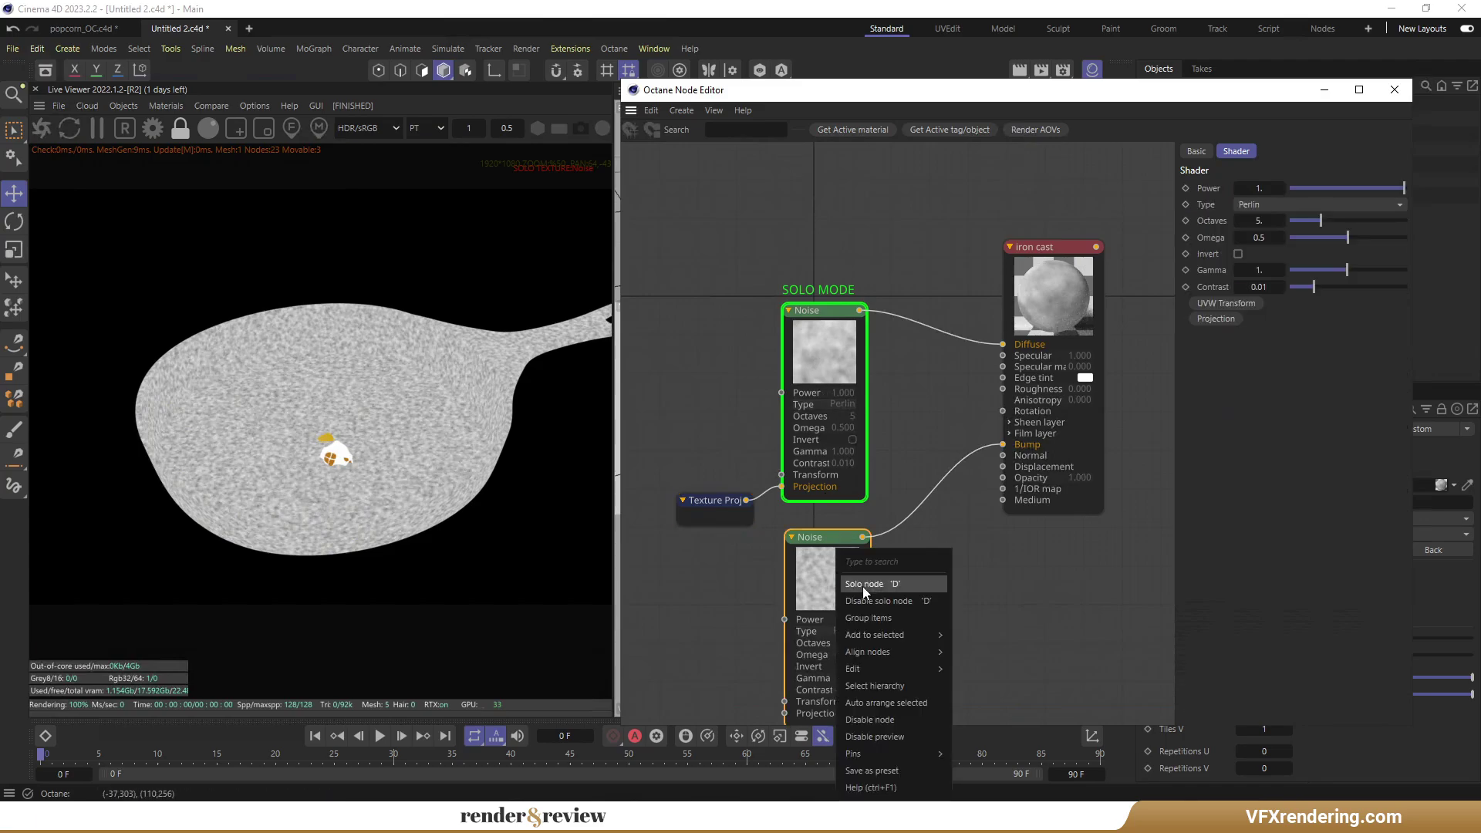
pyautogui.click(864, 584)
pyautogui.scroll(-3, 836, 586)
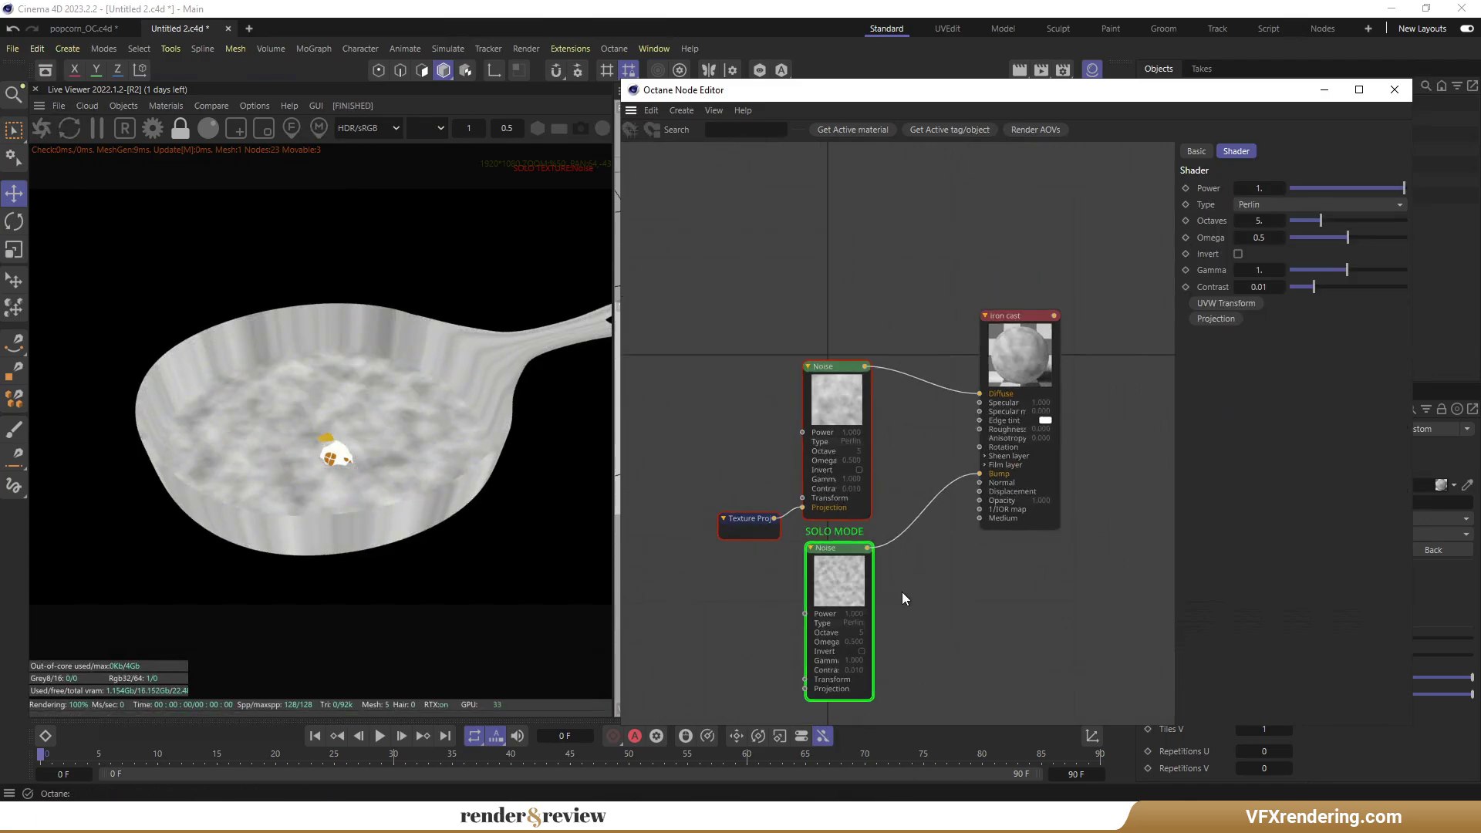
# Give the lower noise an XYZ to UVW projection, aspect-locked, scaled to 0.063808.
pyautogui.moveTo(784, 713); pyautogui.dragTo(769, 555)
pyautogui.click(768, 555)
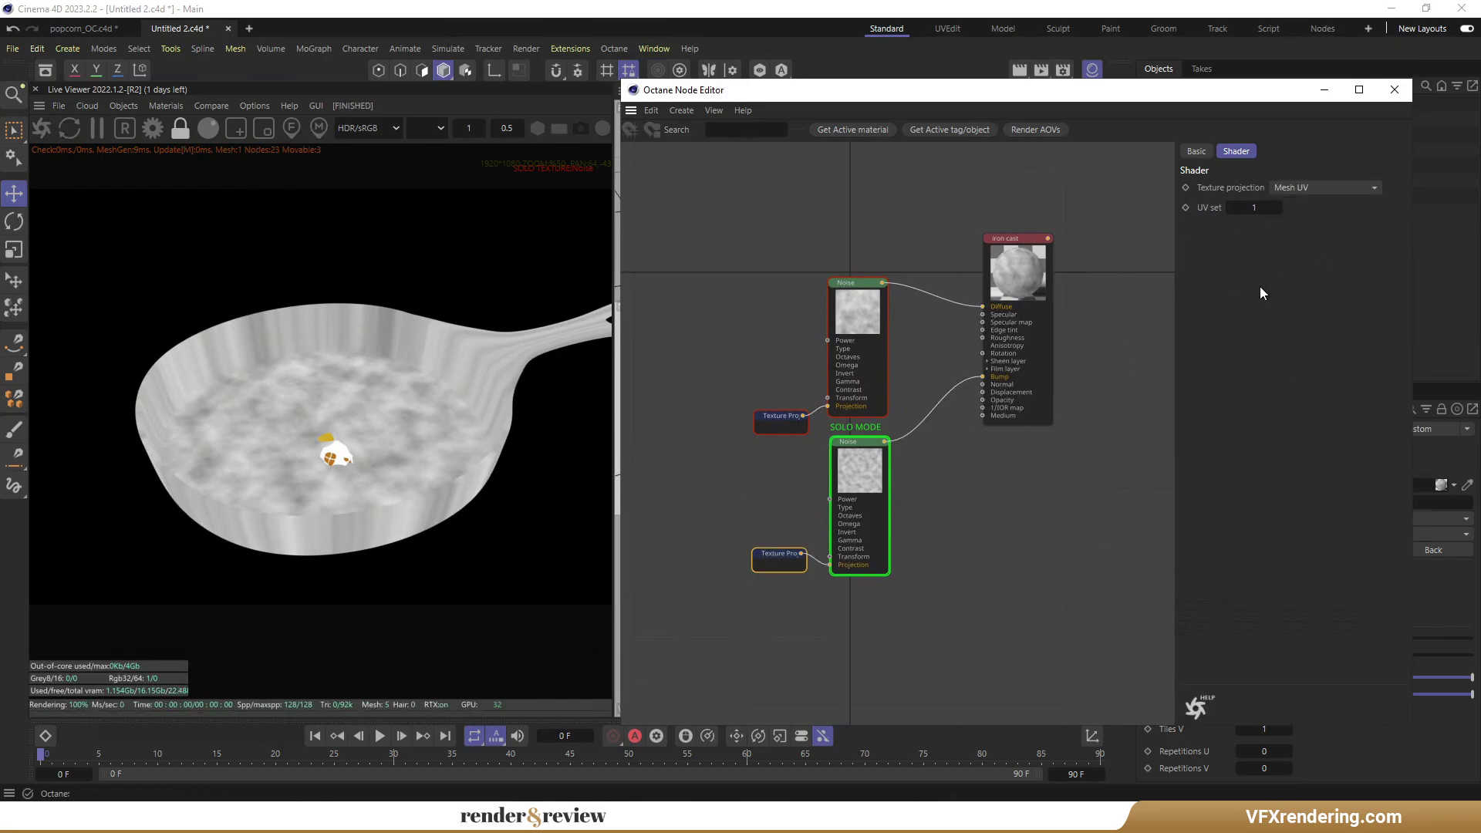
pyautogui.click(1322, 188)
pyautogui.click(1289, 291)
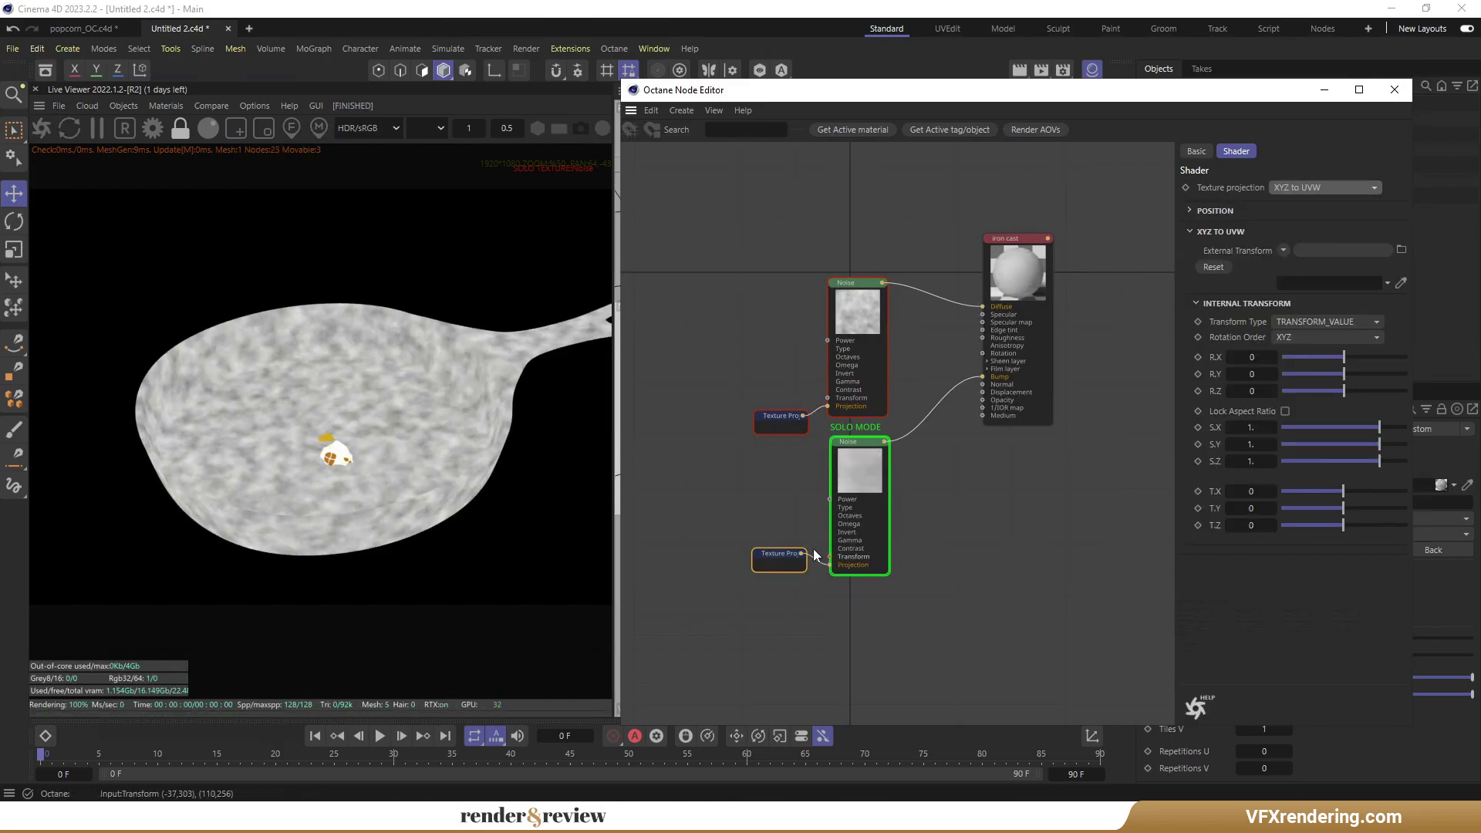
pyautogui.click(838, 509)
pyautogui.click(769, 555)
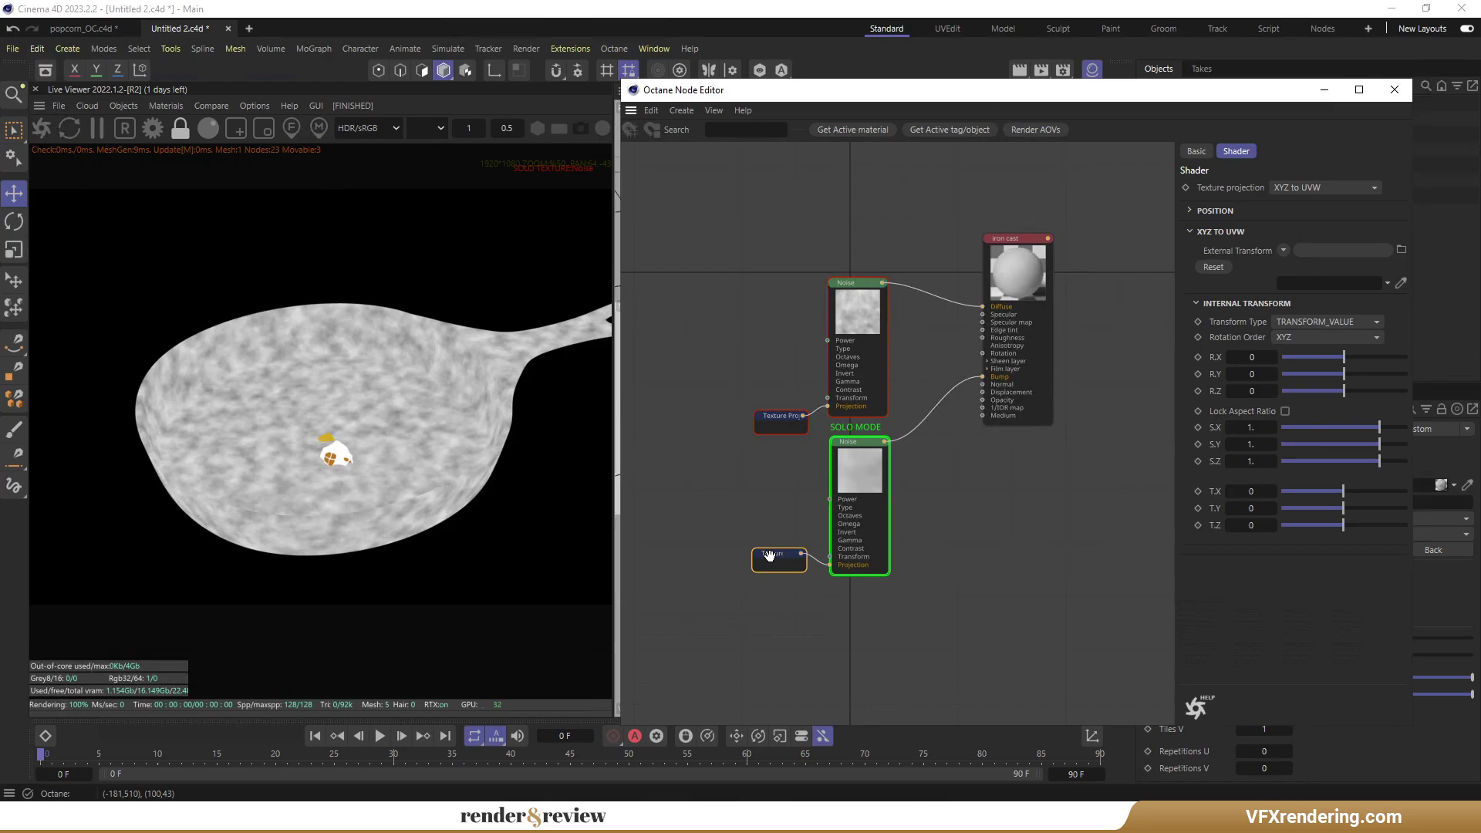
pyautogui.click(1284, 411)
pyautogui.moveTo(1379, 428); pyautogui.dragTo(1353, 434)
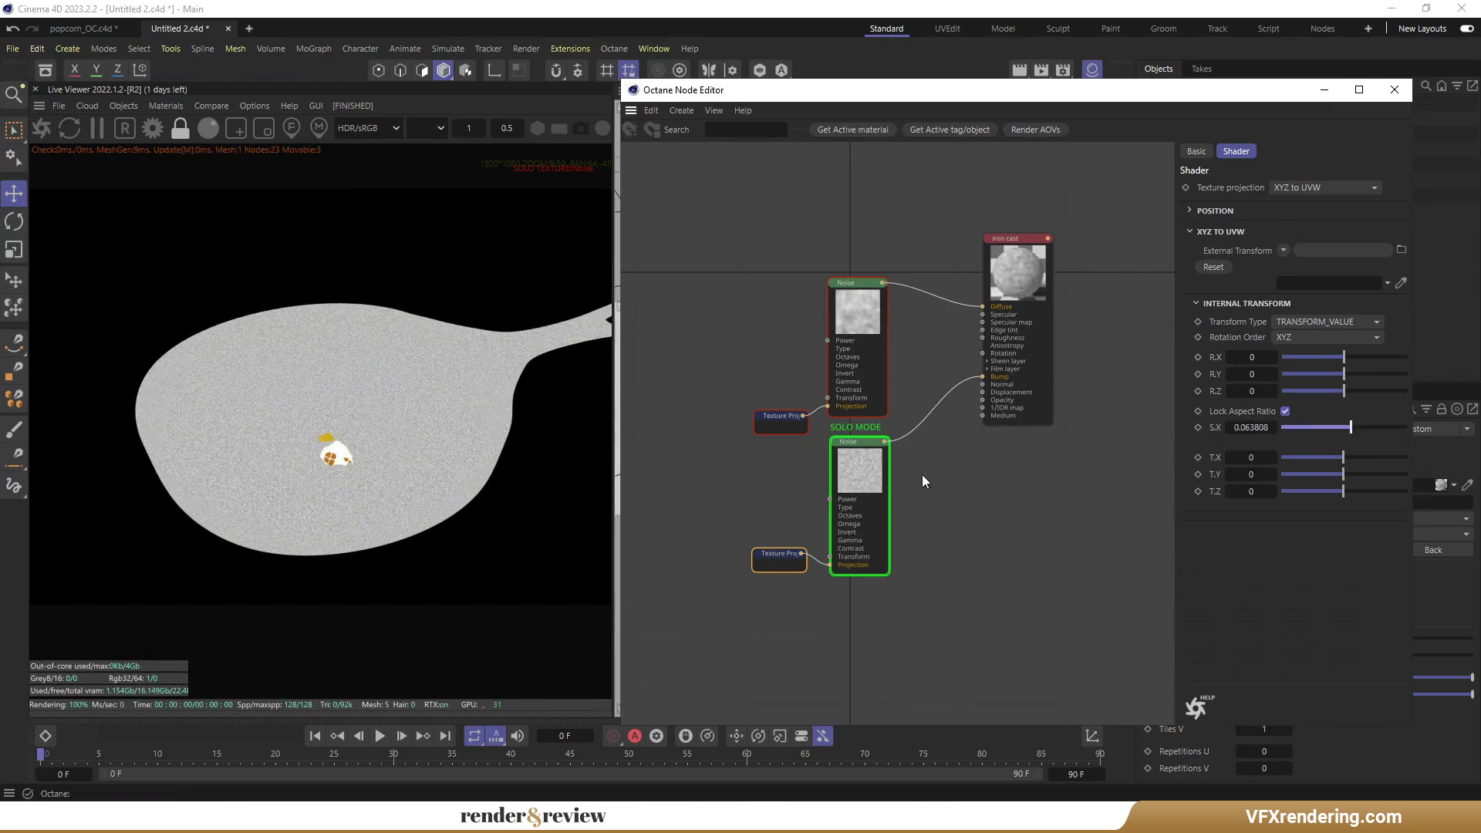
# Turn off solo, raise specular-map Metallic to about 0.89, and sharply lower Specular.
pyautogui.rightClick(863, 470)
pyautogui.click(876, 502)
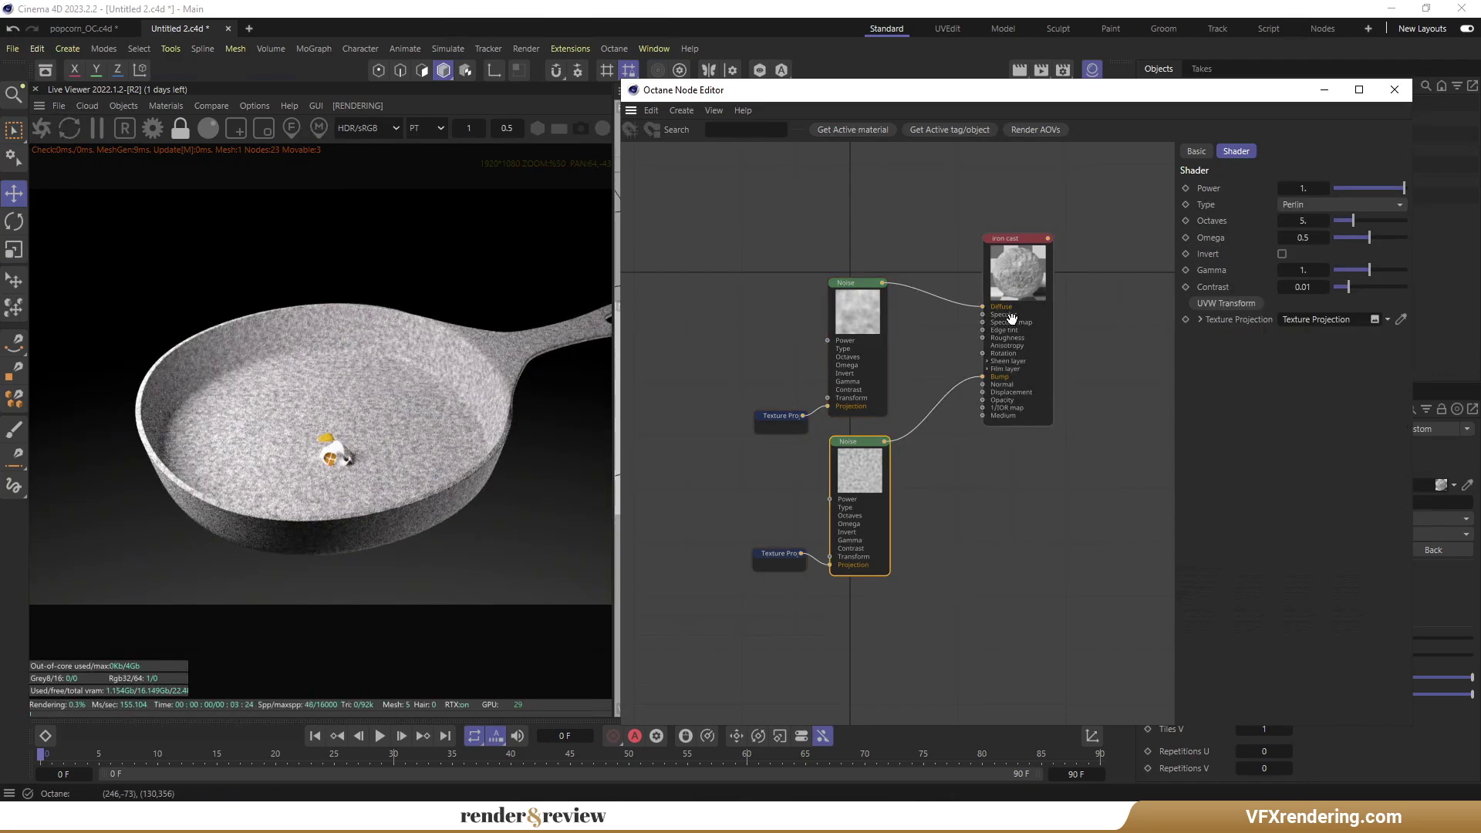
pyautogui.click(1020, 287)
pyautogui.click(1340, 151)
pyautogui.moveTo(1311, 336); pyautogui.dragTo(1357, 339)
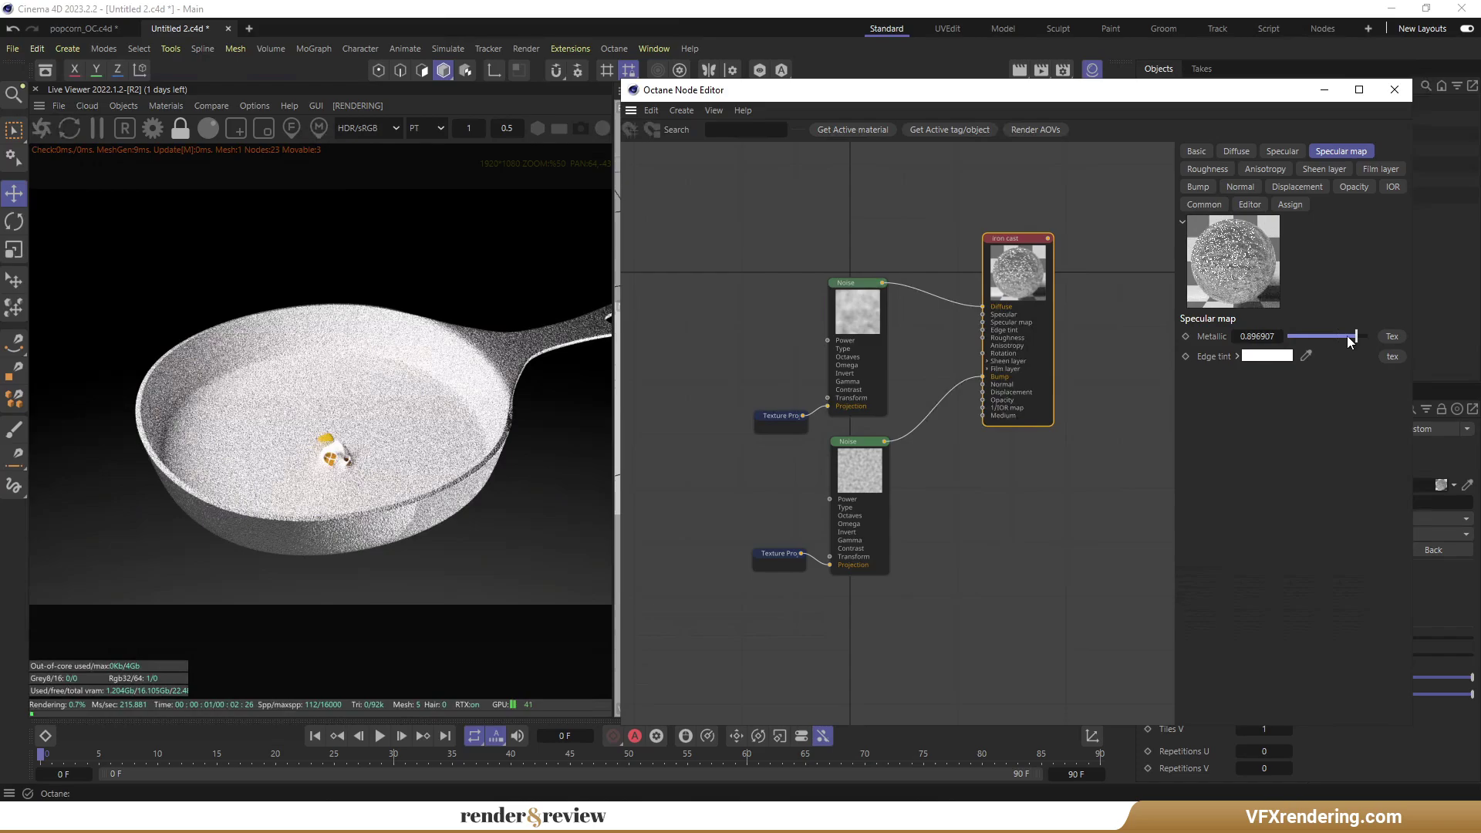
pyautogui.click(1207, 169)
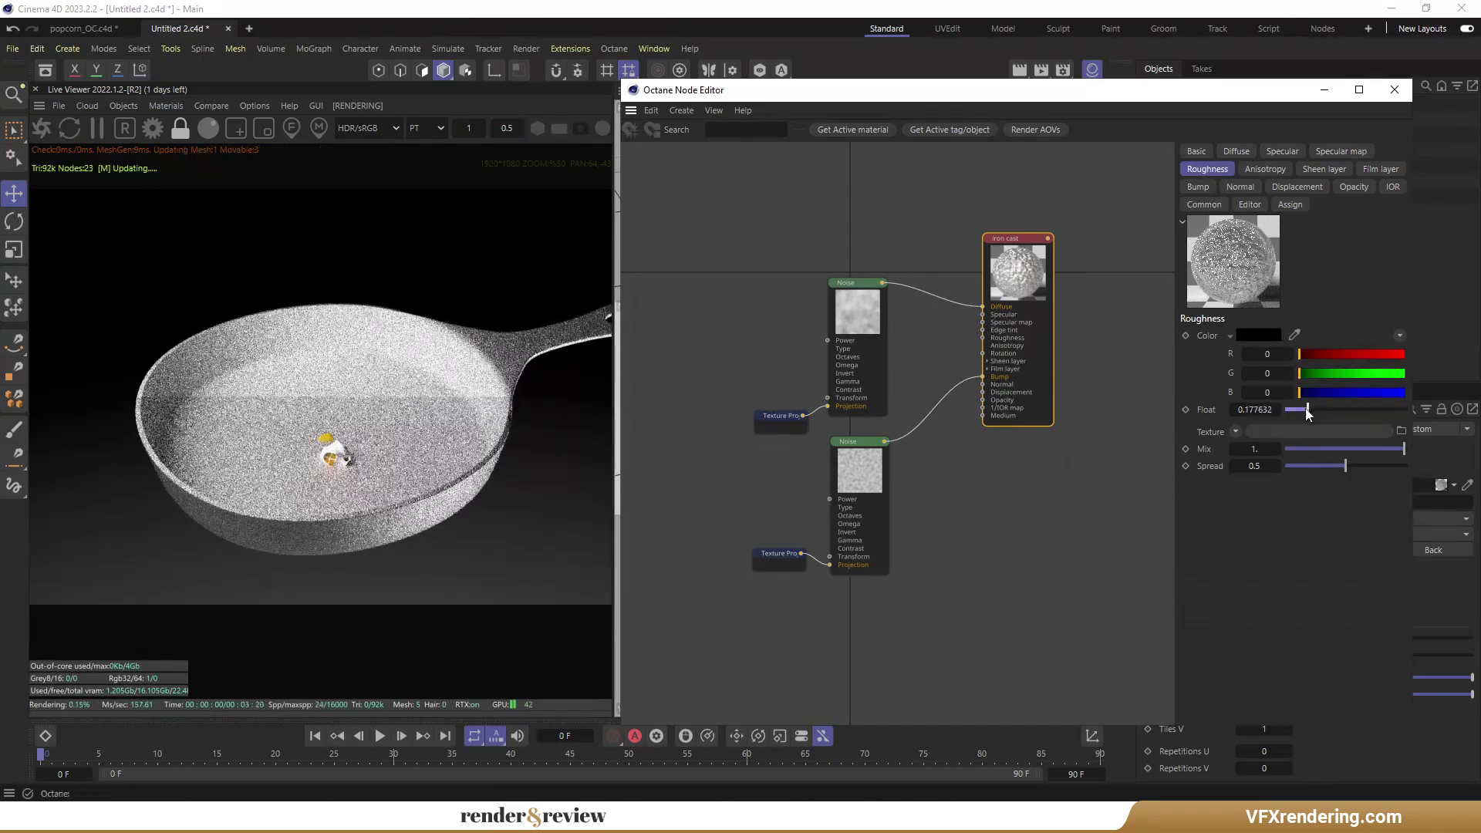
pyautogui.click(1280, 151)
pyautogui.moveTo(1402, 411); pyautogui.dragTo(1334, 411)
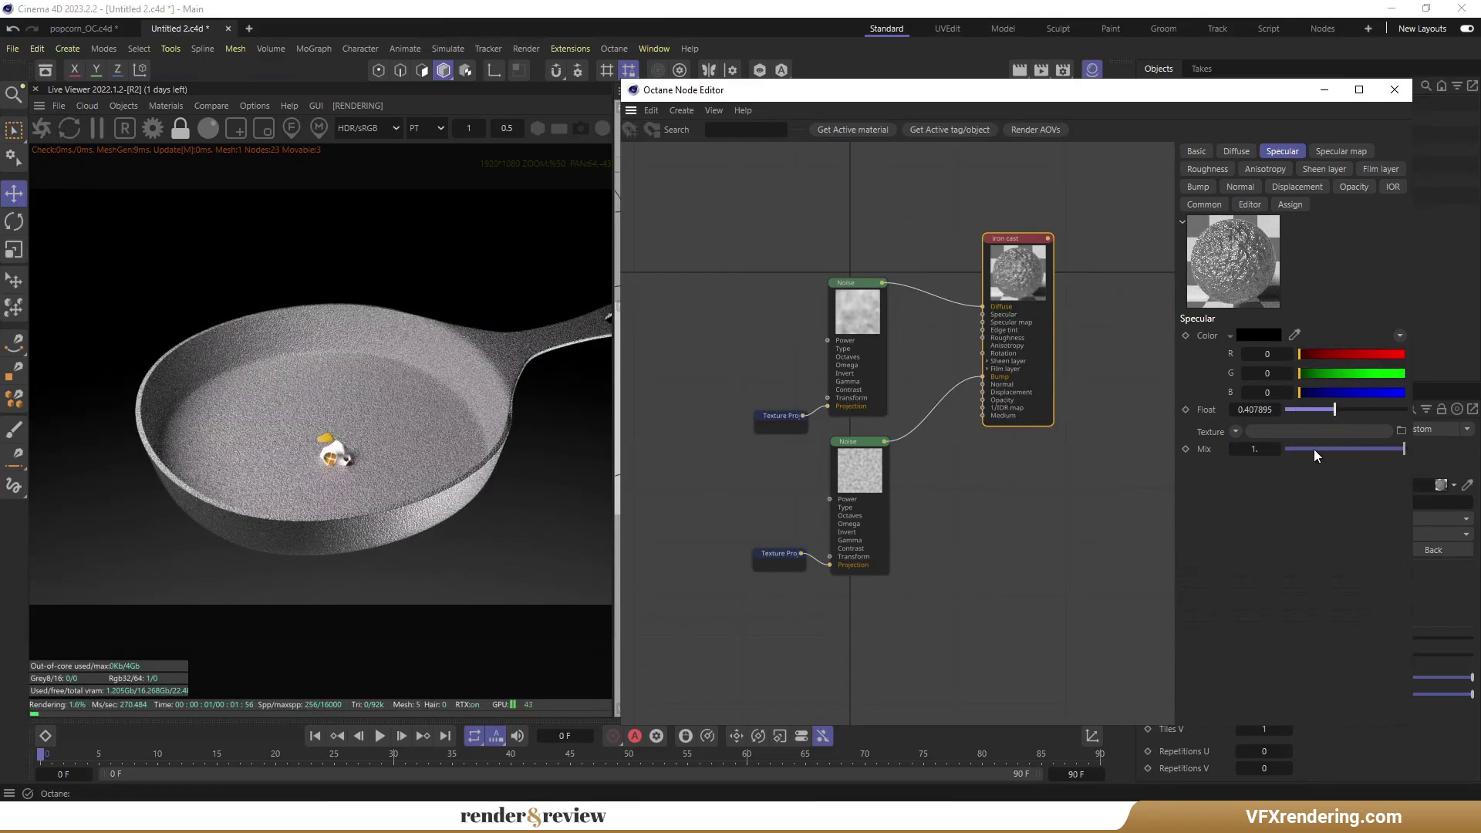
# Set the iron cast roughness to about 0.52.
pyautogui.click(1207, 169)
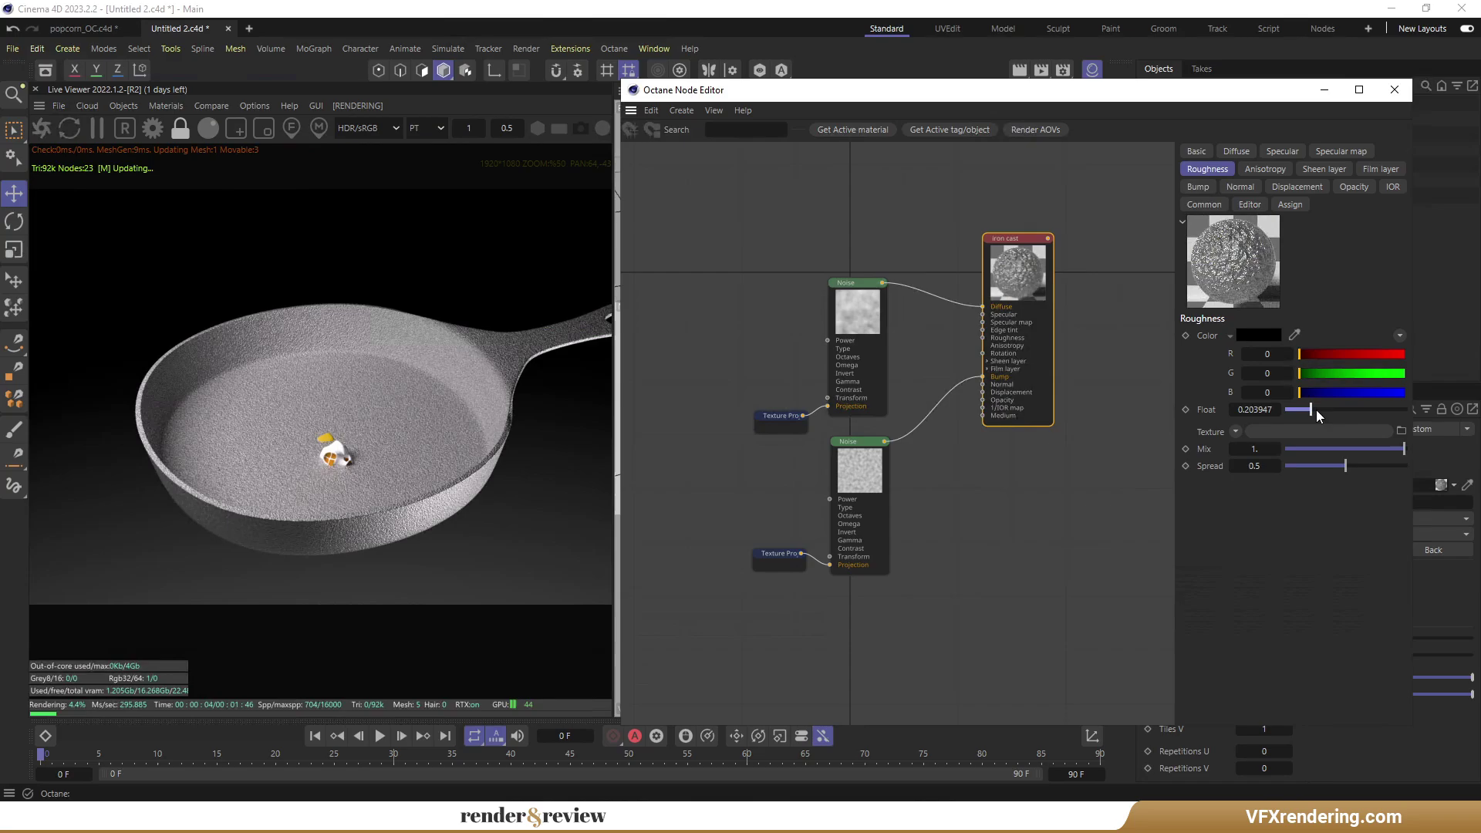
pyautogui.moveTo(1316, 410); pyautogui.dragTo(1376, 409)
pyautogui.click(1341, 392)
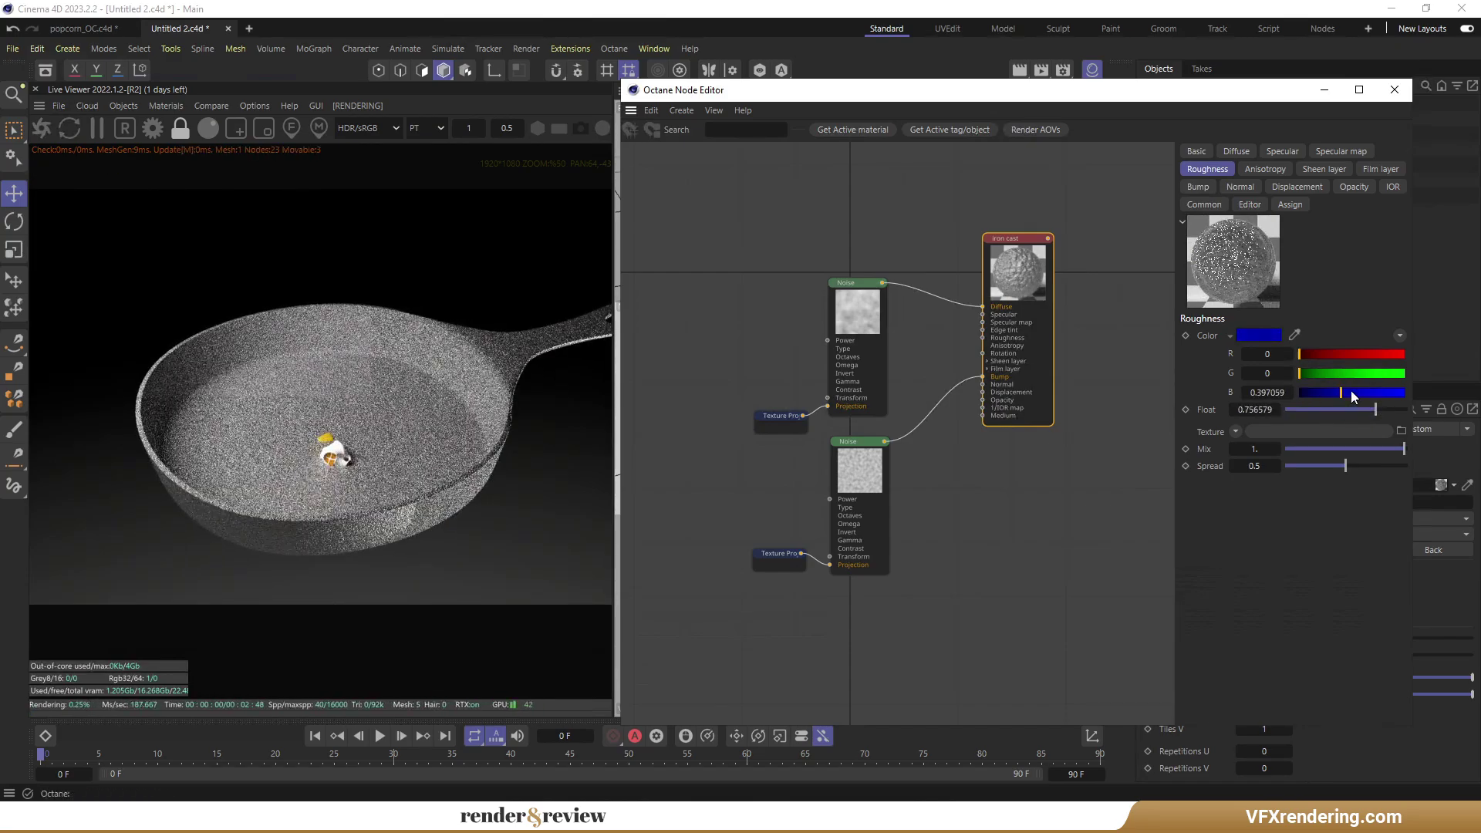
pyautogui.hotkey('ctrl', 'z')
pyautogui.click(1348, 412)
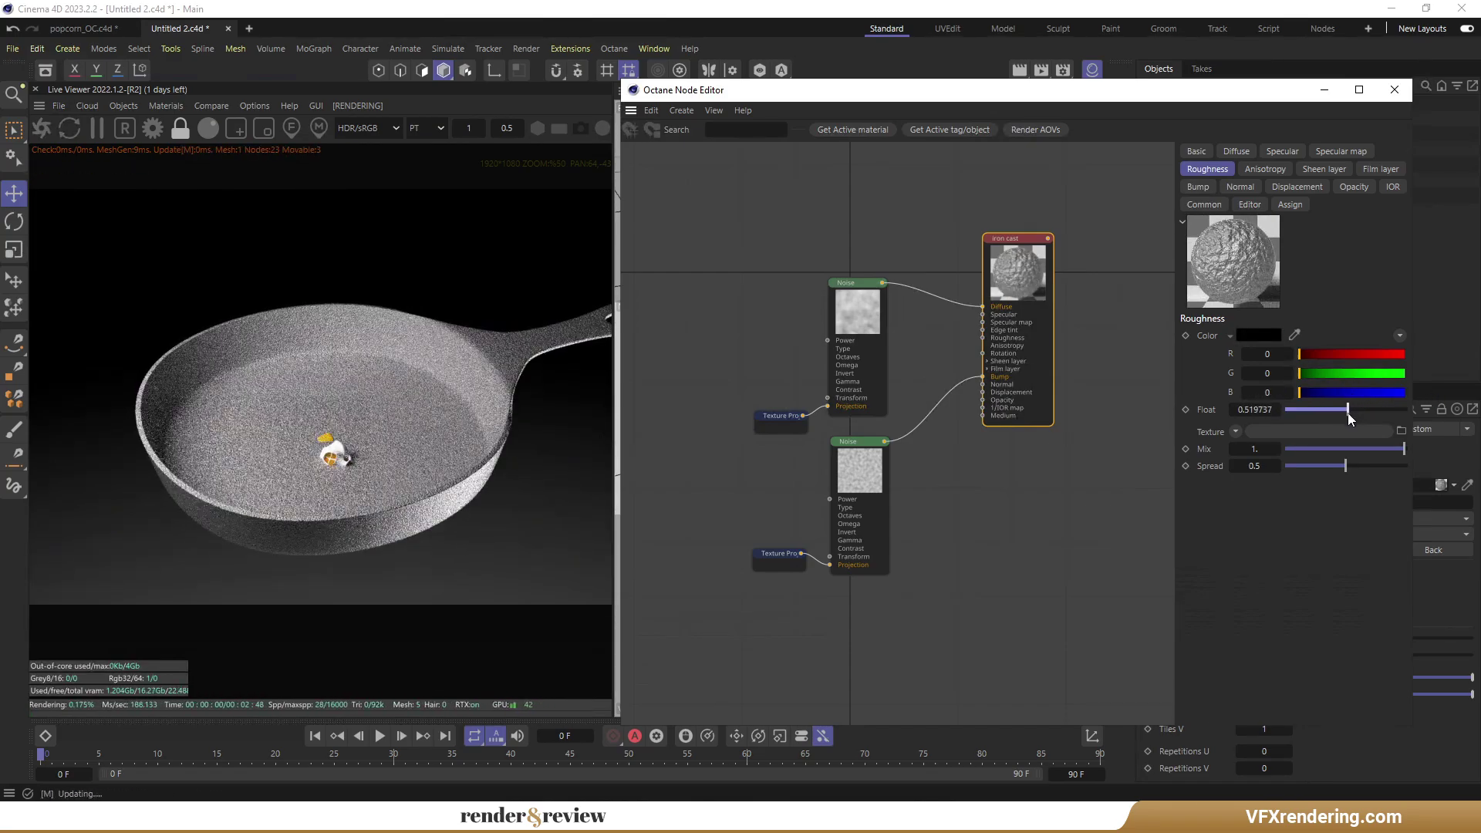
# Reduce the lower bump Noise Power to about 0.40.
pyautogui.click(862, 468)
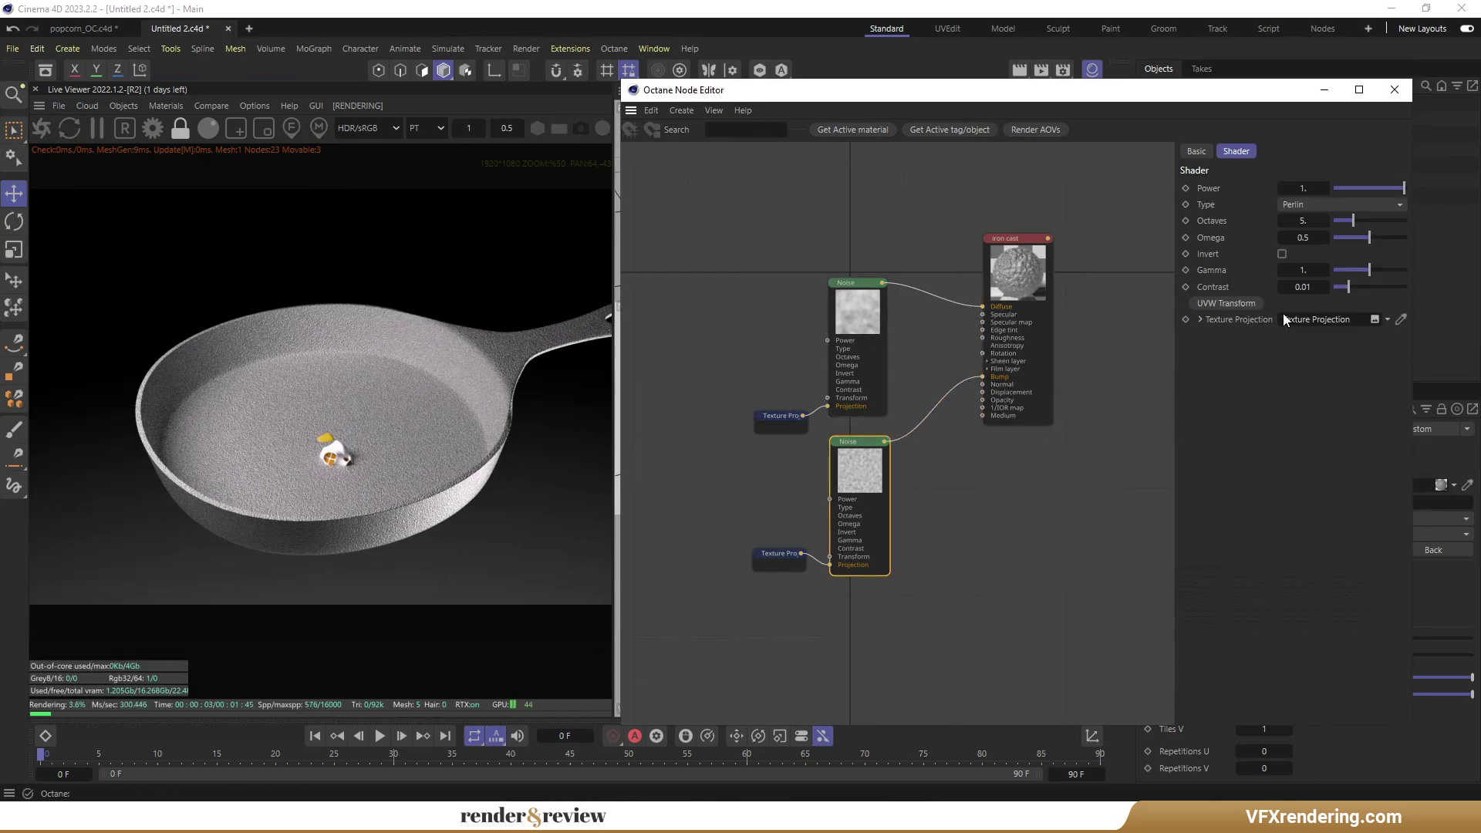
pyautogui.moveTo(1260, 101); pyautogui.dragTo(1251, 98)
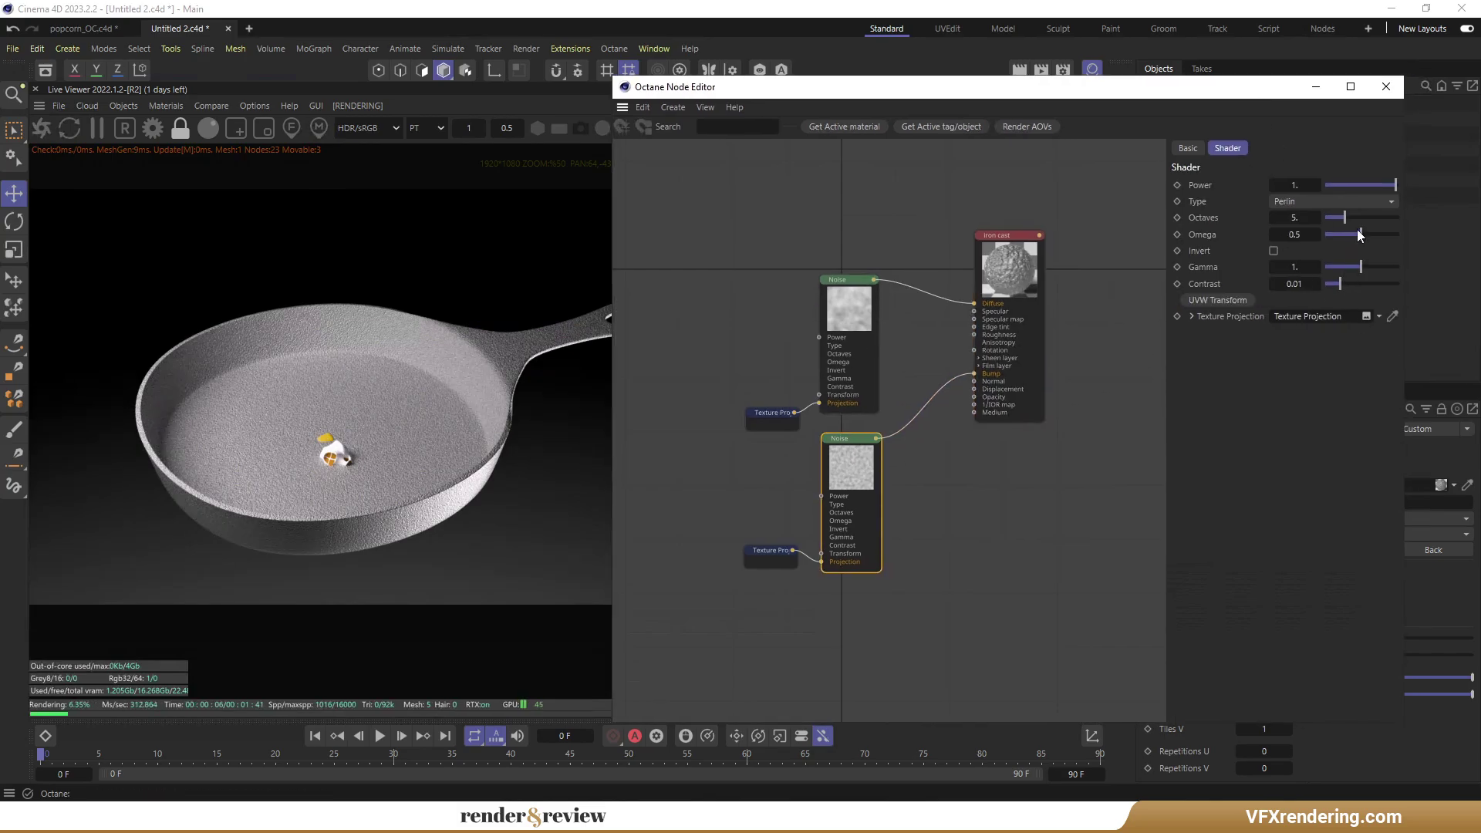
pyautogui.moveTo(1394, 186); pyautogui.dragTo(1344, 187)
# Enlarge the bump projection scale slightly and lower the bump noise Power to about 0.09.
pyautogui.click(771, 552)
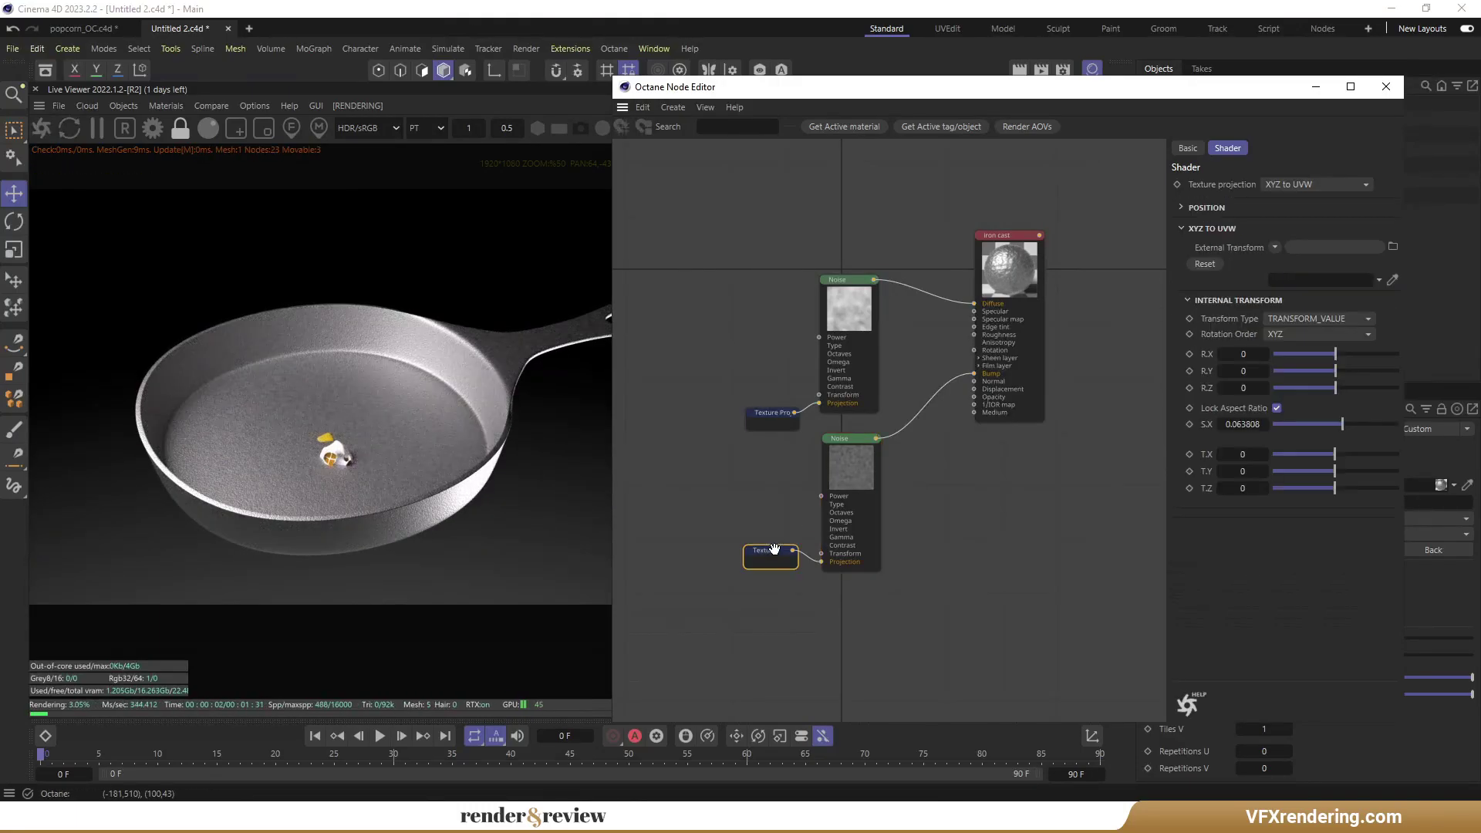
pyautogui.moveTo(1342, 420); pyautogui.dragTo(1349, 425)
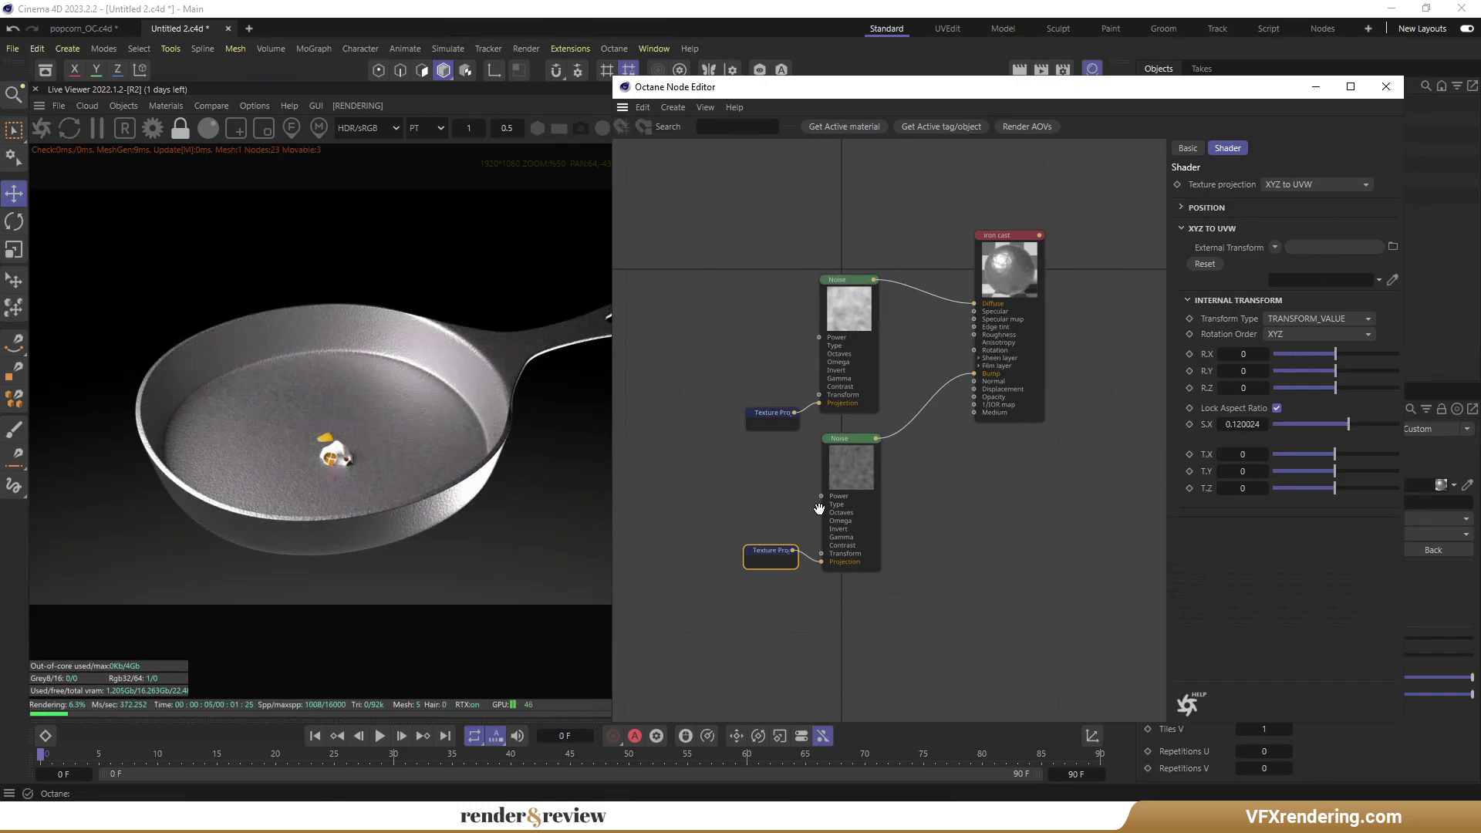
pyautogui.click(836, 483)
pyautogui.moveTo(1336, 193); pyautogui.dragTo(1336, 194)
# Set the iron cast Specular float to about 0.48.
pyautogui.click(1021, 270)
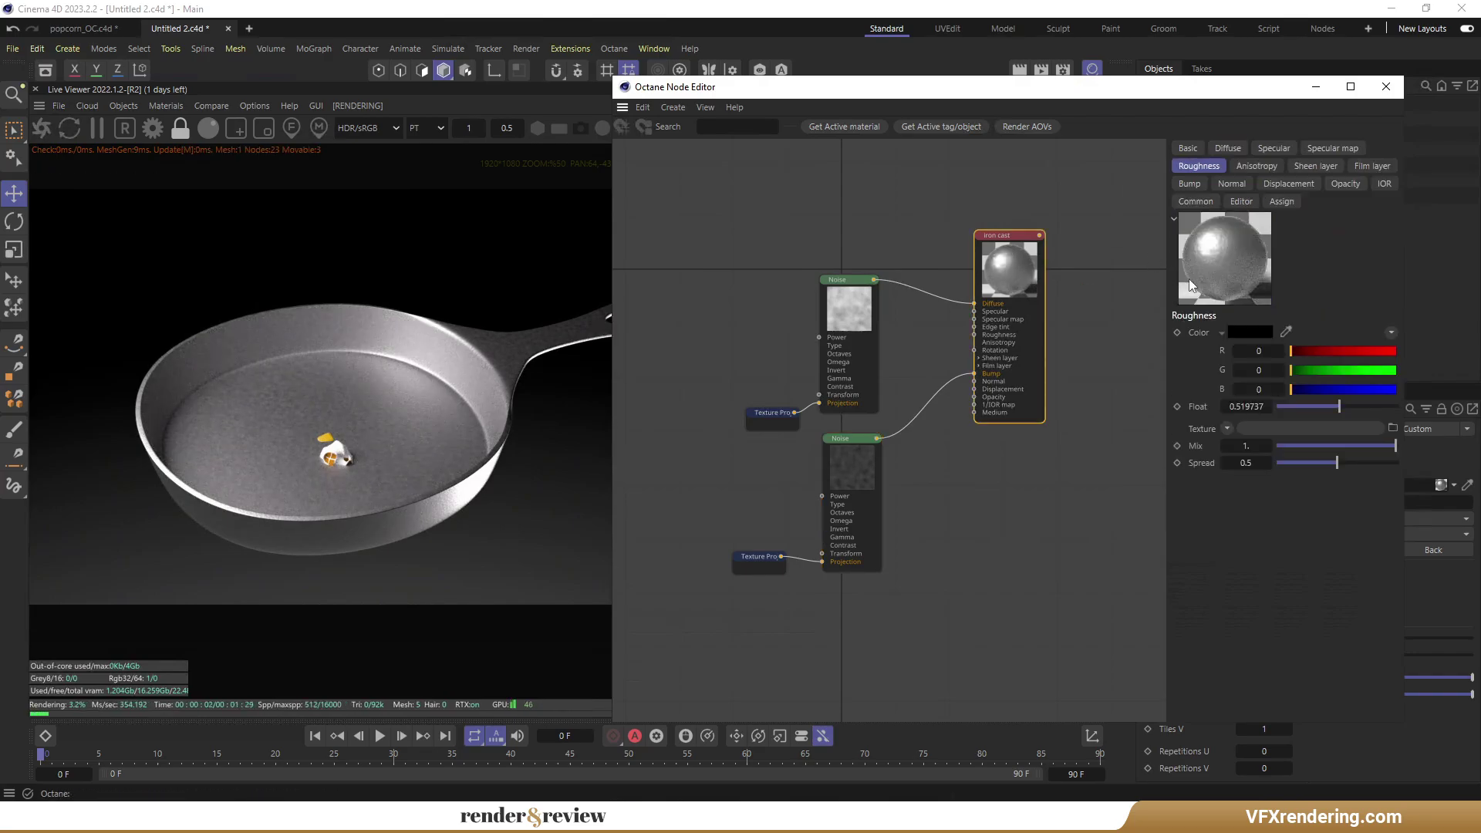
pyautogui.click(1284, 150)
pyautogui.moveTo(1332, 407); pyautogui.dragTo(1301, 414)
pyautogui.click(1185, 168)
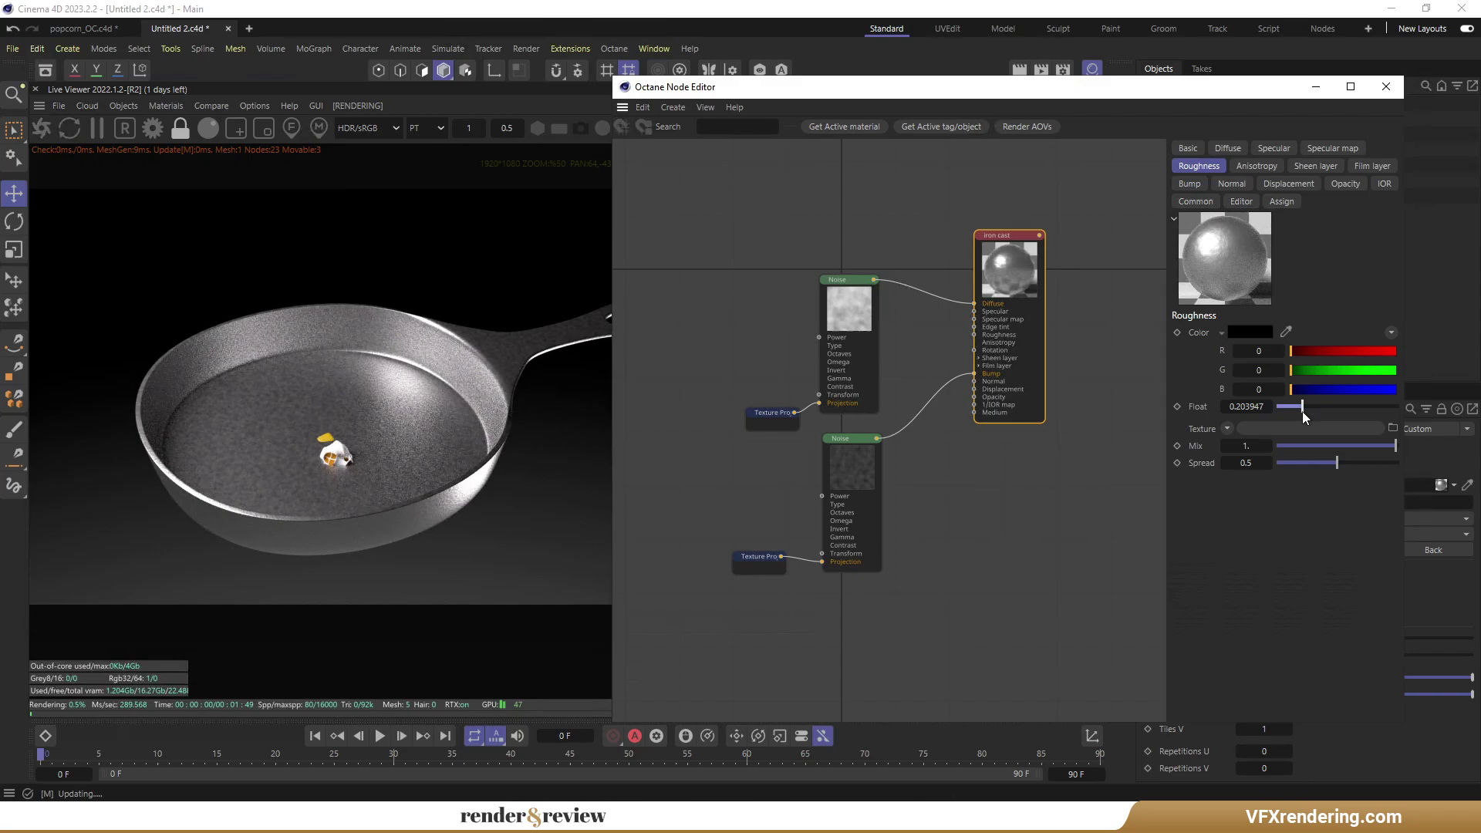
# Set the top diffuse Noise Gamma to about 0.051 and Contrast to 0.121, then close the Node Editor.
pyautogui.click(848, 308)
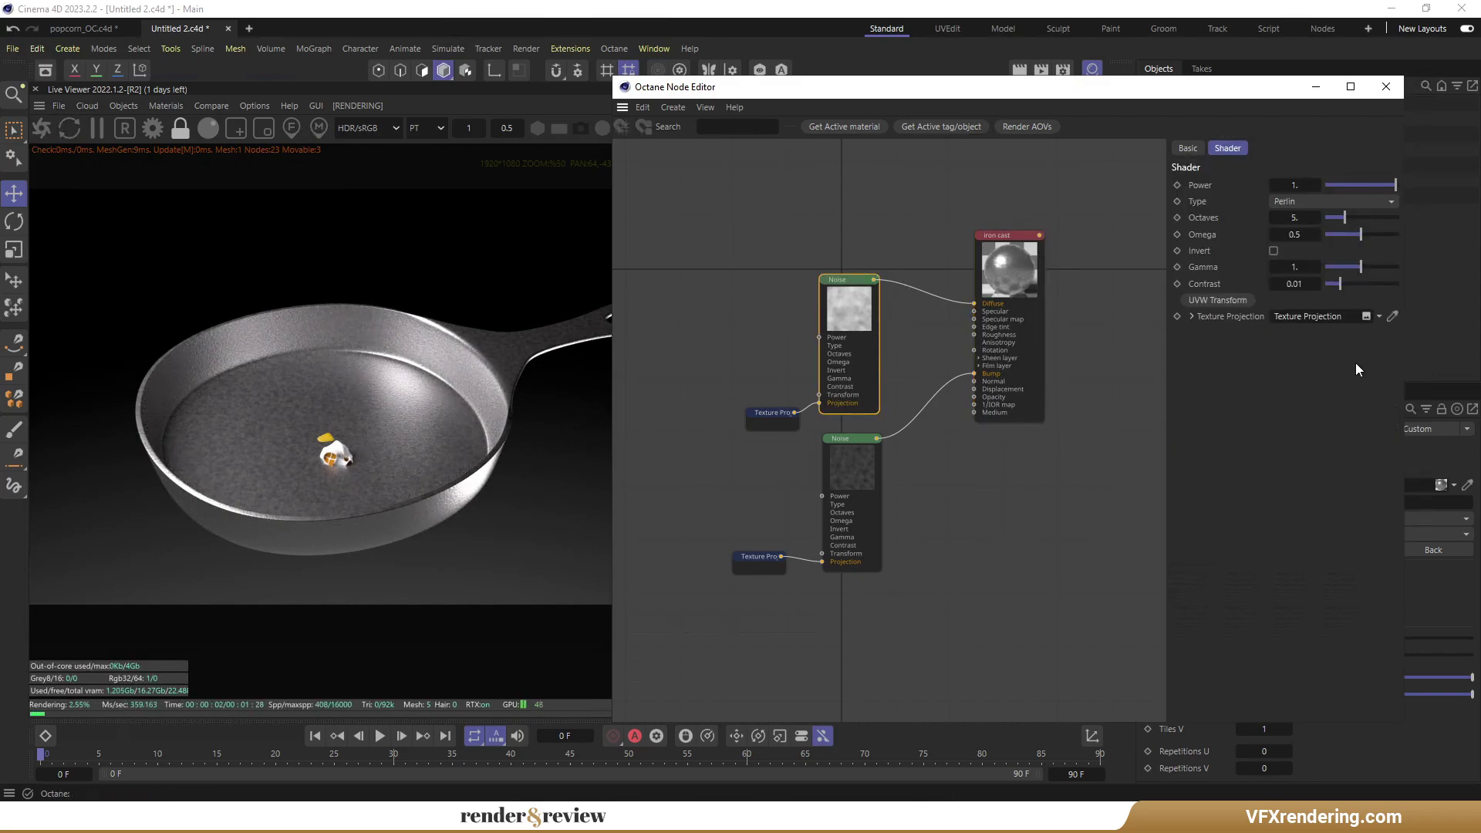
pyautogui.click(1359, 234)
pyautogui.moveTo(1359, 266)
pyautogui.mouseDown()
pyautogui.moveTo(1372, 271)
pyautogui.moveTo(1347, 271)
pyautogui.mouseUp()
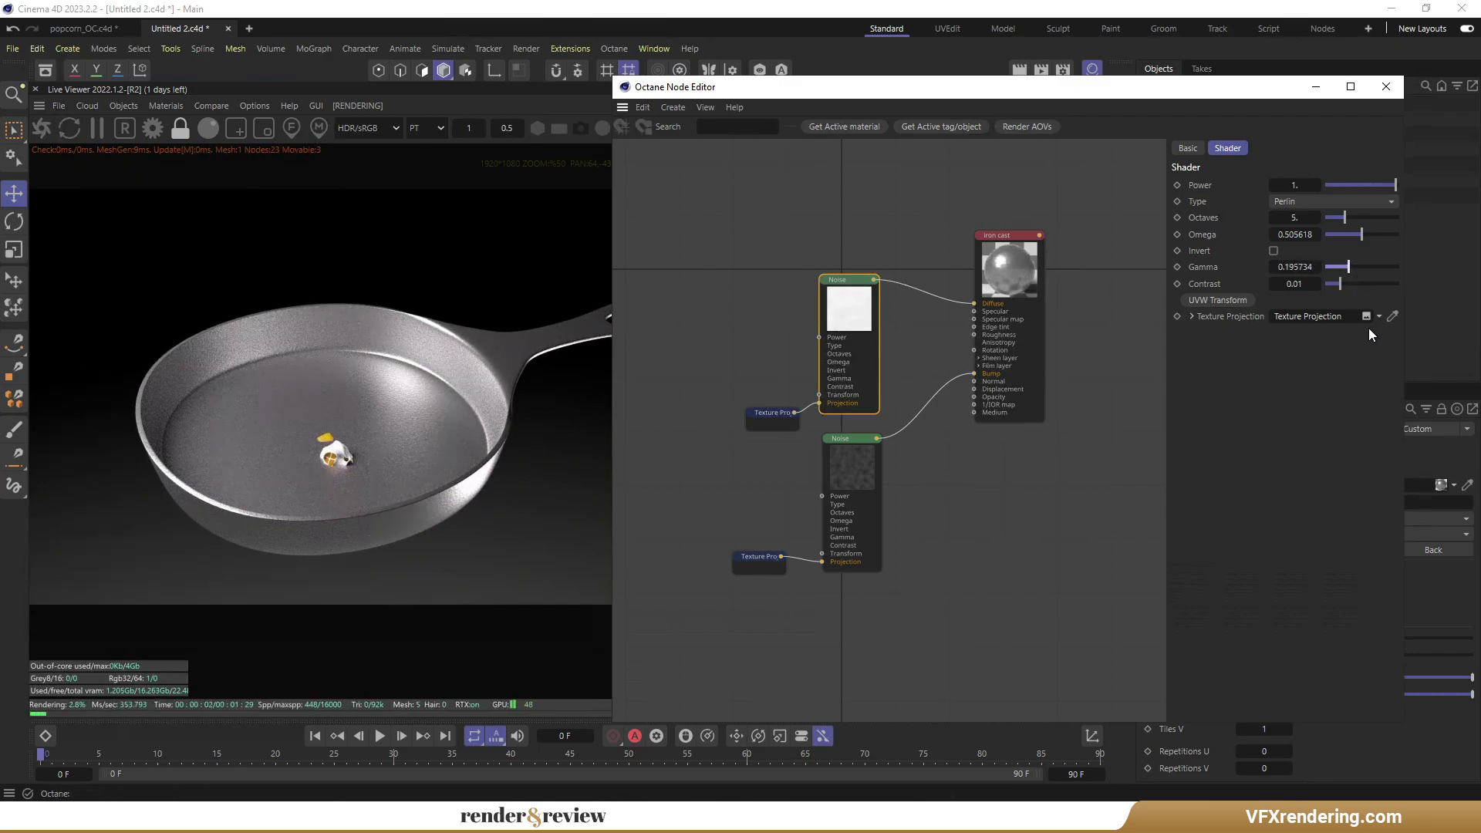
pyautogui.scroll(4, 385, 423)
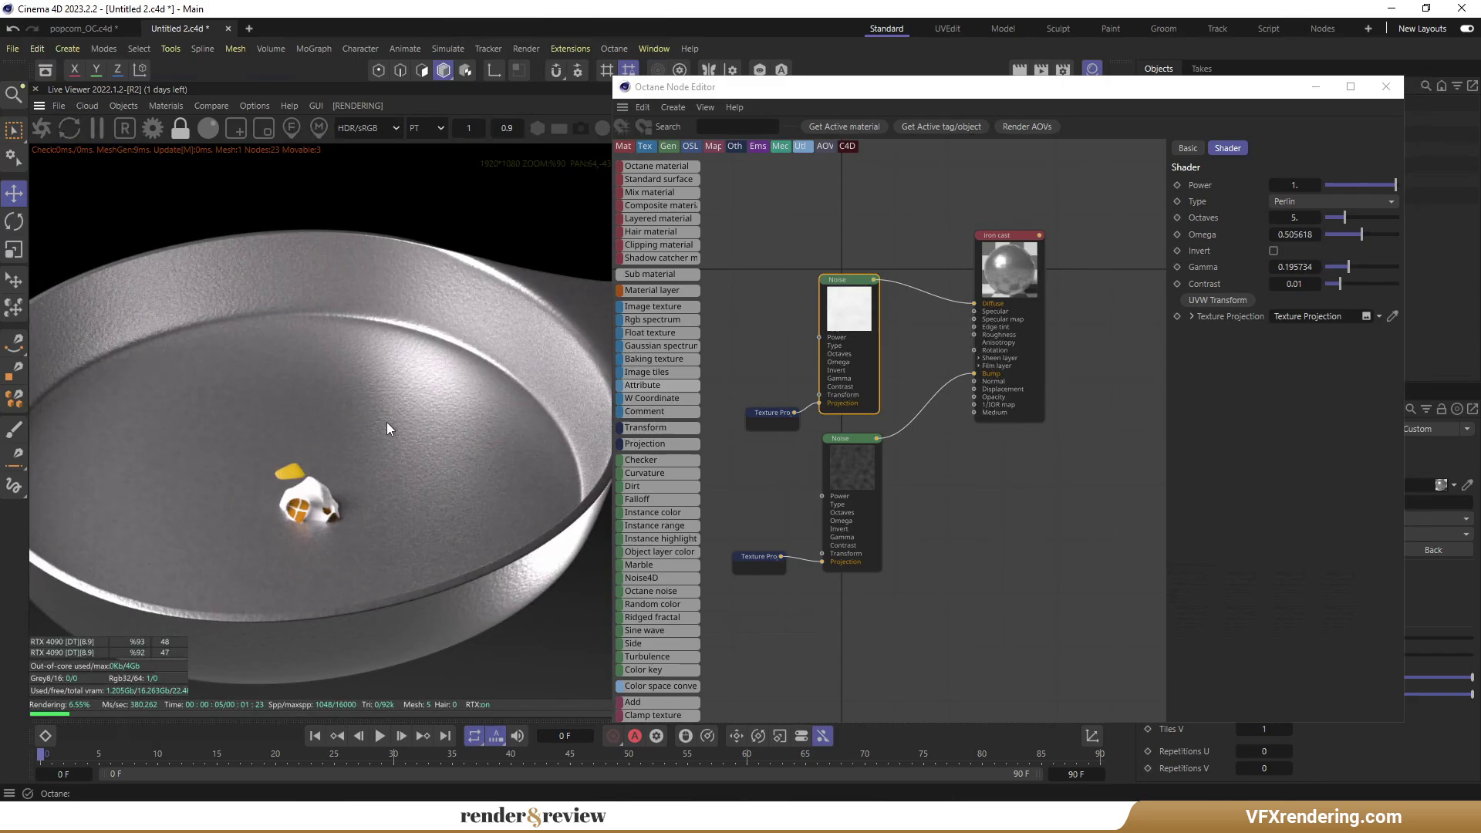
pyautogui.moveTo(1349, 267); pyautogui.dragTo(1355, 284)
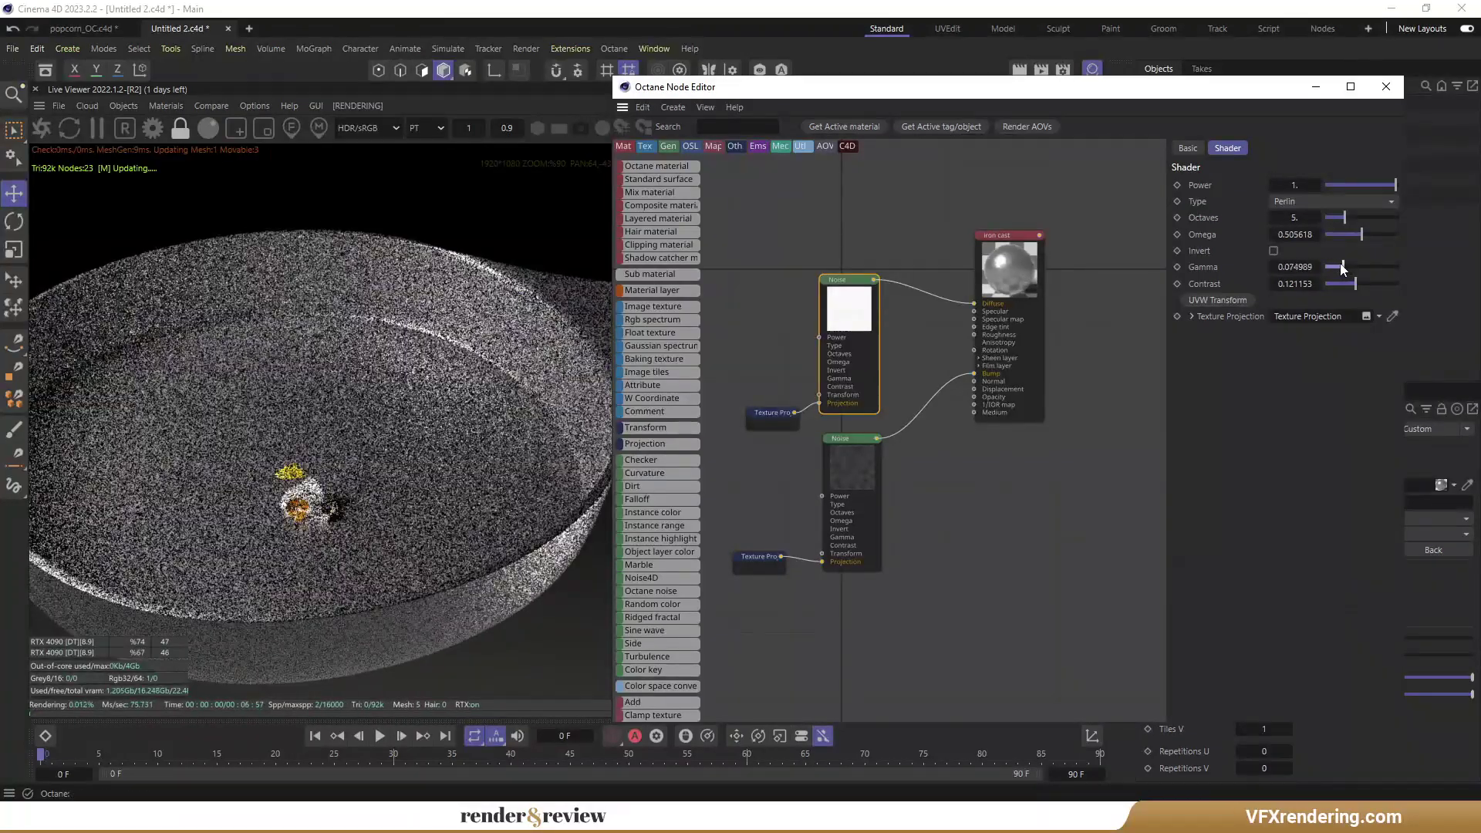
pyautogui.scroll(-6, 469, 446)
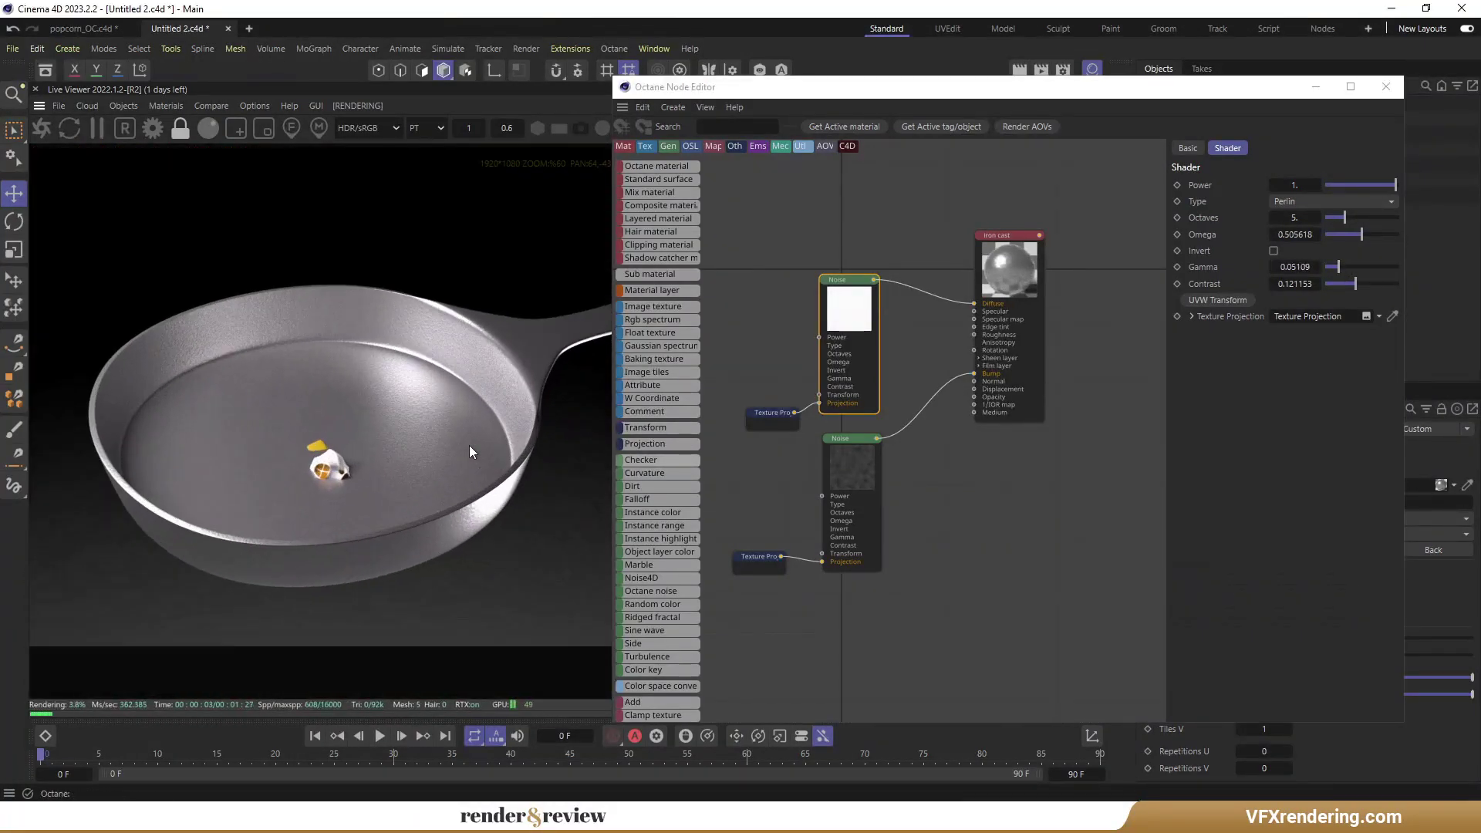
pyautogui.scroll(1, 469, 446)
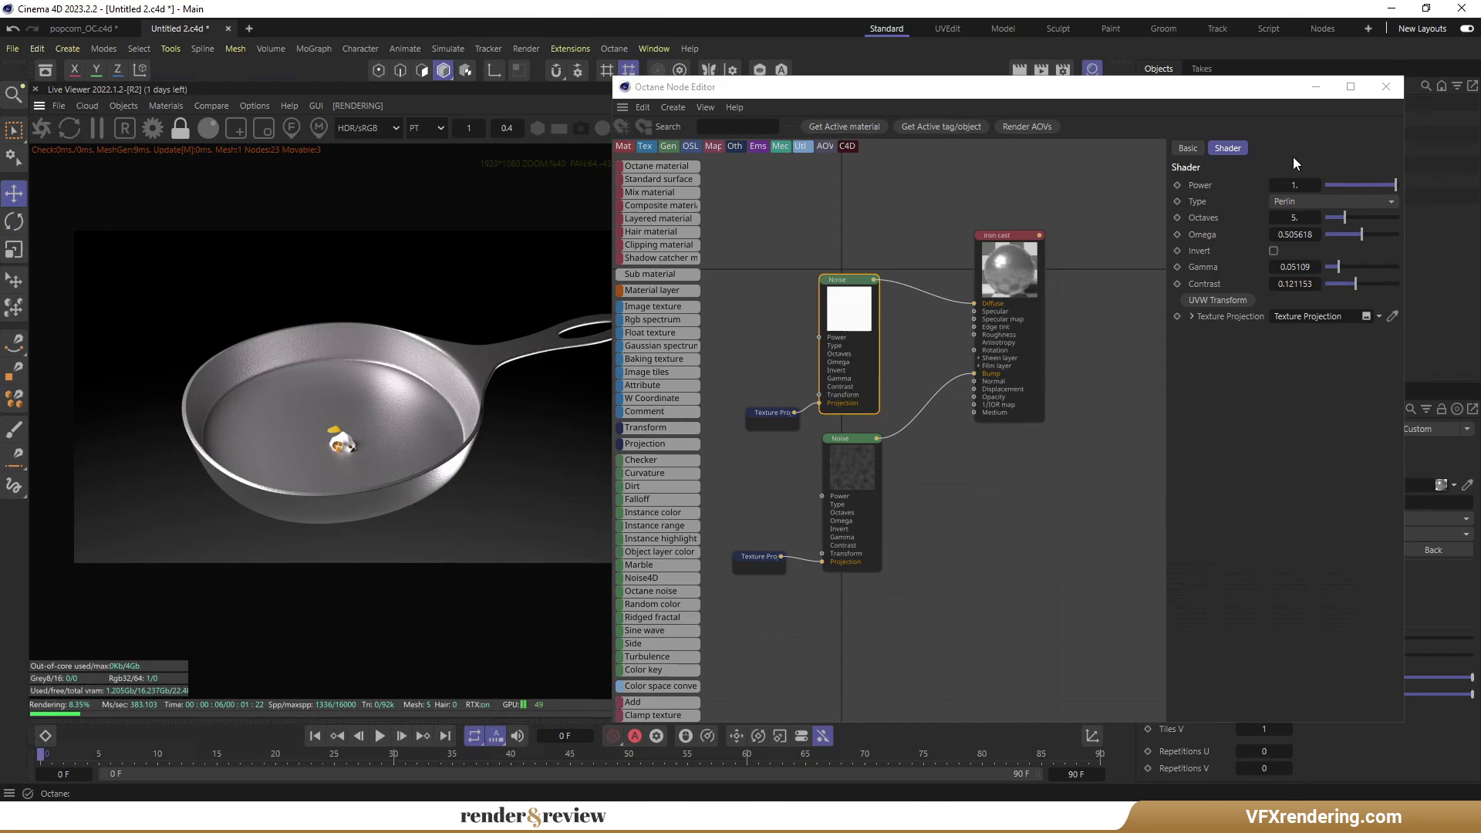
pyautogui.click(1385, 86)
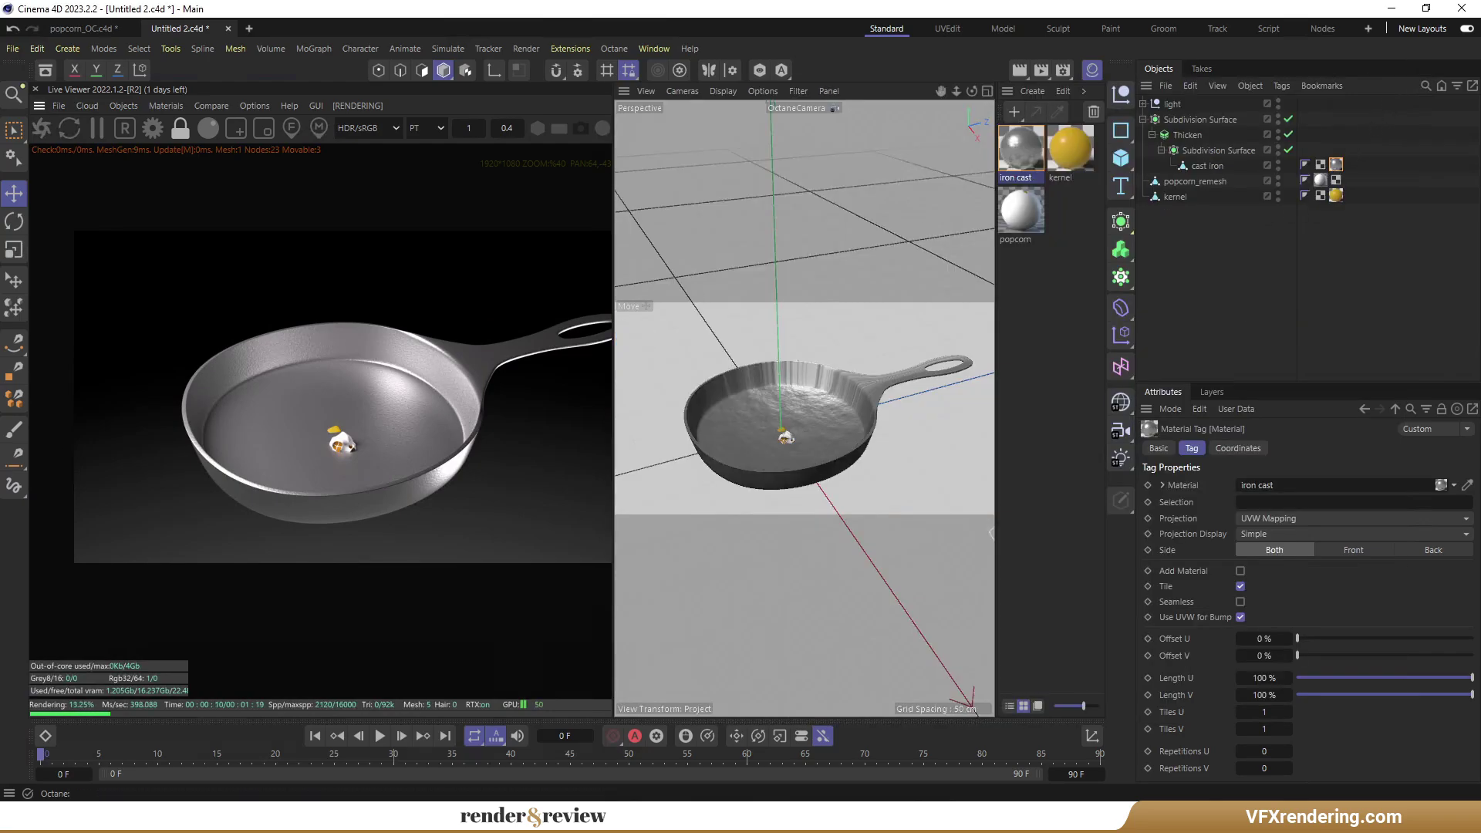
# Add a Cloner and nest the corn kernel under it.
pyautogui.hotkey('ctrl', 'shift', 'a')
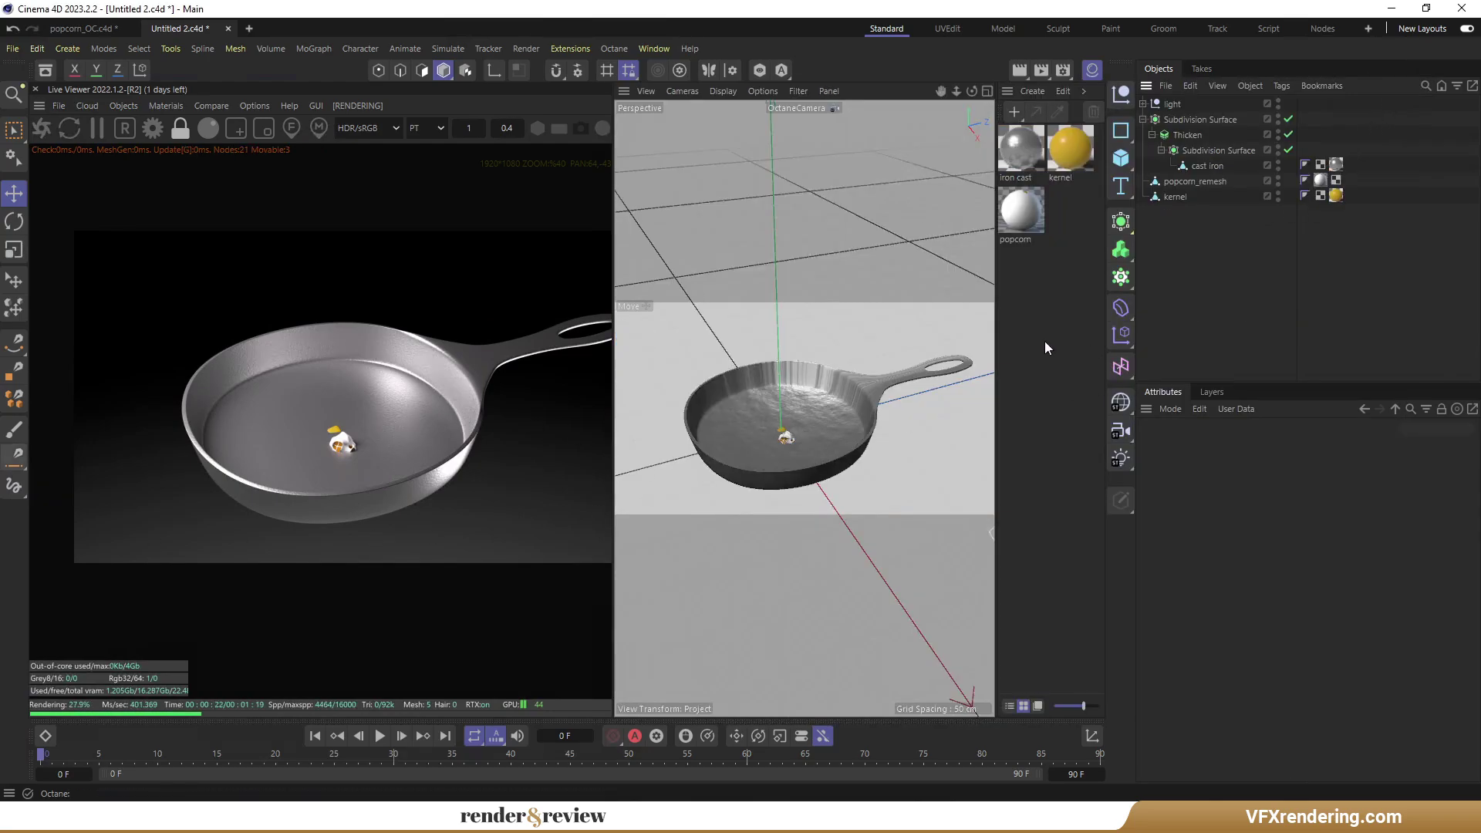
pyautogui.click(1092, 72)
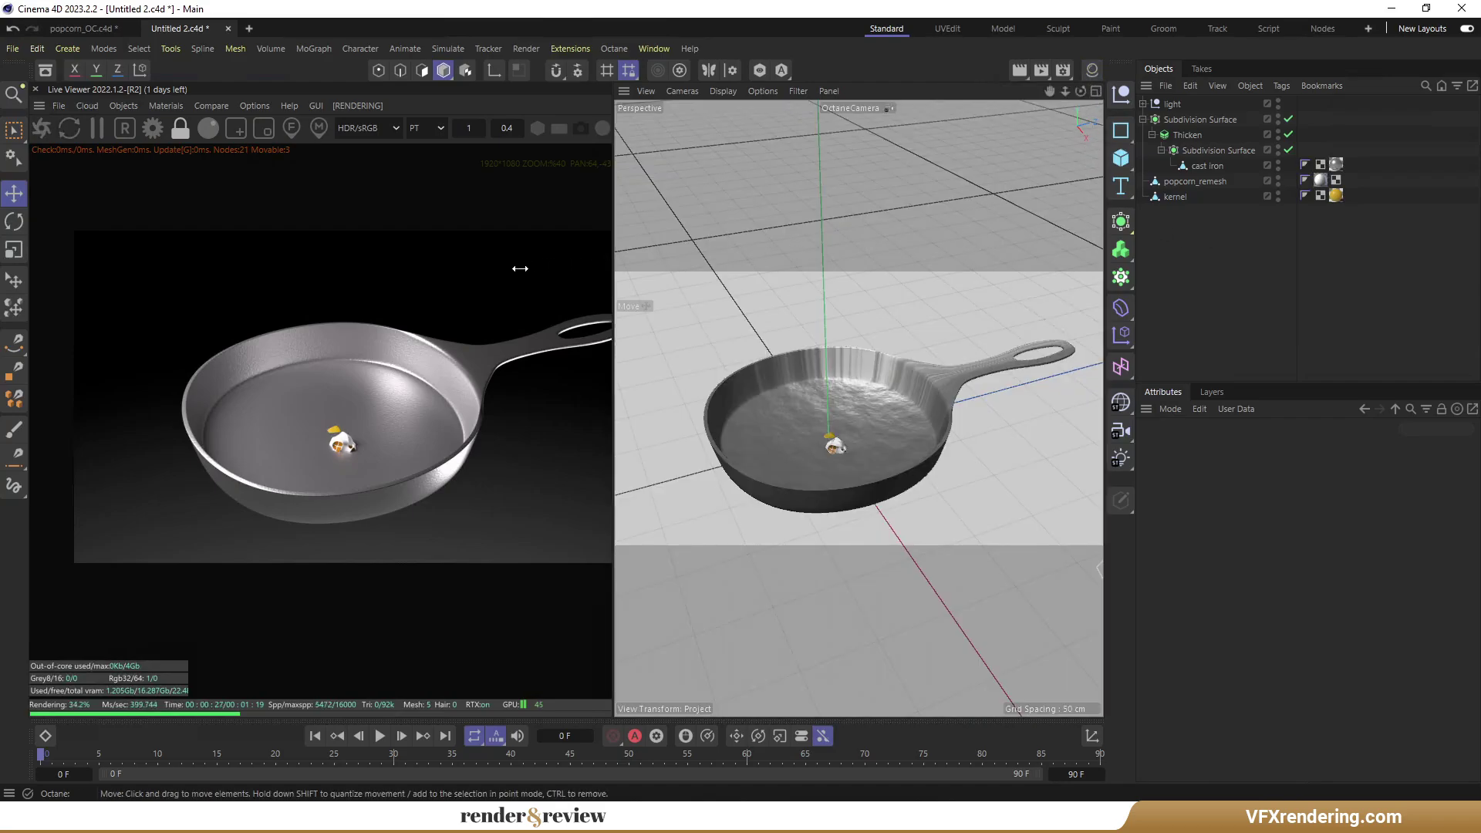
pyautogui.click(1122, 279)
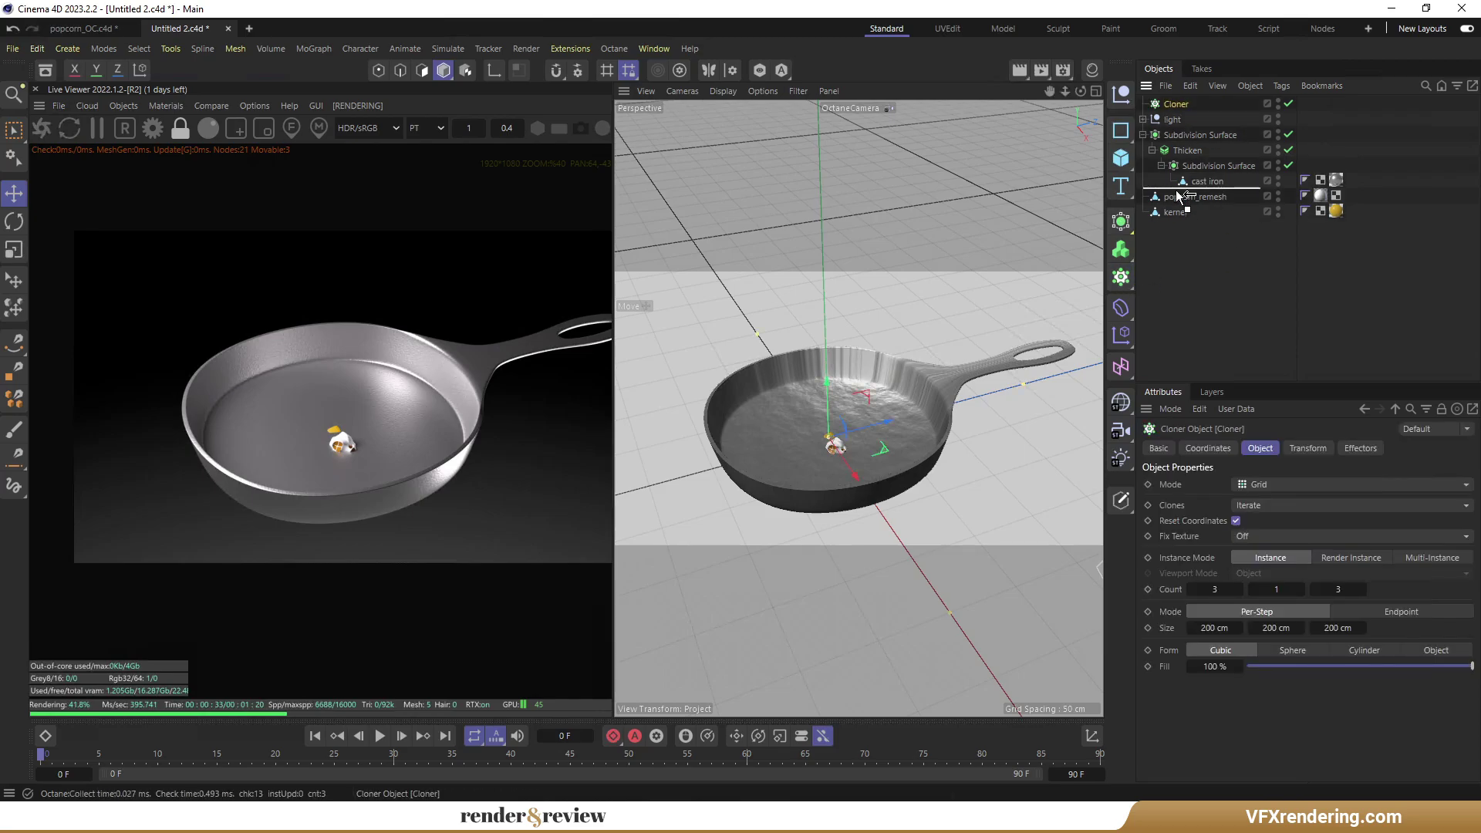
pyautogui.moveTo(1179, 204)
pyautogui.mouseDown()
pyautogui.moveTo(1173, 224)
pyautogui.moveTo(1173, 195)
pyautogui.mouseUp()
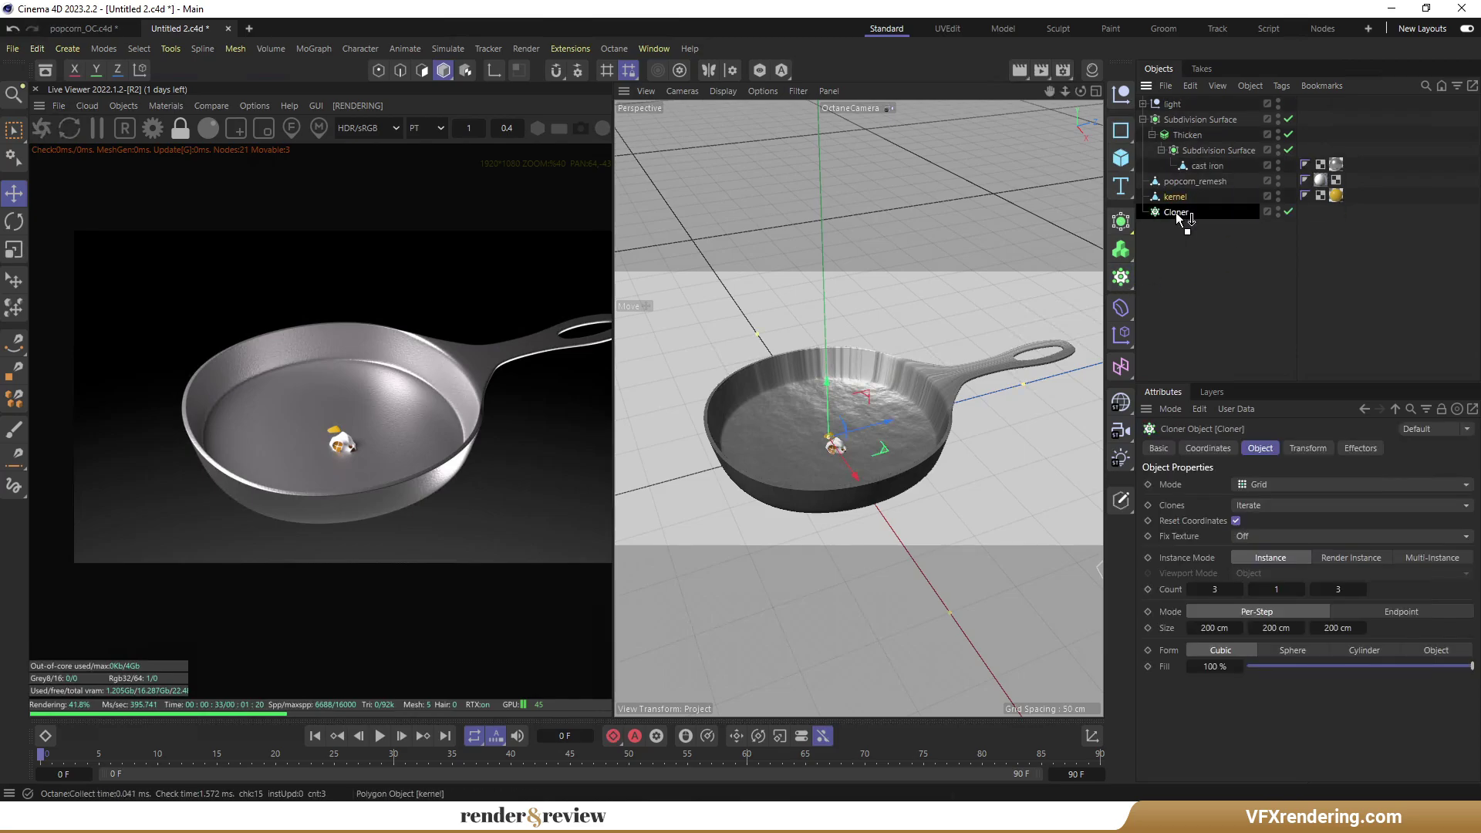
pyautogui.click(1175, 211)
pyautogui.click(1176, 198)
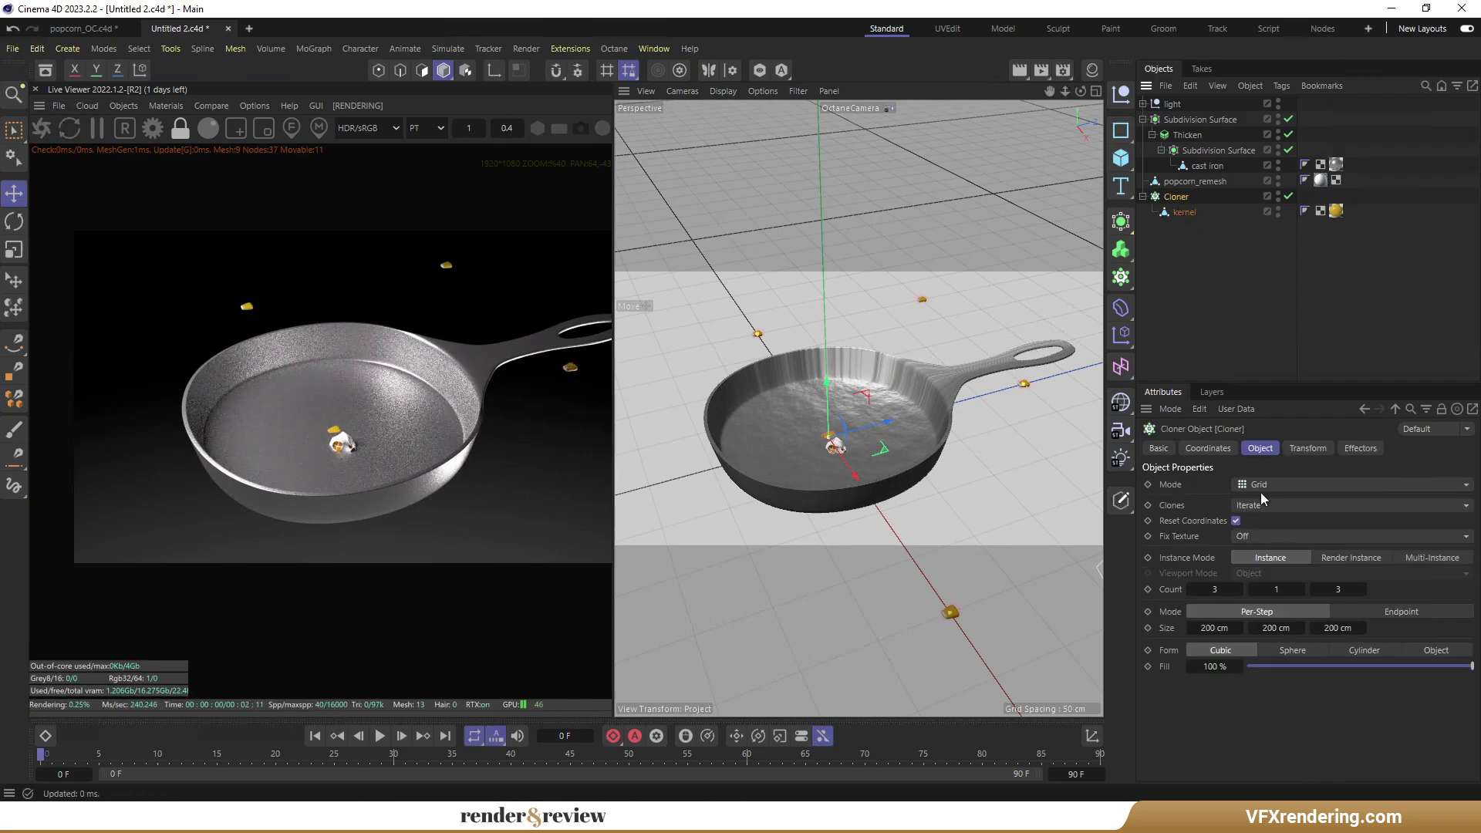
# Set the Cloner grid count to 8/1/8 with 10 cm spacing.
pyautogui.write('8')
pyautogui.press('Tab')
pyautogui.press('Tab')
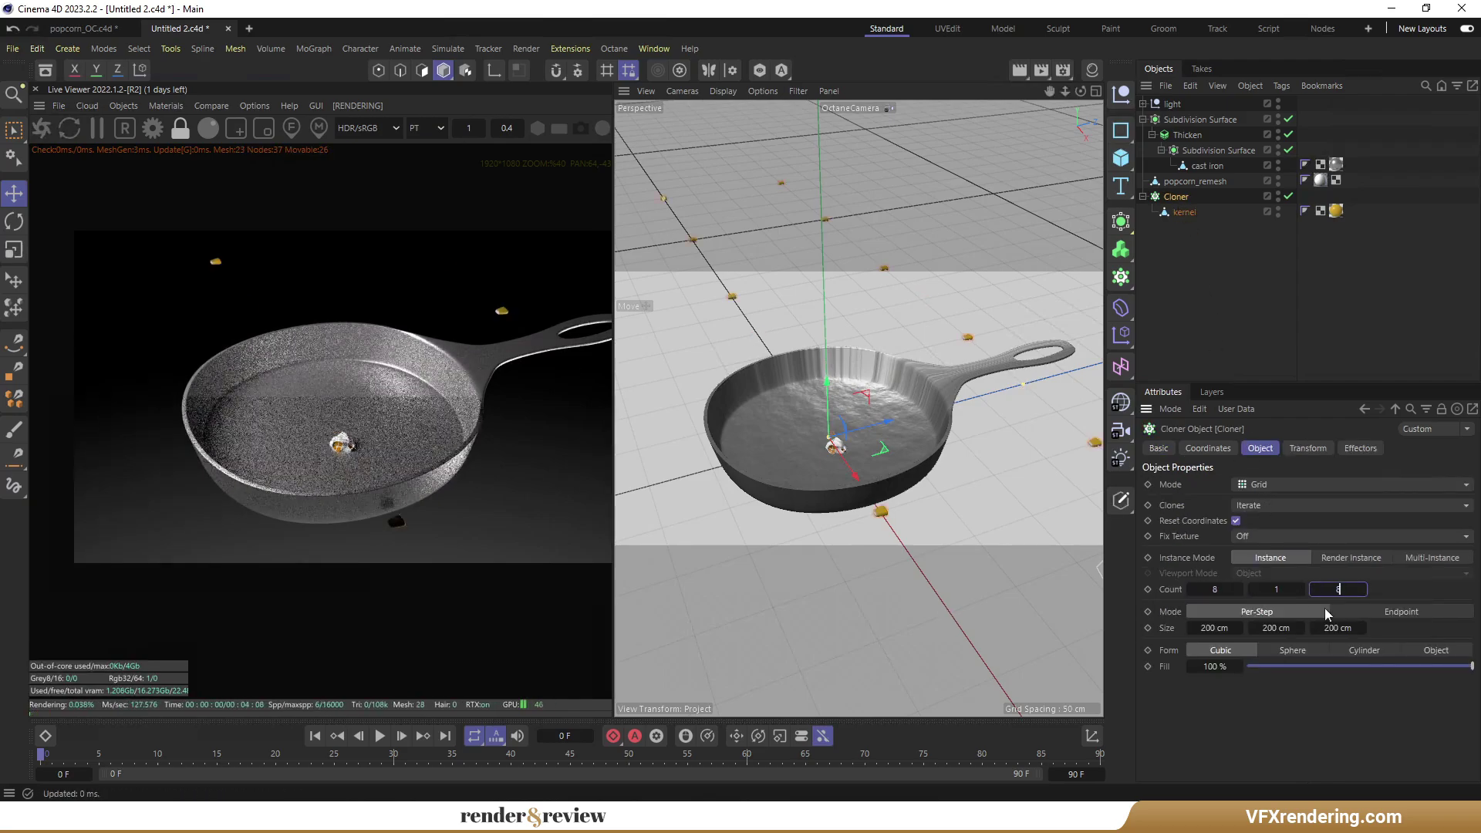
pyautogui.write('8')
pyautogui.press('Tab')
pyautogui.write('10')
pyautogui.press('Tab')
pyautogui.write('1')
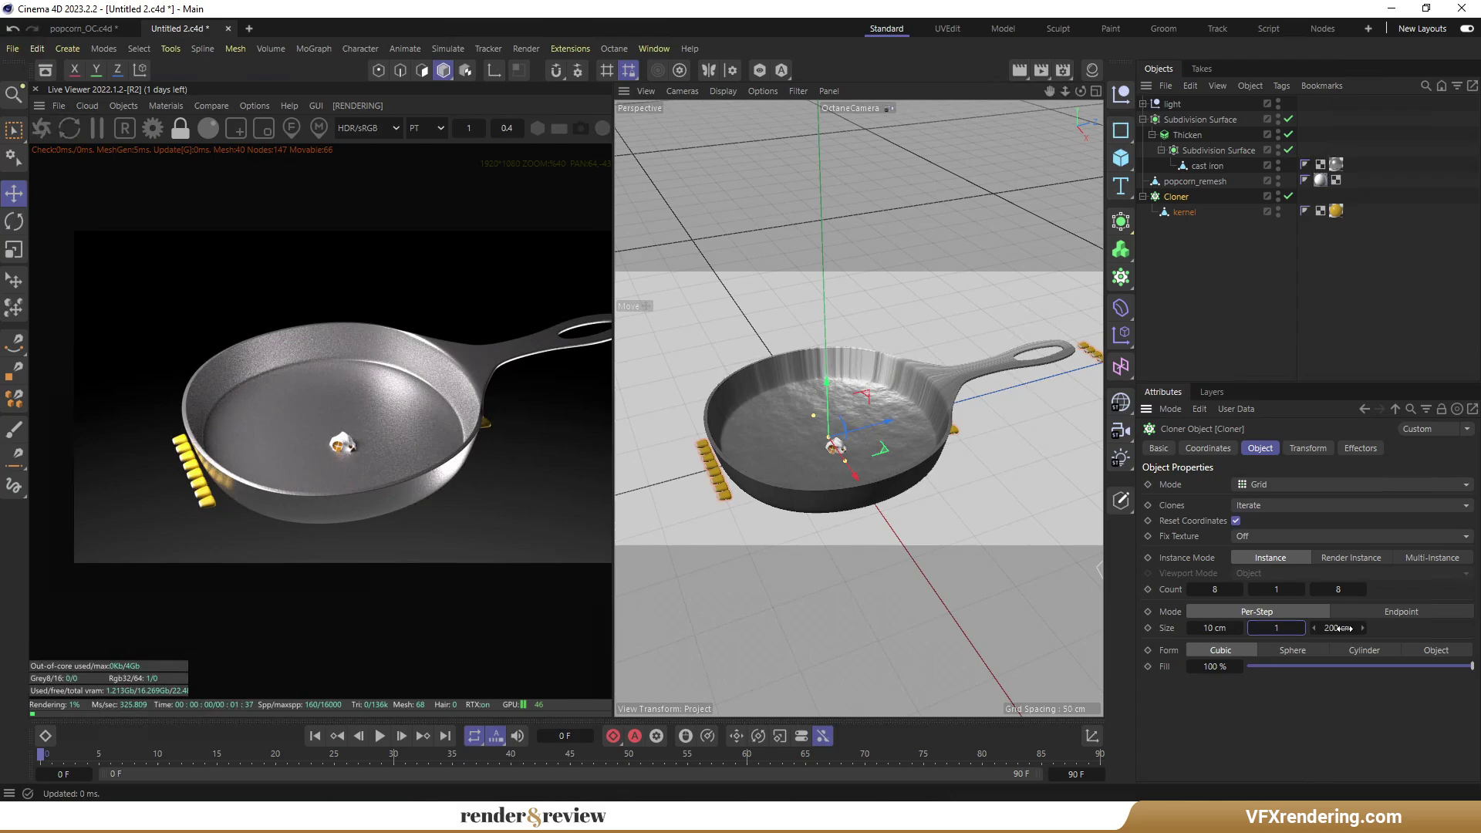
pyautogui.write('10')
pyautogui.press('Return')
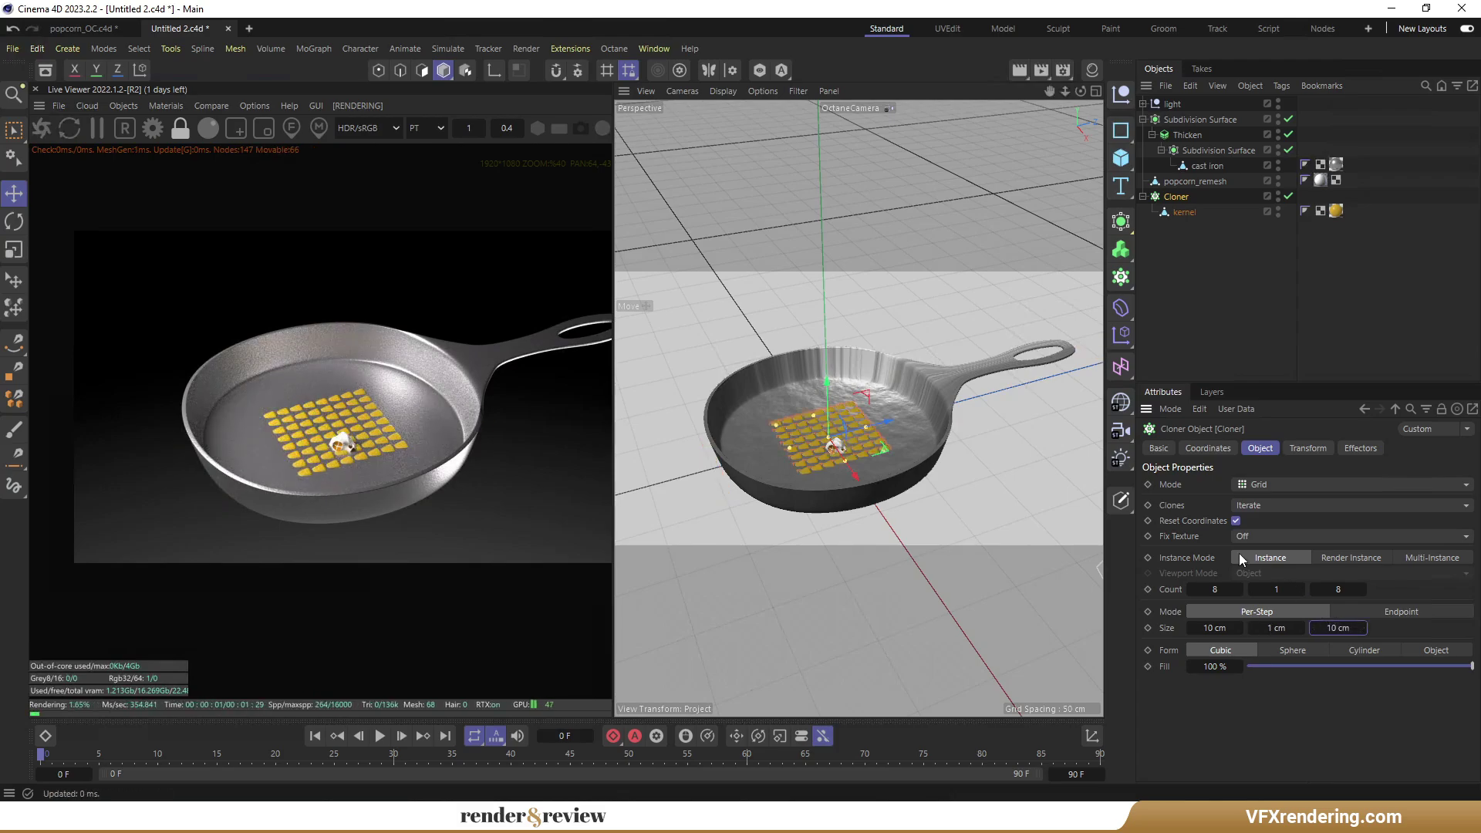
pyautogui.click(829, 402)
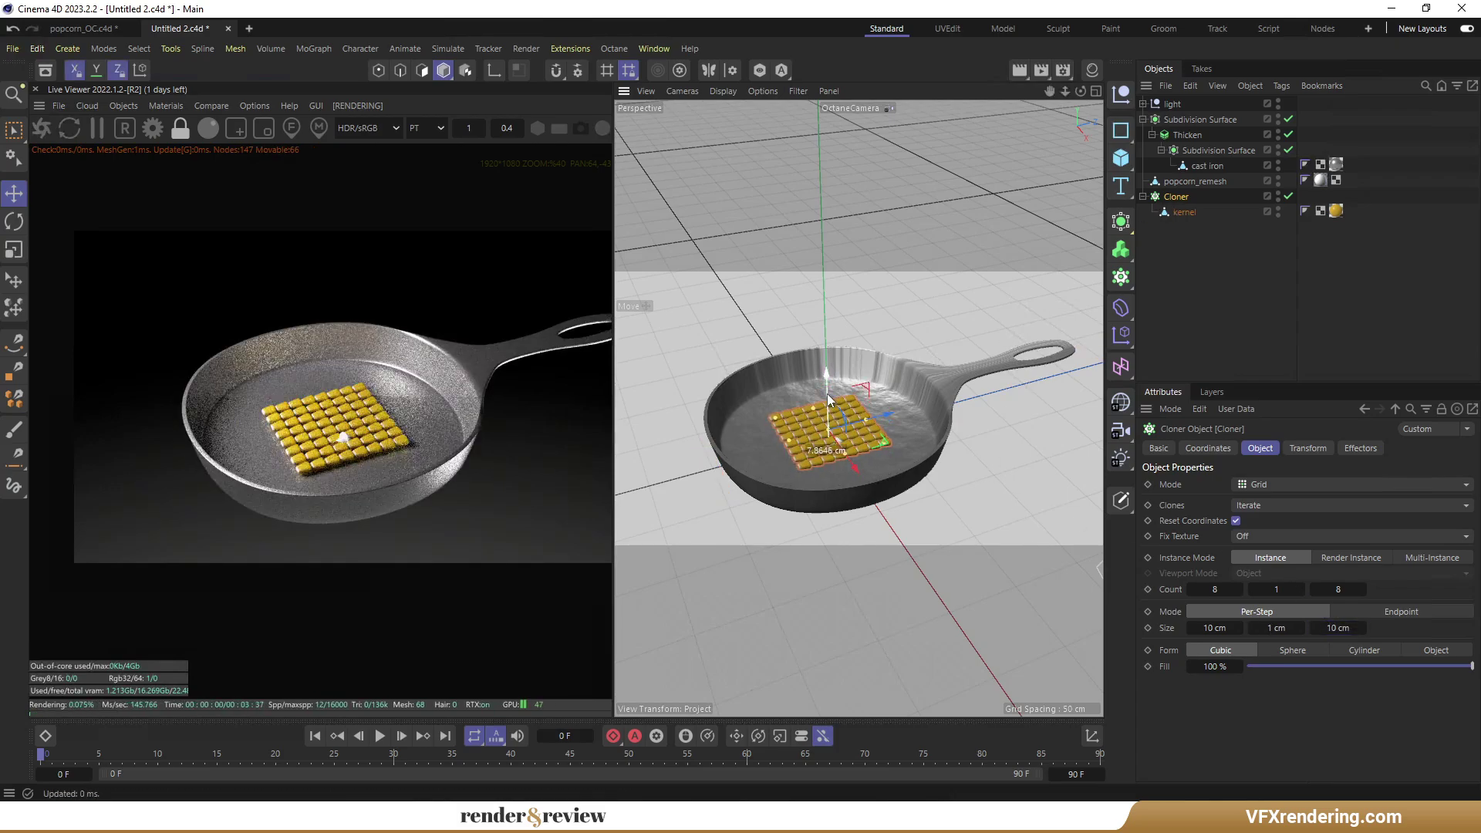
# Add a Random effector to the kernel clones.
pyautogui.click(436, 48)
pyautogui.moveTo(323, 78)
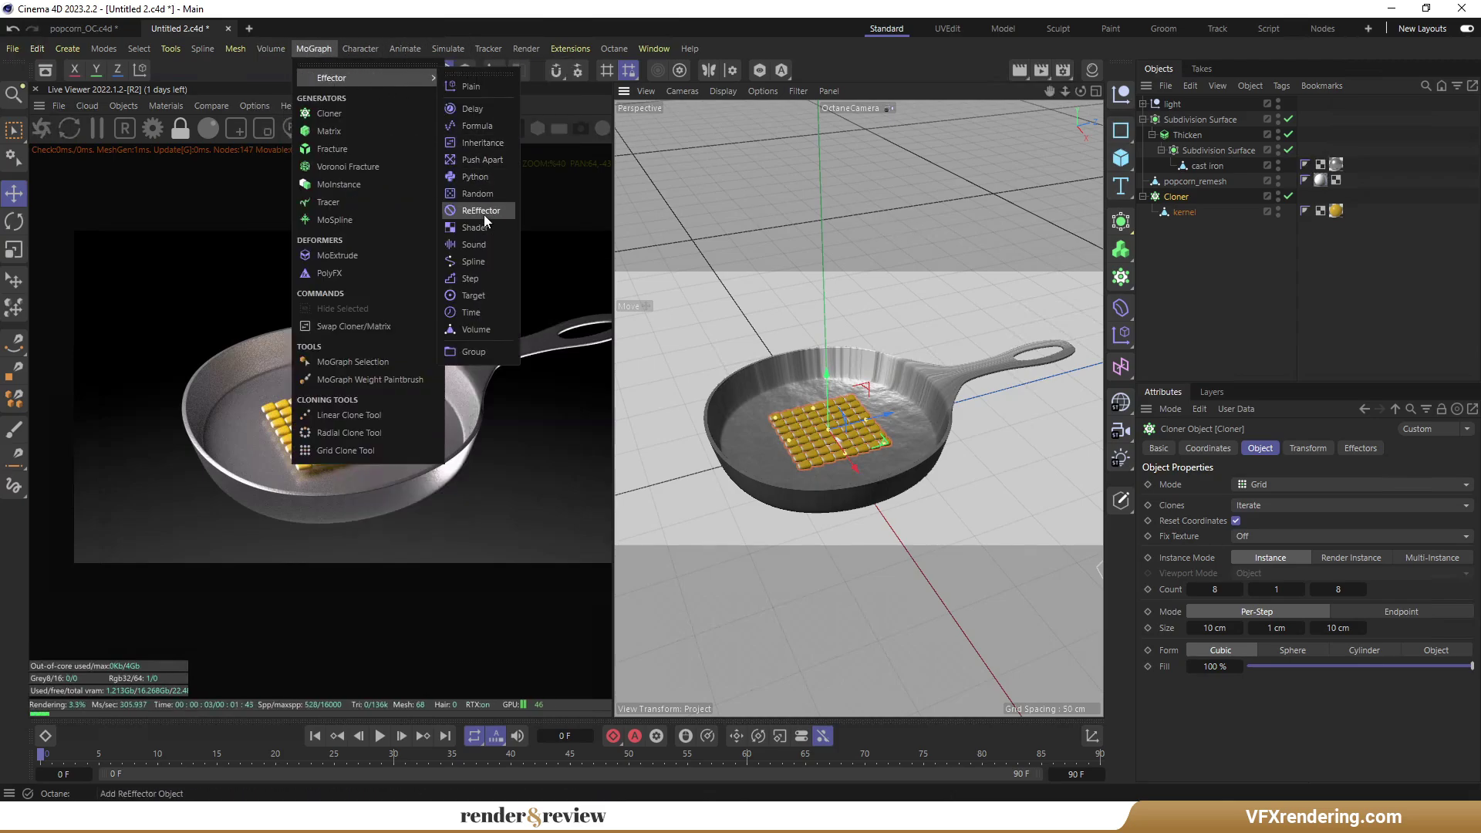
pyautogui.click(488, 195)
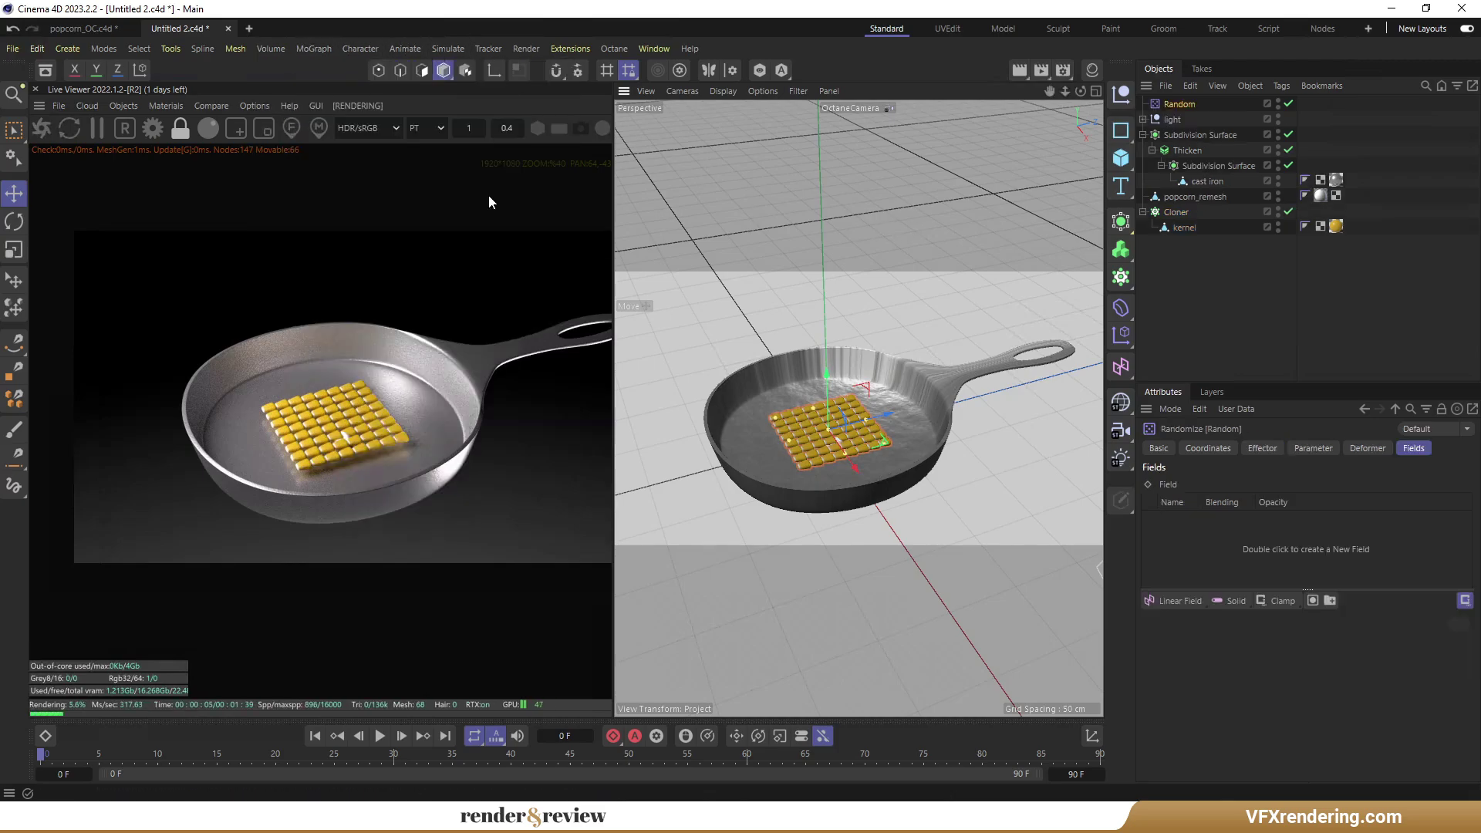
pyautogui.click(1295, 450)
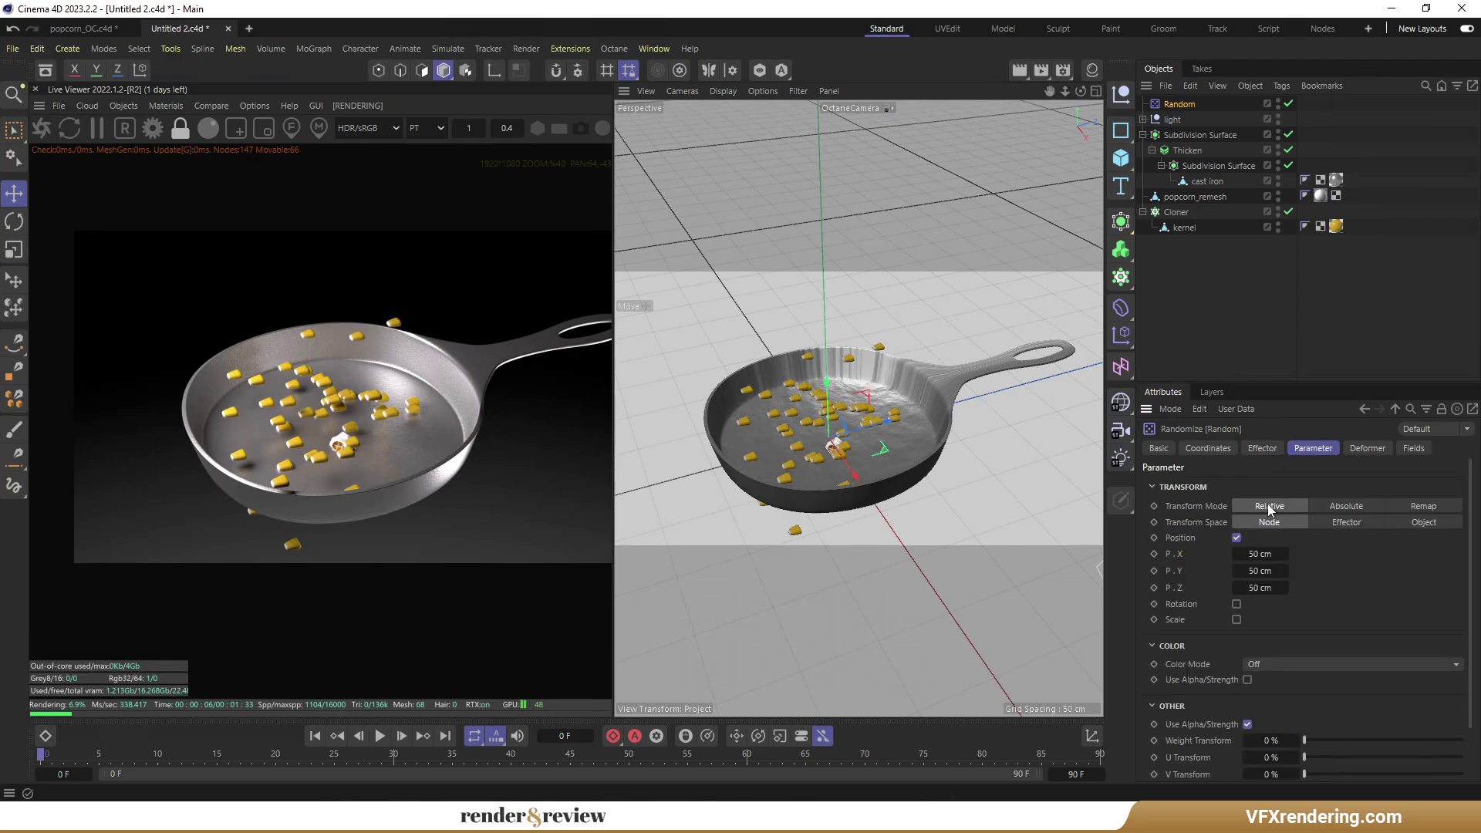
# Enable random rotation with H 180°, P 50° and B 50°.
pyautogui.click(1236, 553)
pyautogui.click(1260, 569)
pyautogui.write('180')
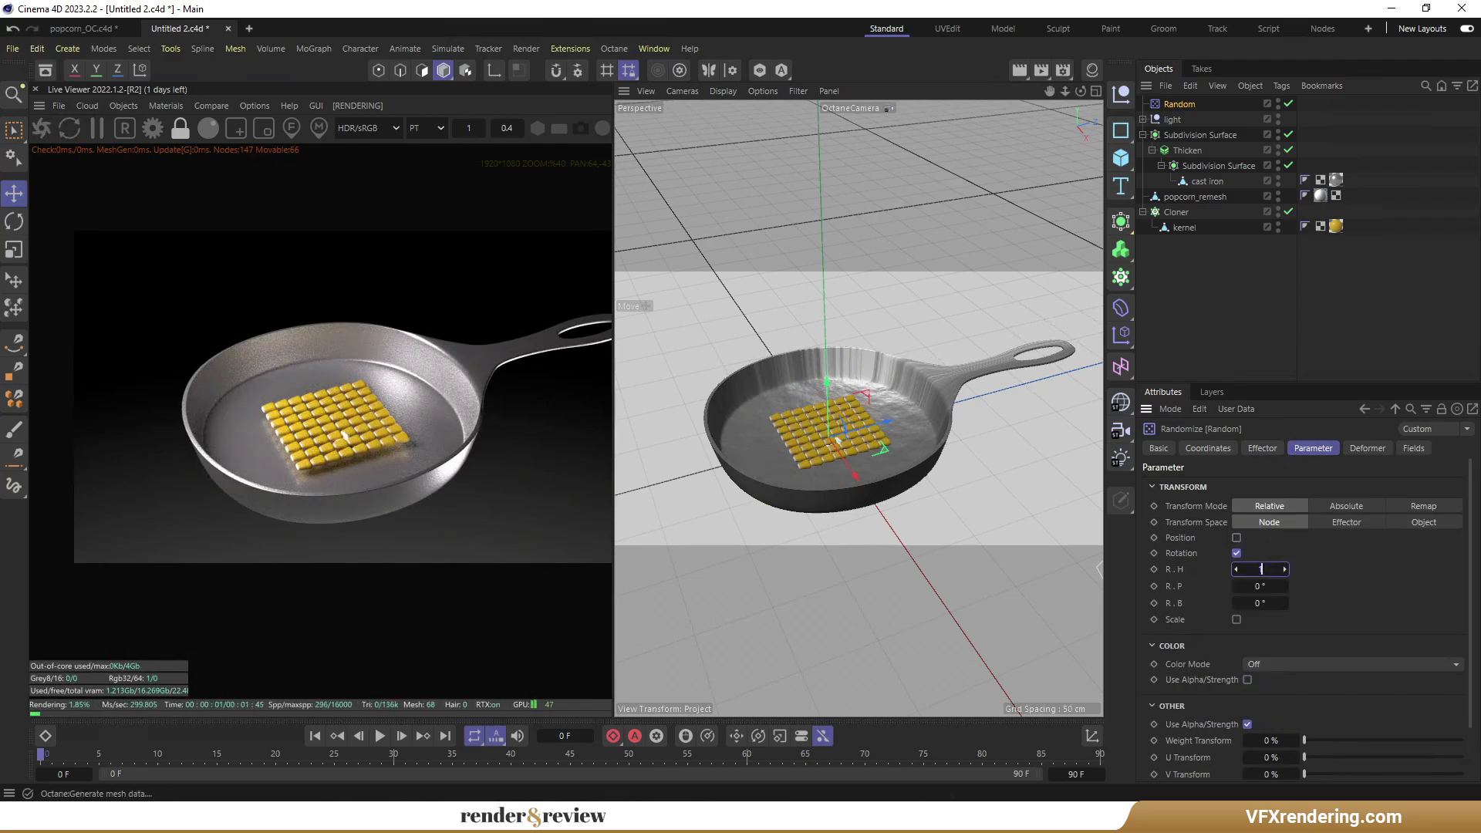
pyautogui.press('Return')
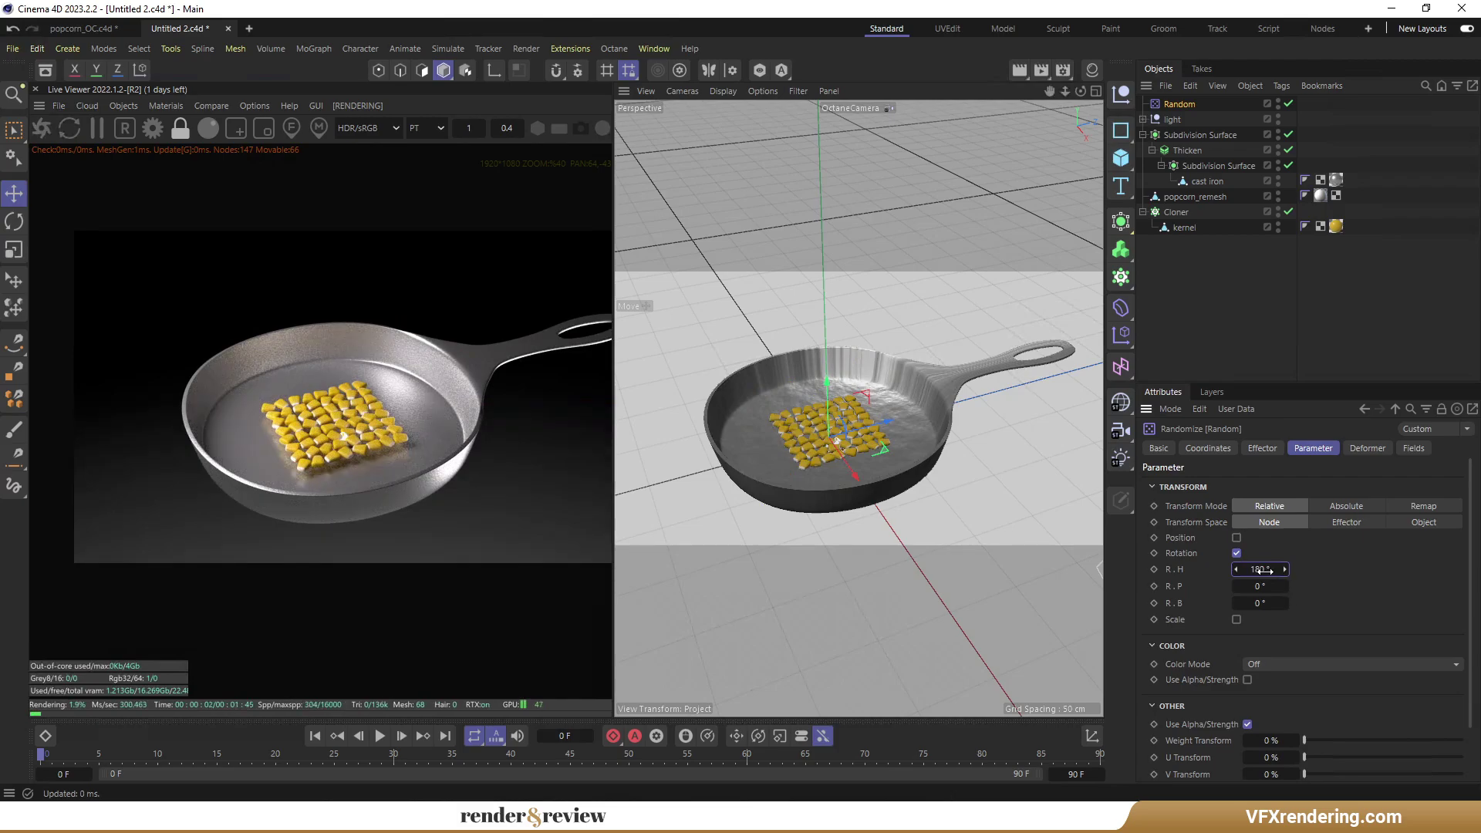
pyautogui.click(1265, 603)
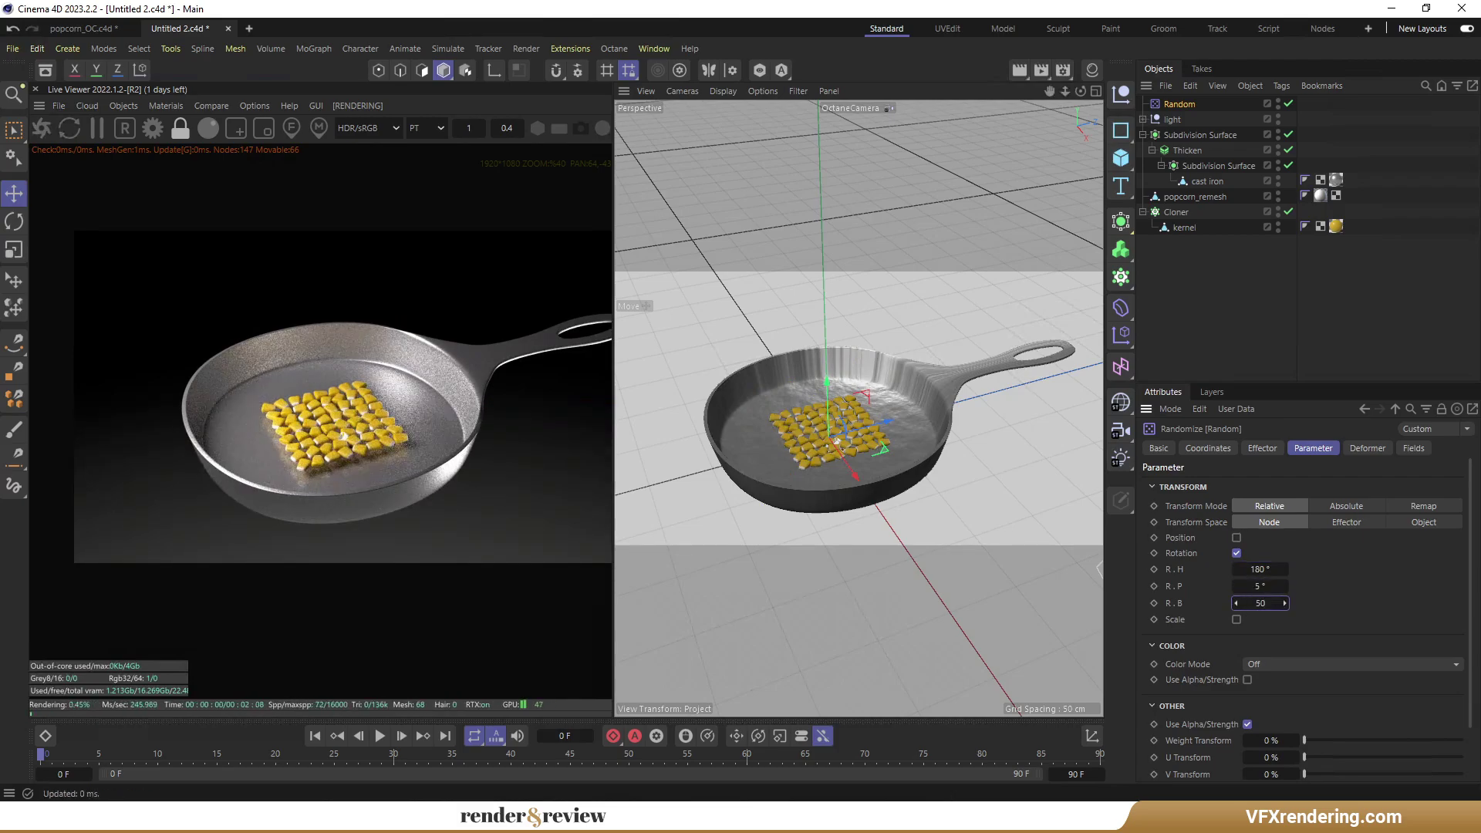
pyautogui.write('50')
pyautogui.press('Return')
pyautogui.write('50')
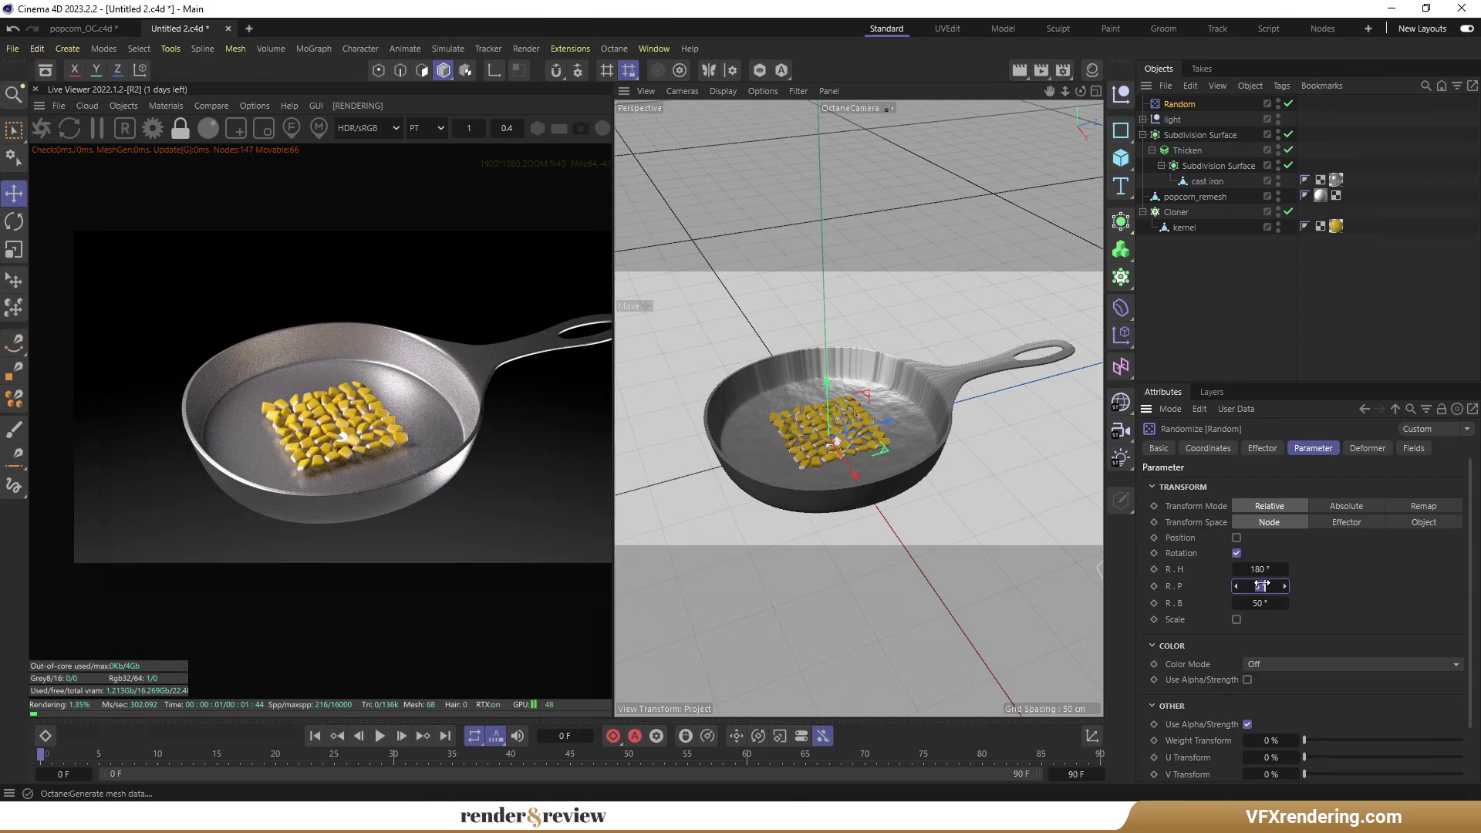
pyautogui.press('Return')
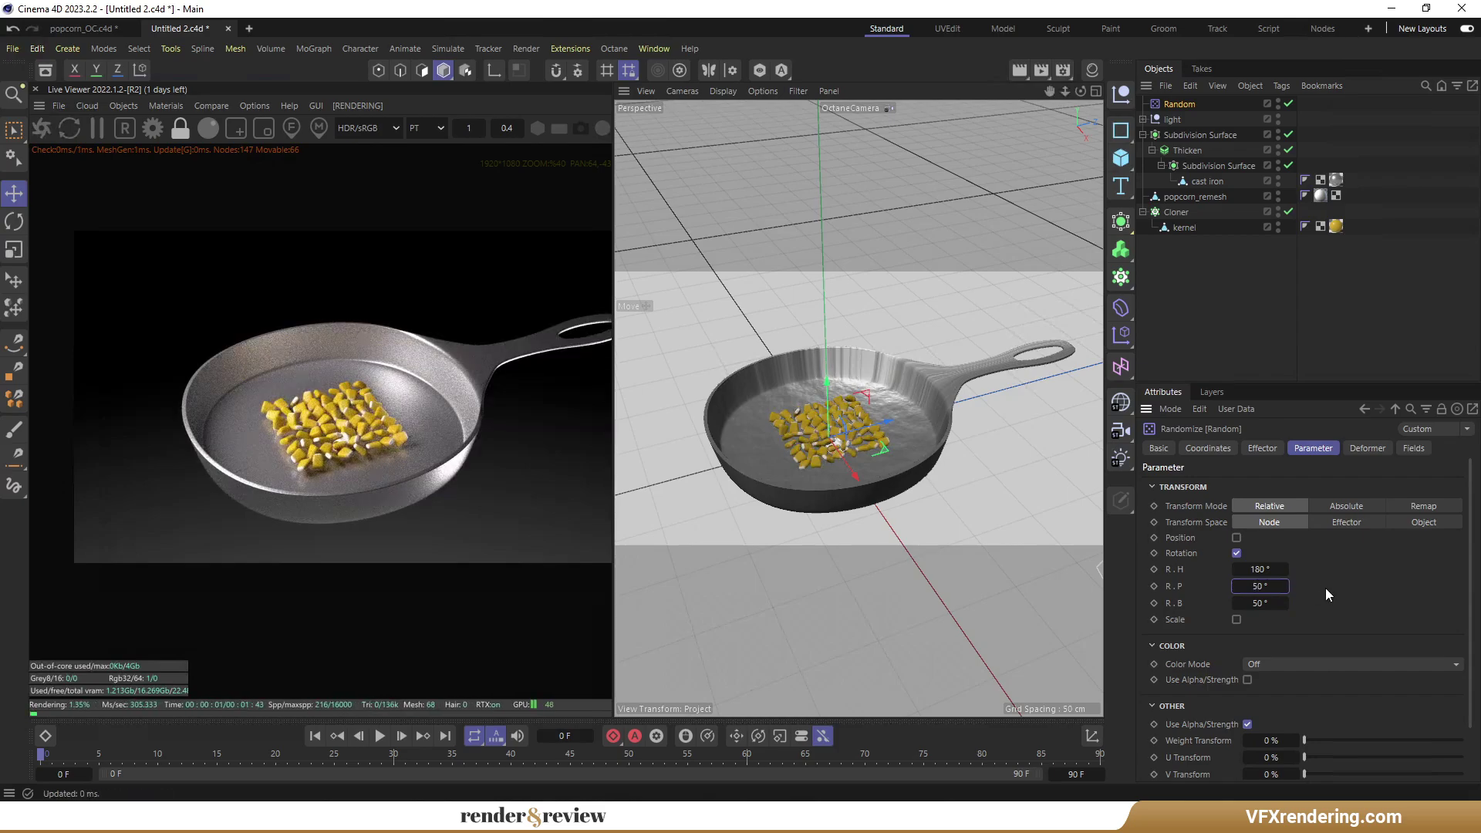
# Re-enable random position with 5 cm offsets on X, Y and Z.
pyautogui.click(1236, 538)
pyautogui.click(1259, 554)
pyautogui.write('5')
pyautogui.press('Tab')
pyautogui.write('5')
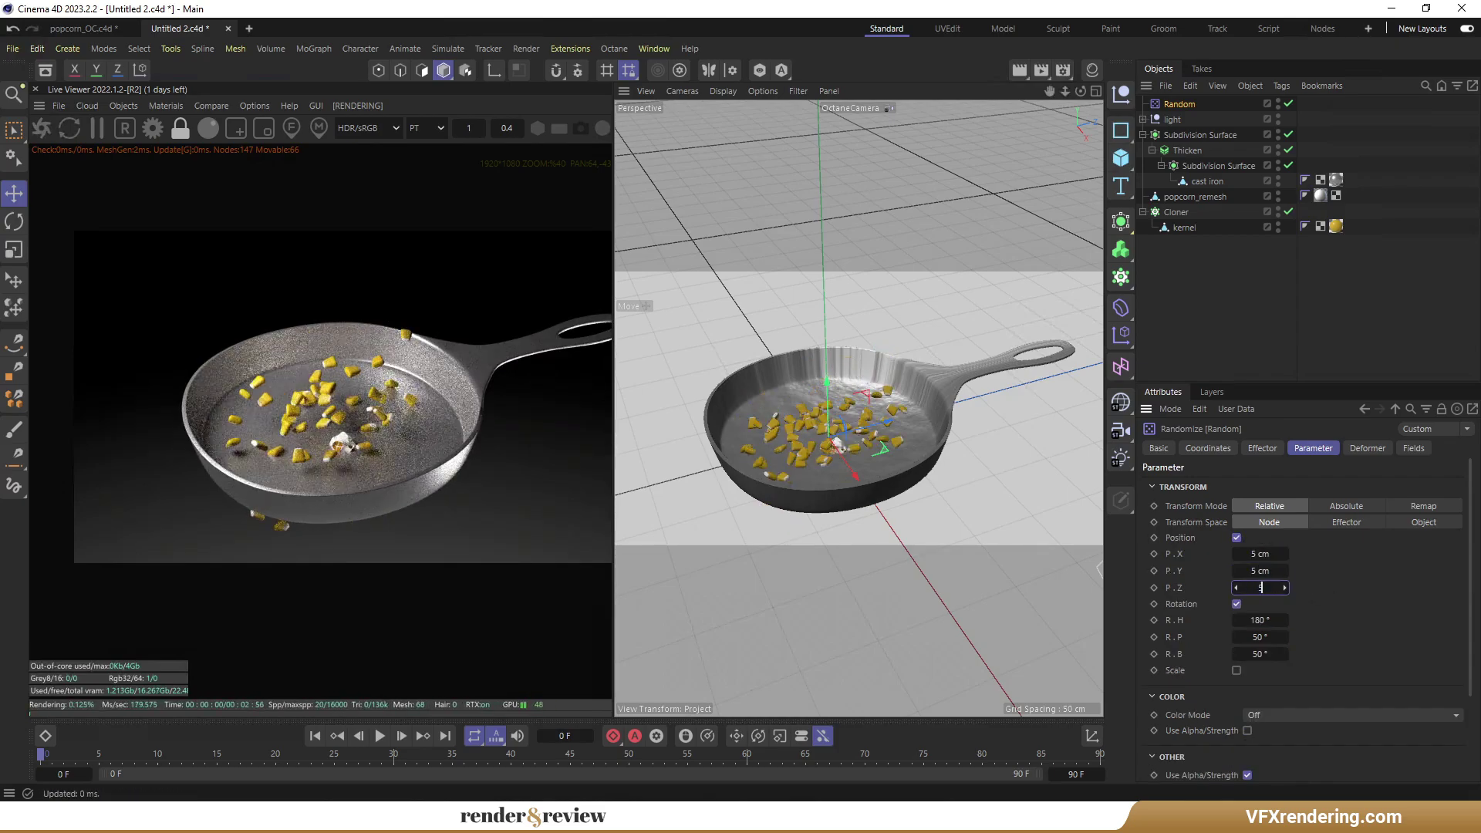
pyautogui.press('Tab')
pyautogui.write('5')
pyautogui.press('Return')
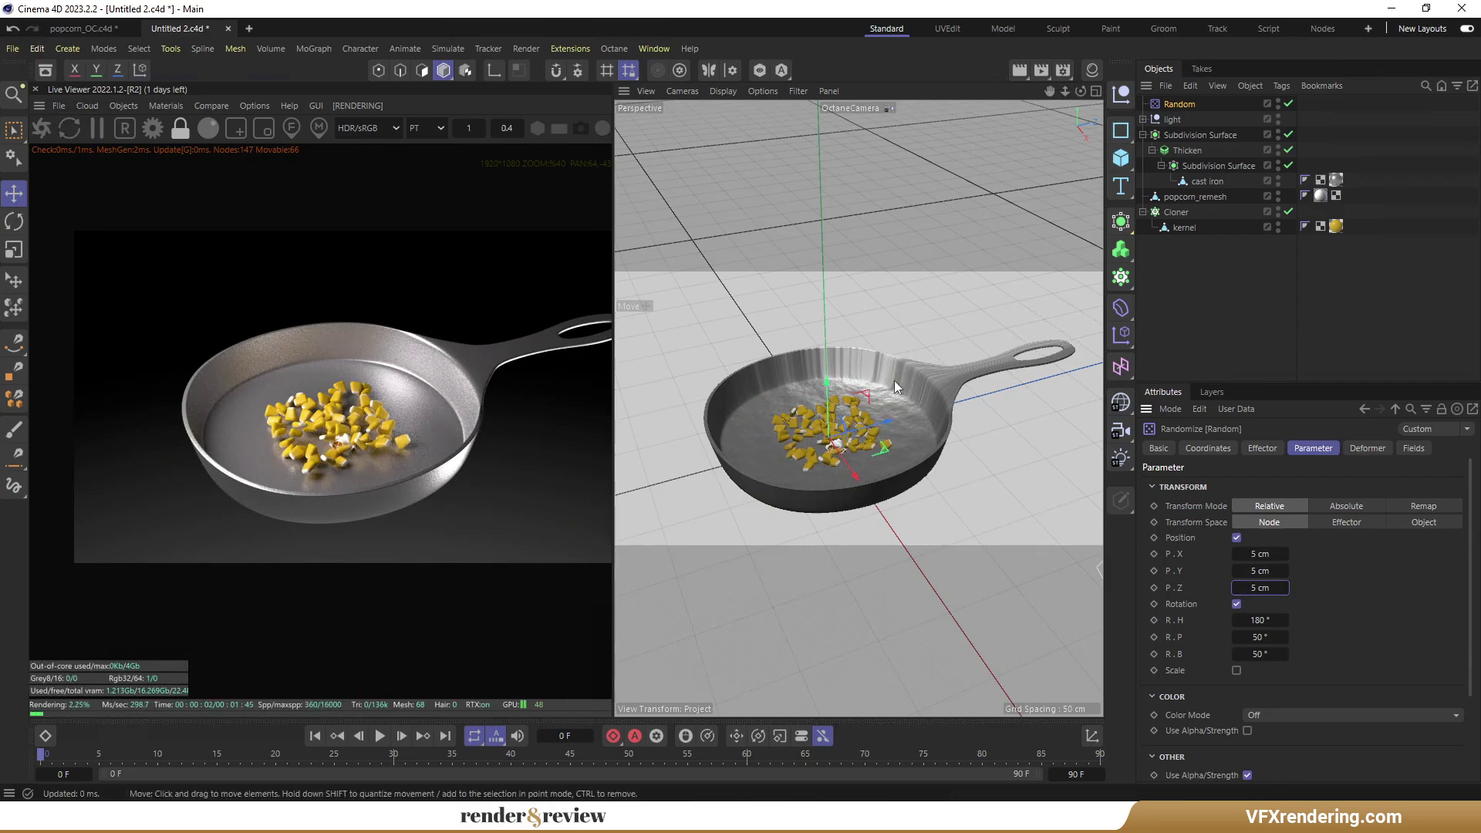
pyautogui.click(827, 393)
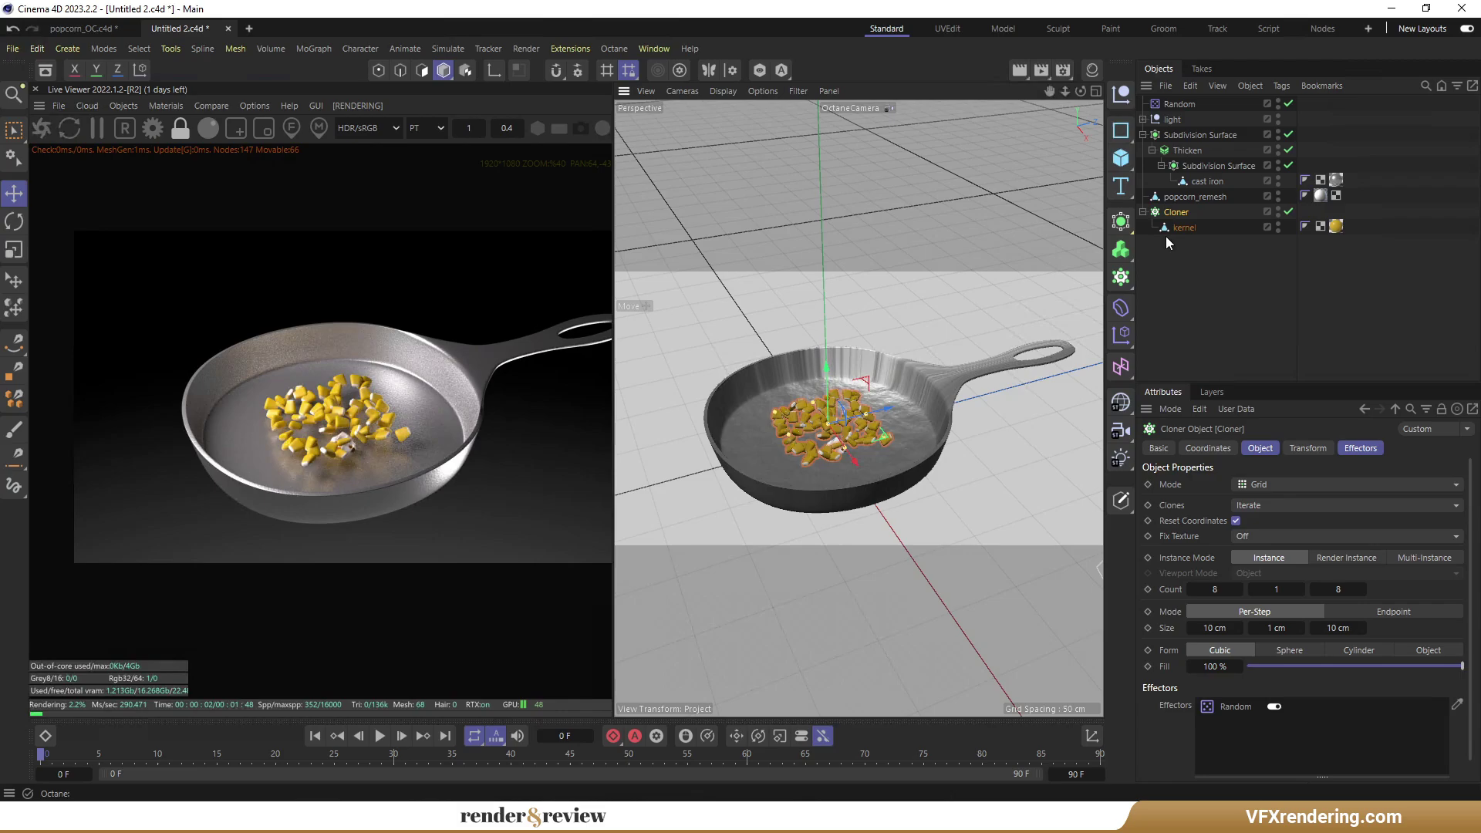
# Add a Rigid Body tag to the Cloner and a Collider Body tag to the skillet.
pyautogui.rightClick(1177, 218)
pyautogui.moveTo(1228, 117)
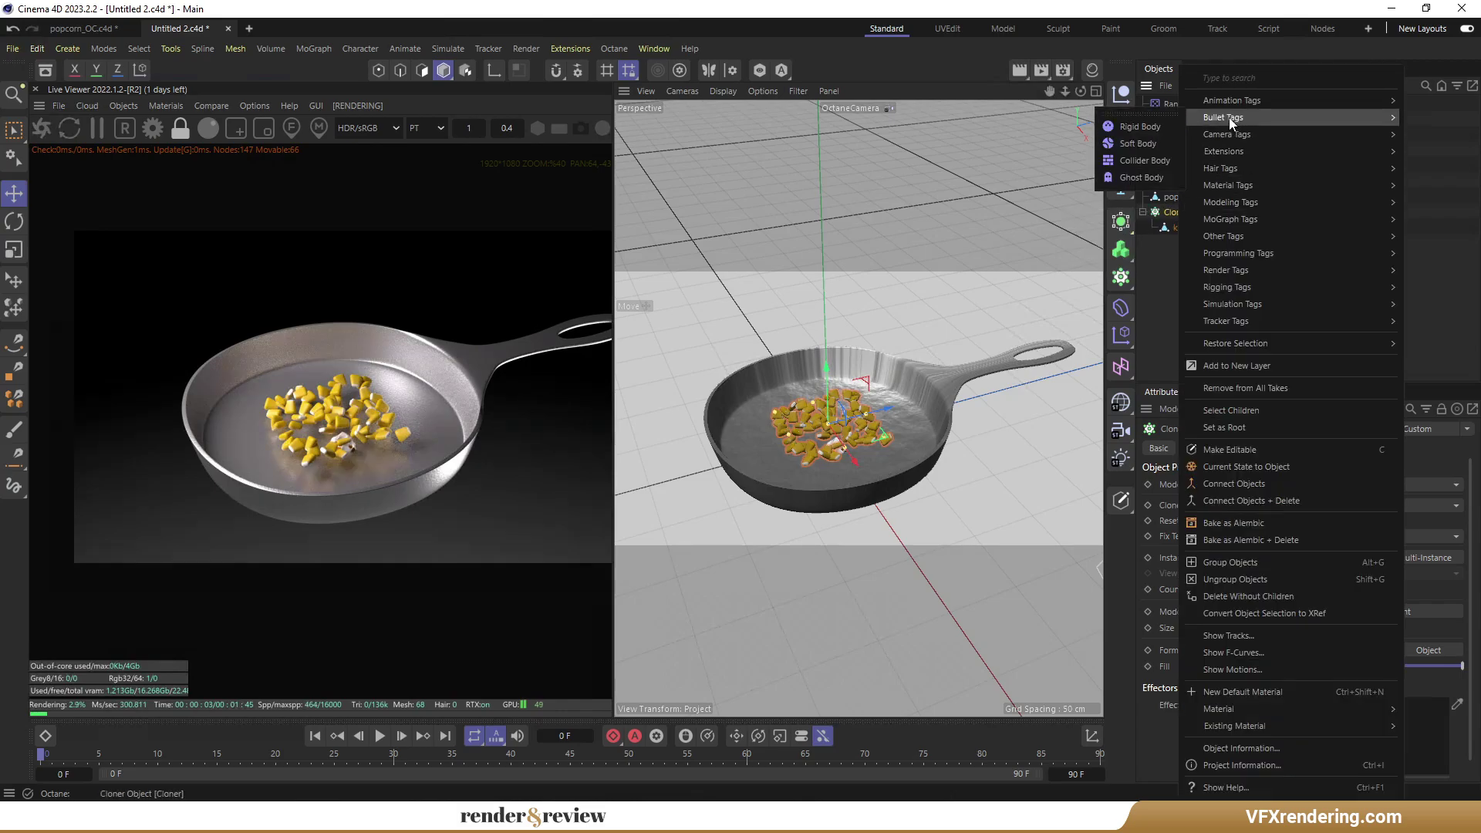
pyautogui.click(1147, 126)
pyautogui.rightClick(1174, 136)
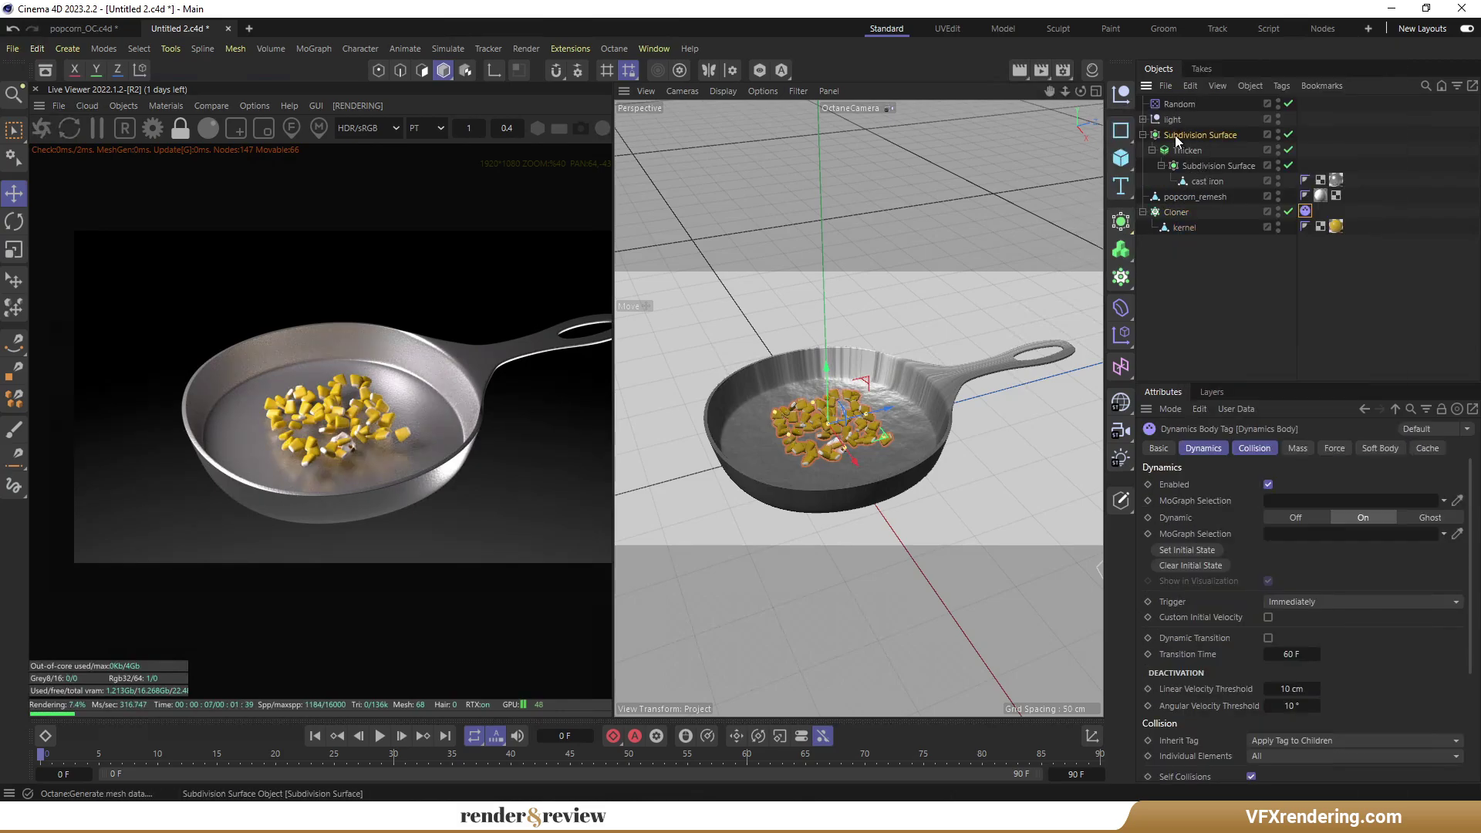
pyautogui.moveTo(1210, 122)
pyautogui.click(1147, 160)
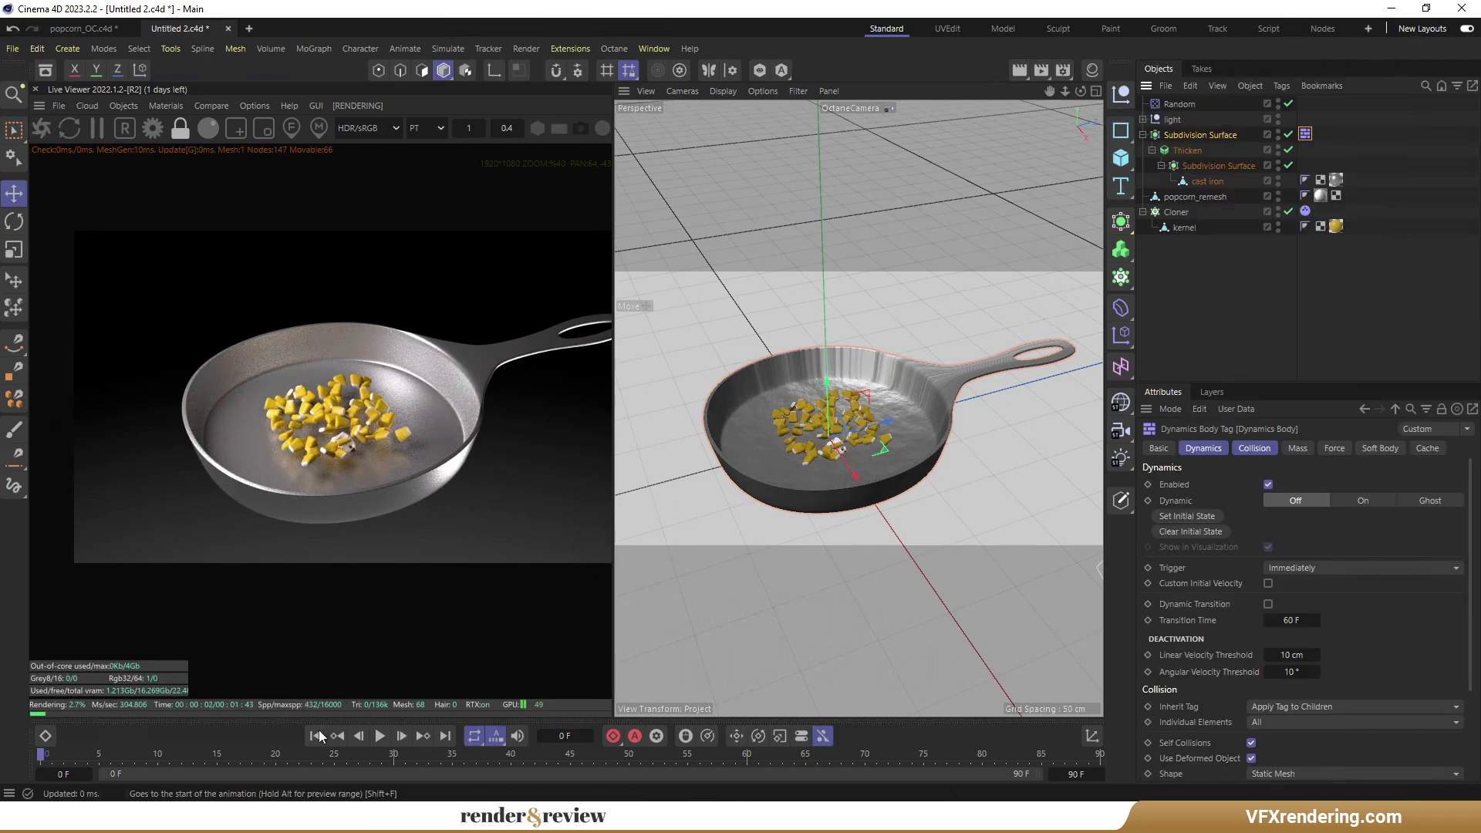
# Play the simulation to watch the kernels drop into the pan, then stop it.
pyautogui.click(381, 735)
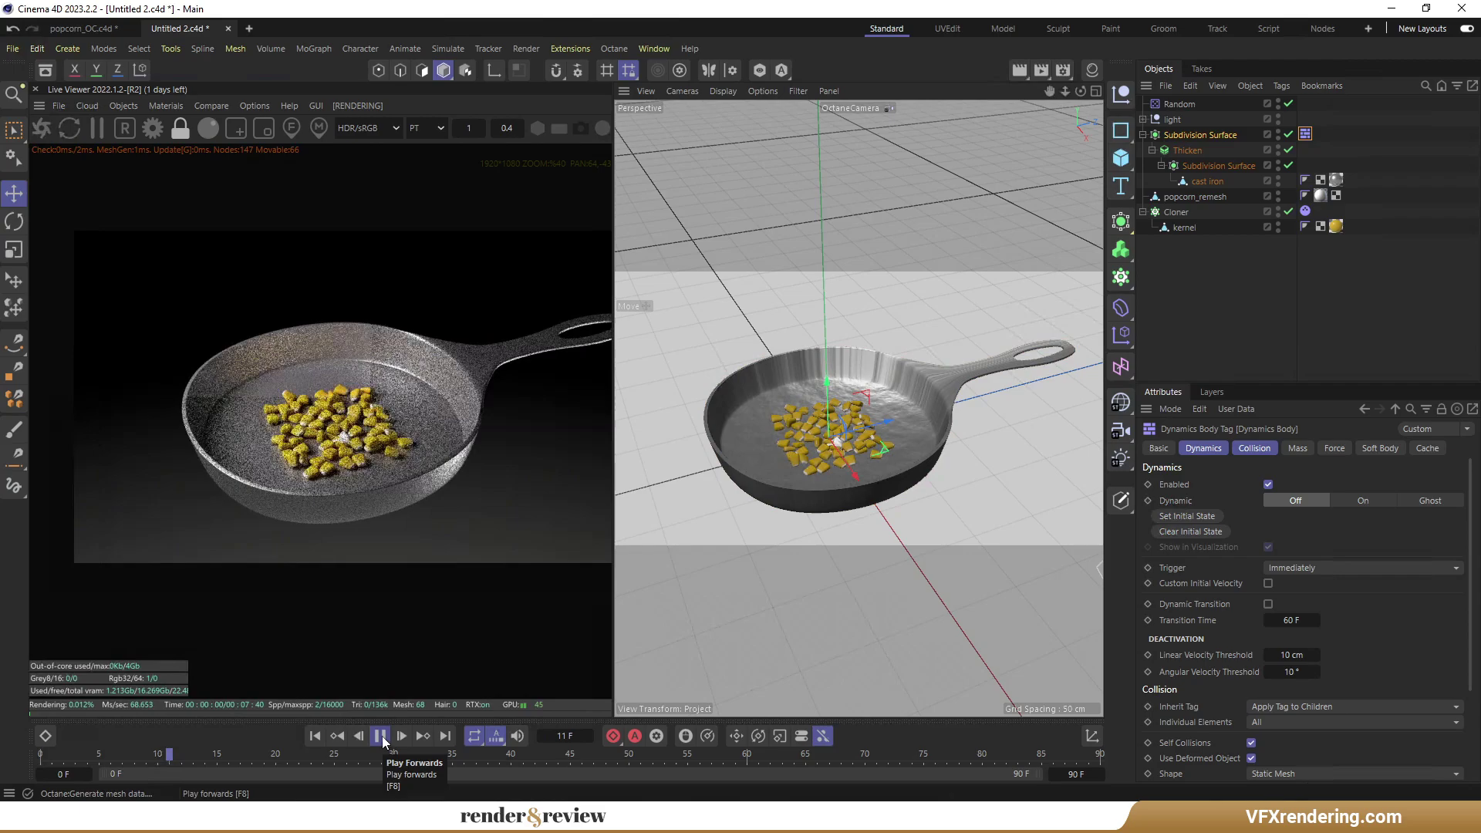
pyautogui.click(381, 735)
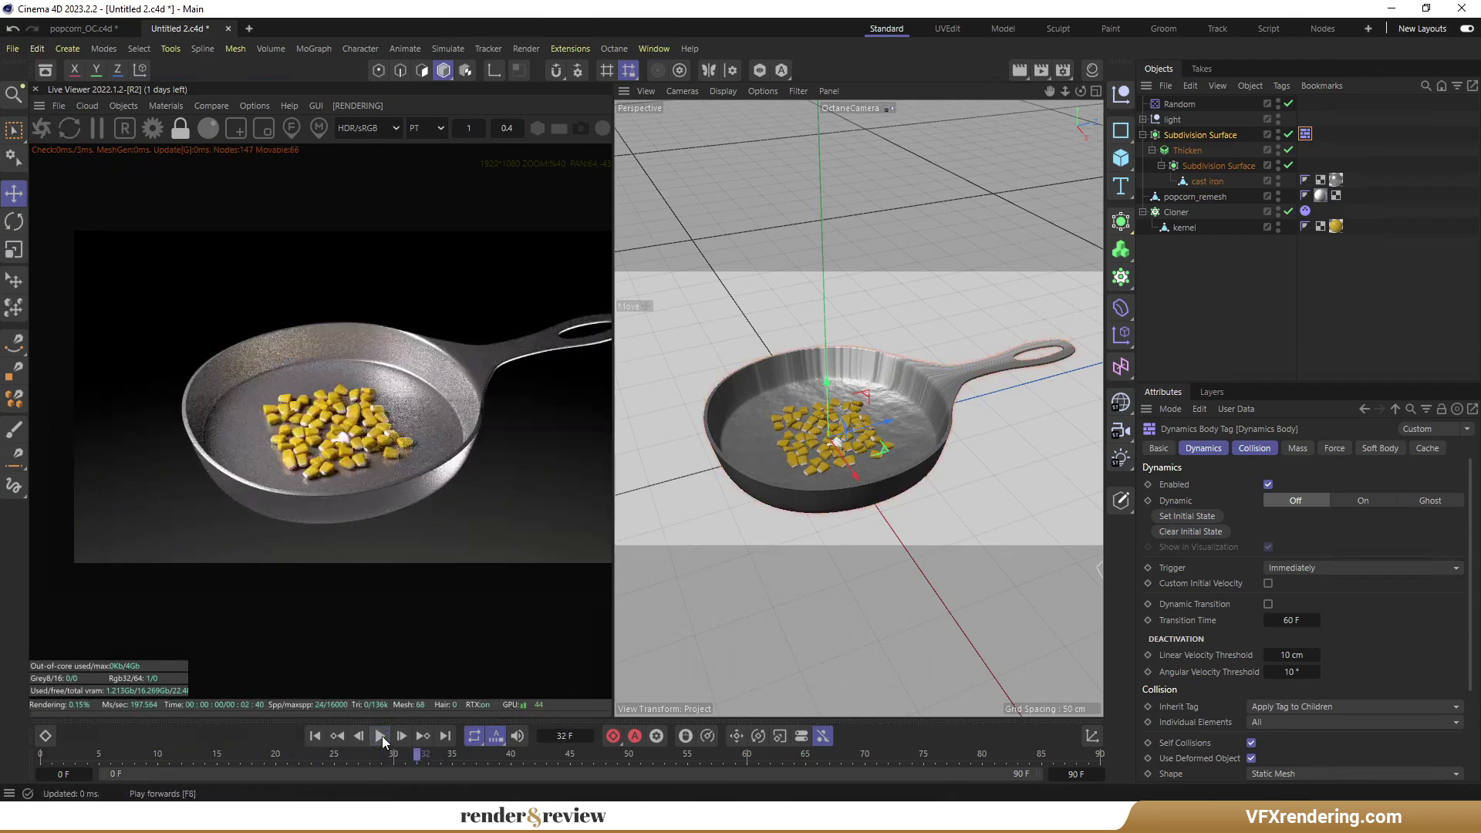
pyautogui.click(315, 736)
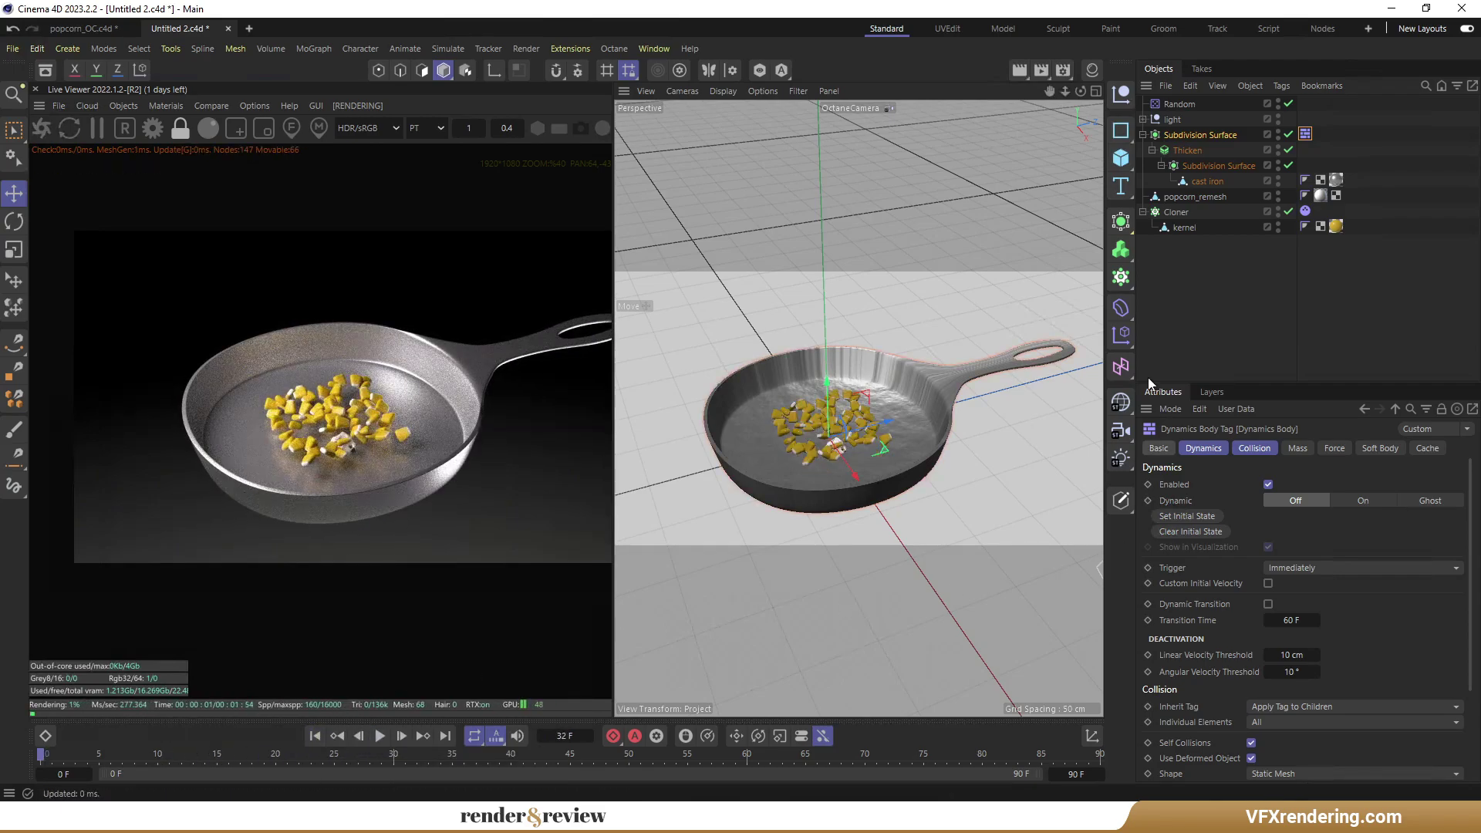
pyautogui.click(1176, 212)
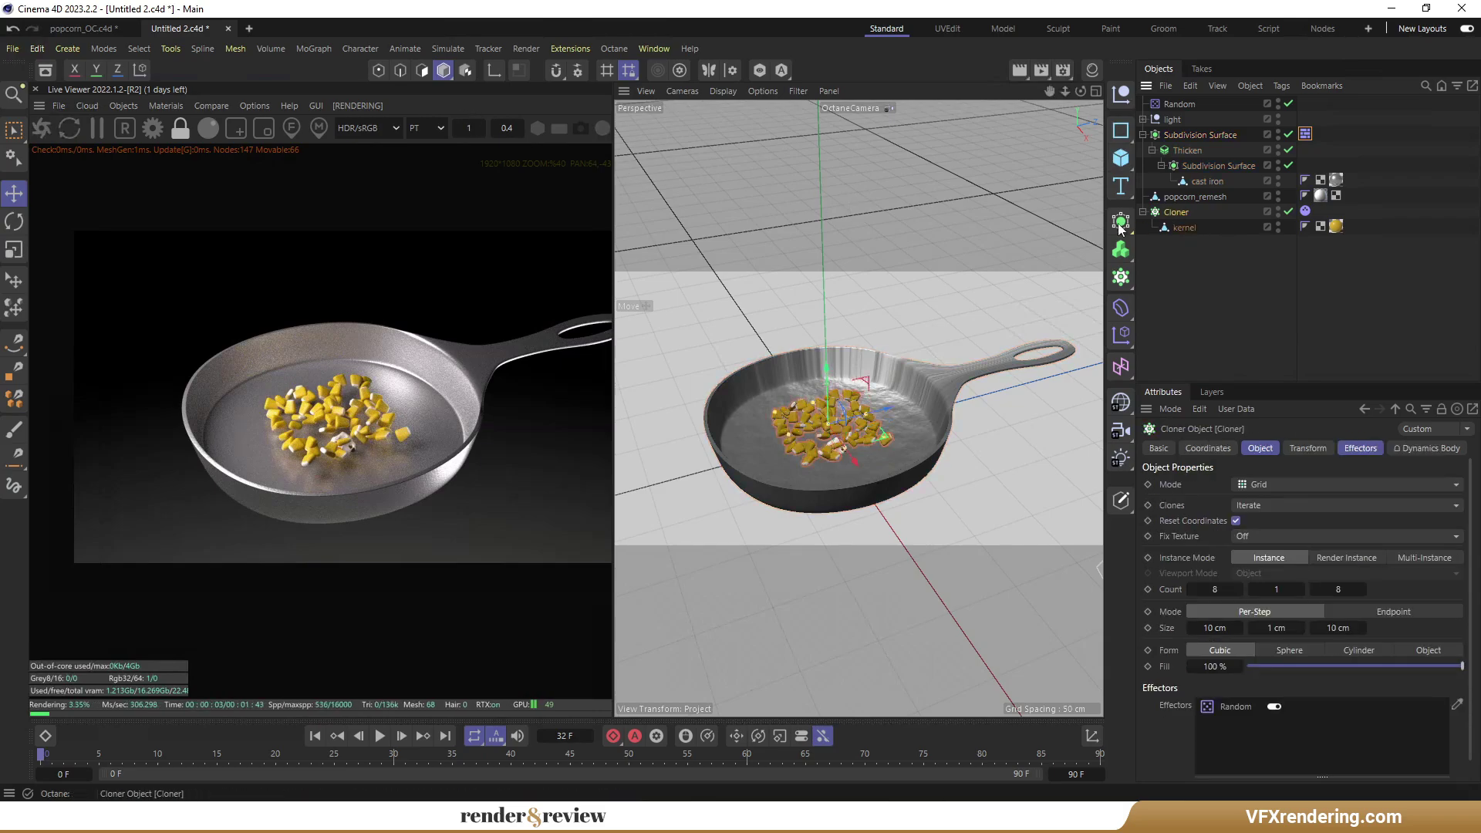
# Add a Plain effector with Position off and a uniform Scale of 0.1.
pyautogui.click(308, 49)
pyautogui.moveTo(328, 80)
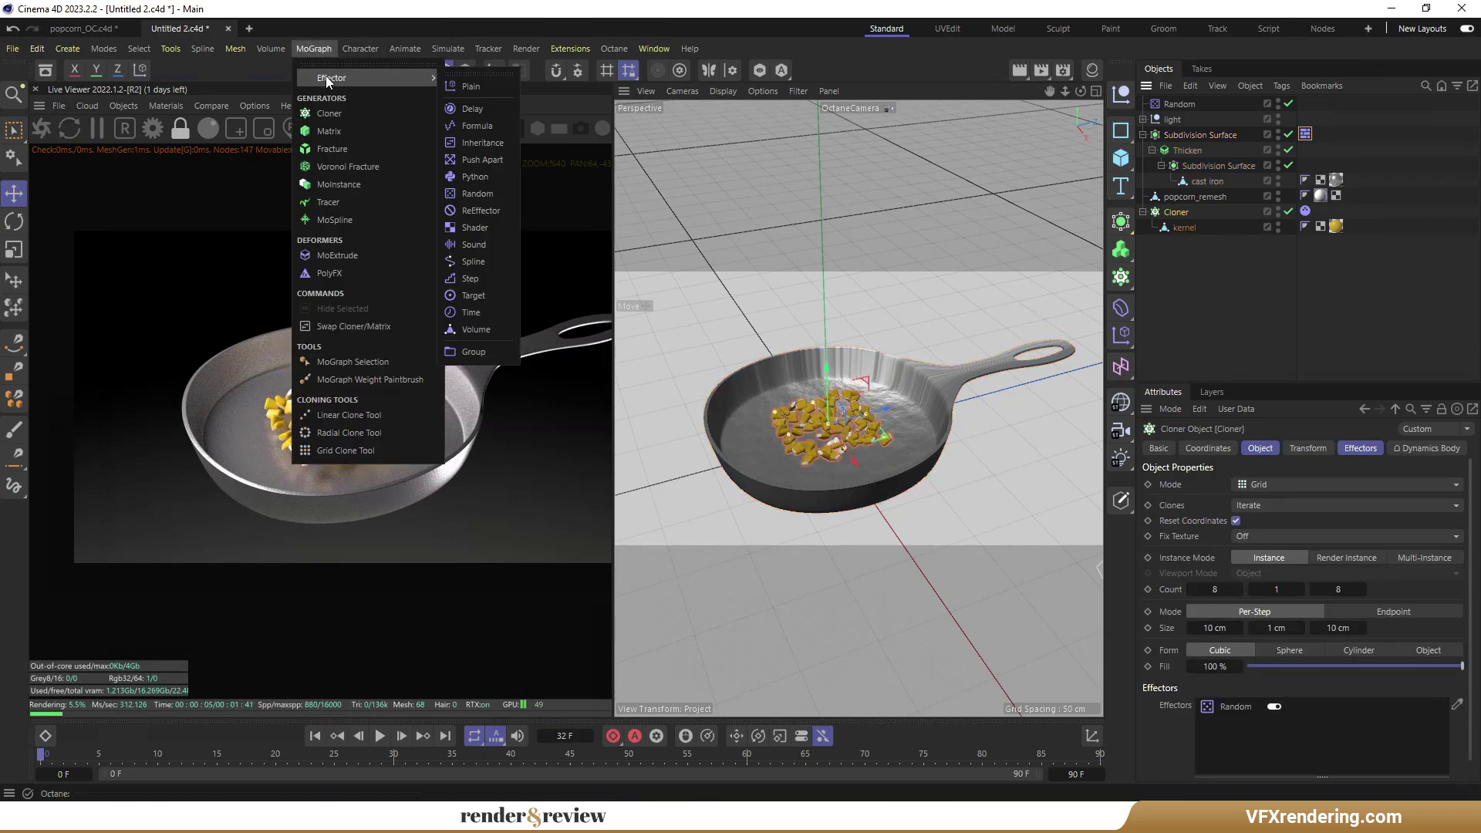
pyautogui.click(475, 86)
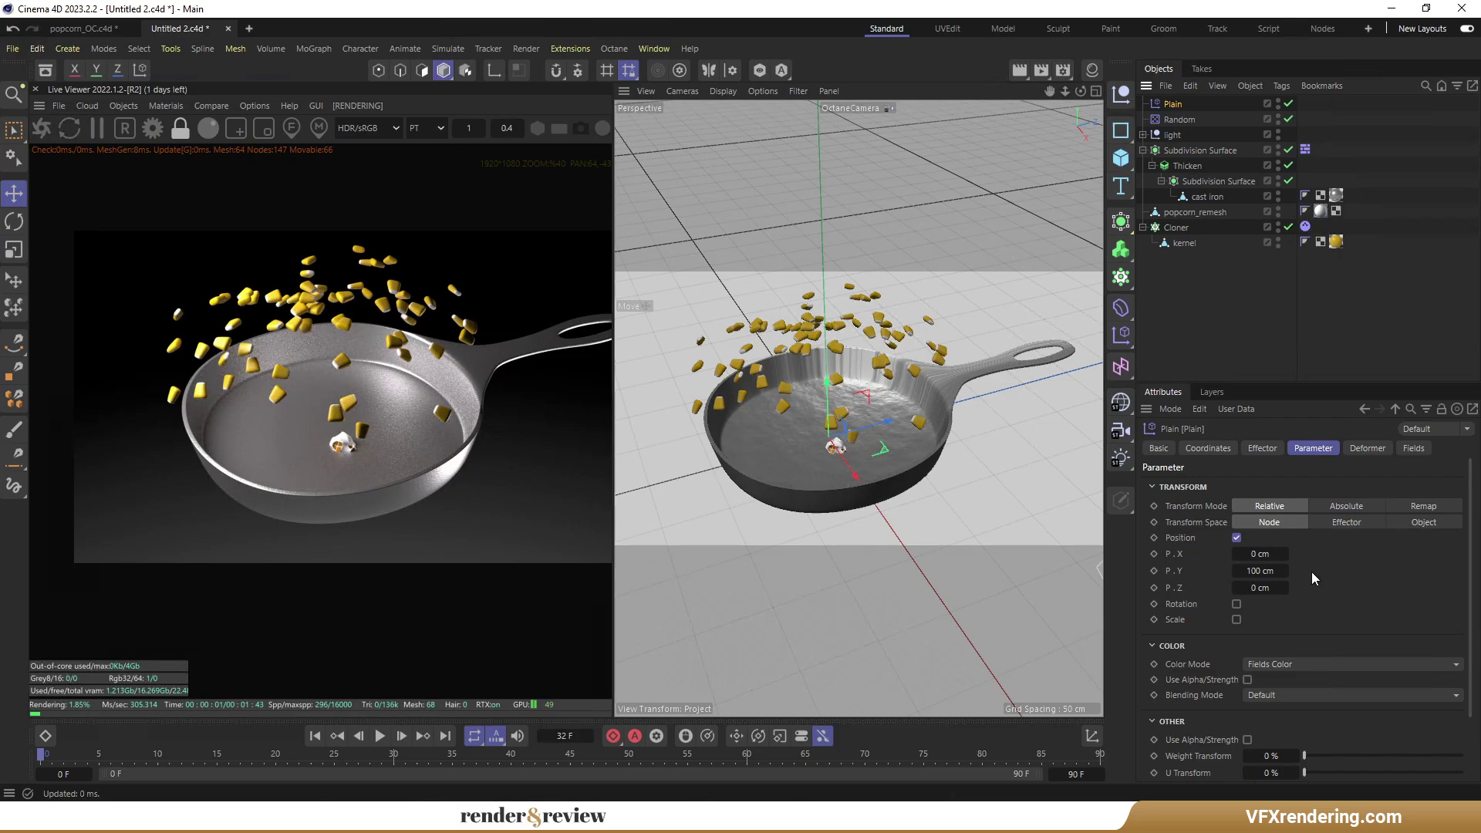
pyautogui.click(1237, 538)
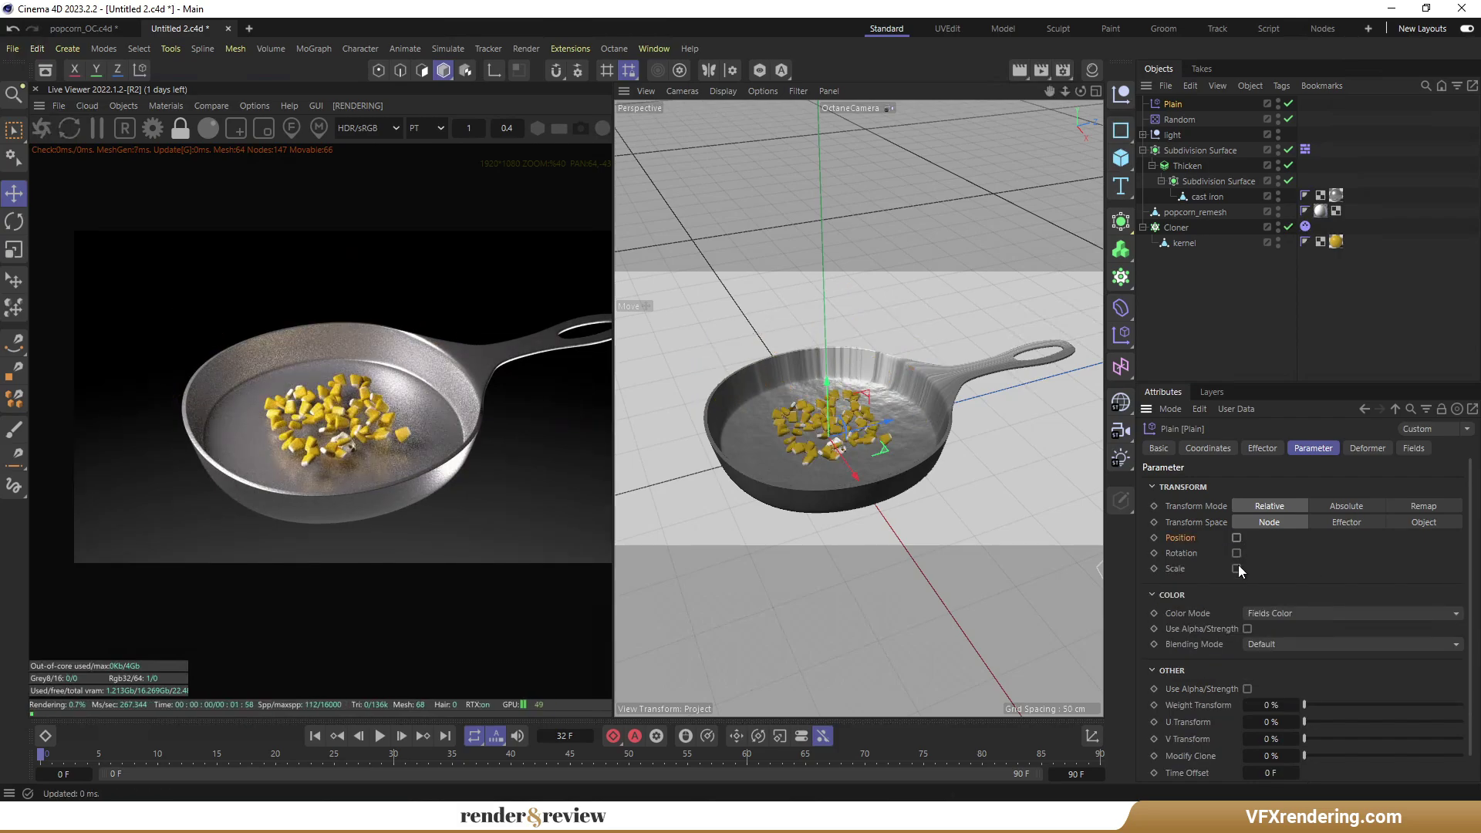
pyautogui.click(1236, 568)
pyautogui.click(1249, 609)
pyautogui.write('0.1')
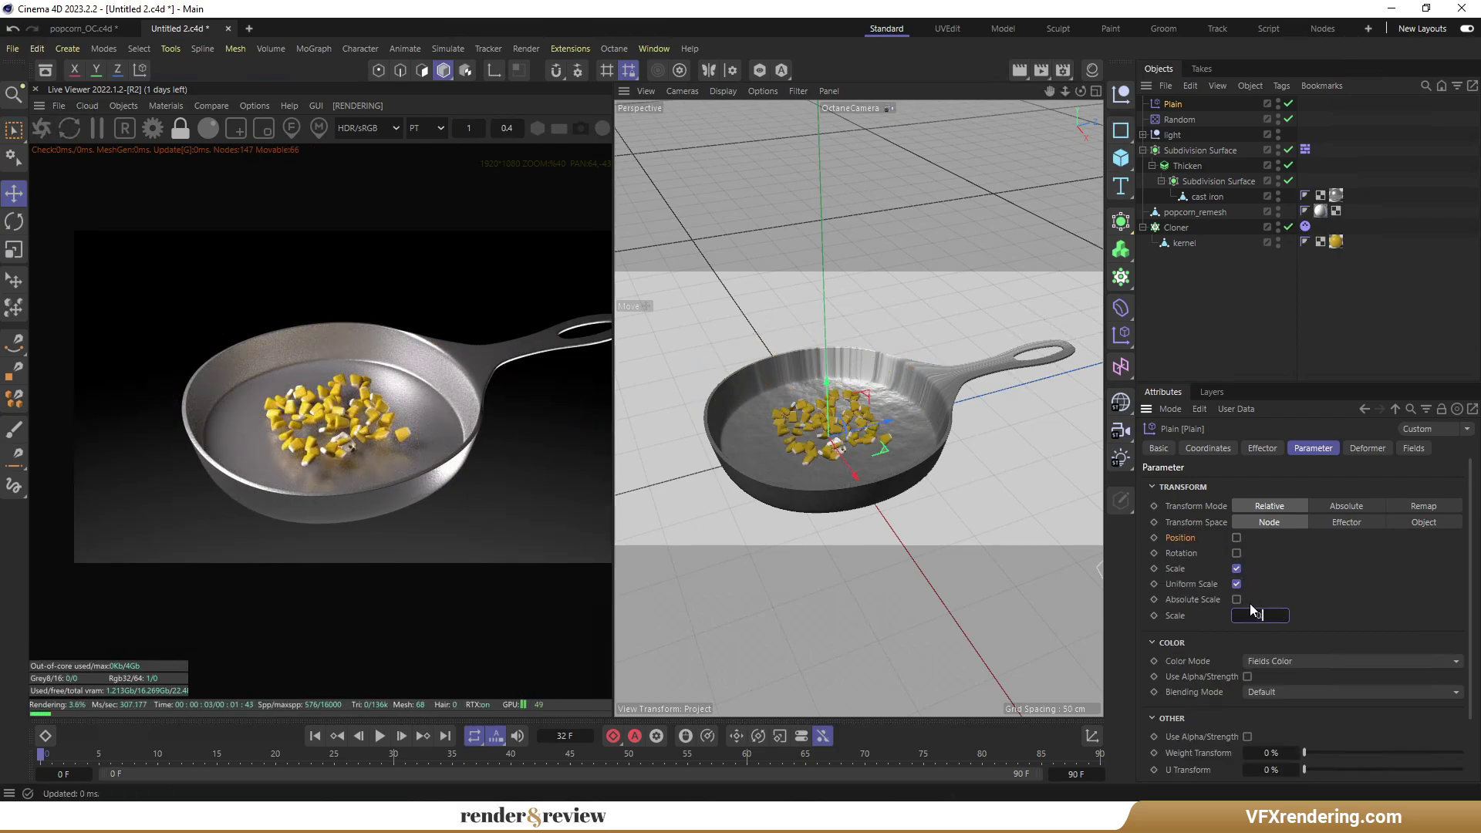
pyautogui.press('Return')
pyautogui.scroll(-3, 1320, 572)
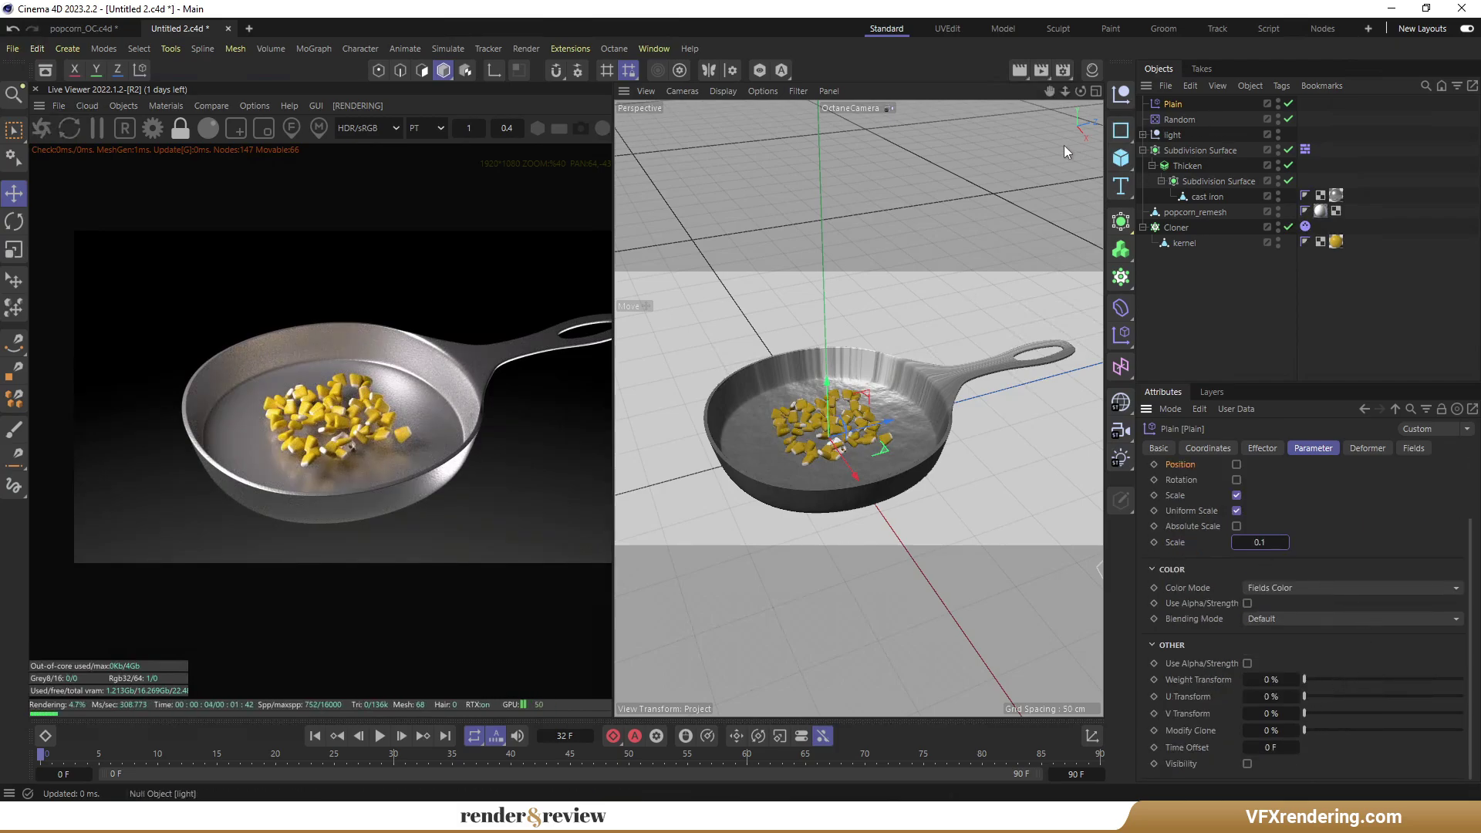
# Add a particle Emitter and rotate it about -98 degrees.
pyautogui.click(449, 48)
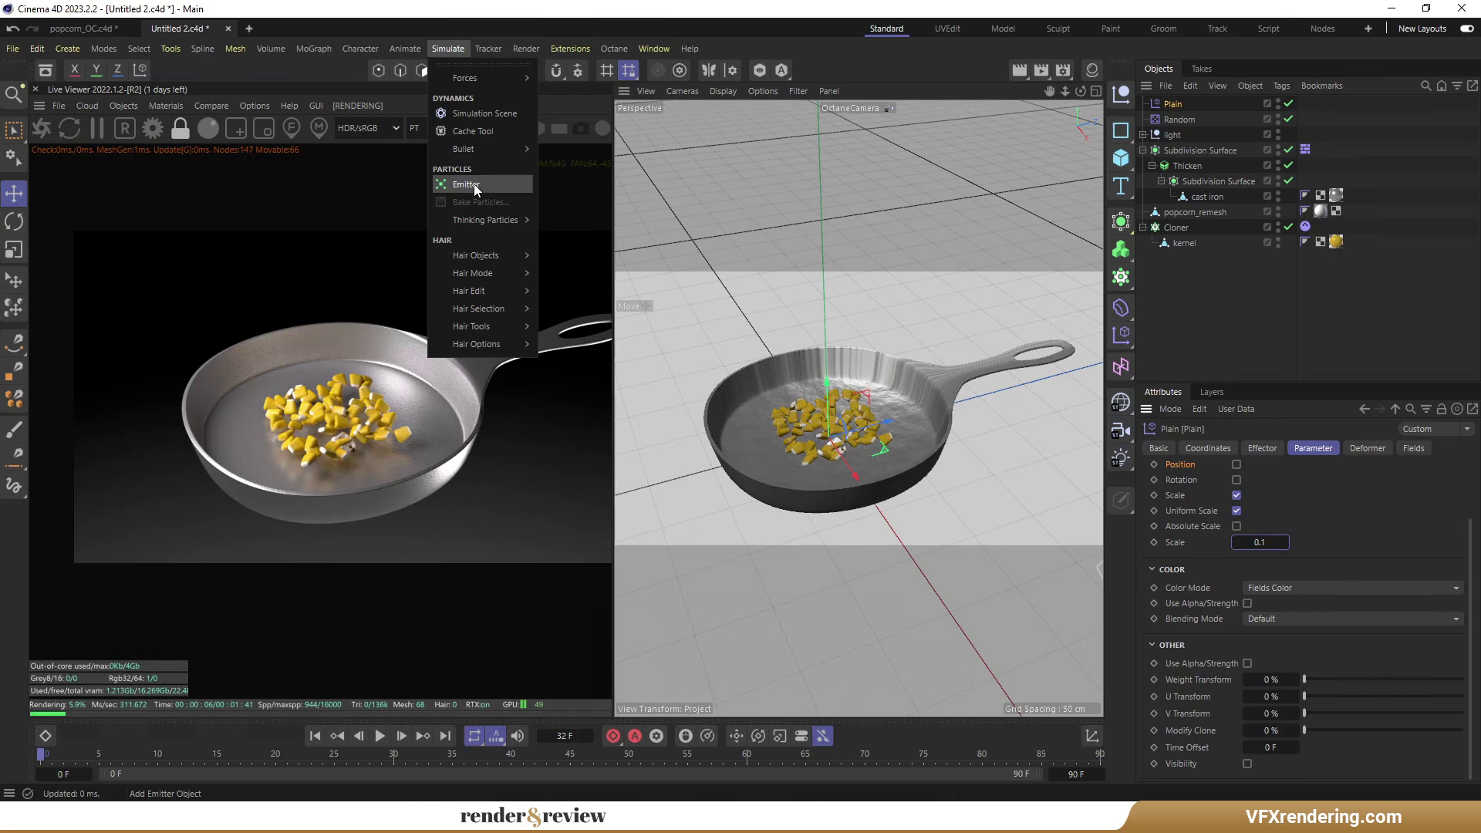
pyautogui.click(473, 184)
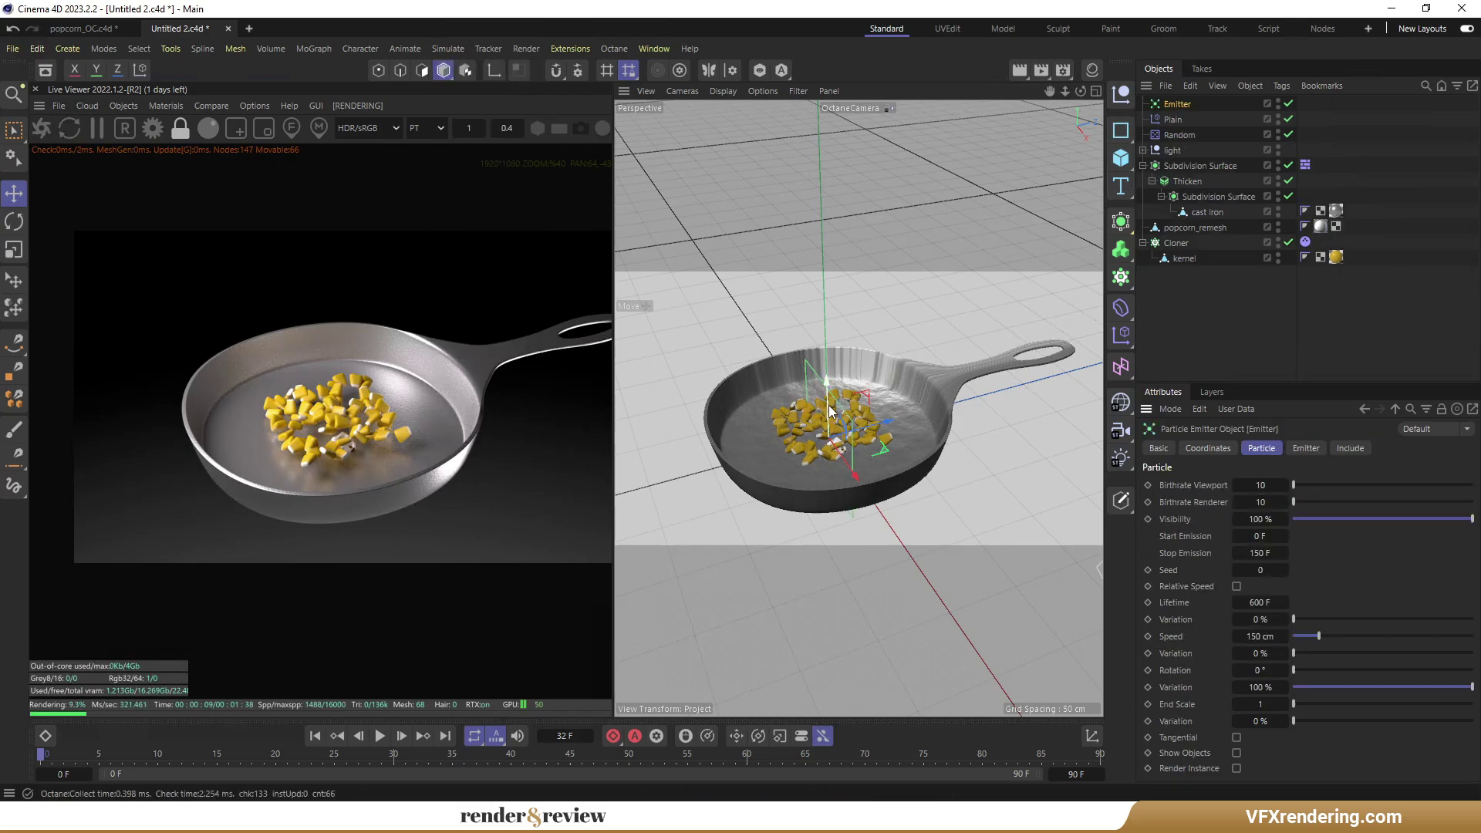
pyautogui.press('r')
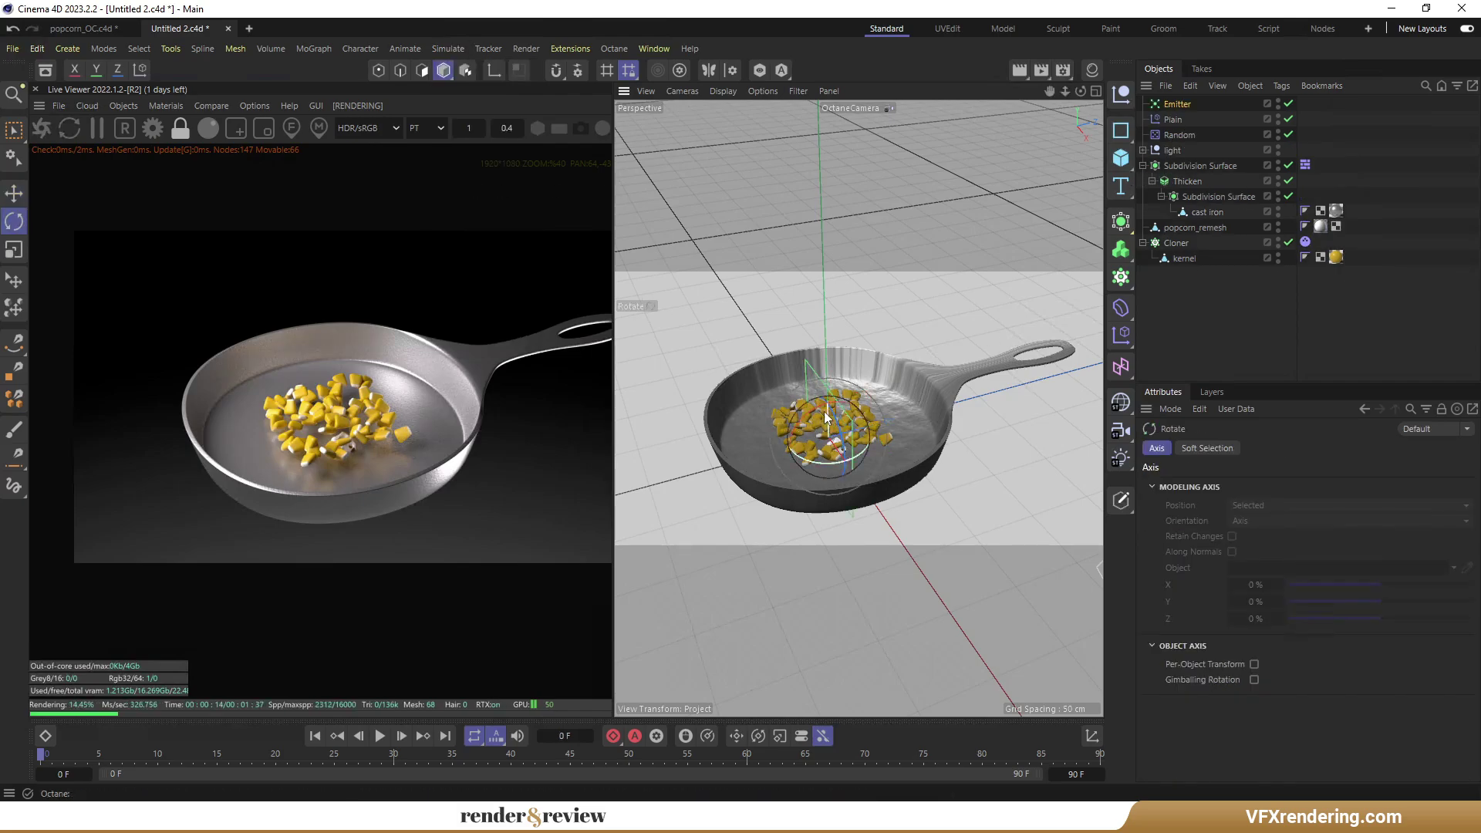
pyautogui.moveTo(807, 415); pyautogui.dragTo(856, 413)
pyautogui.press('e')
# Add the Emitter as a Particle Object field in the Plain effector's Fields.
pyautogui.middleClick(826, 470)
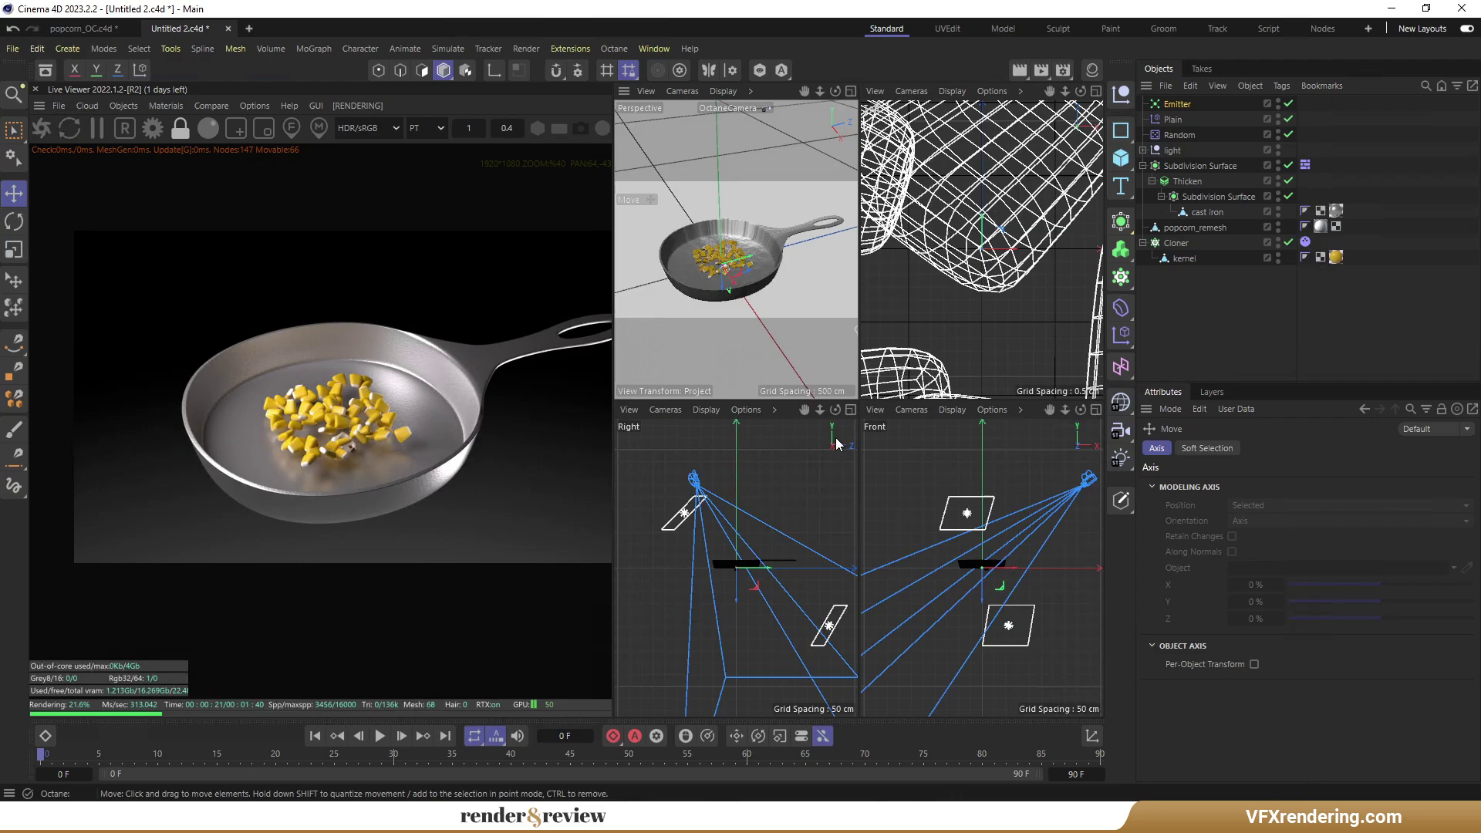
pyautogui.middleClick(947, 476)
pyautogui.scroll(10, 816, 363)
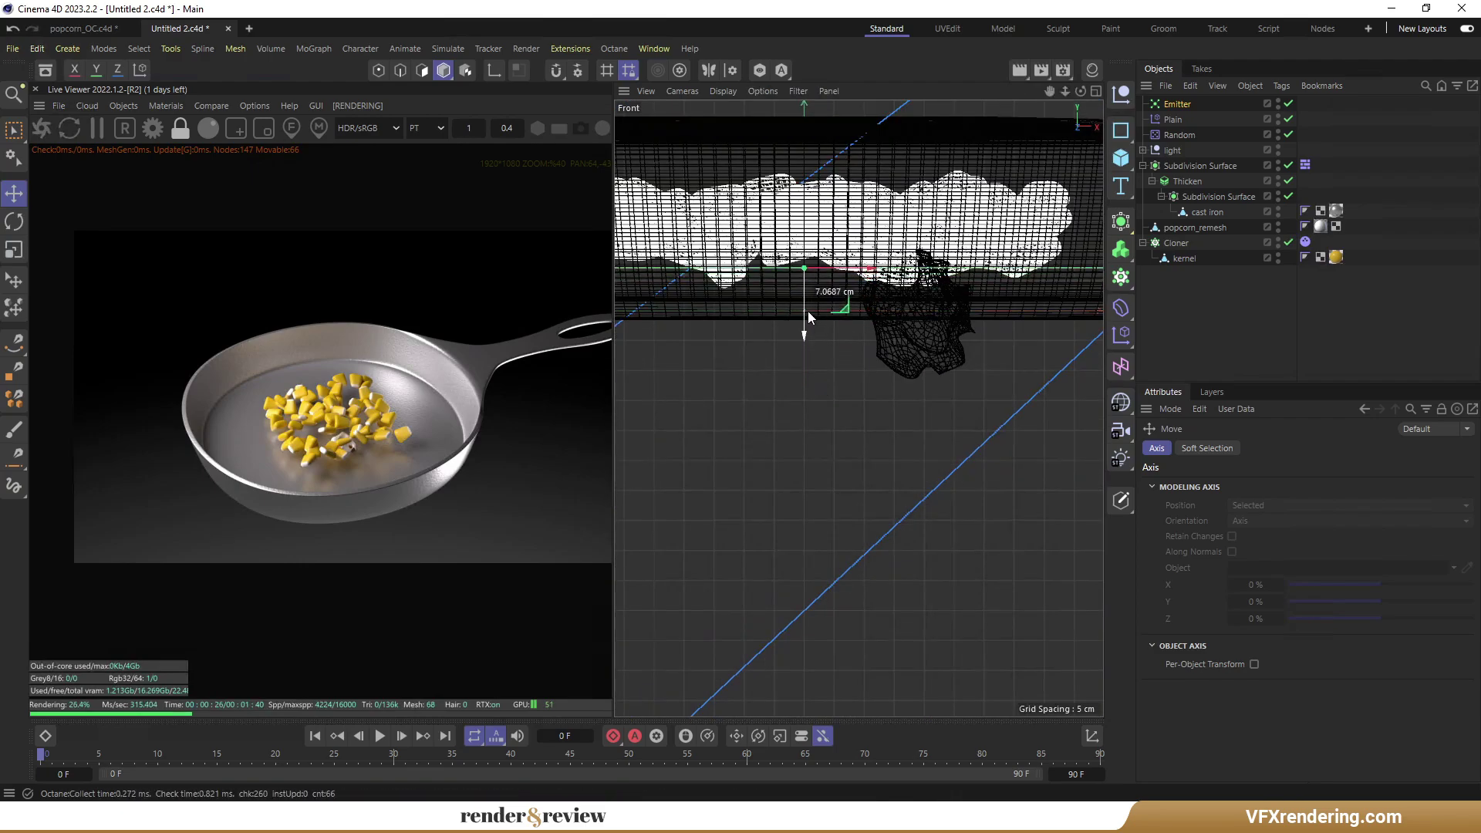
pyautogui.scroll(-2, 837, 335)
pyautogui.scroll(-2, 839, 340)
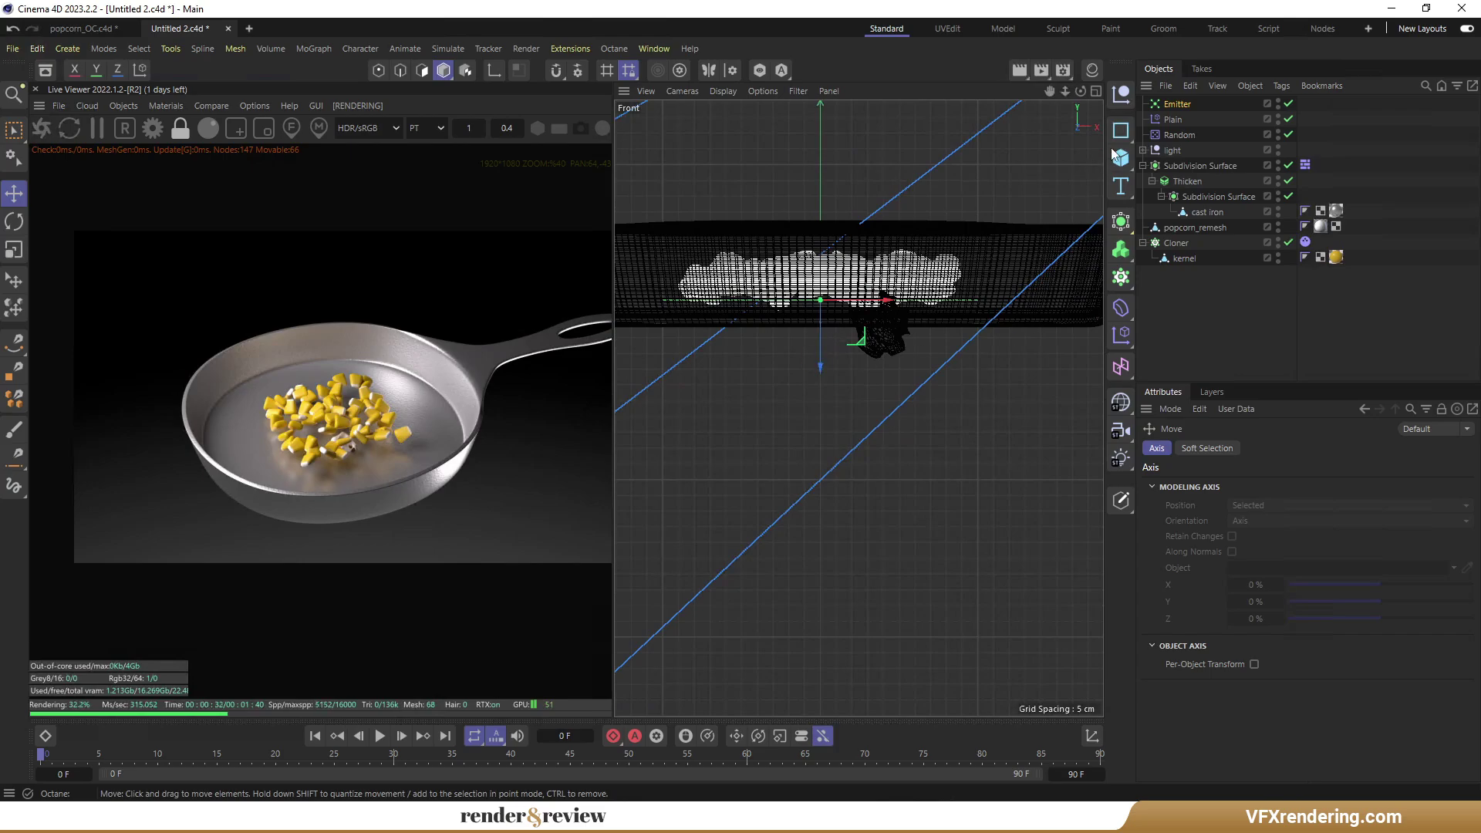
pyautogui.click(1175, 119)
pyautogui.click(1414, 448)
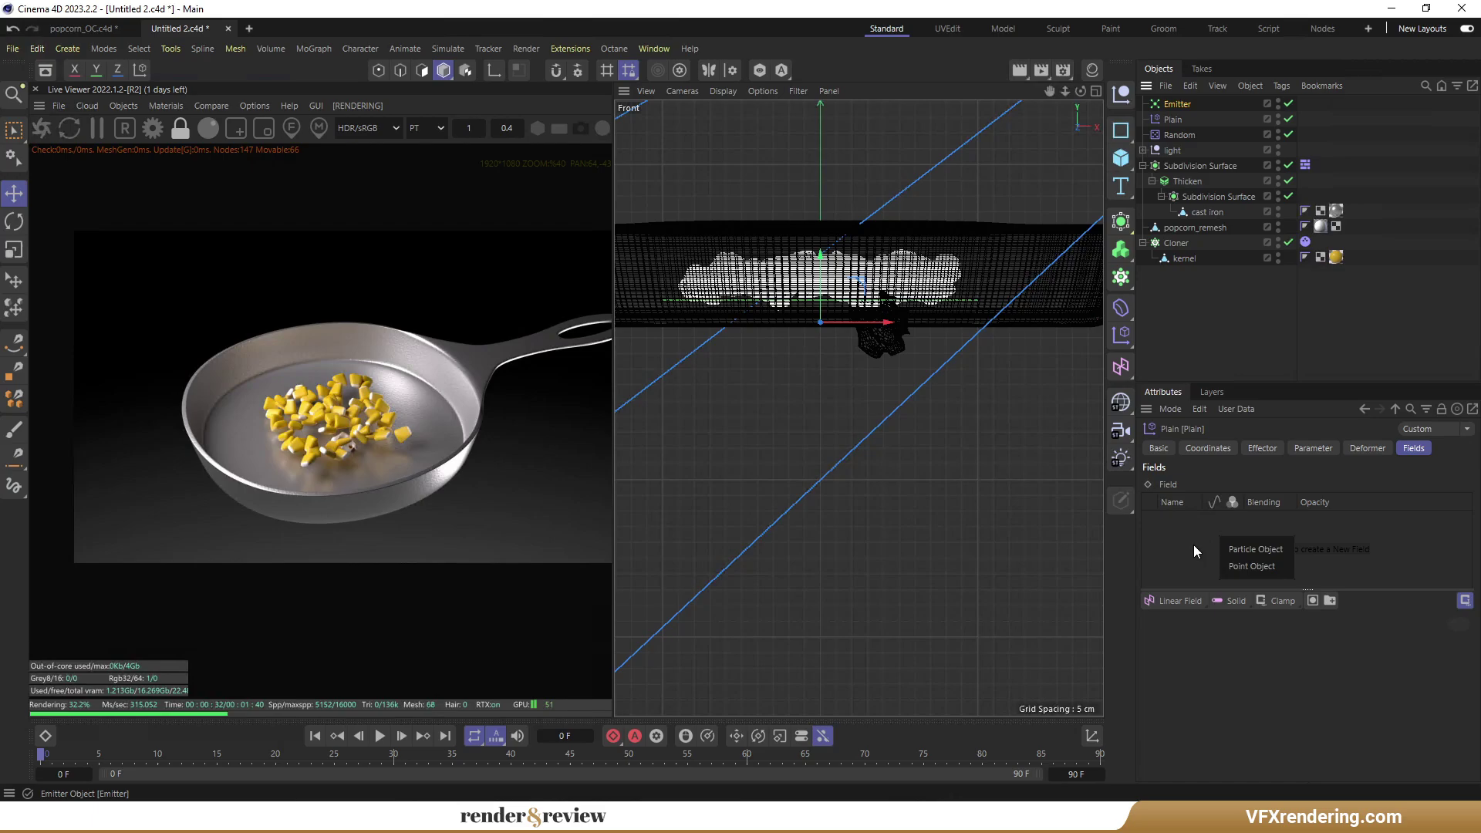
pyautogui.click(1242, 551)
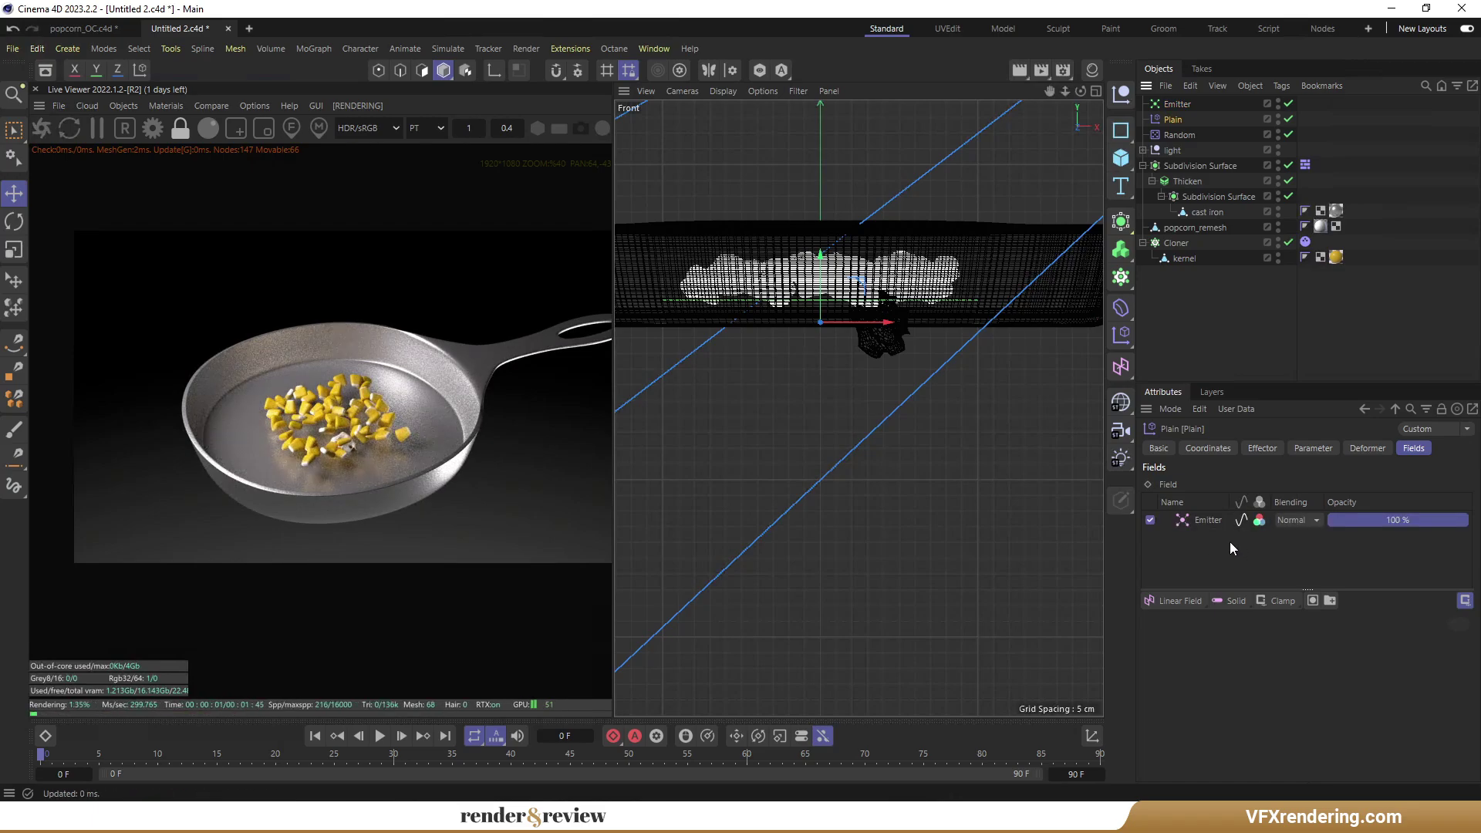
pyautogui.click(1208, 519)
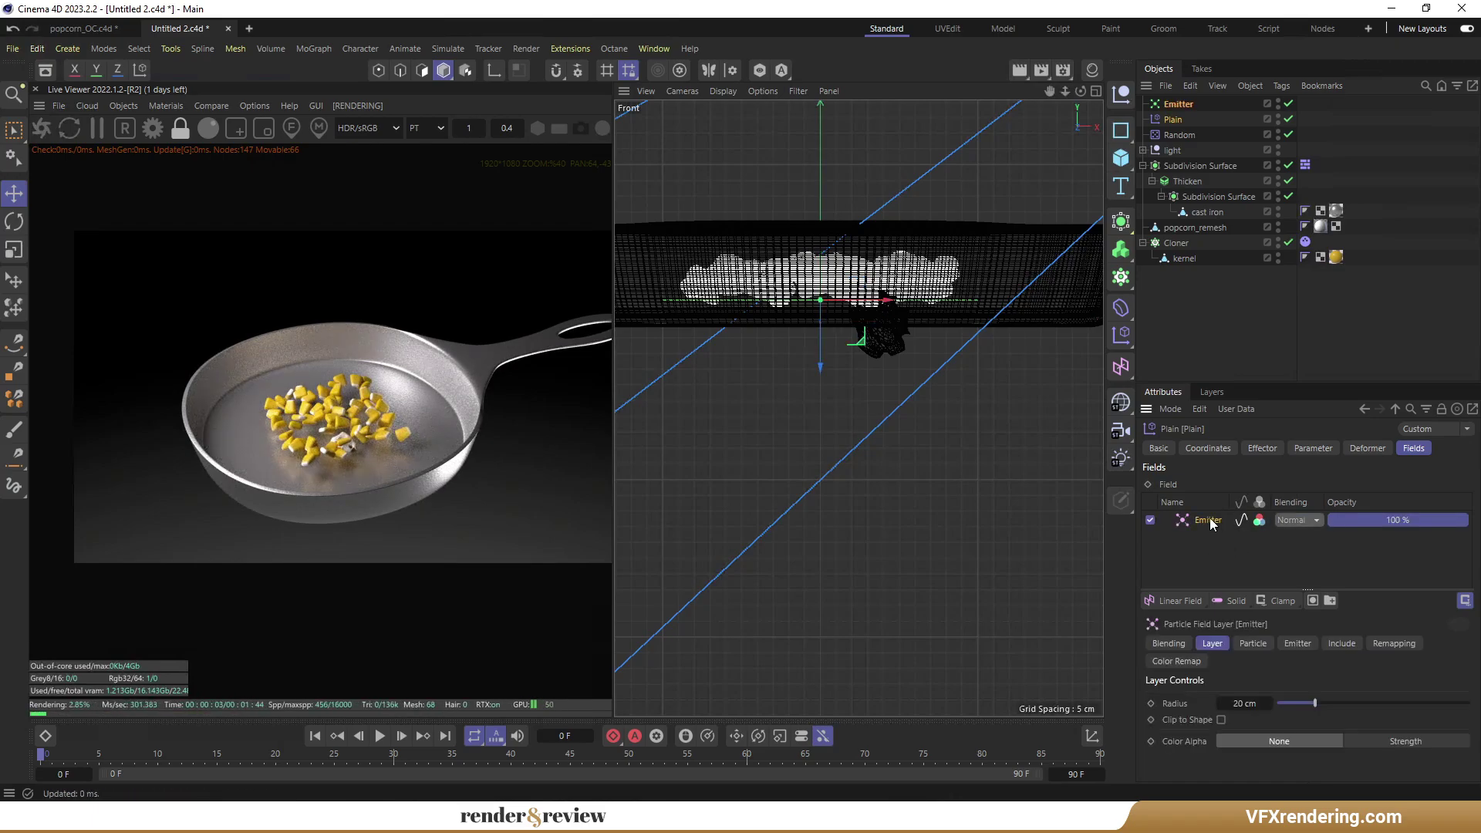
# Preview the animation in the perspective view, then select popcorn_remesh.
pyautogui.middleClick(806, 407)
pyautogui.middleClick(768, 339)
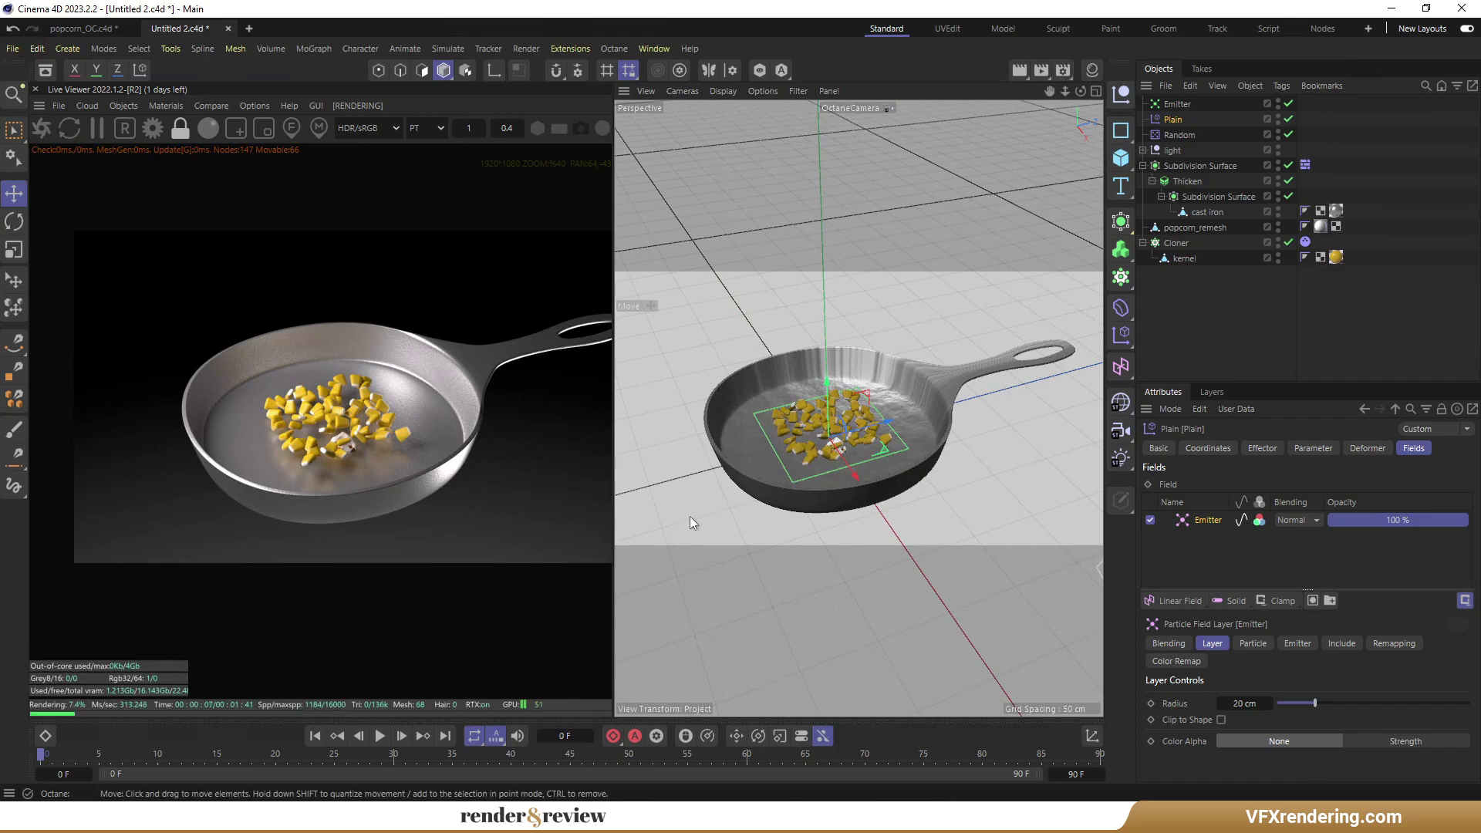
pyautogui.click(386, 737)
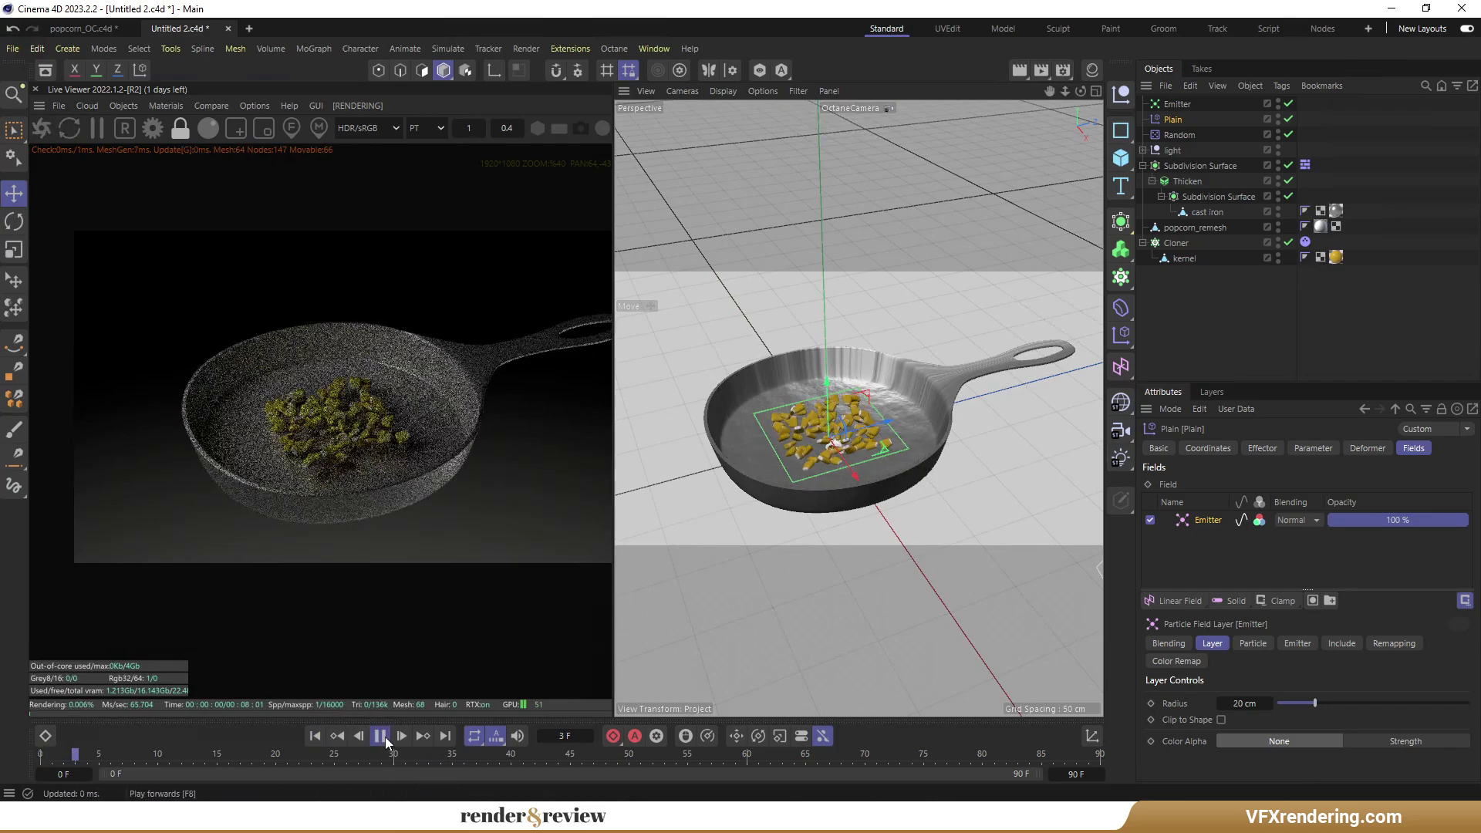
pyautogui.click(380, 736)
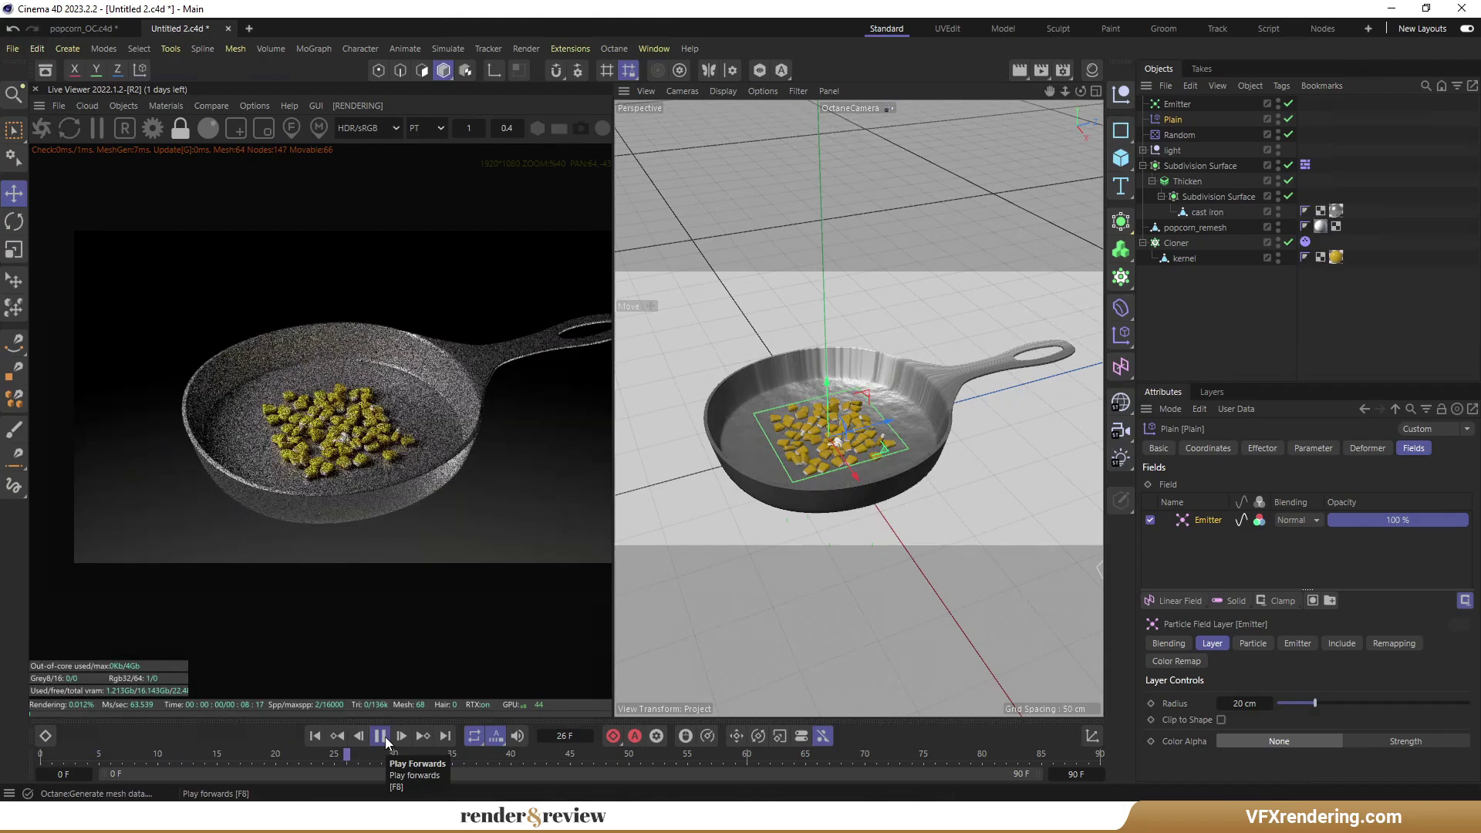
pyautogui.click(323, 737)
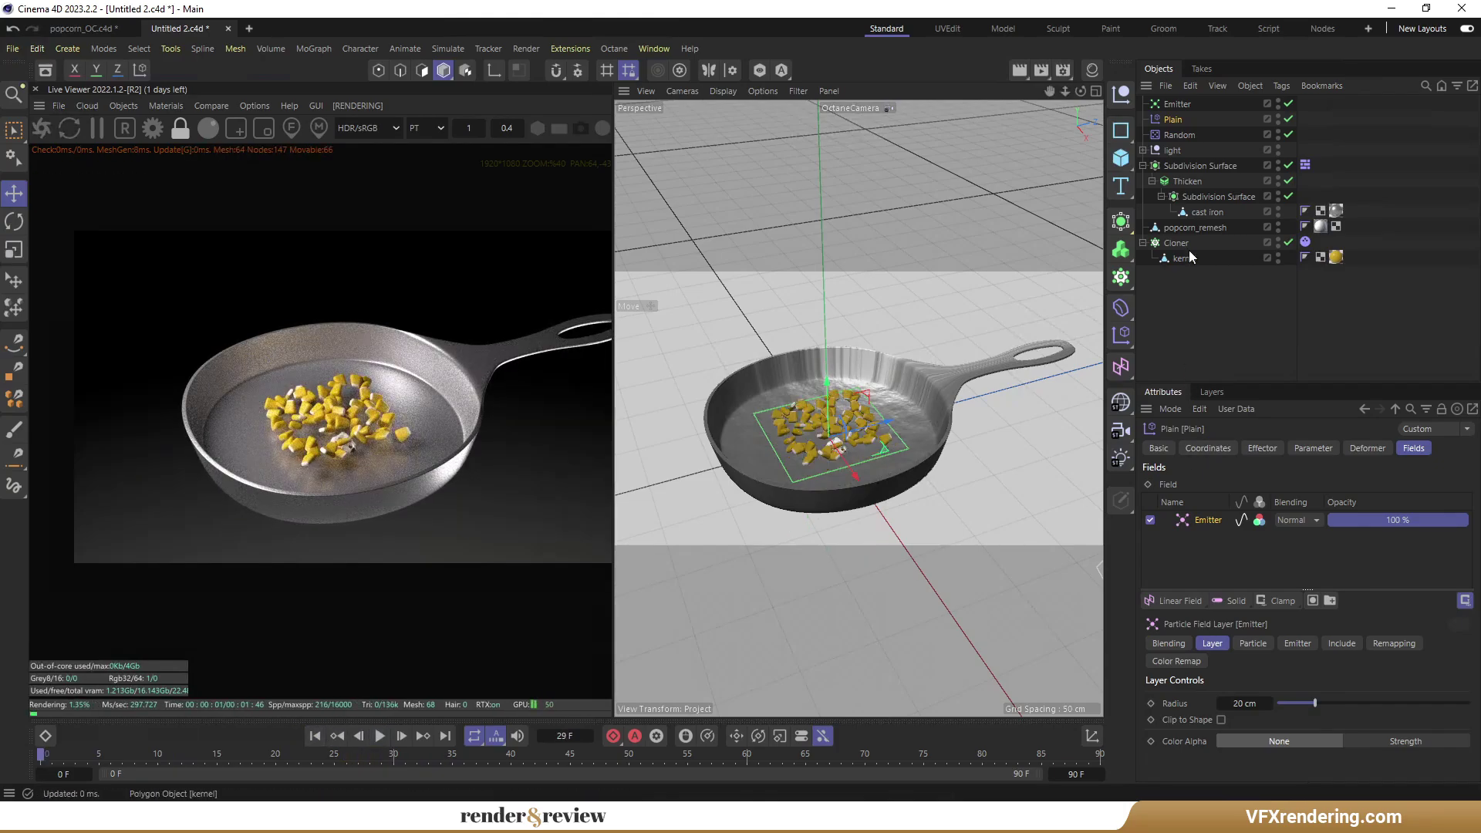
pyautogui.click(1205, 229)
# Nest popcorn_remesh under kernel in the Cloner, raise Plain's Modify Clone to 150%, and preview.
pyautogui.moveTo(1206, 229); pyautogui.dragTo(1212, 263)
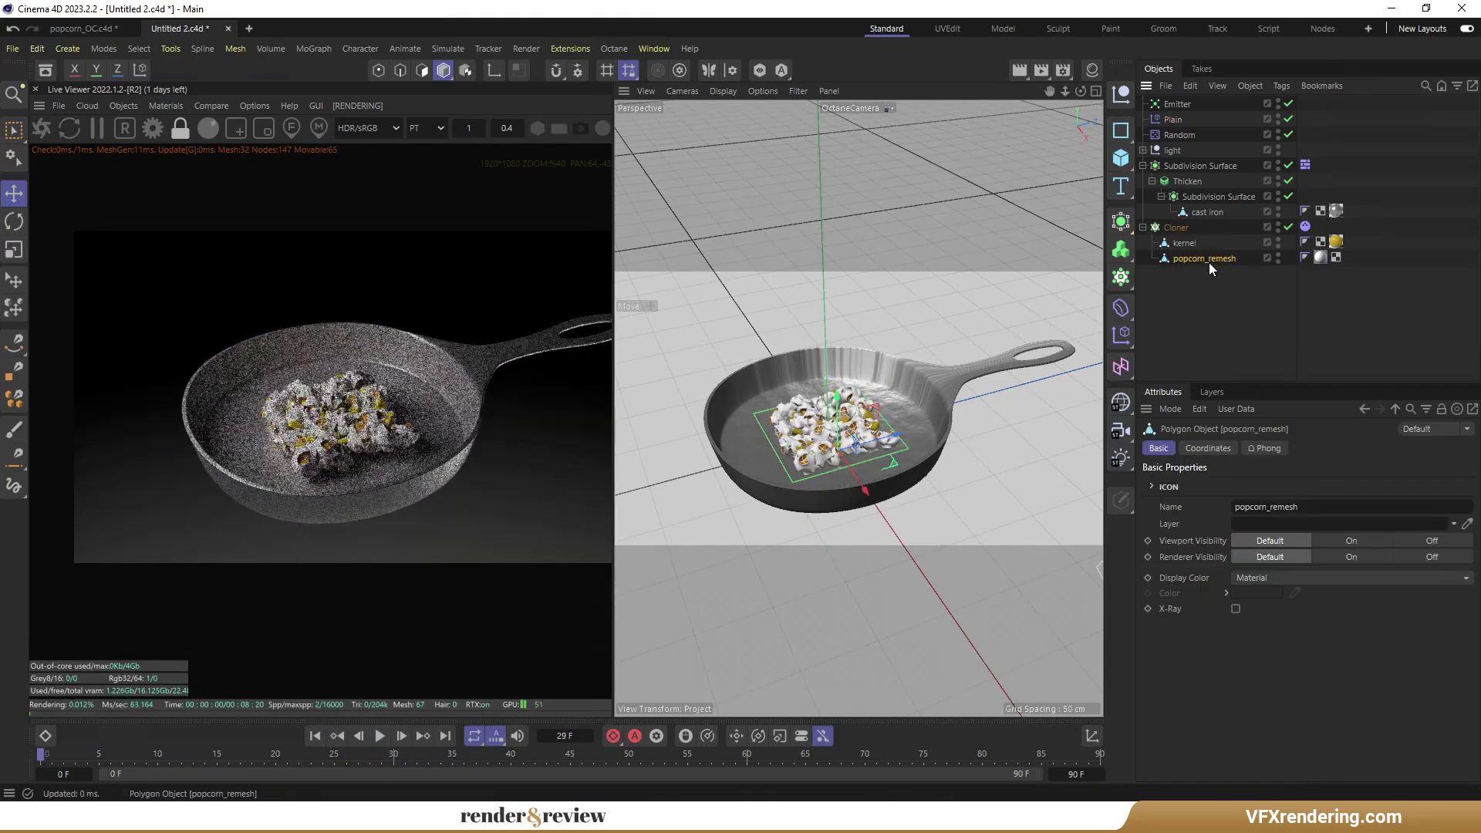
pyautogui.click(1172, 120)
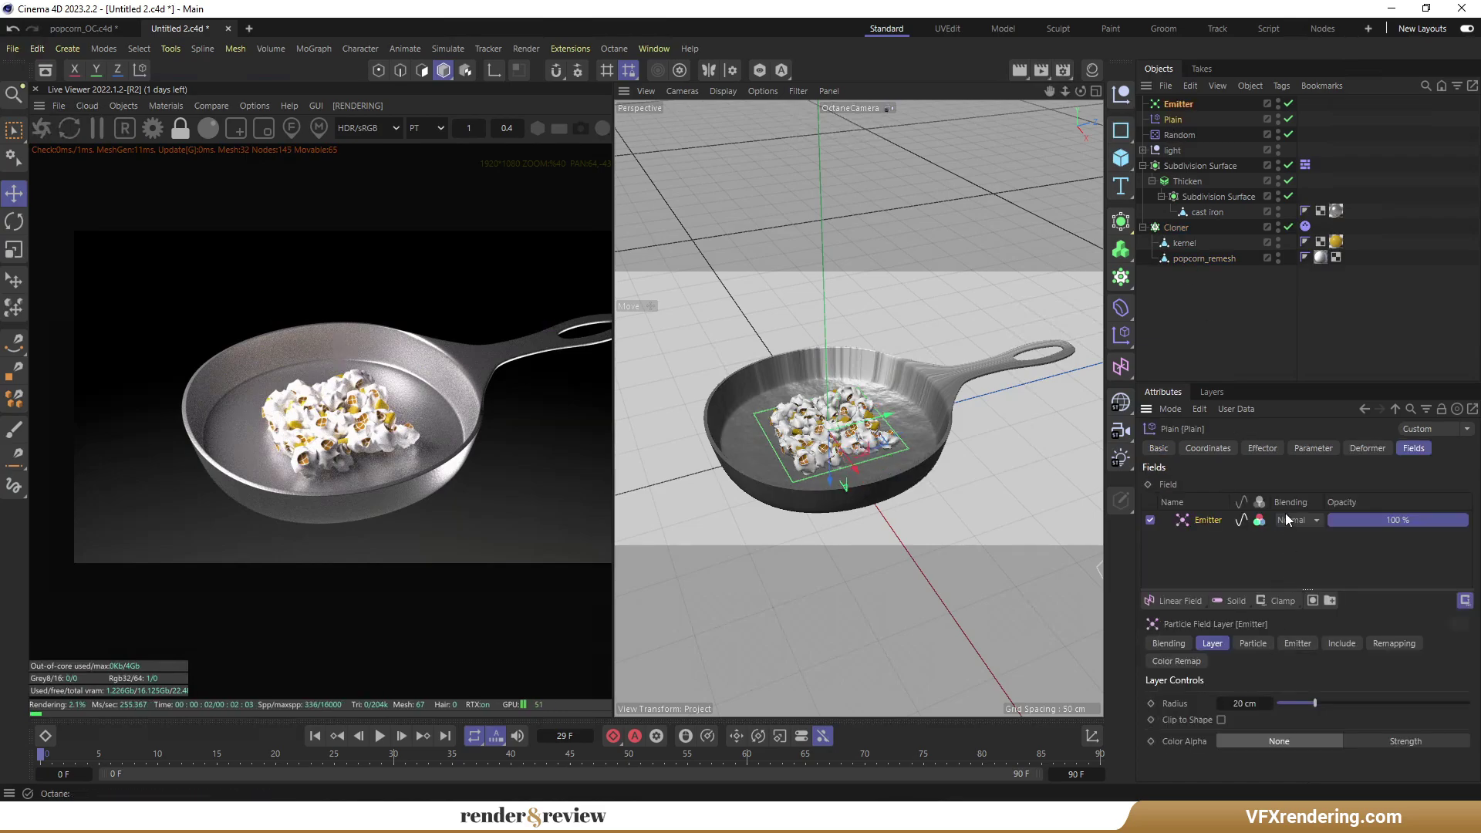
pyautogui.click(1303, 448)
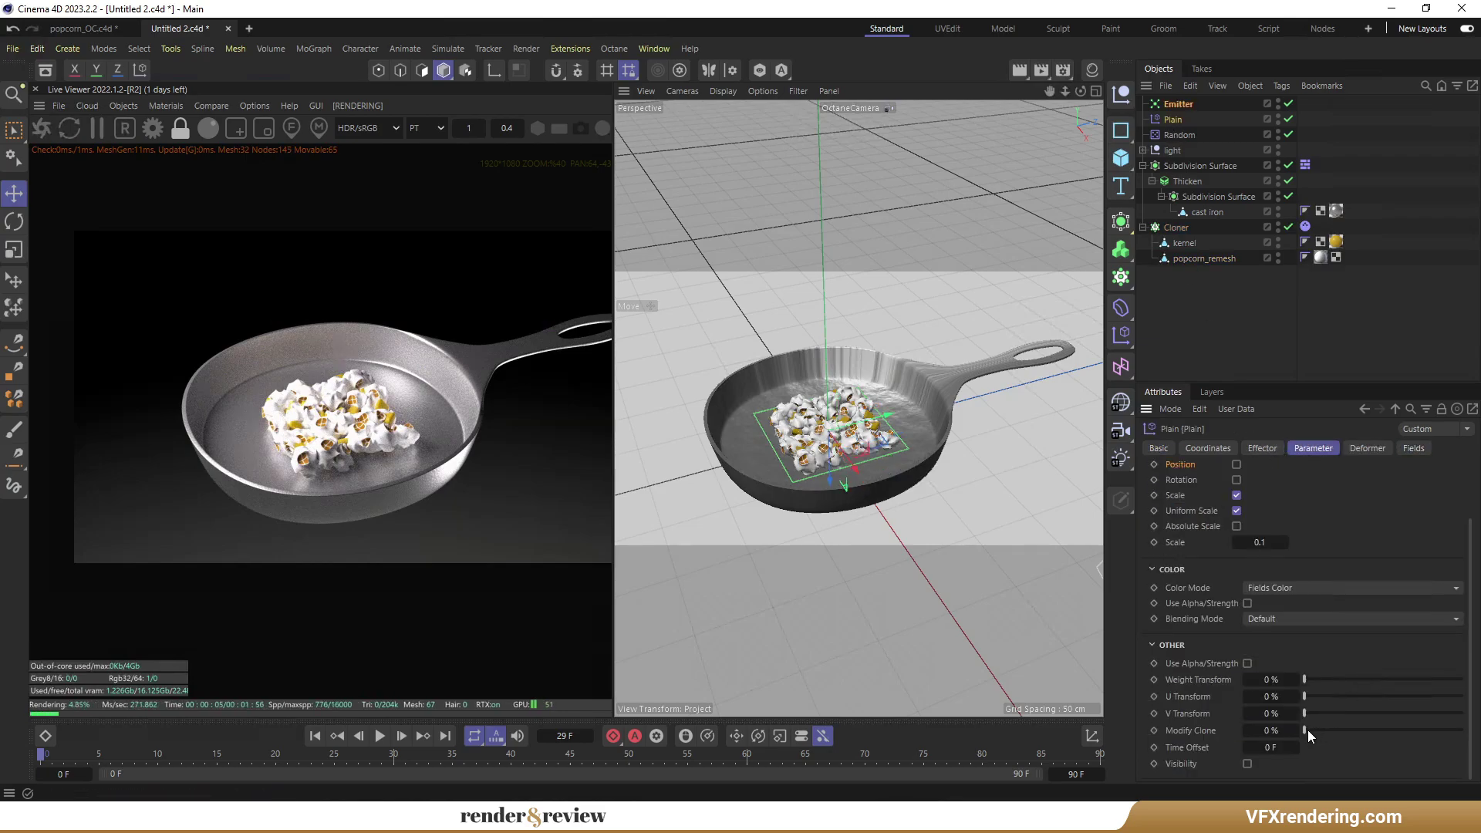
pyautogui.moveTo(1307, 729); pyautogui.dragTo(1462, 729)
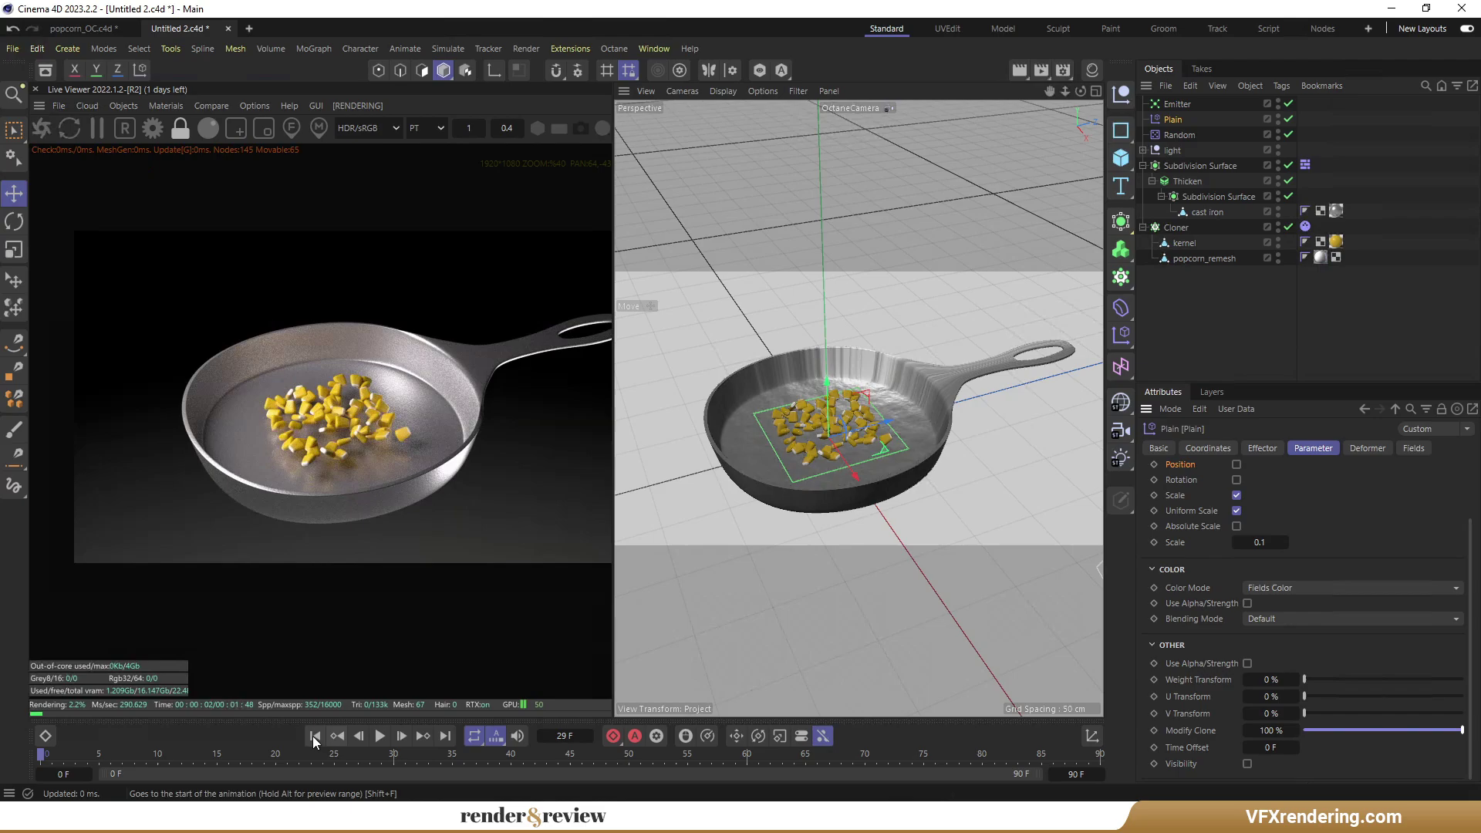
pyautogui.click(313, 736)
pyautogui.click(379, 736)
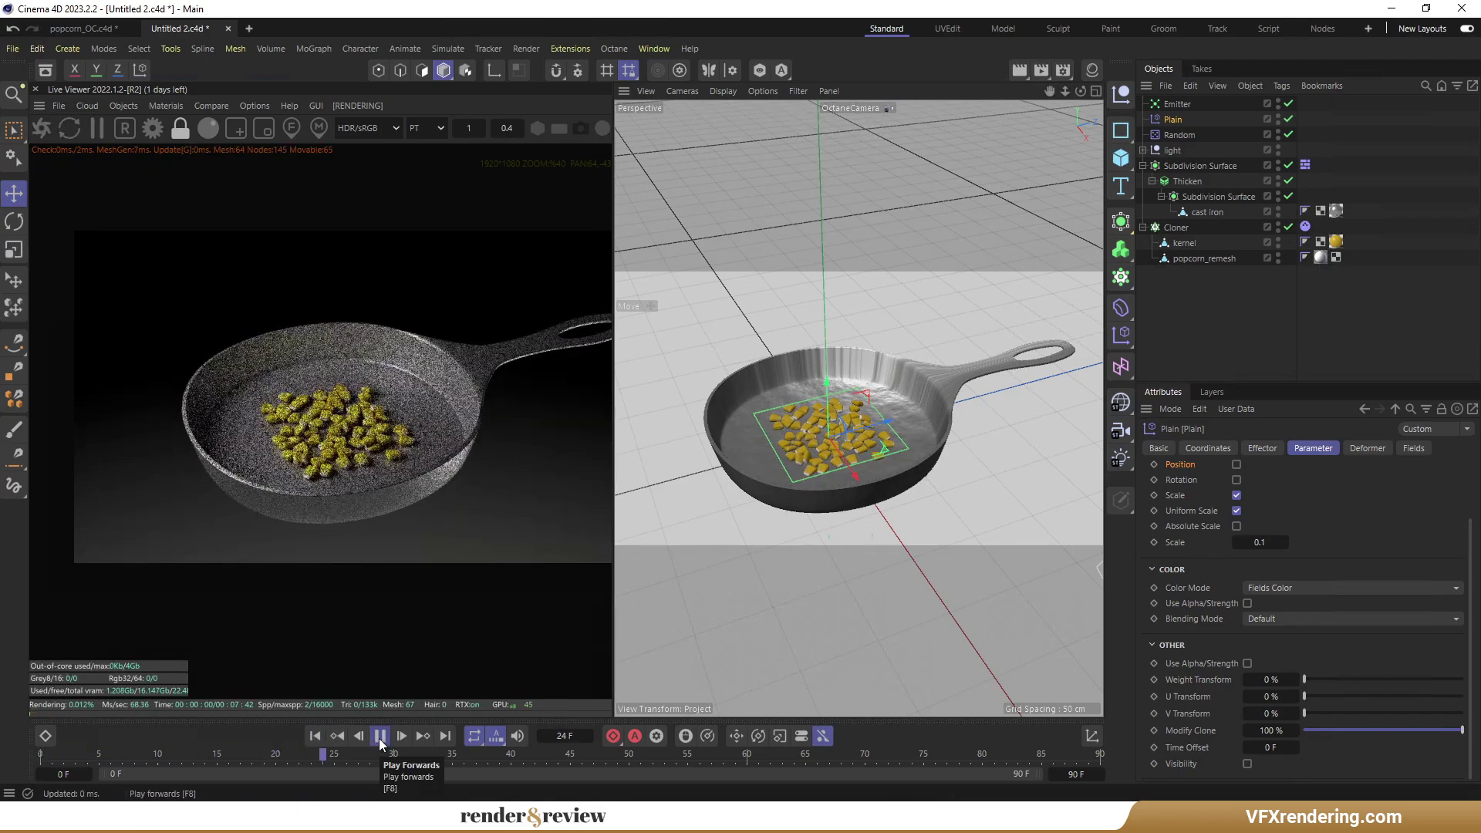
pyautogui.click(379, 736)
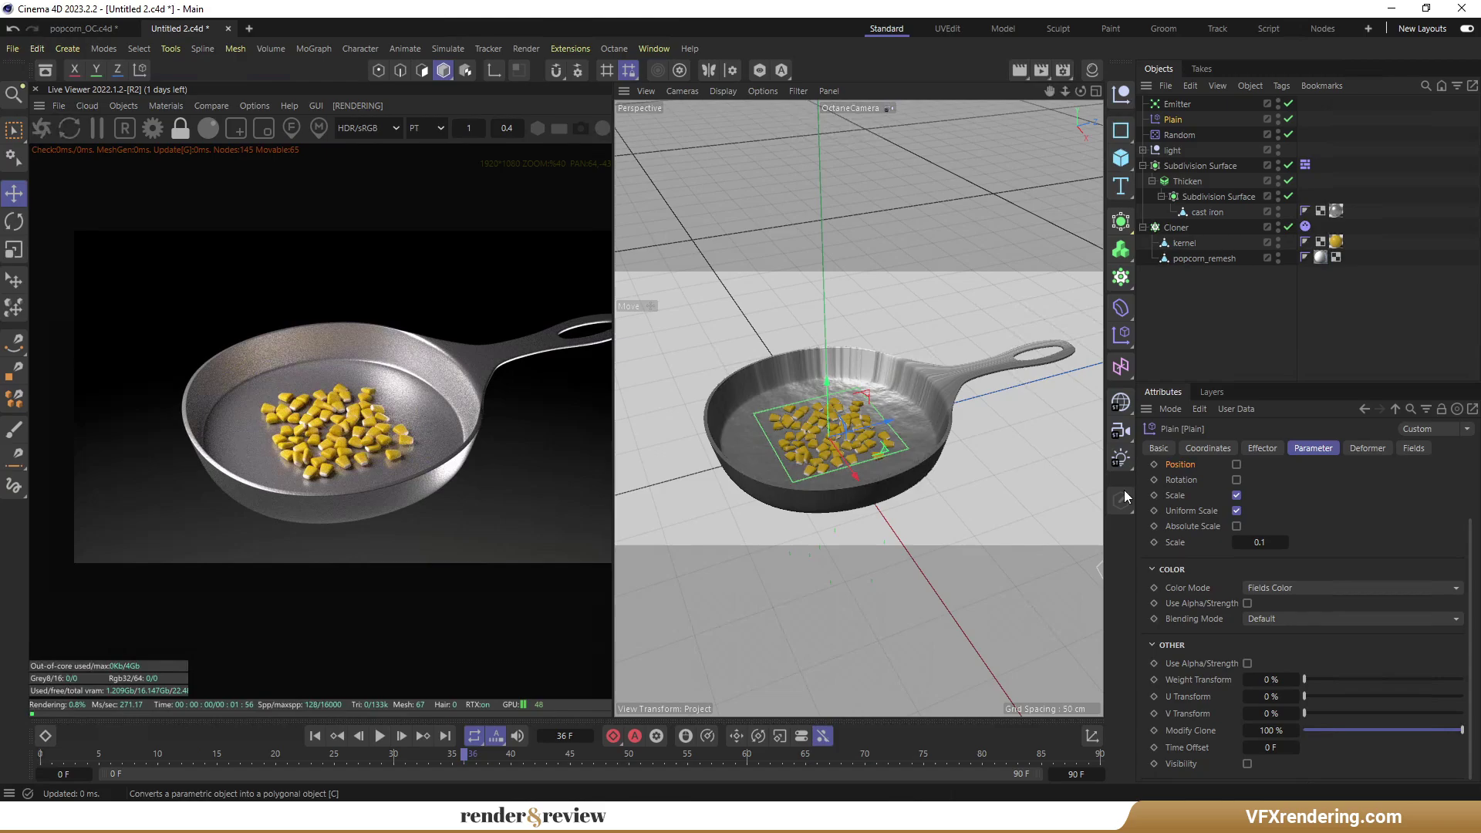
# Set the Cloner's Clones mode to Sort.
pyautogui.click(1180, 229)
pyautogui.scroll(1, 1297, 509)
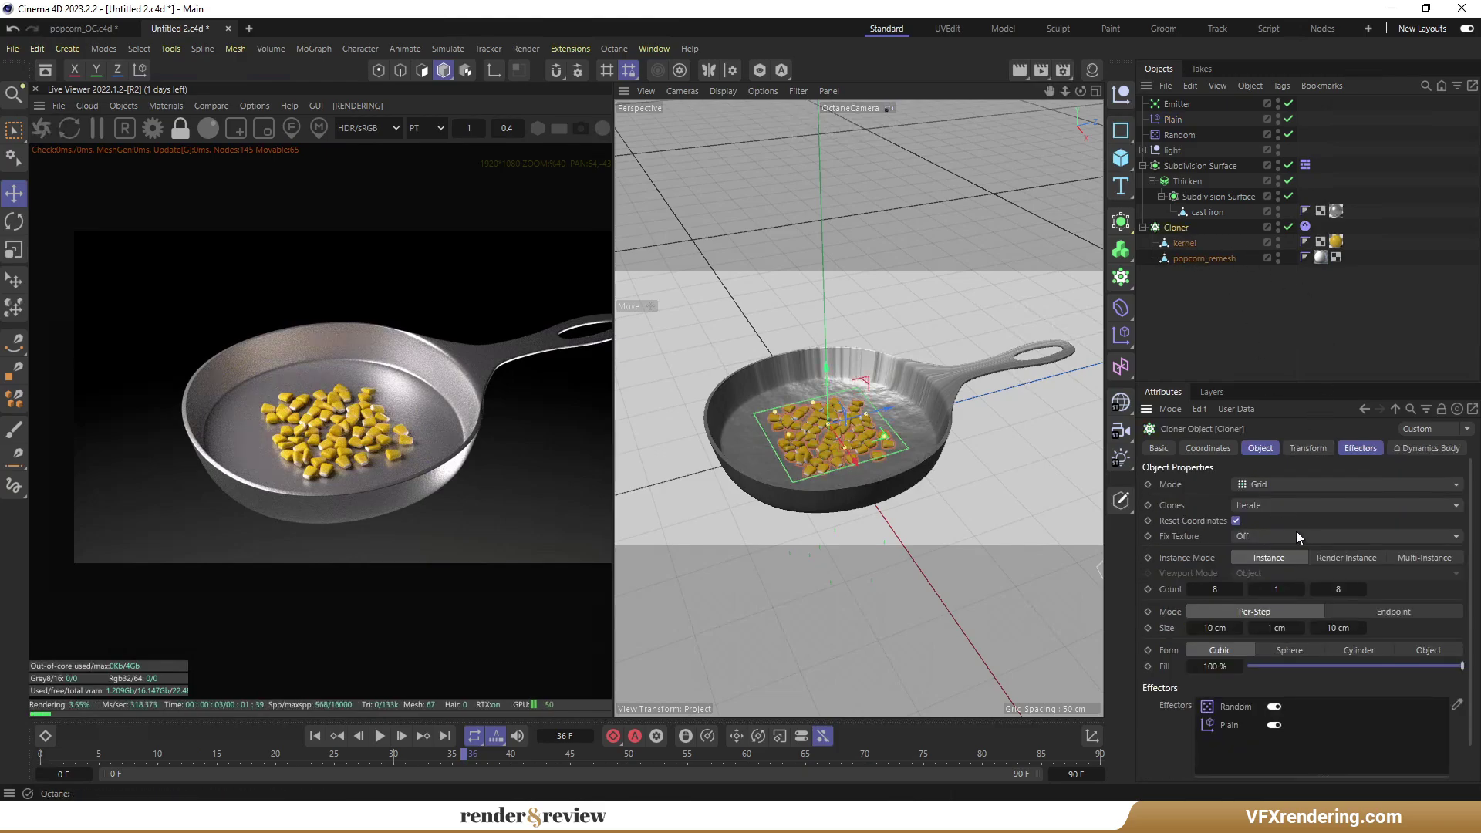
pyautogui.click(1273, 506)
pyautogui.click(1271, 572)
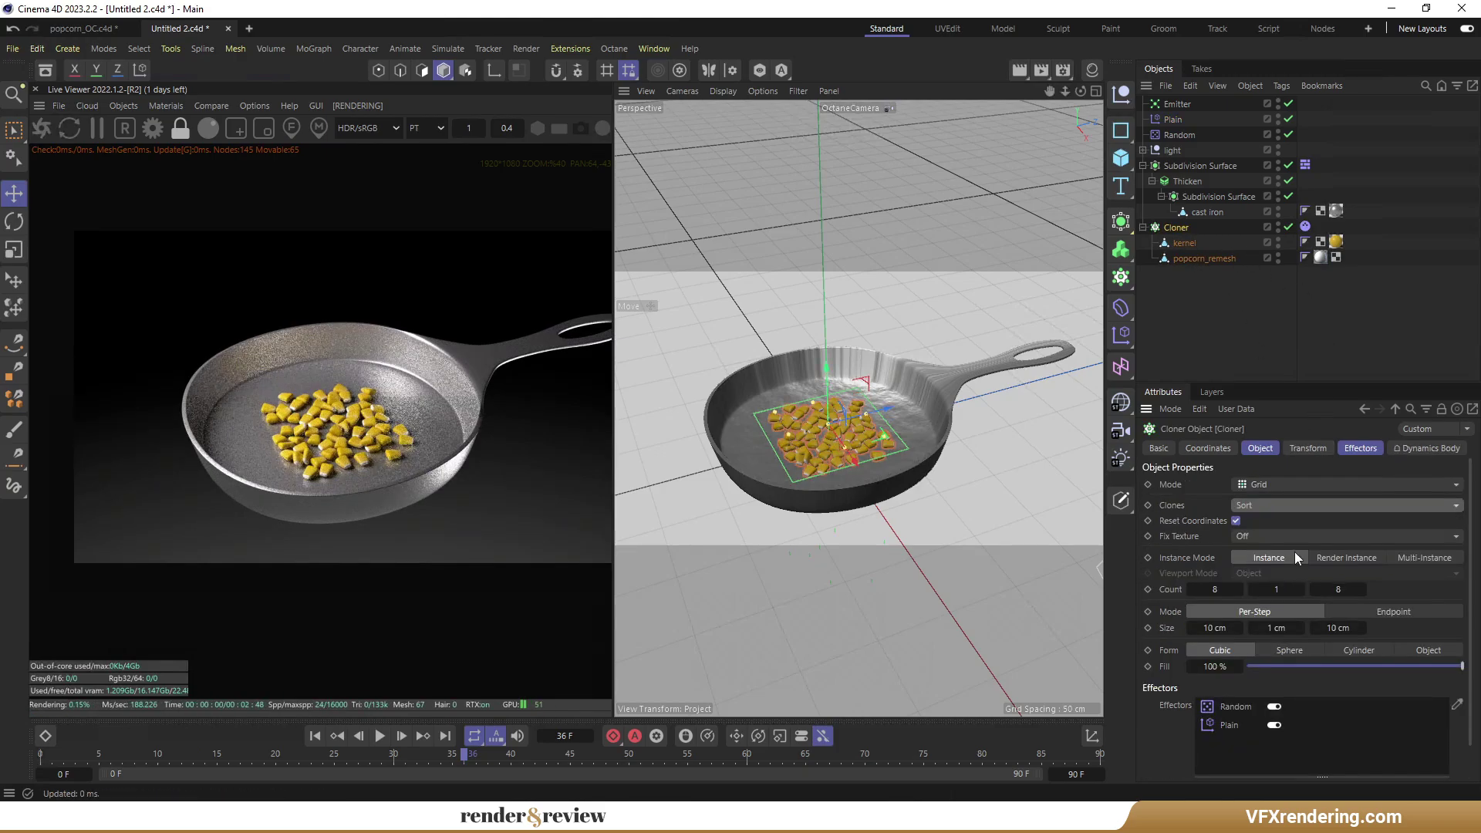
# Replay the animation from the start to check the popcorn swap, stopping at frame 48.
pyautogui.click(1172, 120)
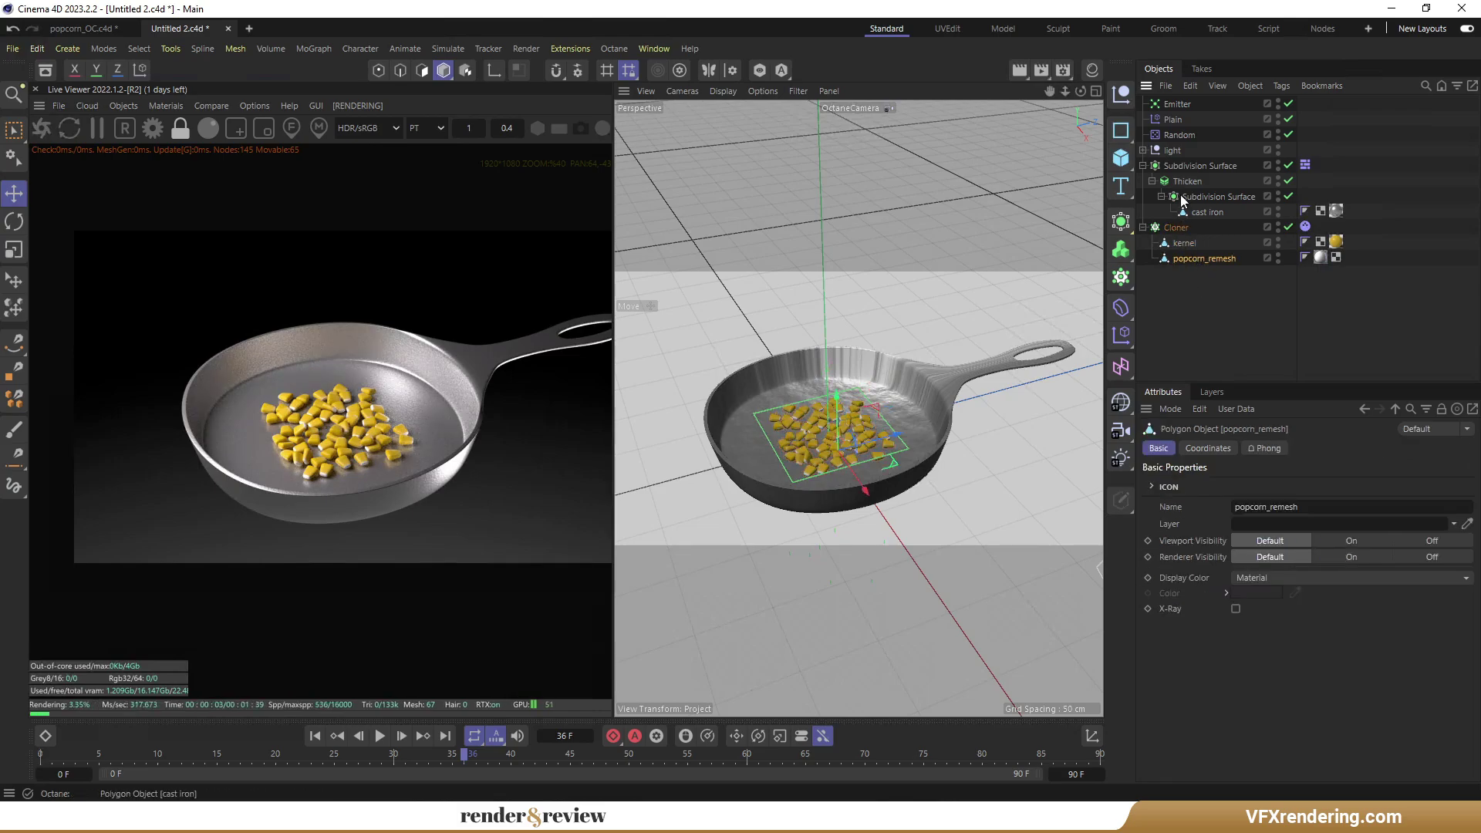
pyautogui.click(1313, 448)
pyautogui.click(315, 736)
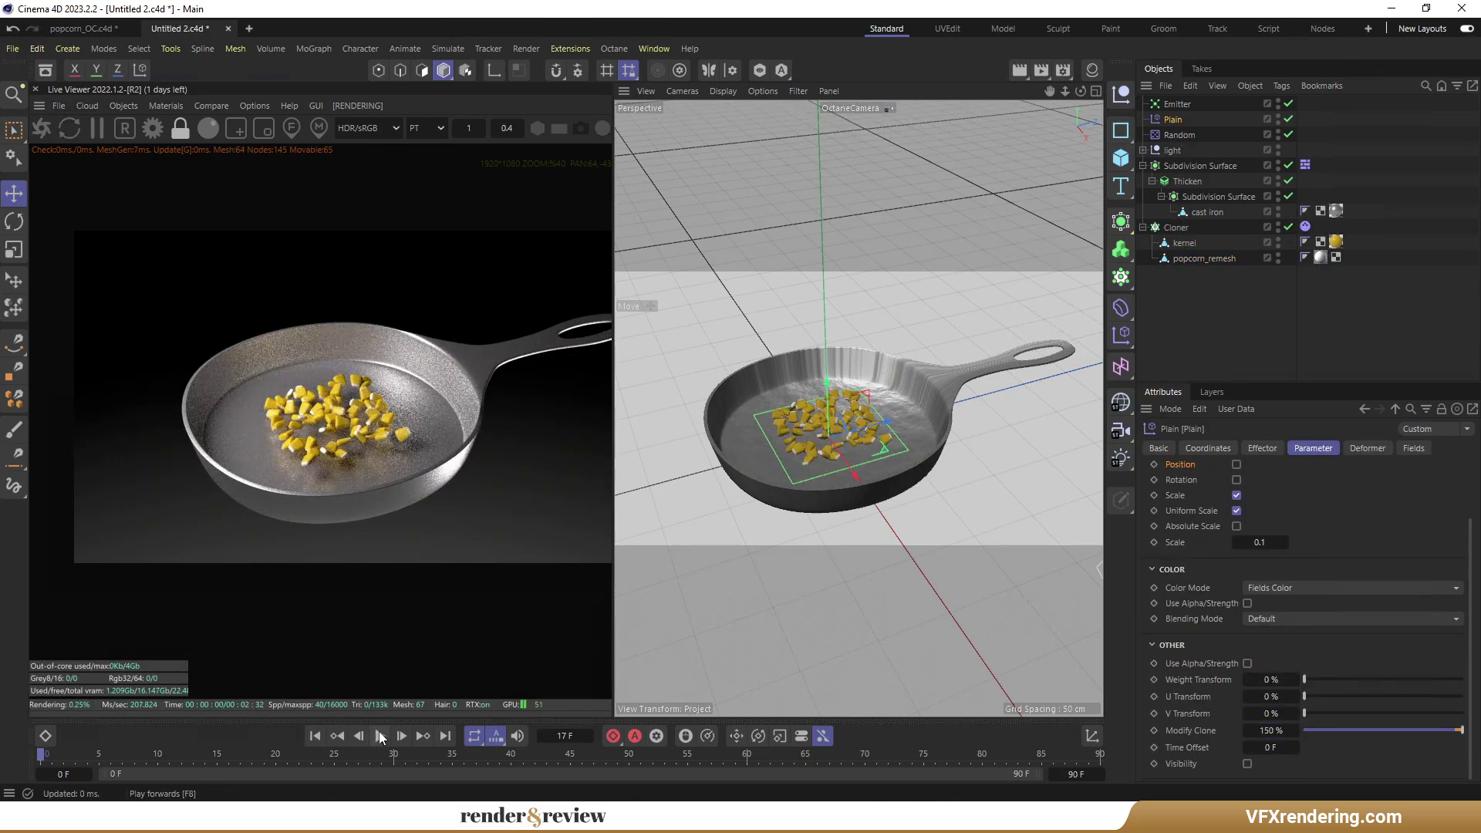
pyautogui.click(380, 736)
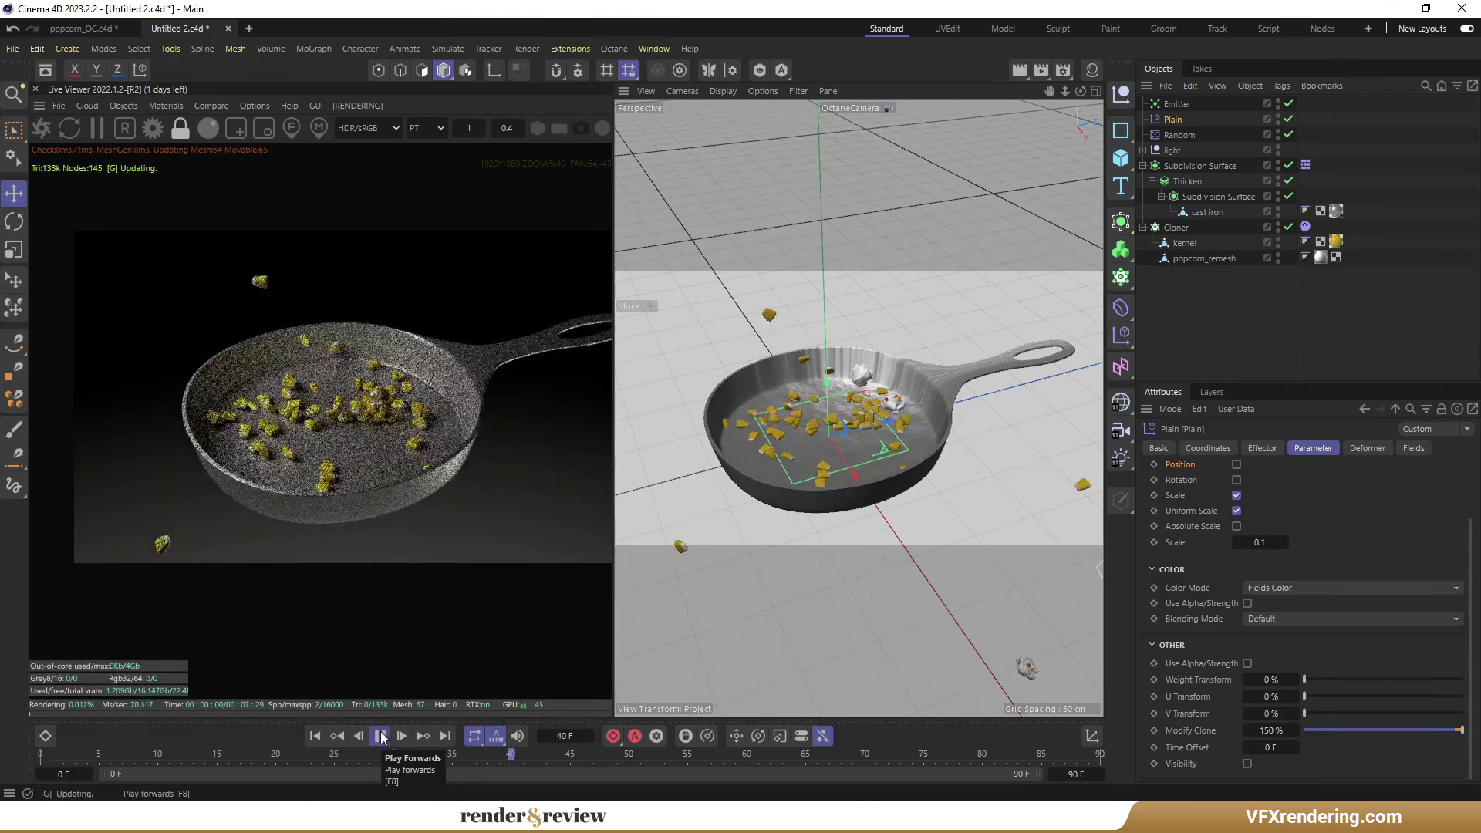
pyautogui.click(381, 737)
pyautogui.click(381, 737)
pyautogui.click(380, 736)
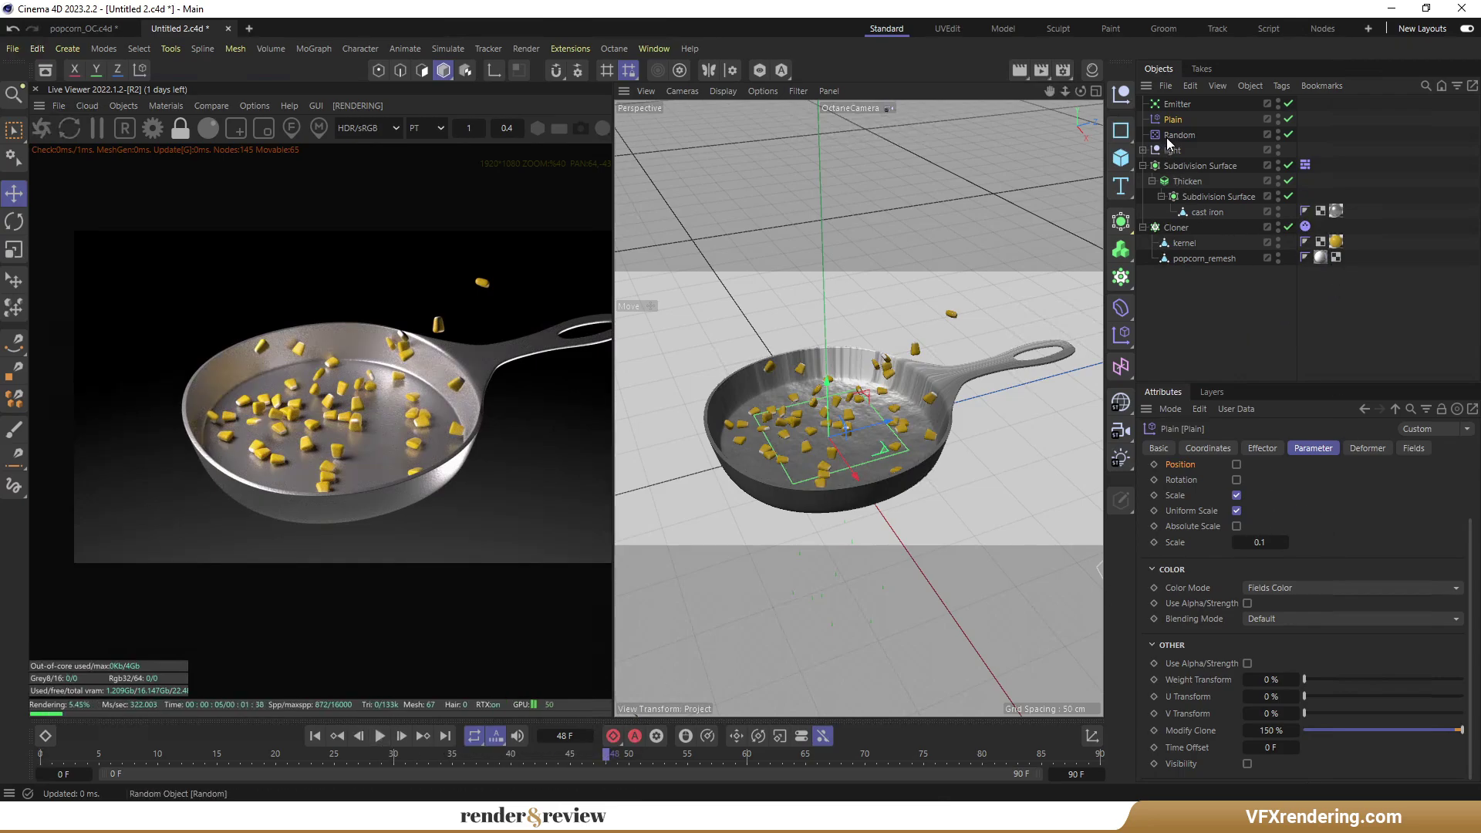
pyautogui.click(1173, 107)
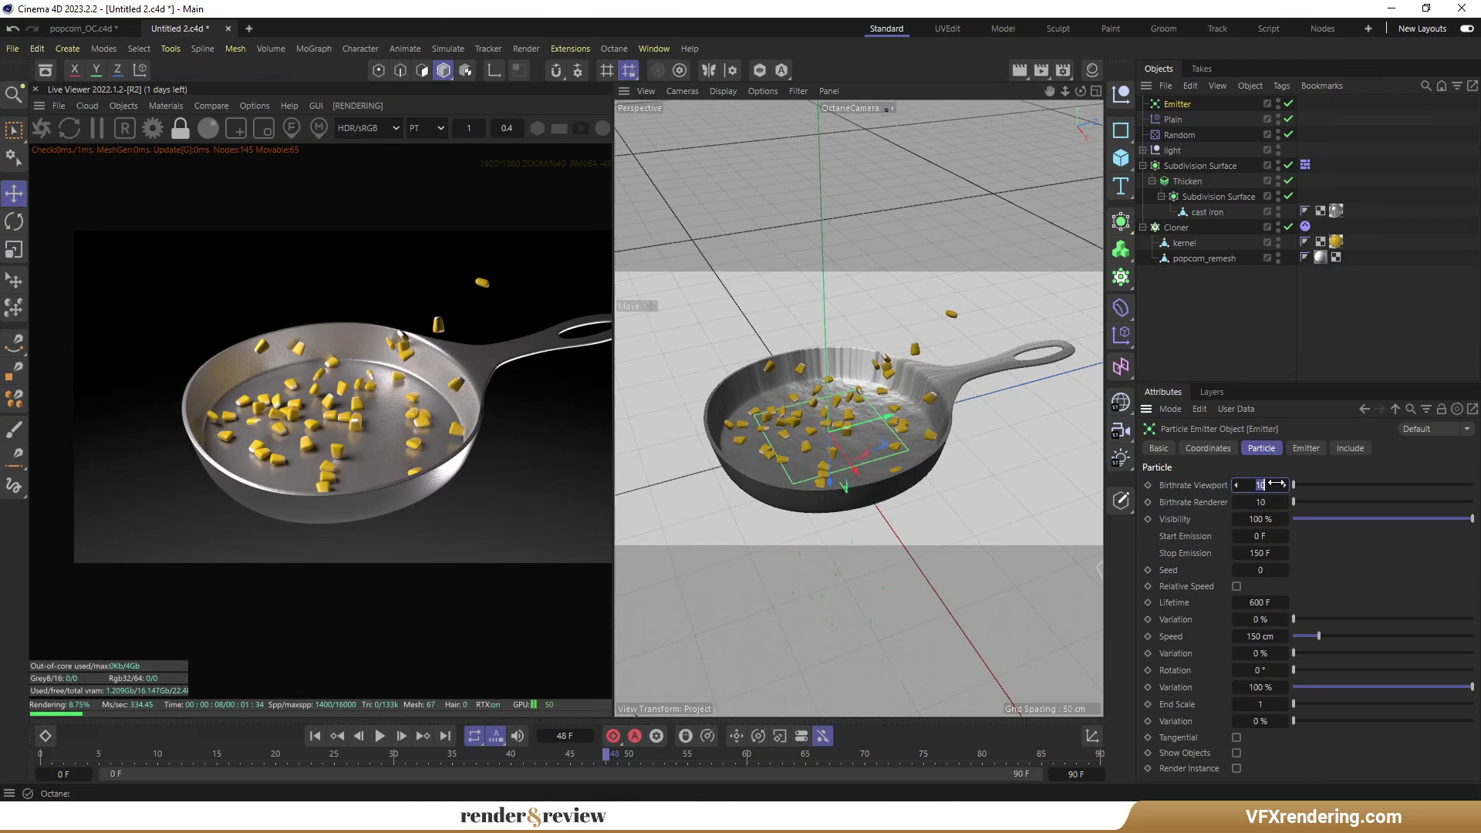
# Set Emitter birthrate 50, Stop Emission 300, and a 300-frame animation length, then play.
pyautogui.write('50')
pyautogui.press('Tab')
pyautogui.write('50')
pyautogui.click(1287, 554)
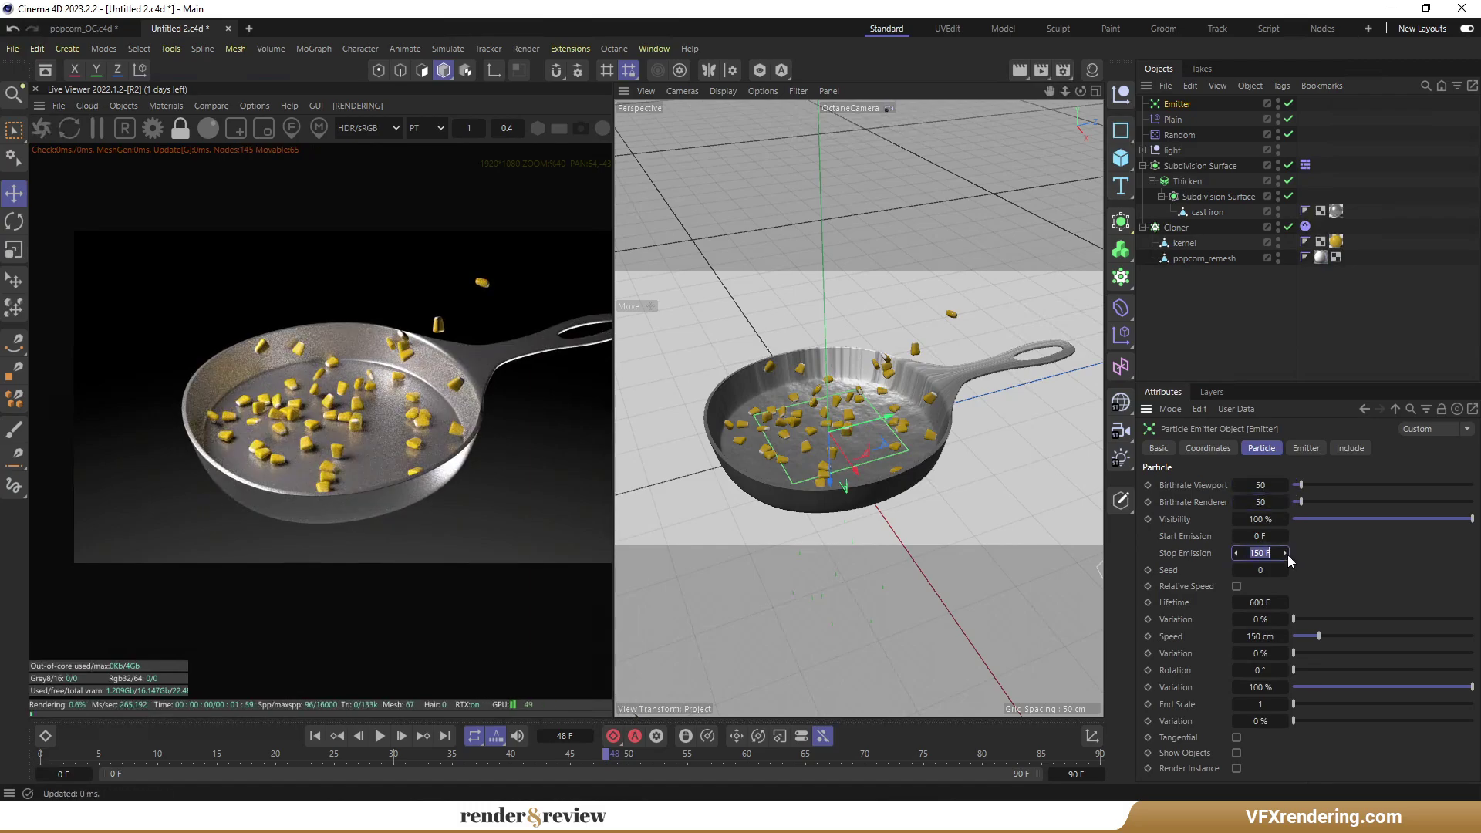
pyautogui.write('300')
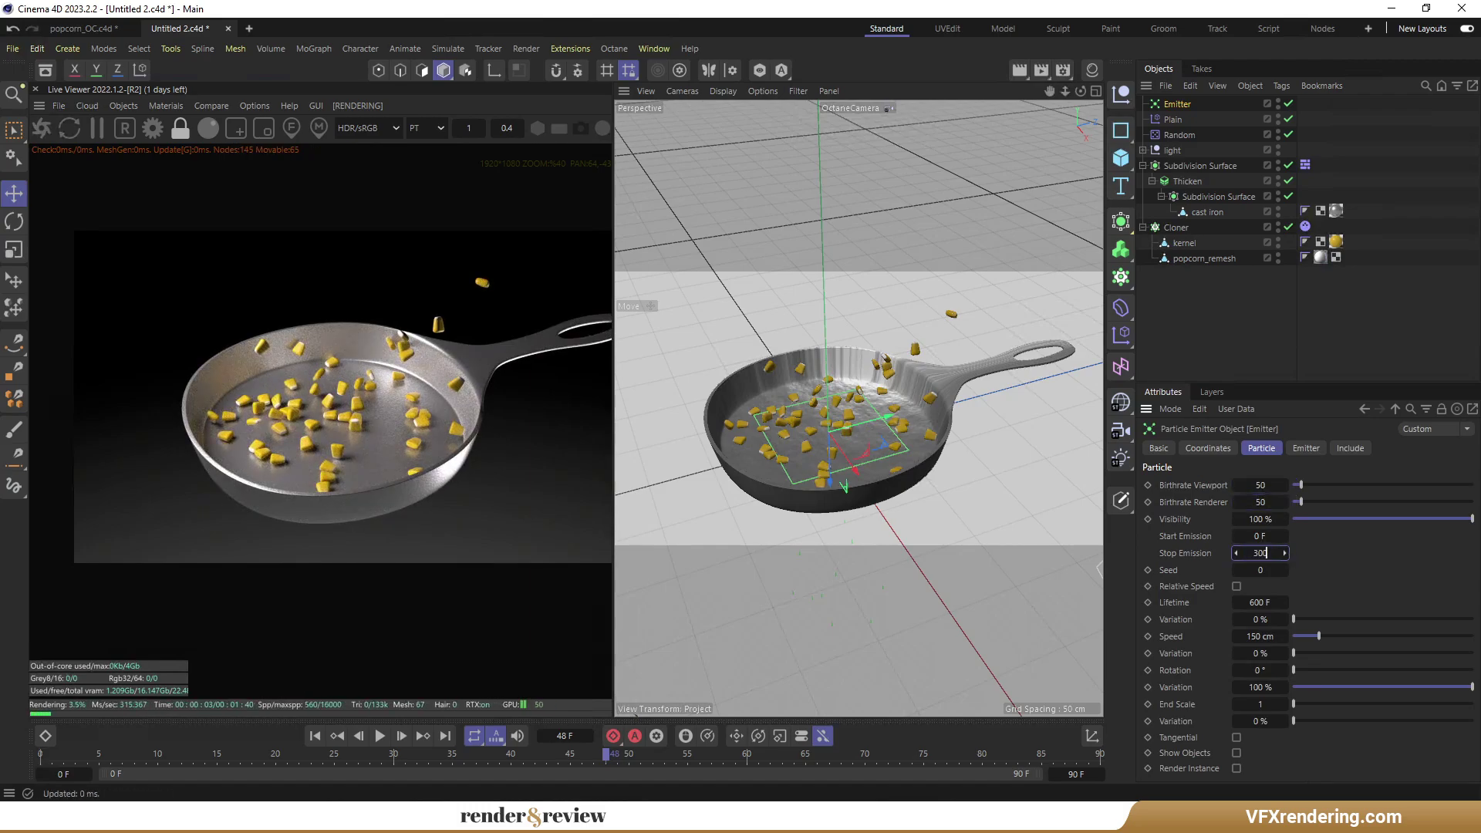
pyautogui.click(1101, 773)
pyautogui.write('300')
pyautogui.press('Return')
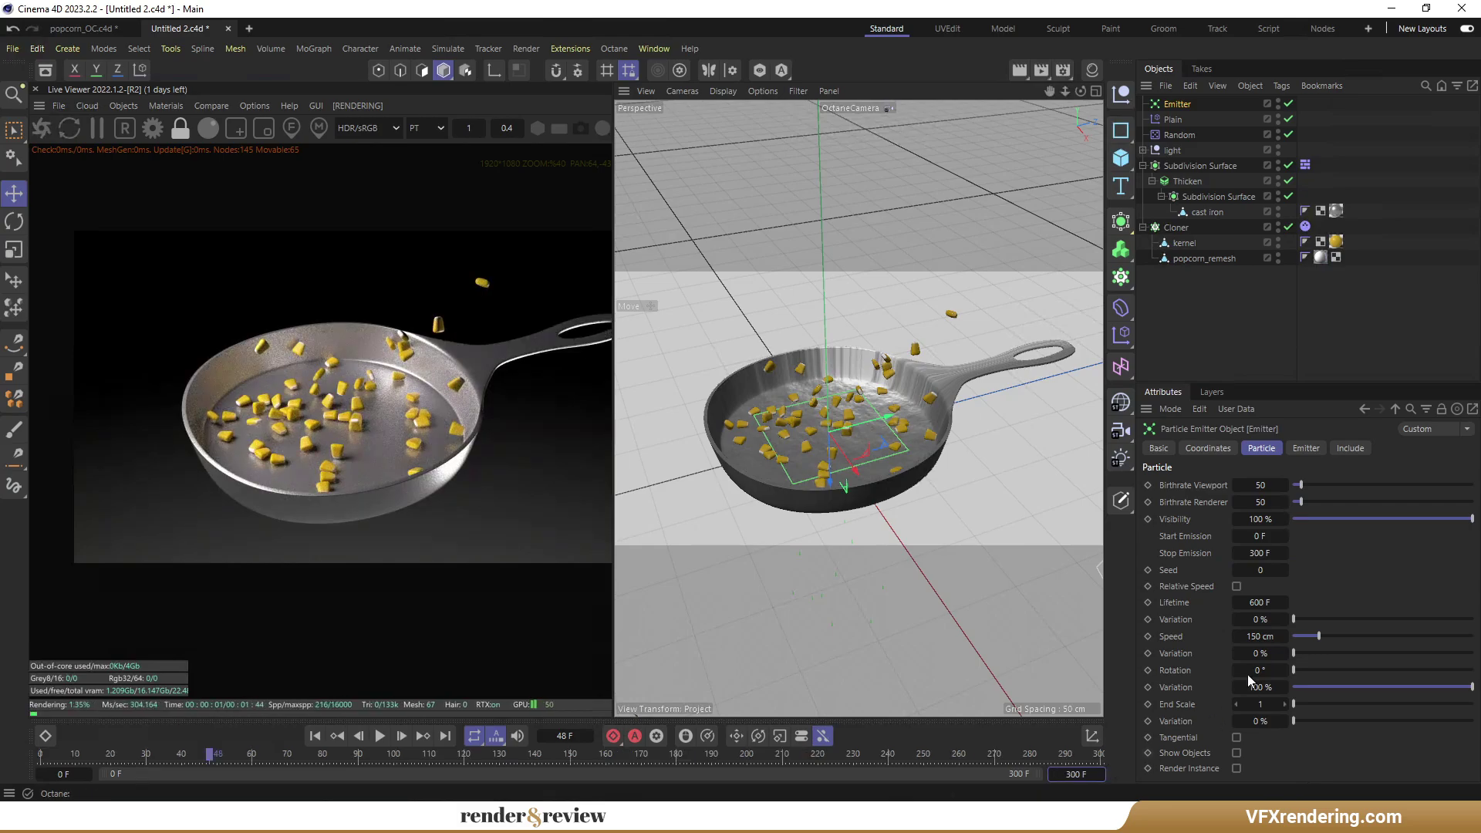
pyautogui.click(1259, 636)
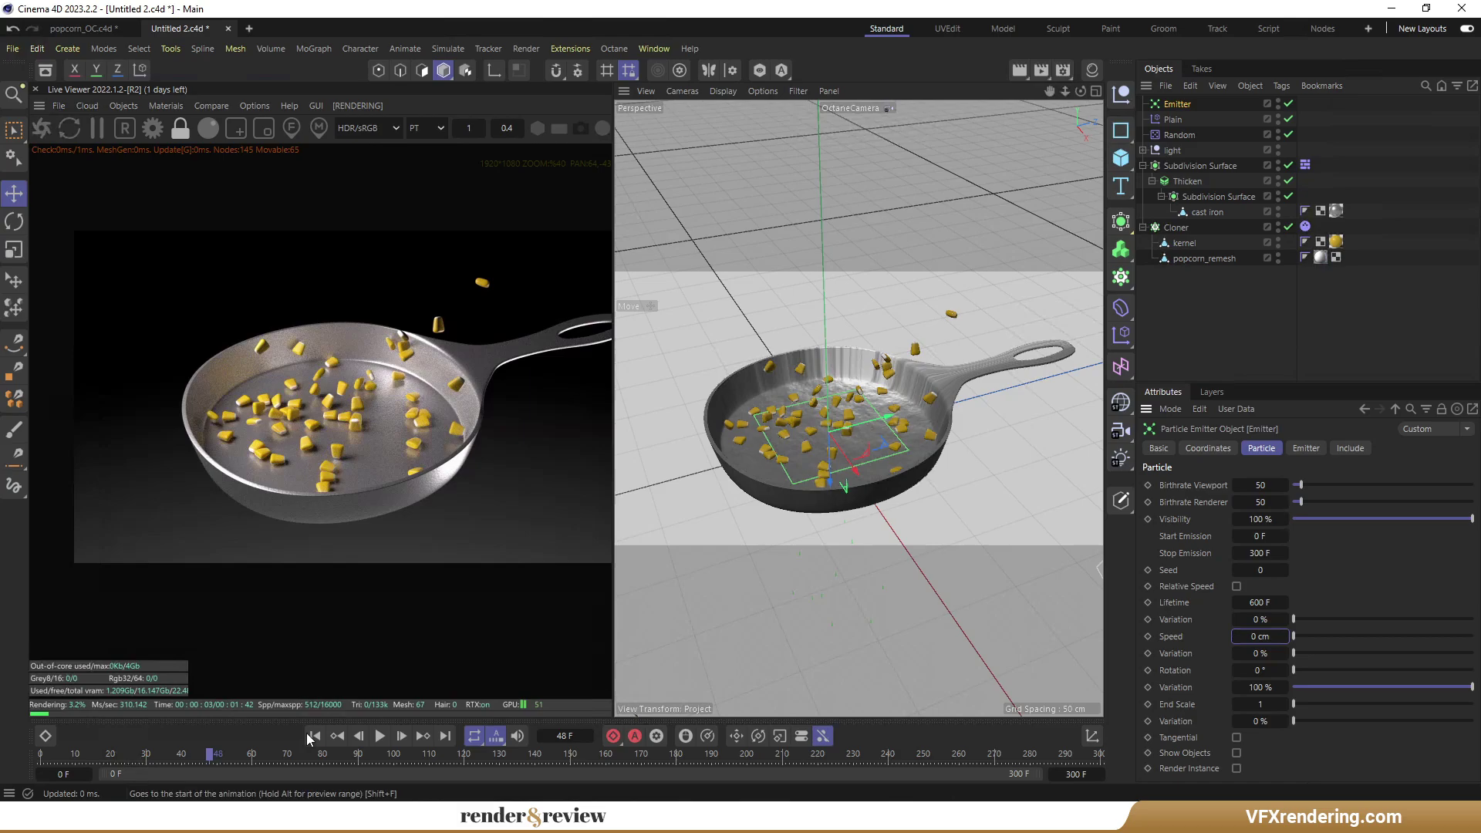
pyautogui.click(315, 736)
pyautogui.click(381, 735)
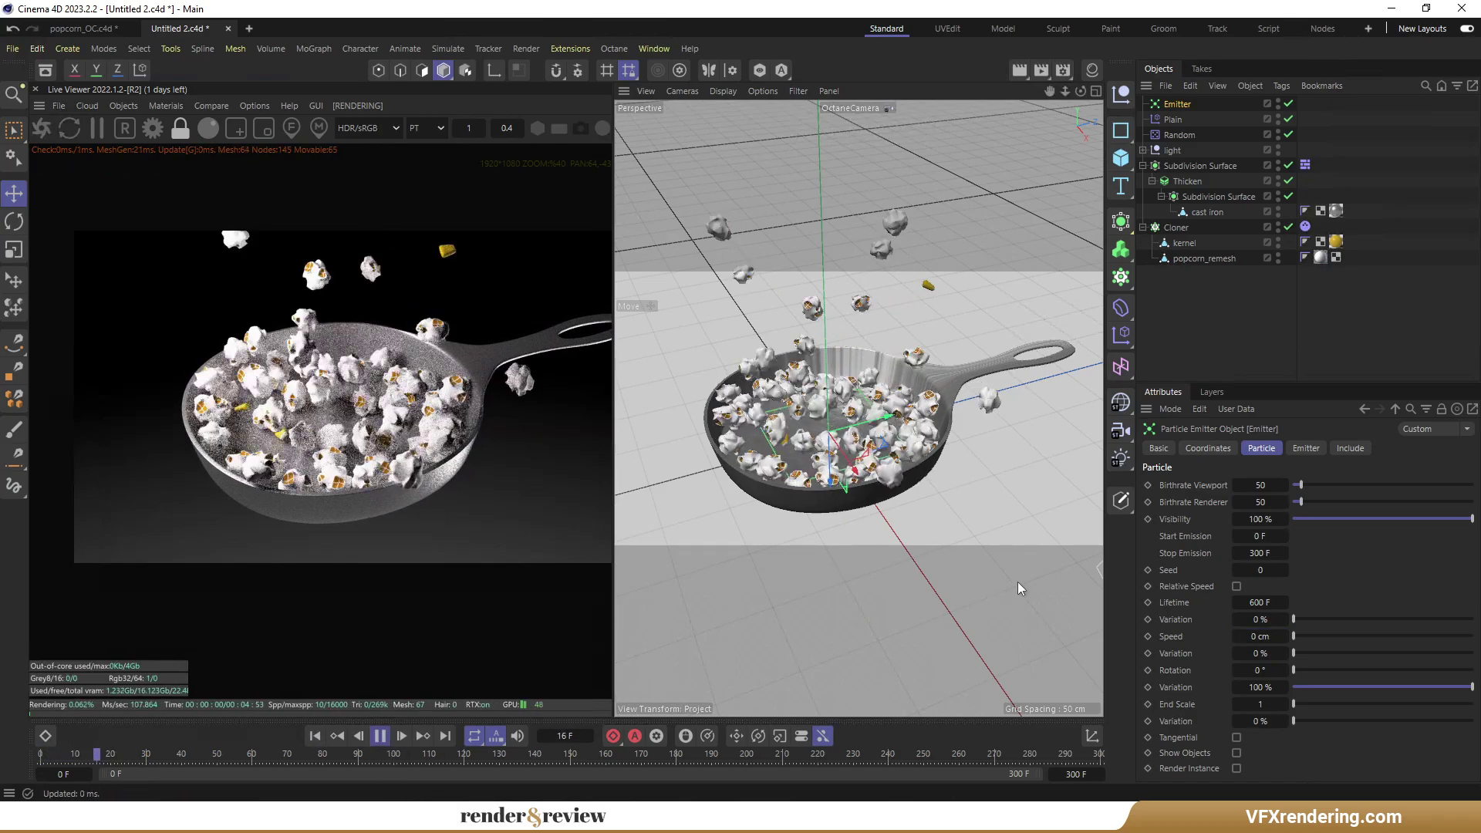
# Lower the Emitter birthrate to 20 for both viewport and renderer.
pyautogui.click(1260, 484)
pyautogui.write('20')
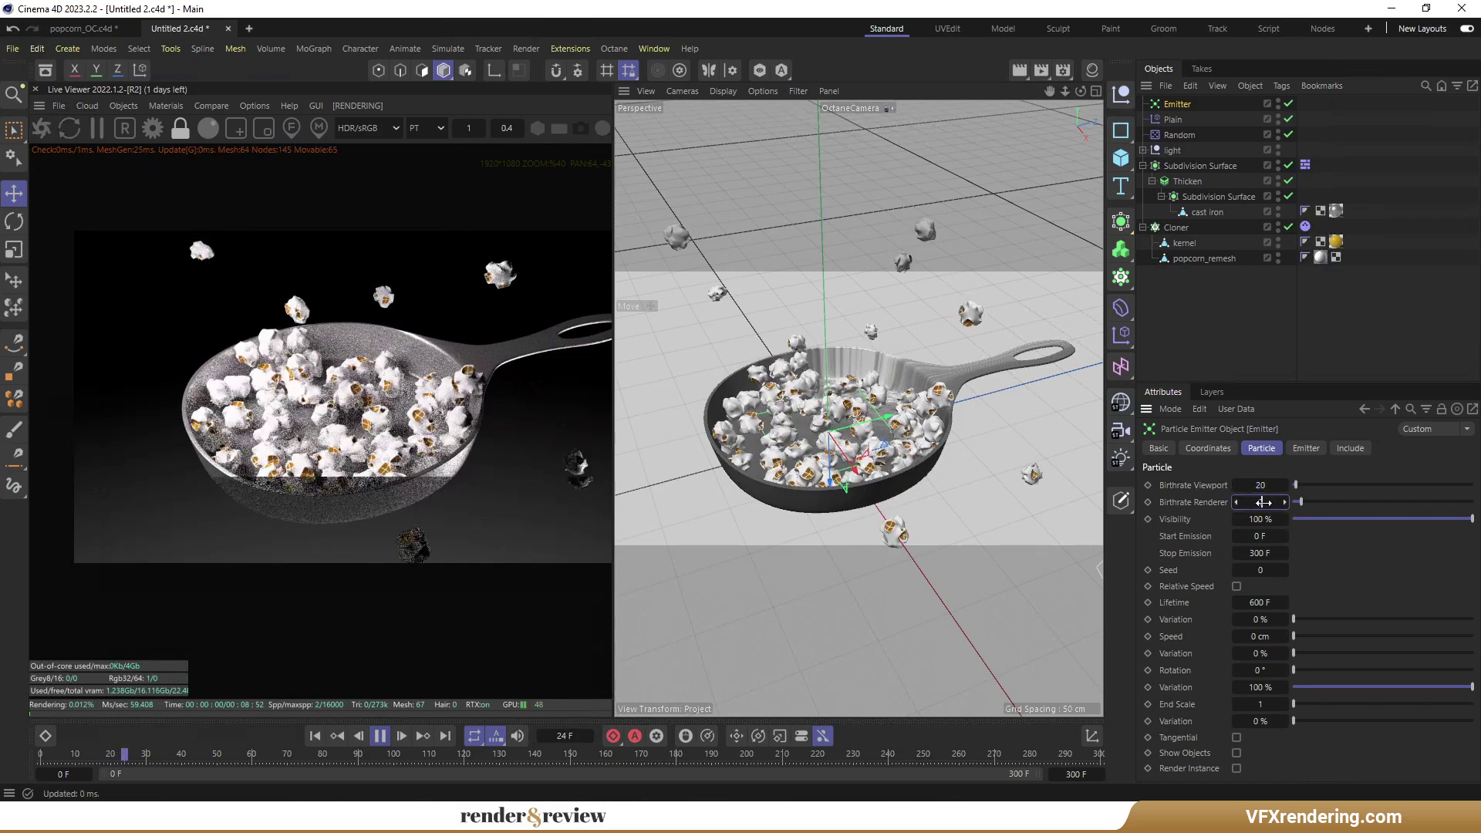
pyautogui.press('Tab')
pyautogui.write('20')
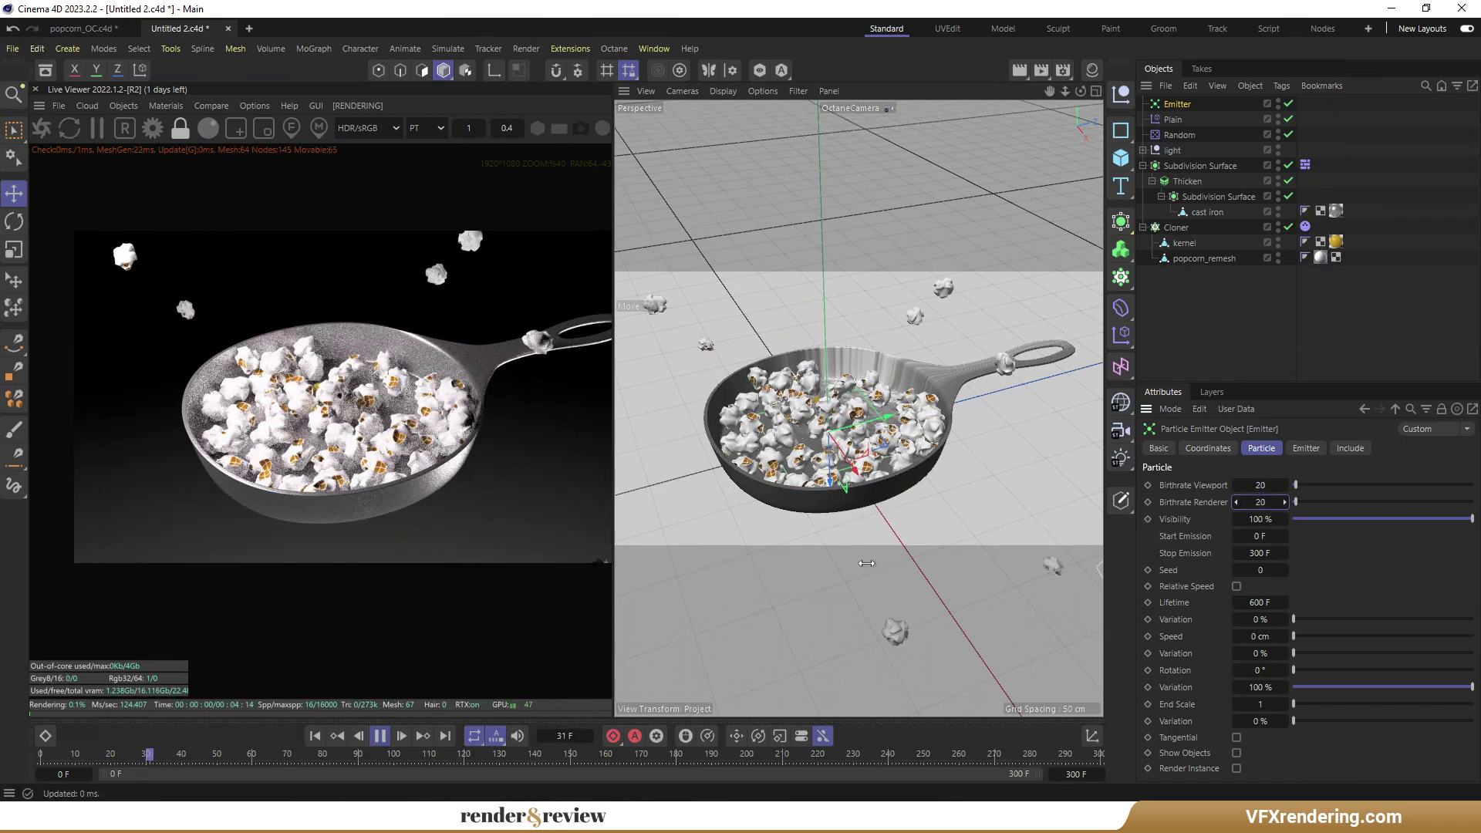
pyautogui.click(337, 736)
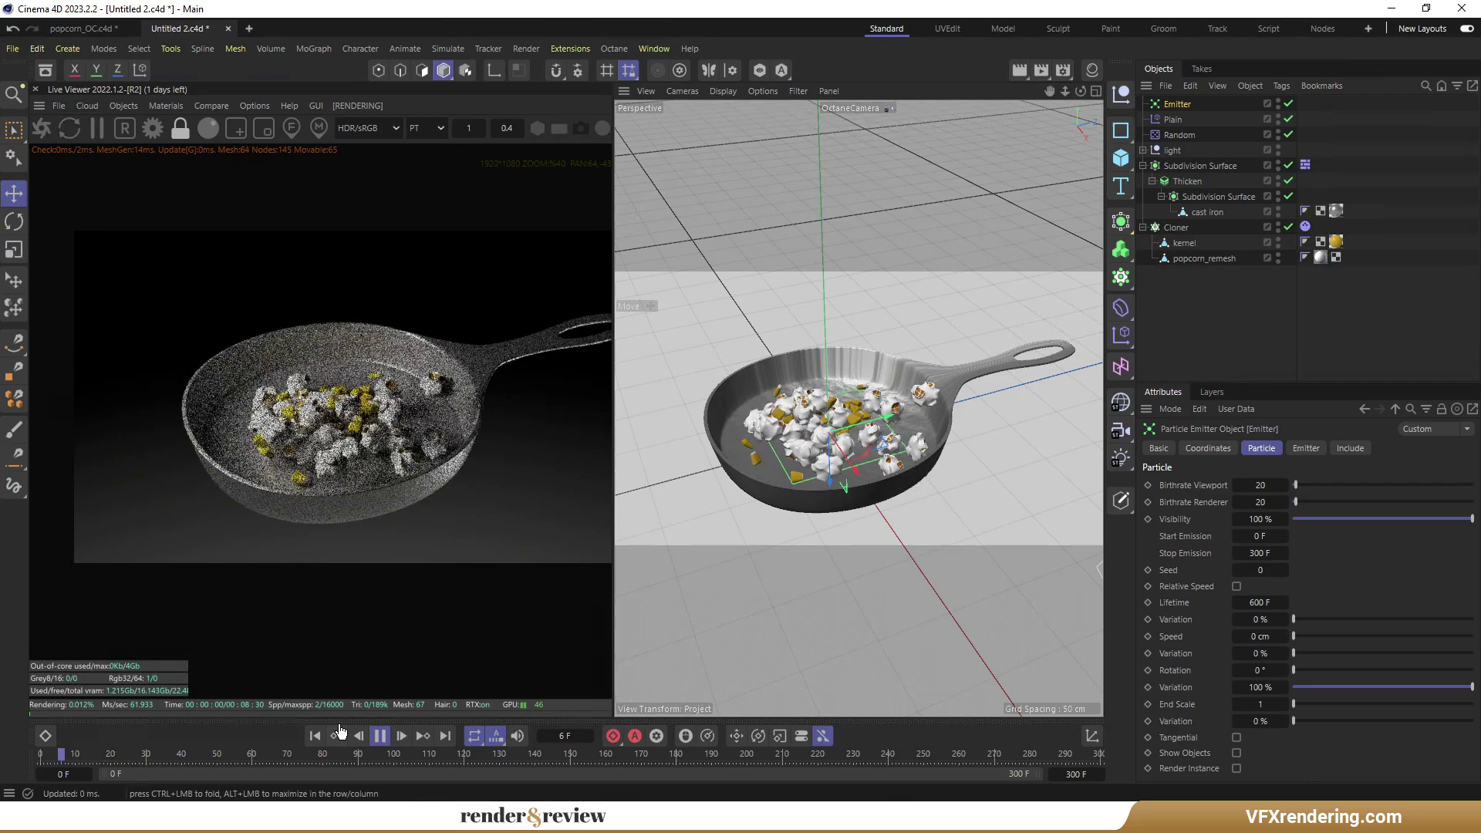
pyautogui.click(379, 737)
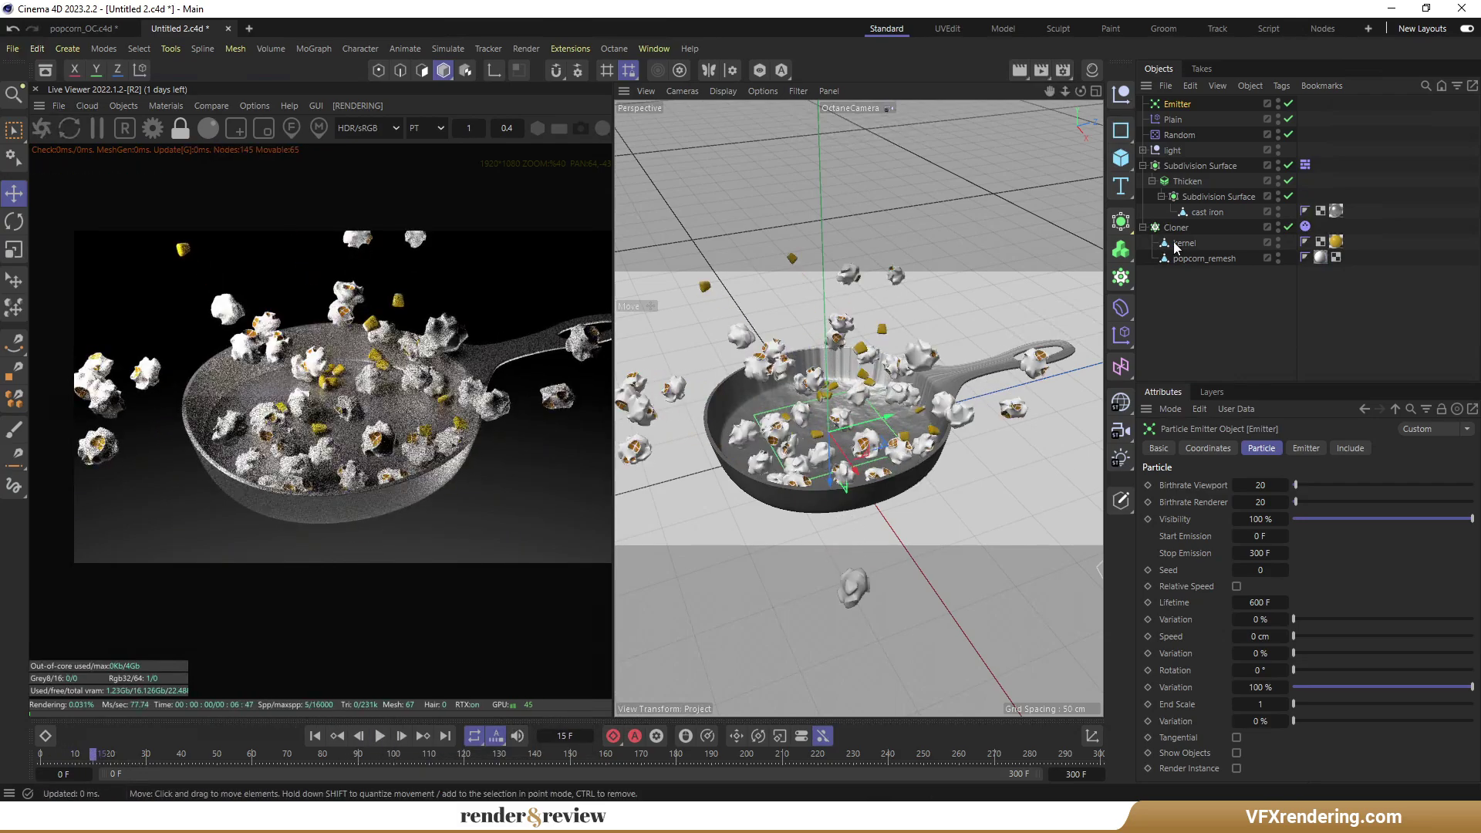
# Set the Plain effector's Modify Clone to 100% and replay the popcorn animation.
pyautogui.click(1172, 120)
pyautogui.scroll(-3, 1294, 723)
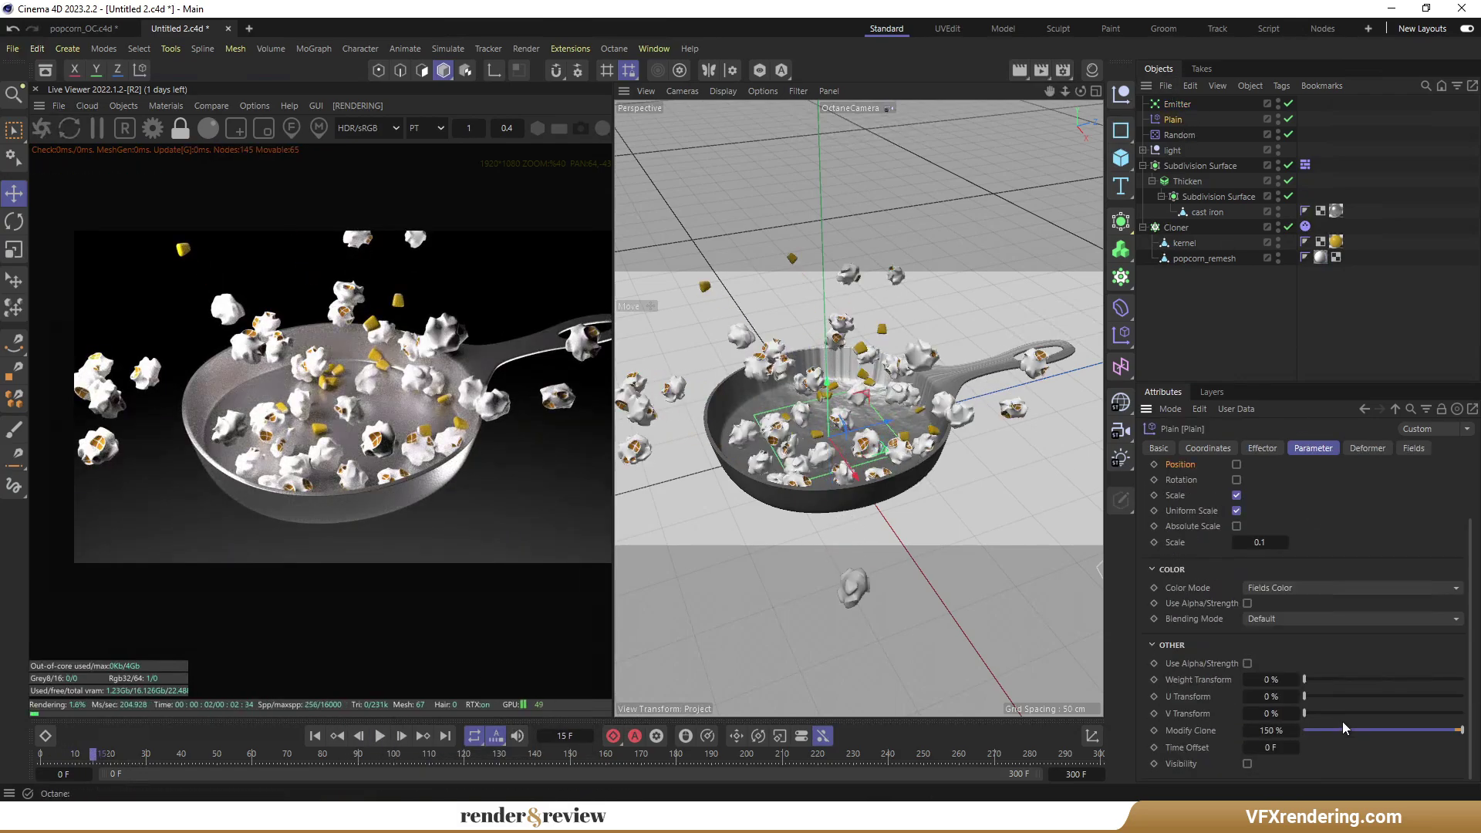
pyautogui.click(1268, 730)
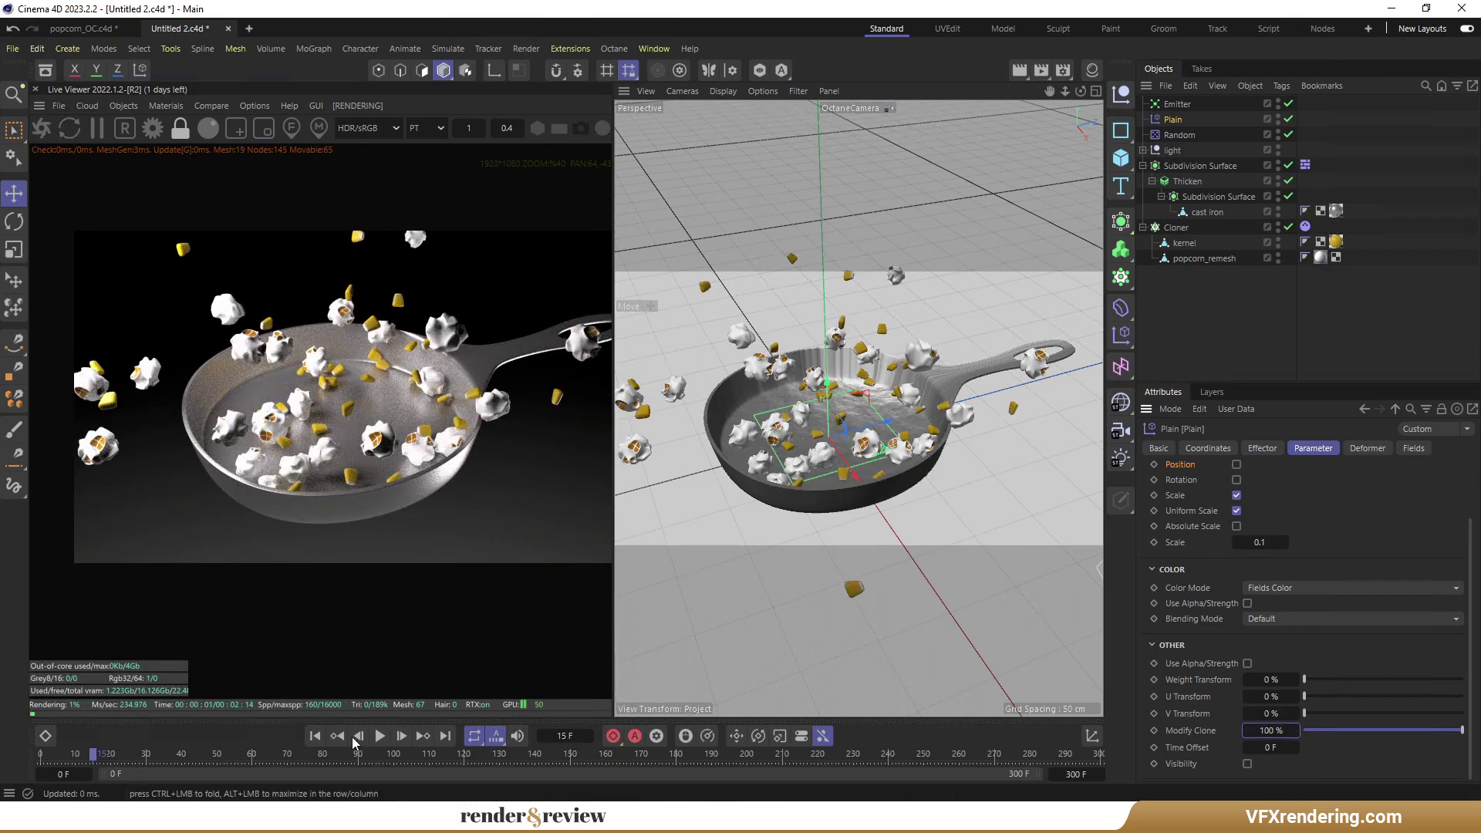
pyautogui.click(381, 737)
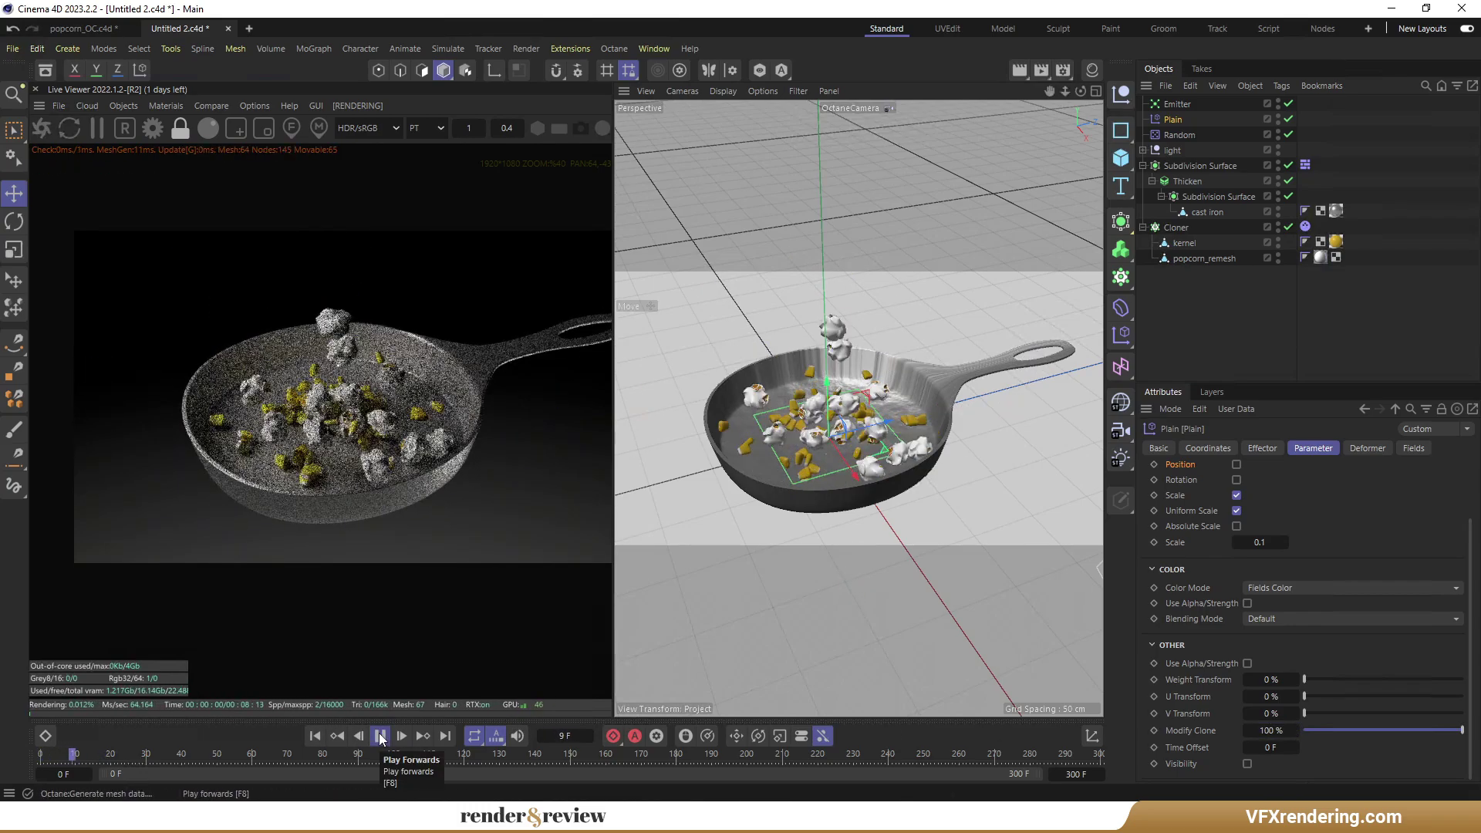
pyautogui.click(380, 736)
pyautogui.click(1173, 118)
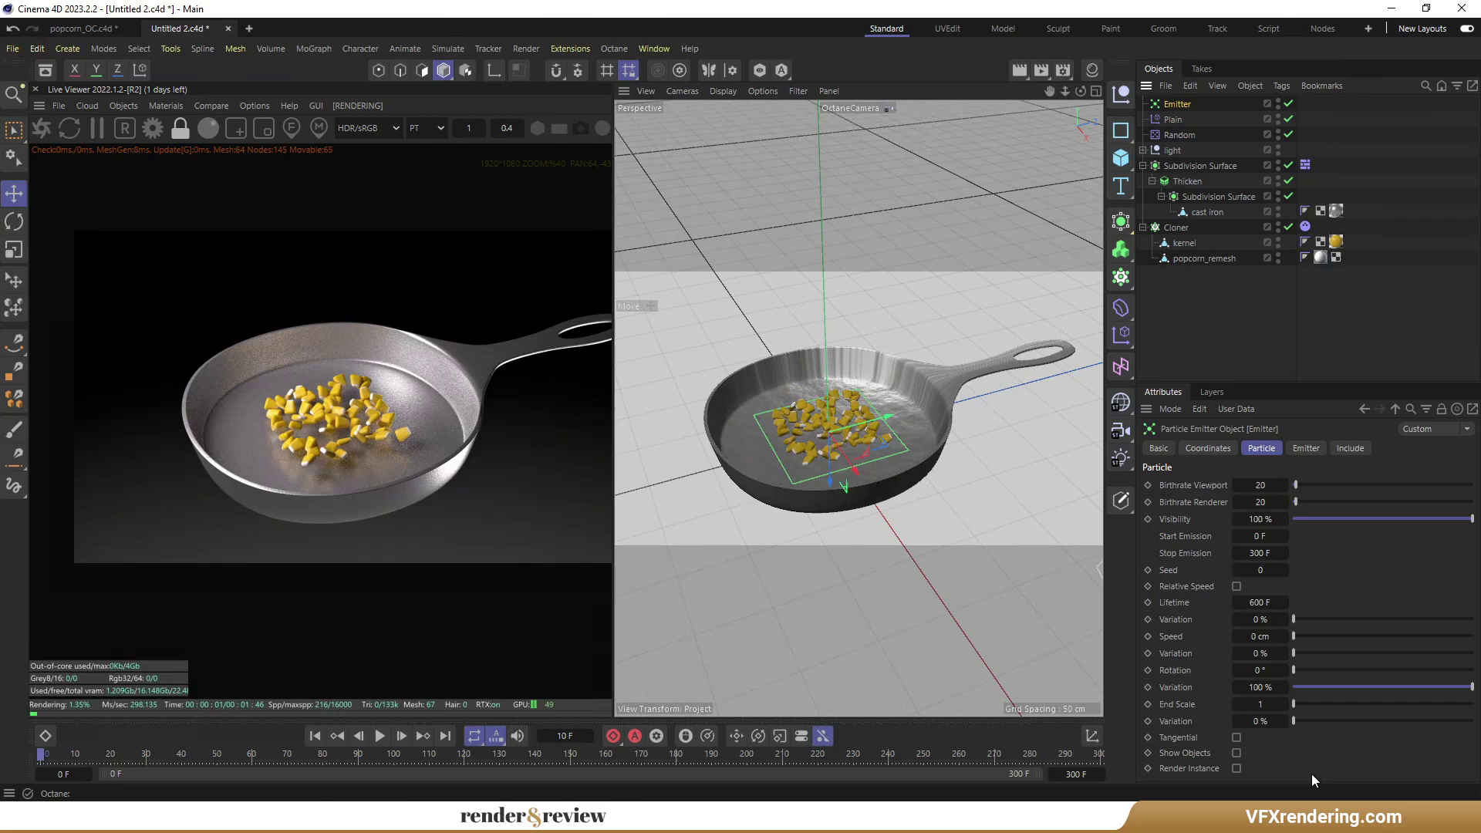
# Set the Emitter field layer Radius to 20 cm and play to check the popping.
pyautogui.click(1413, 448)
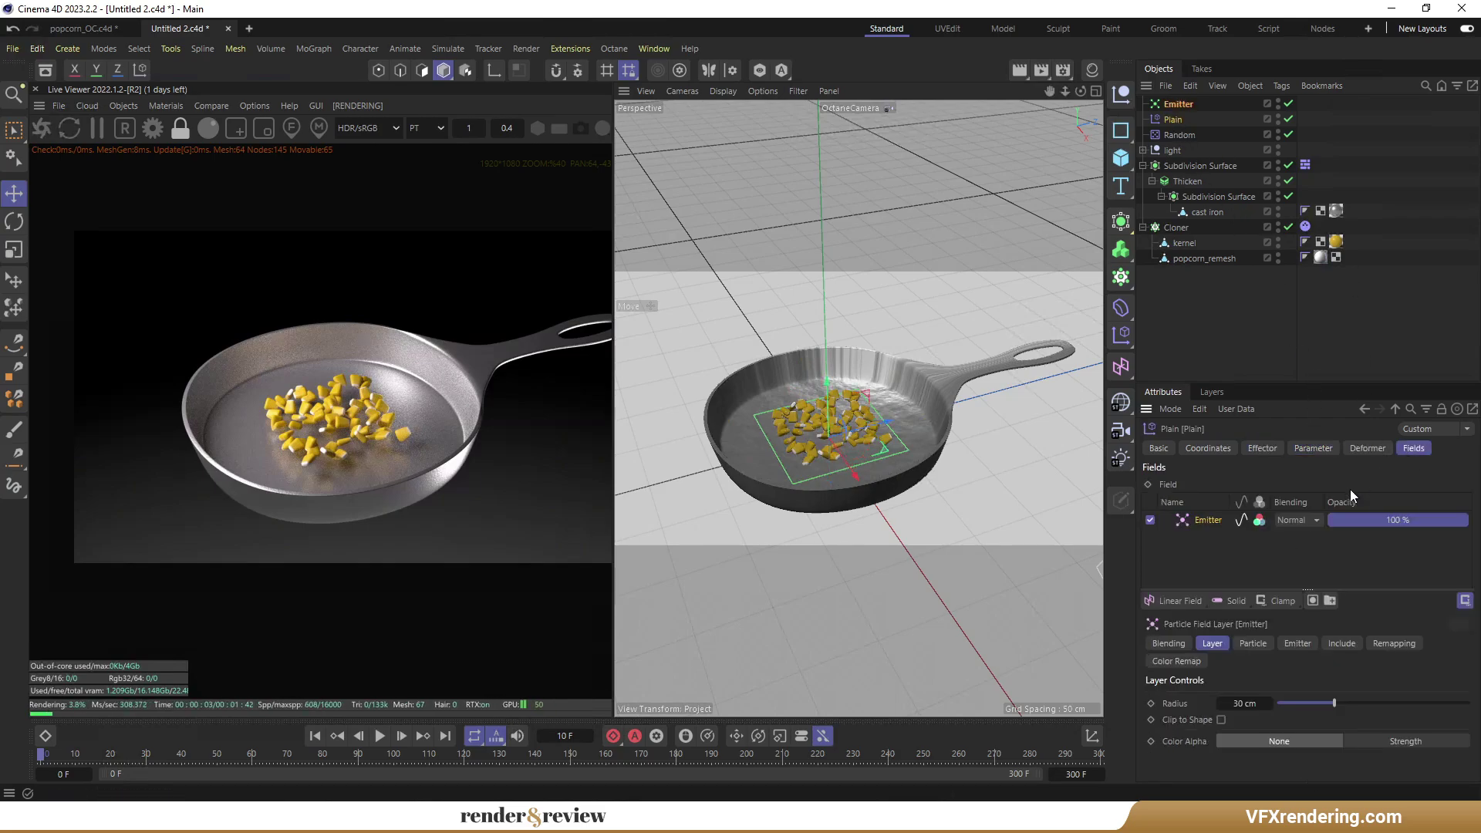
pyautogui.write('20')
pyautogui.press('Return')
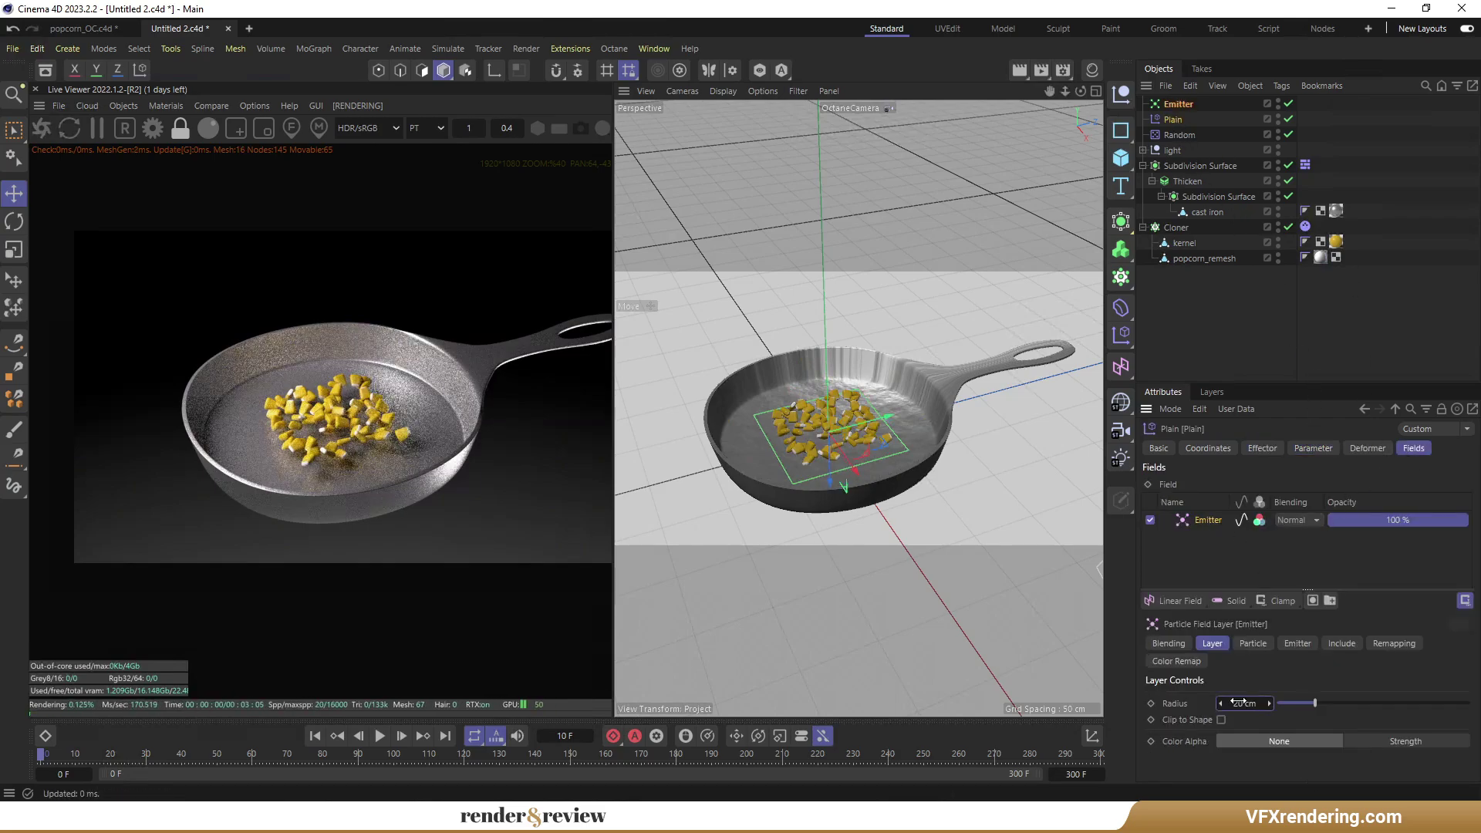
pyautogui.click(379, 736)
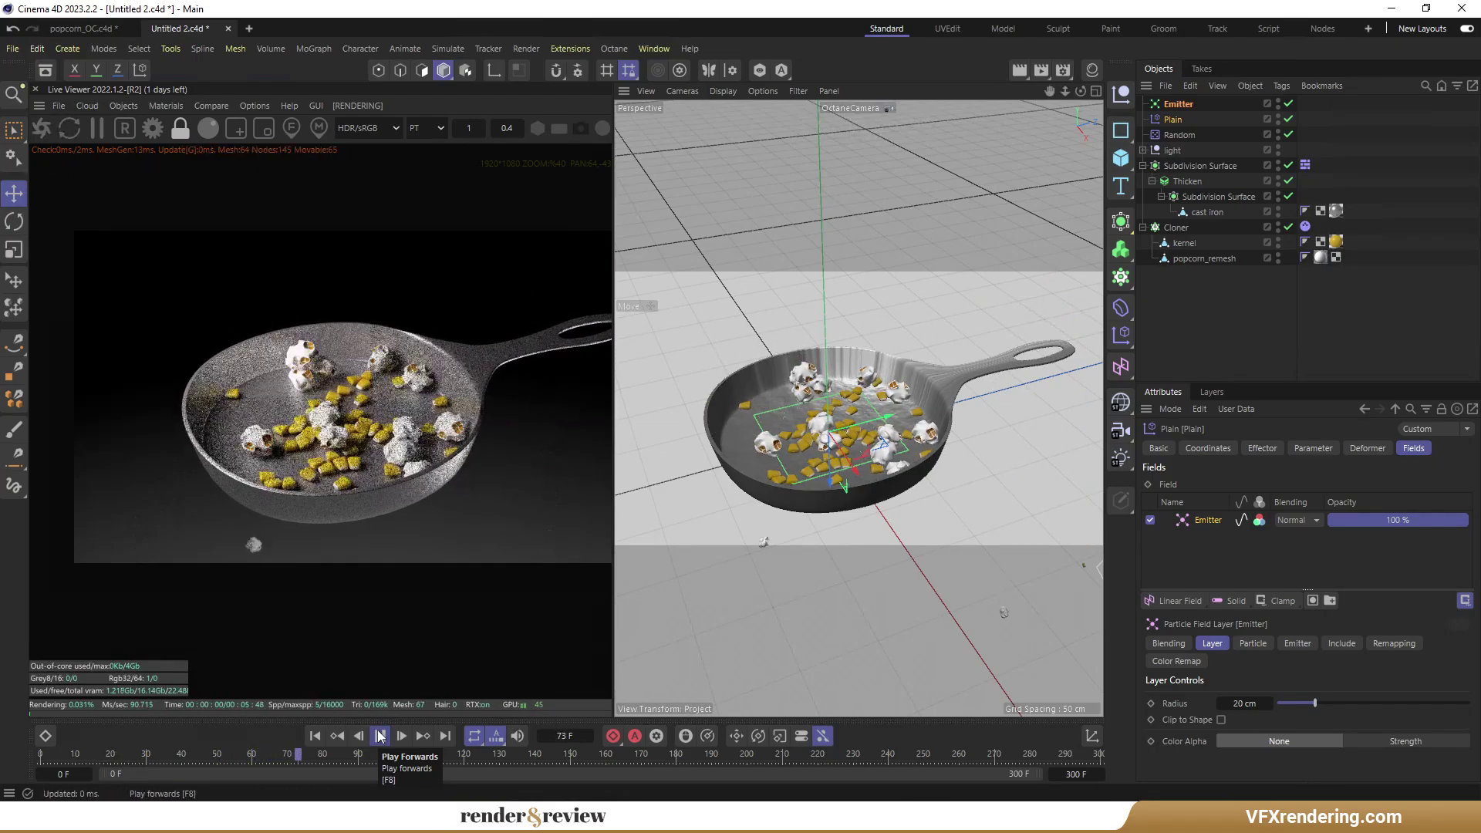
pyautogui.click(379, 735)
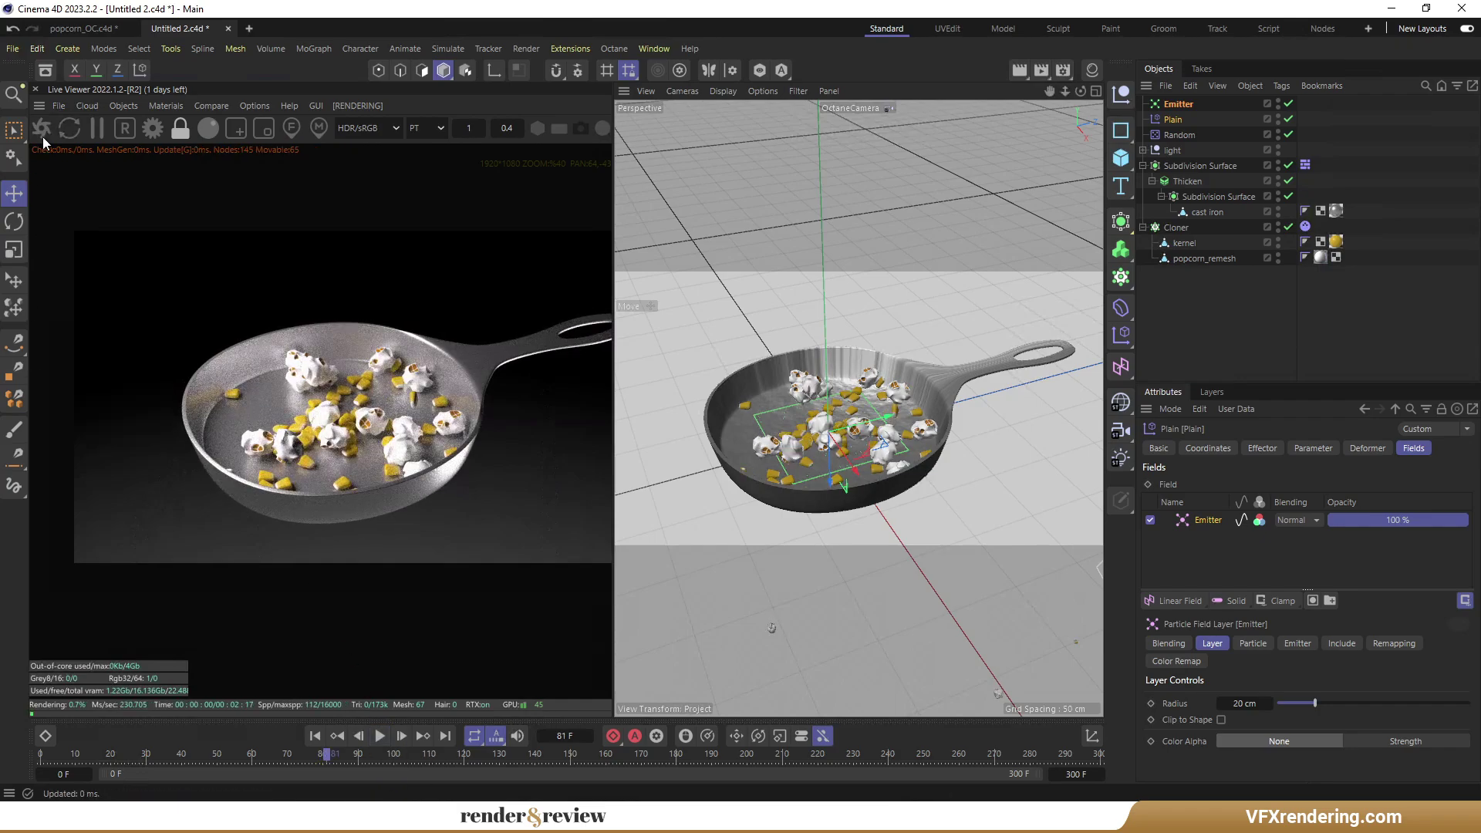
pyautogui.click(380, 736)
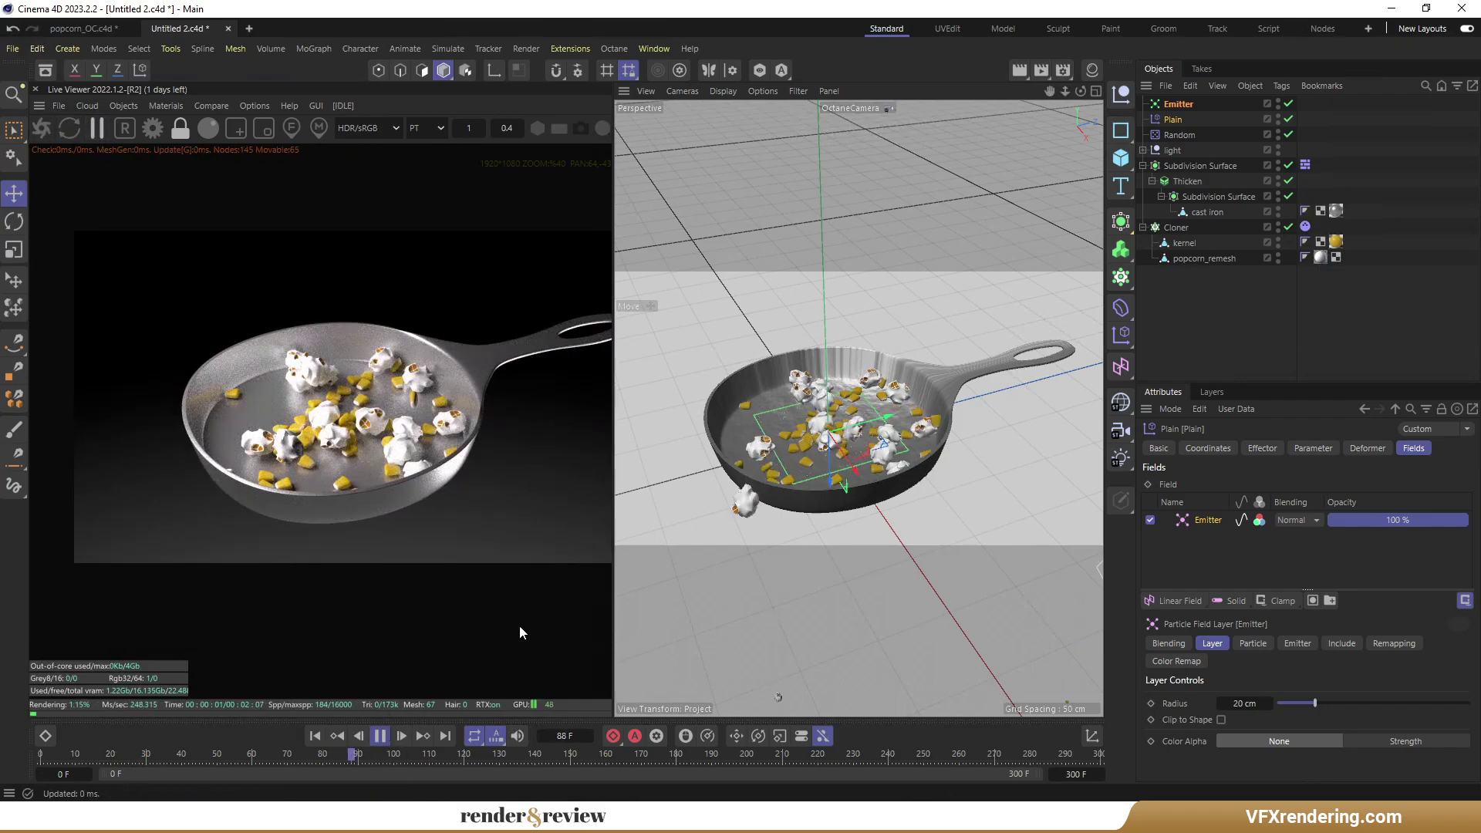
# Close the Octane Live Viewer, stop playback, and rewind to the first frame.
pyautogui.scroll(5, 833, 440)
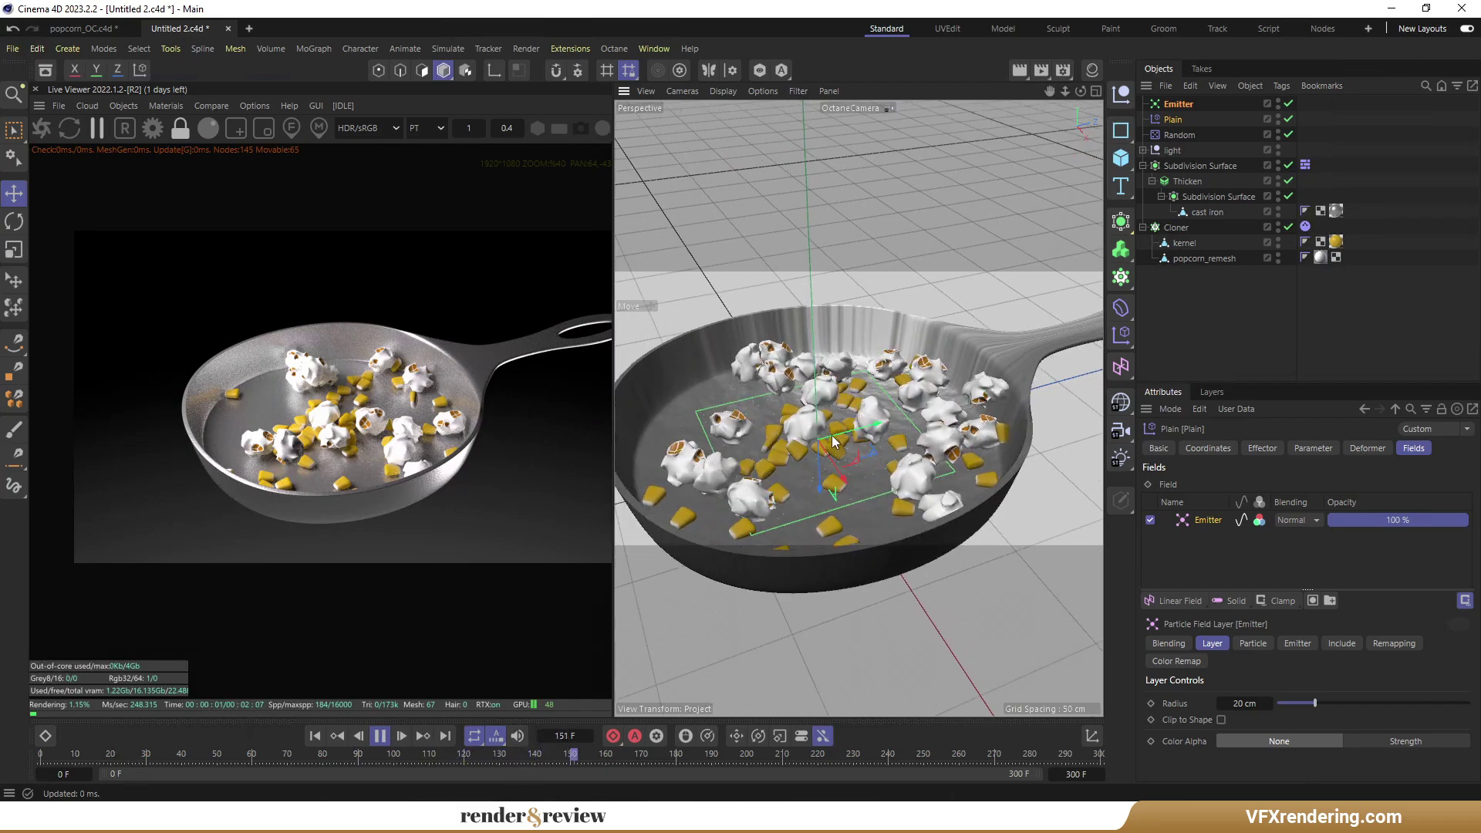
pyautogui.click(35, 89)
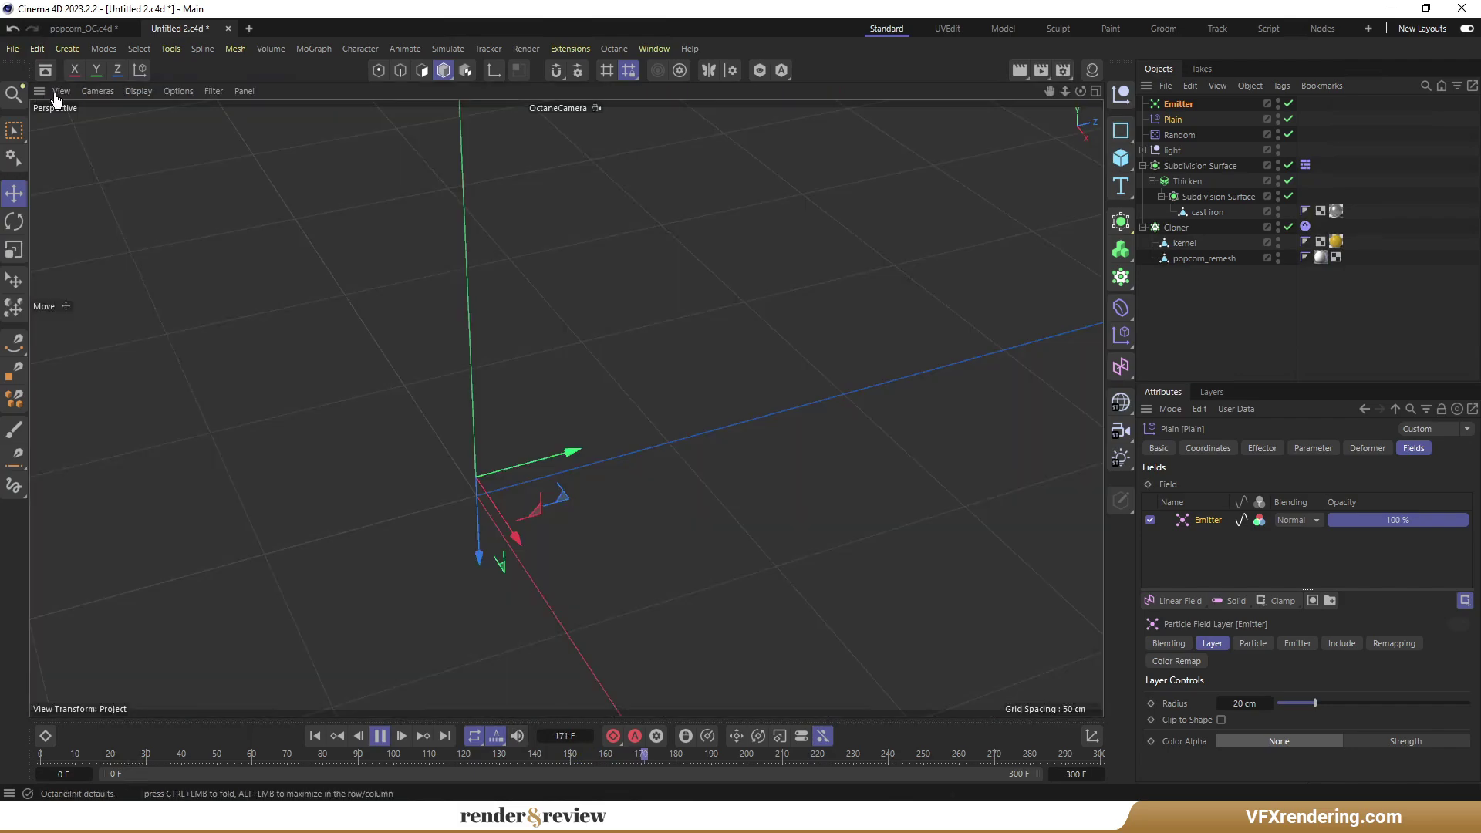
pyautogui.scroll(-2, 499, 430)
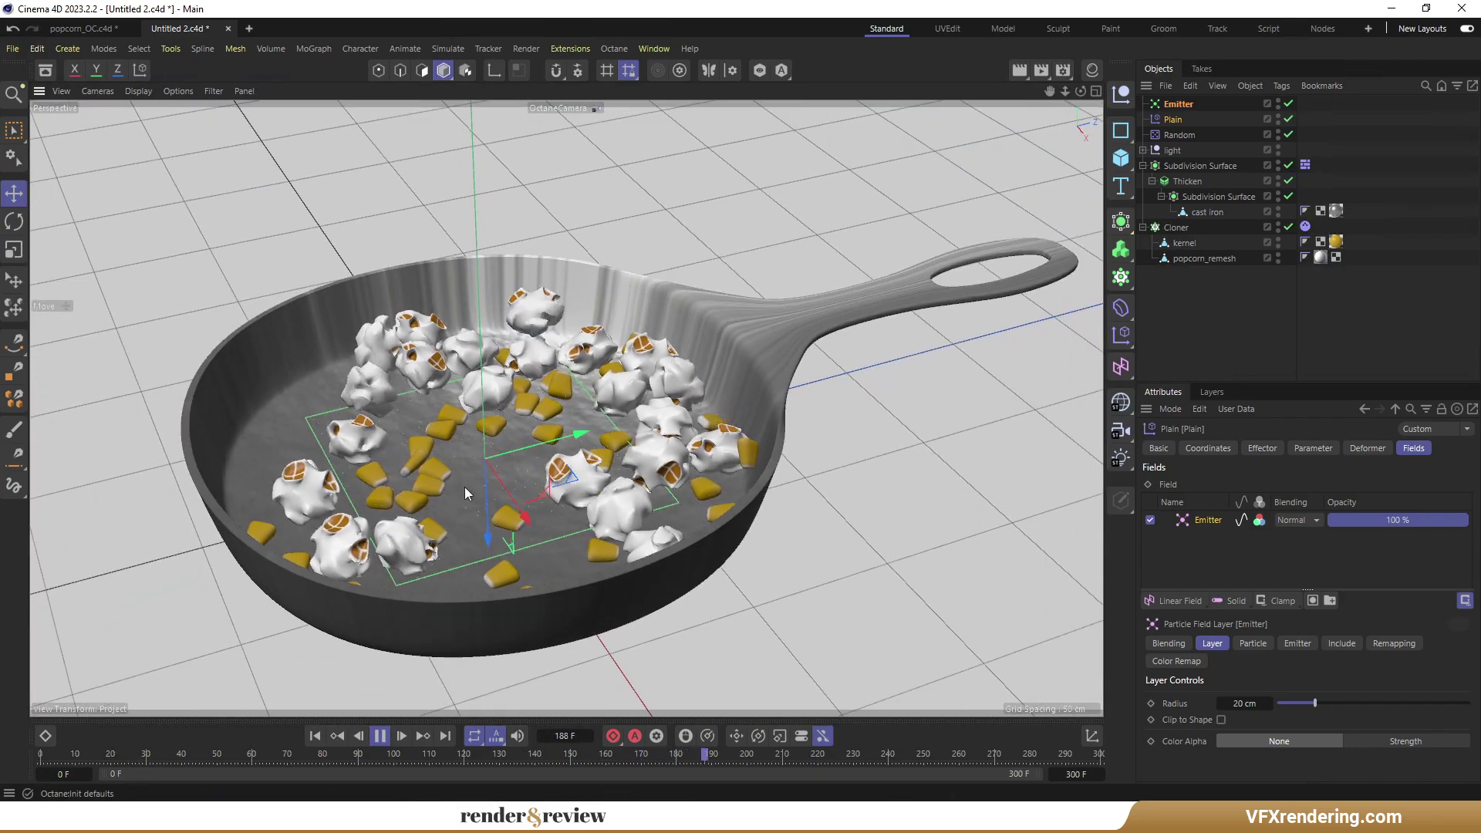
pyautogui.scroll(-1, 503, 464)
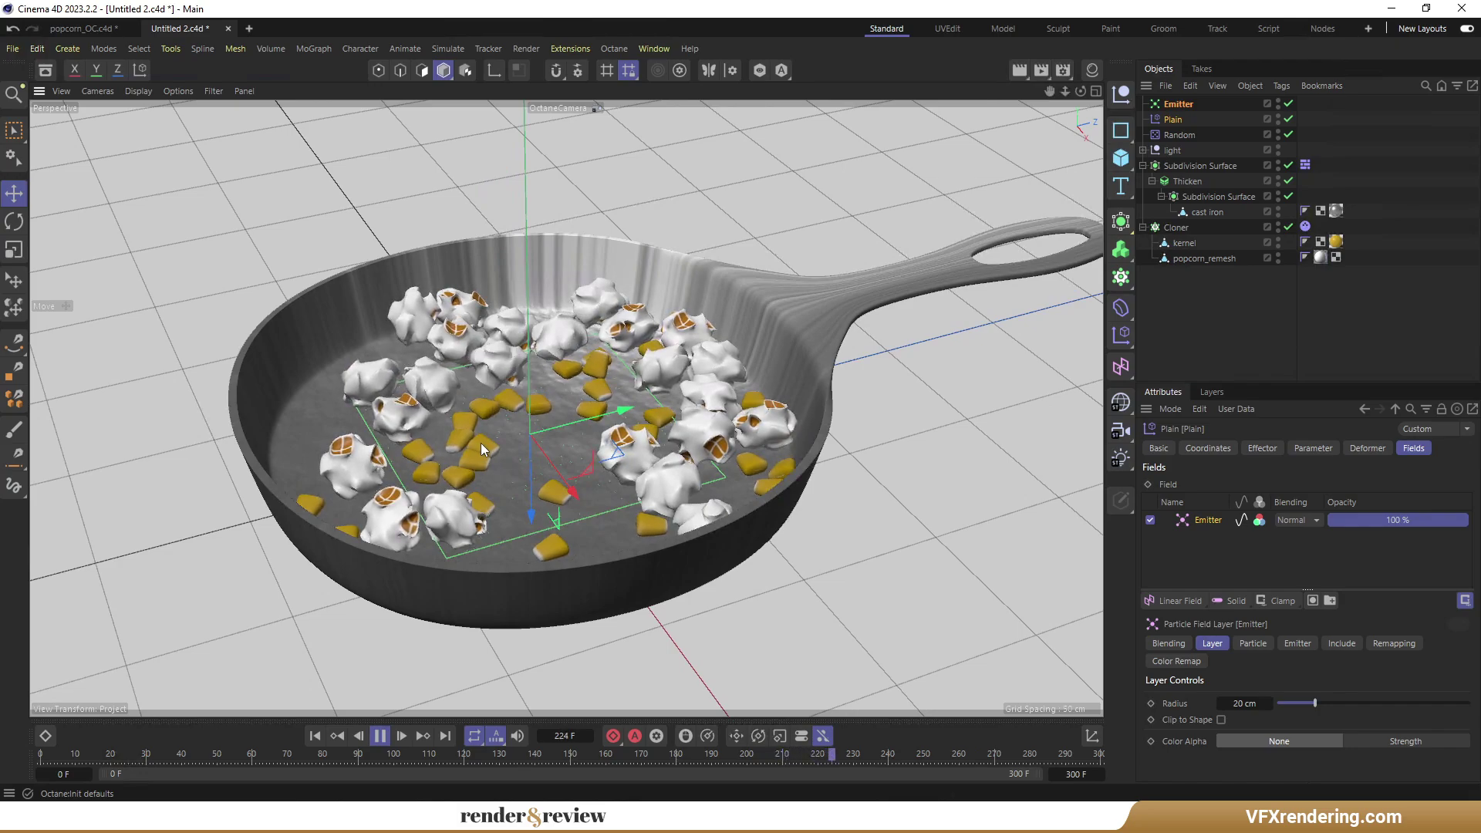
pyautogui.press('space')
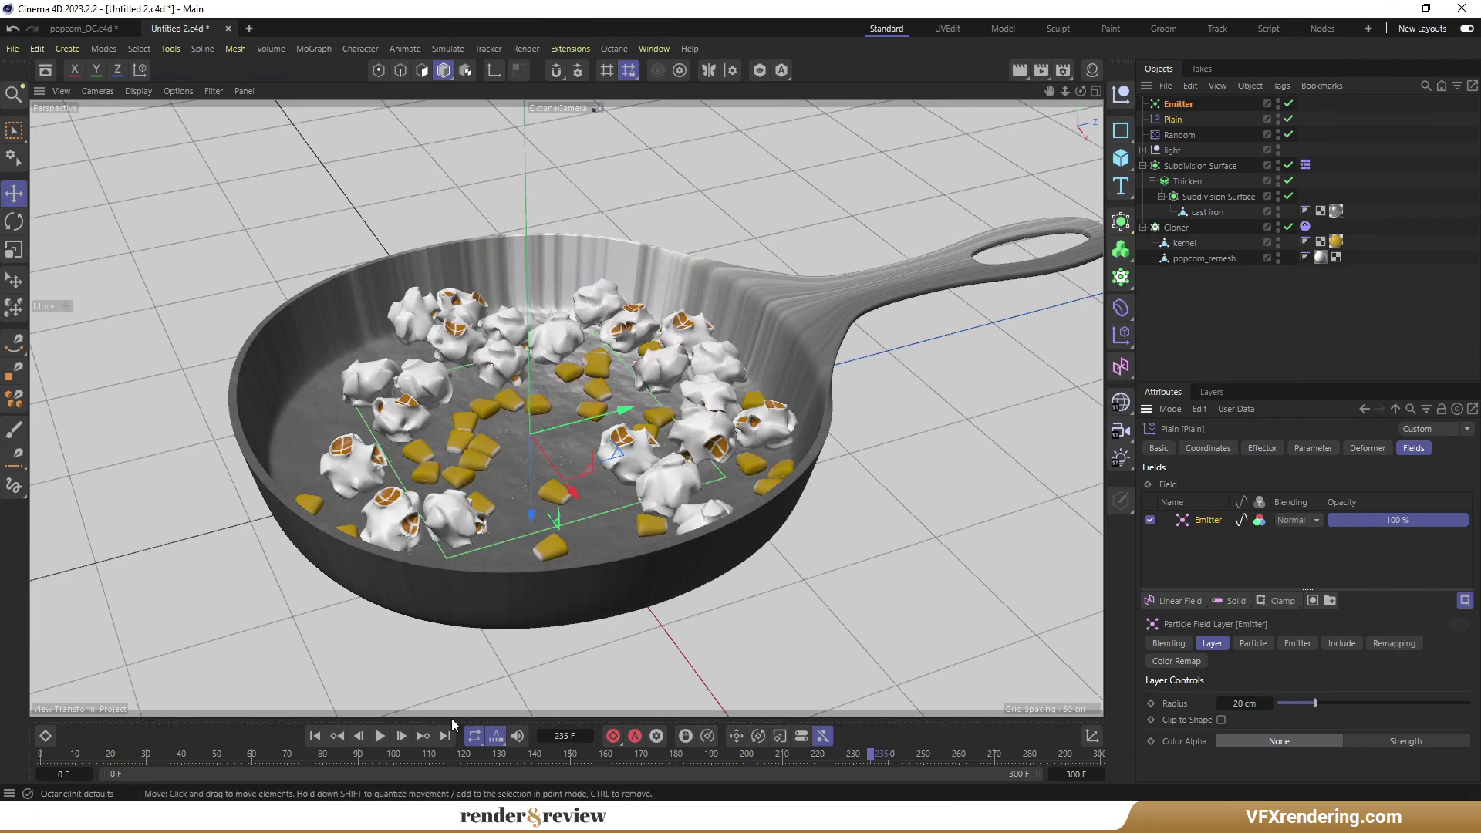
pyautogui.click(314, 735)
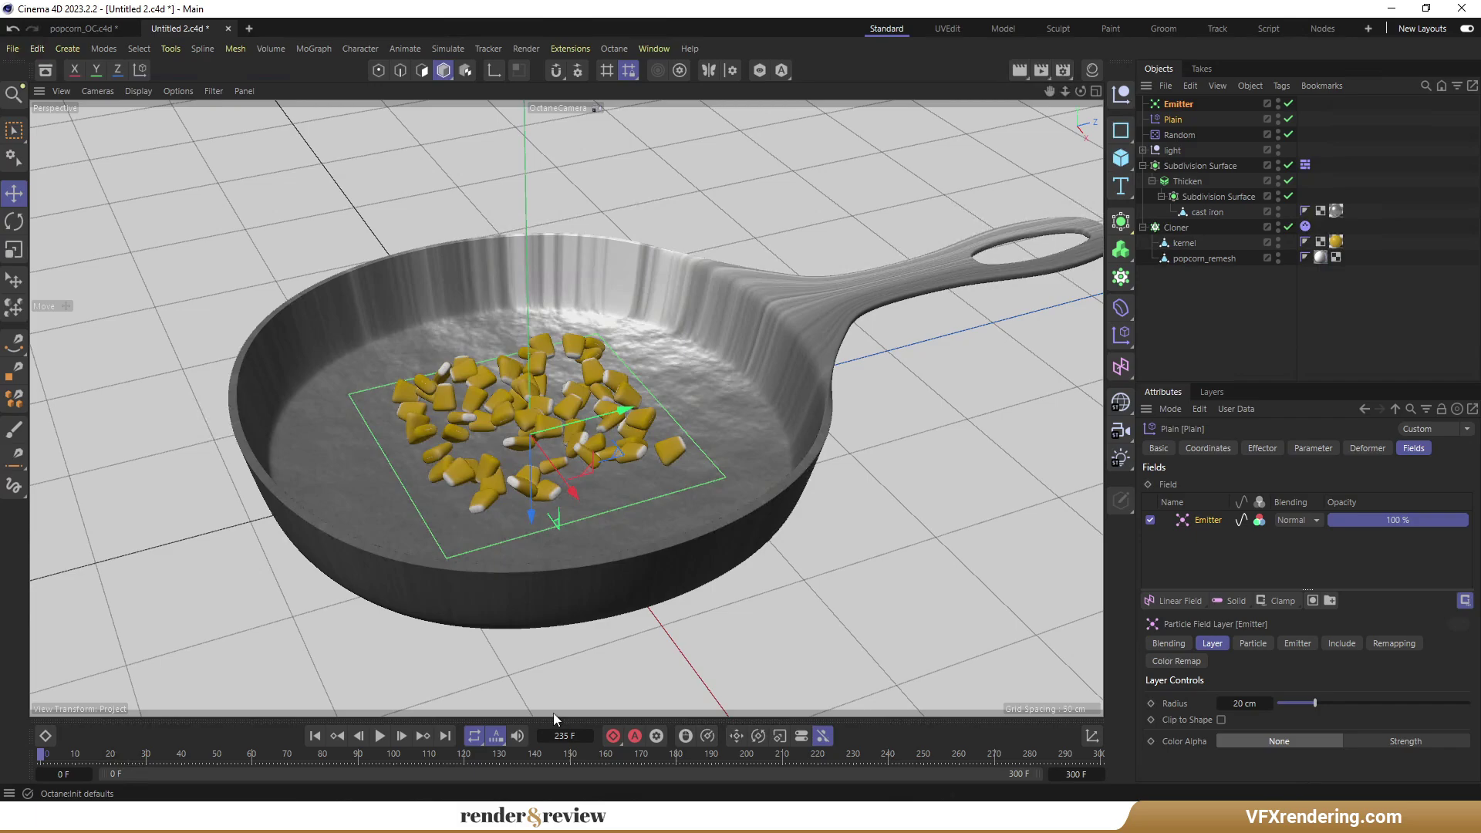
# Keyframe the field Radius at 0 cm on frames 0 and 20, and 20 cm at frame 50.
pyautogui.click(1150, 703)
pyautogui.moveTo(39, 758); pyautogui.dragTo(121, 763)
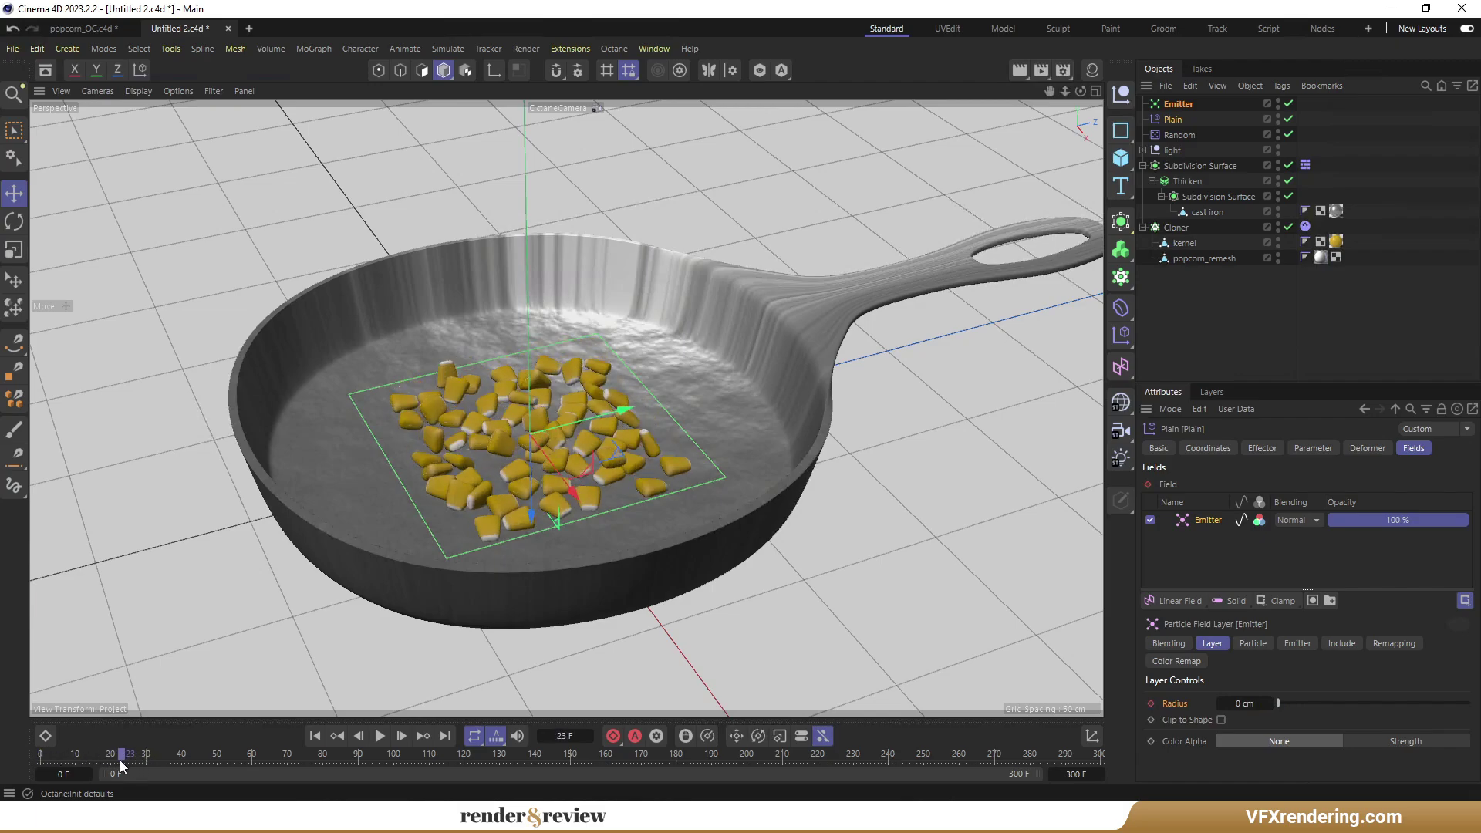
pyautogui.click(1151, 703)
pyautogui.moveTo(114, 758); pyautogui.dragTo(219, 764)
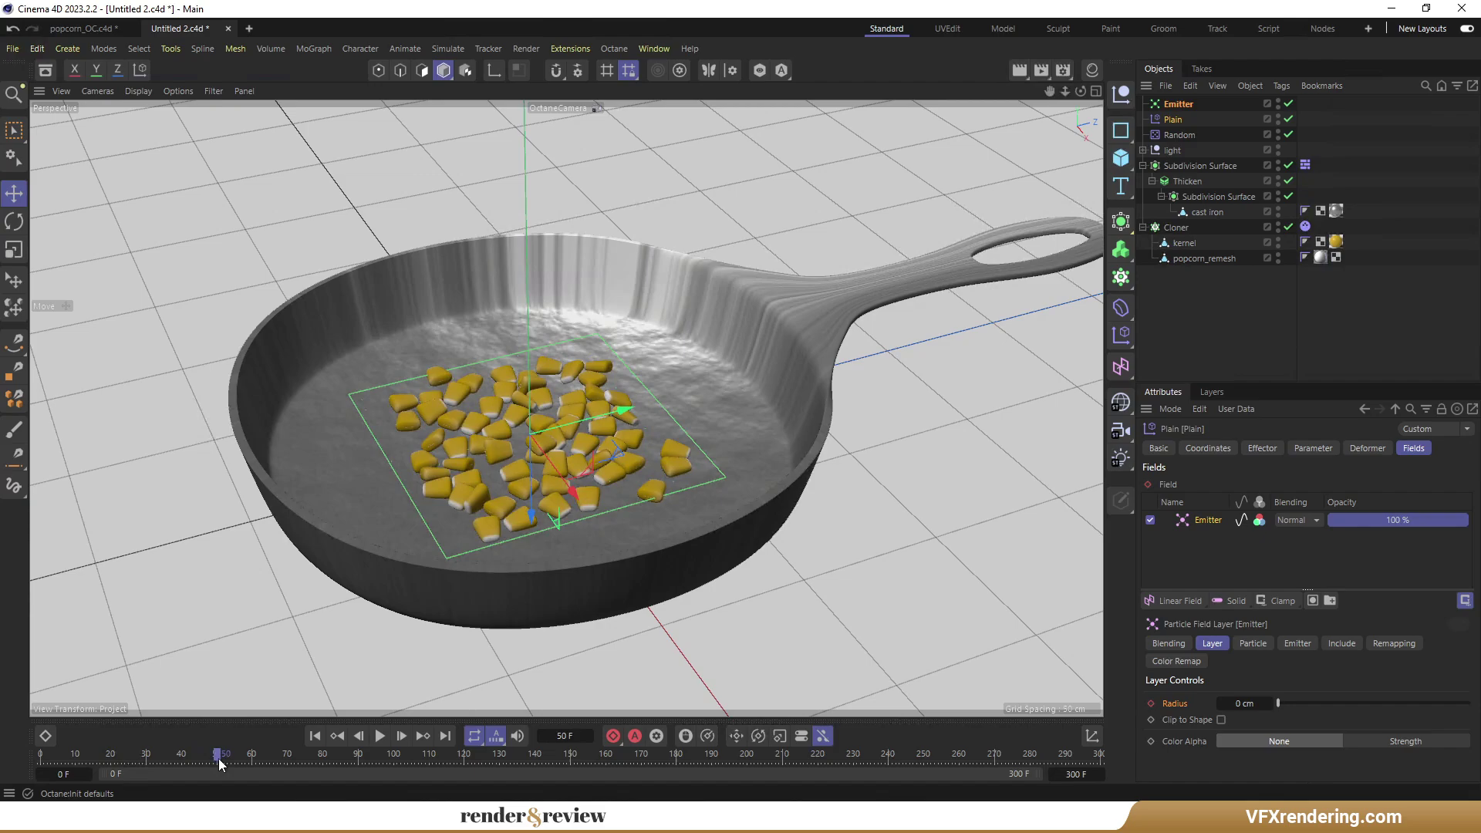
pyautogui.click(1244, 703)
pyautogui.write('20')
pyautogui.press('Return')
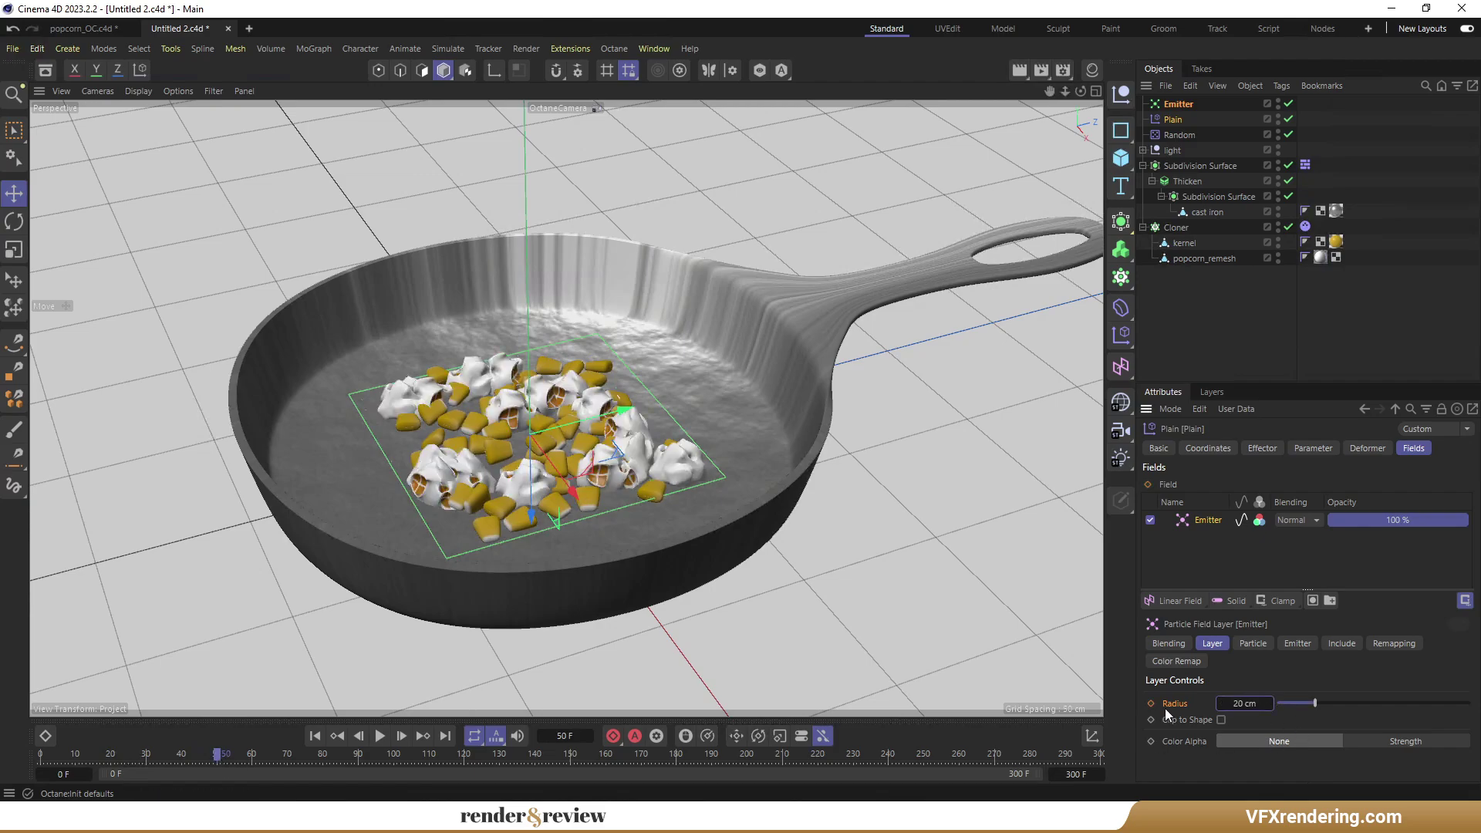
# Keyframe the Radius at 40 cm near frame 258 and play the animation.
pyautogui.moveTo(218, 762); pyautogui.dragTo(775, 769)
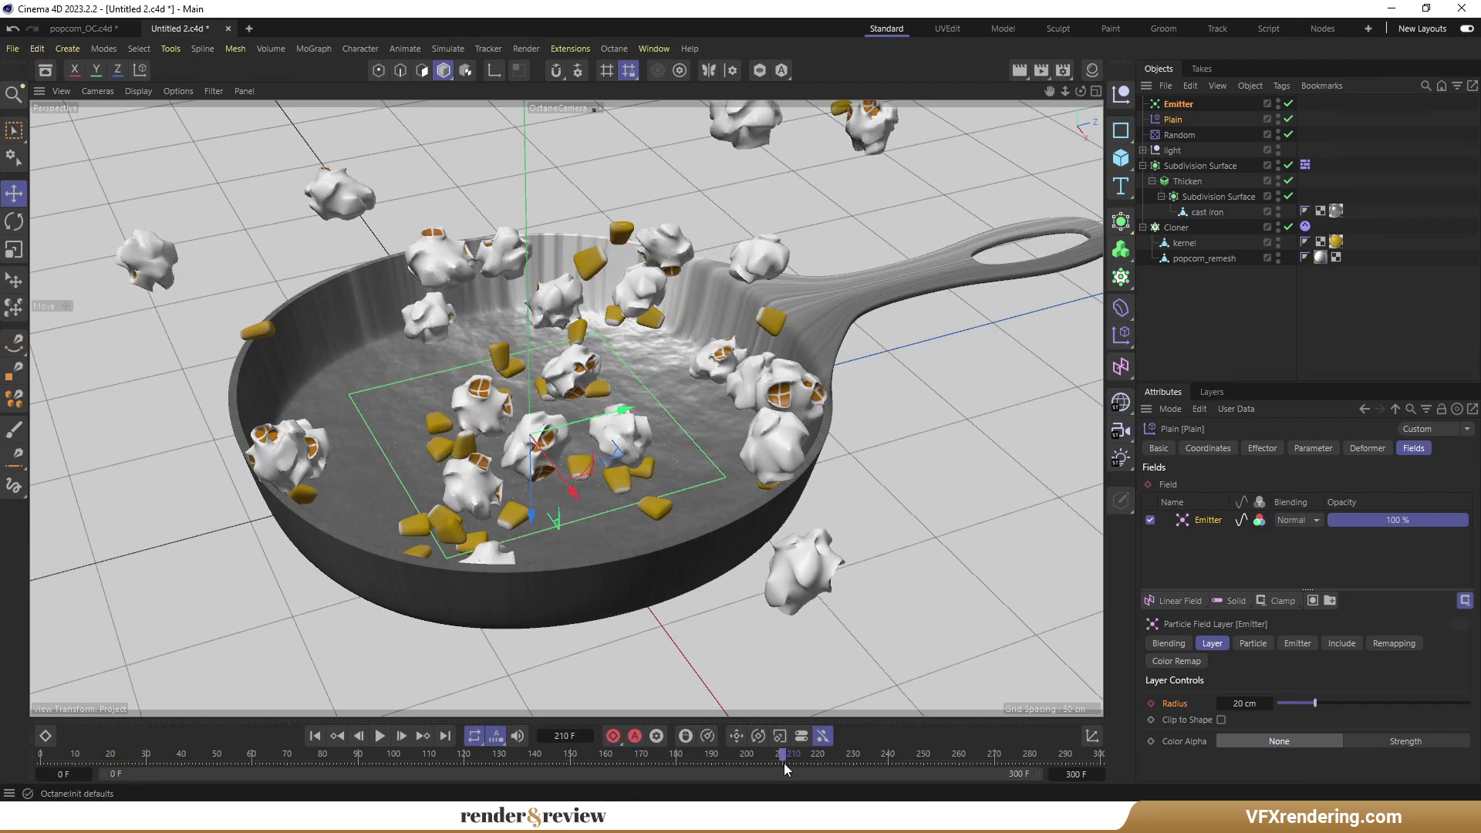
pyautogui.moveTo(783, 758); pyautogui.dragTo(966, 758)
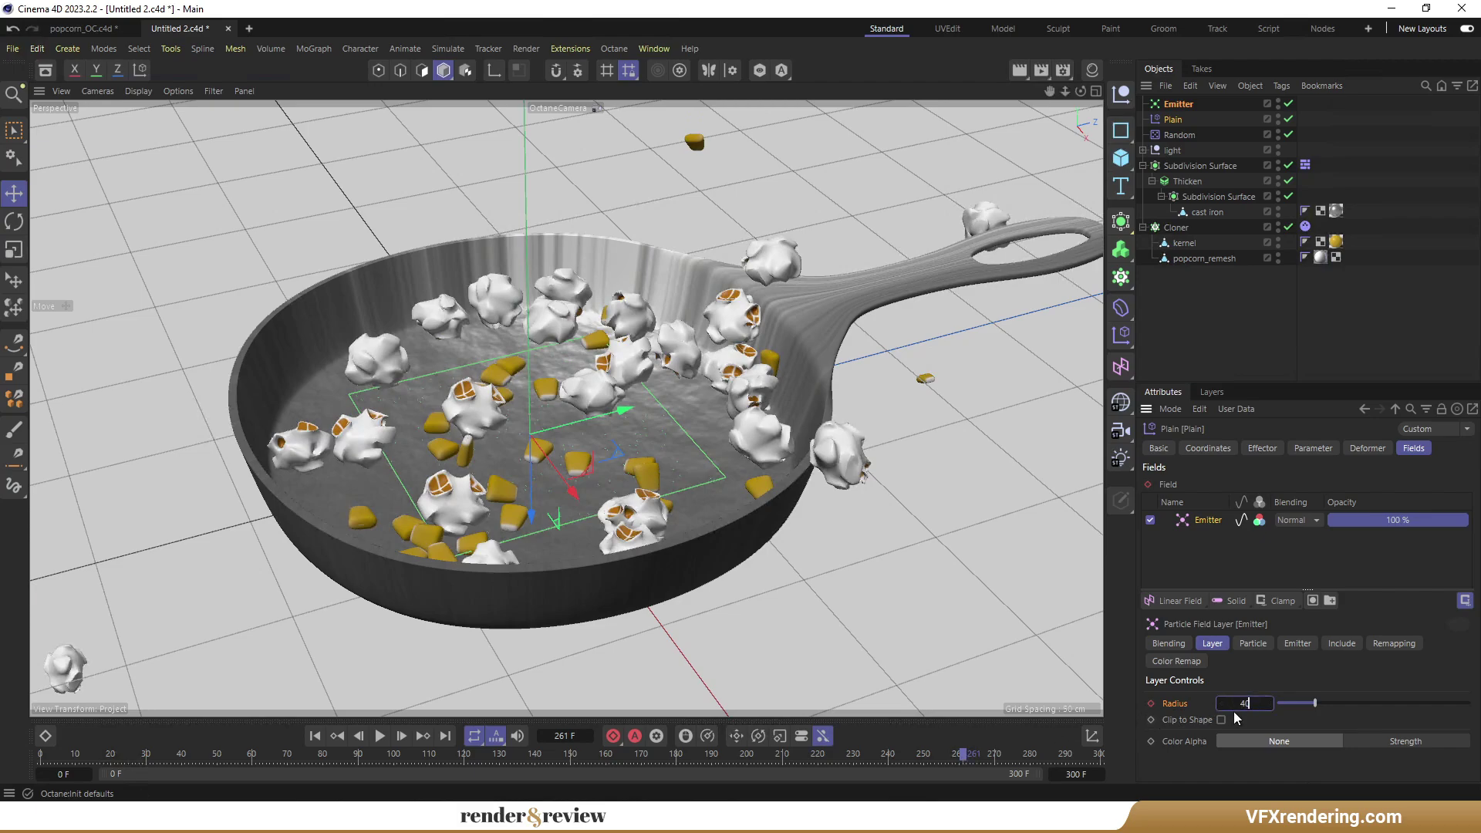
pyautogui.write('40')
pyautogui.press('Return')
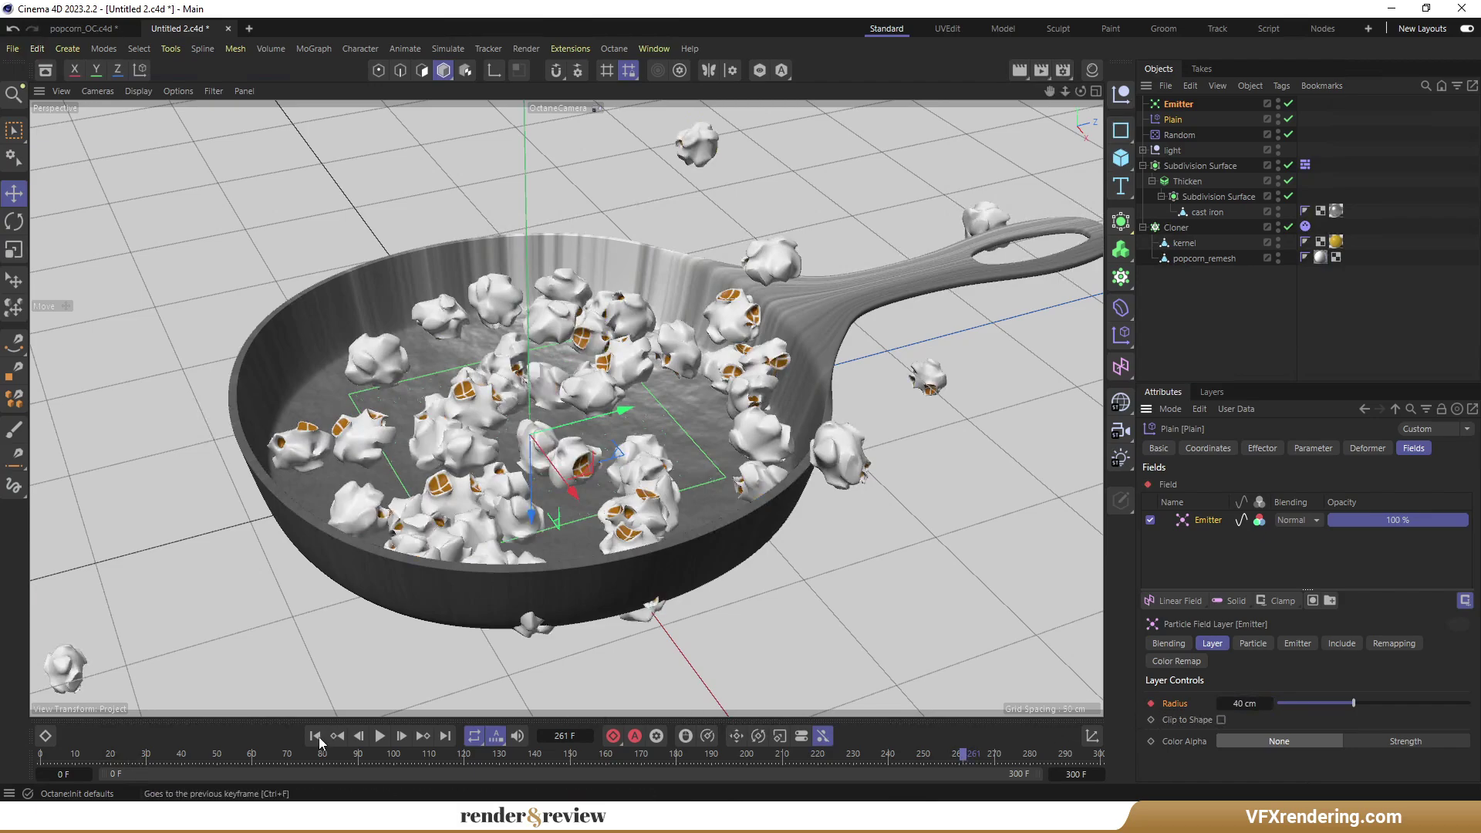
pyautogui.click(380, 736)
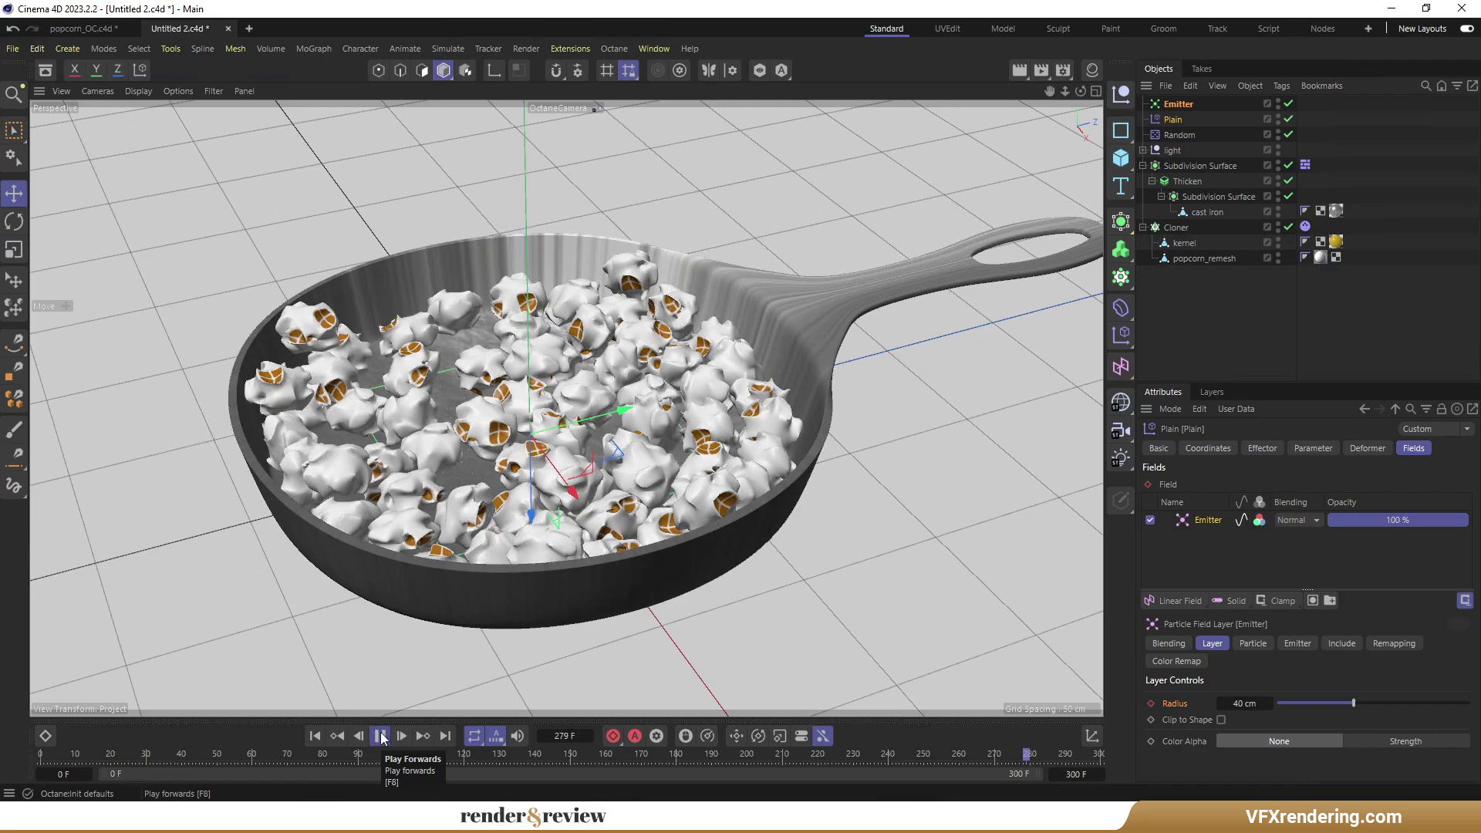
pyautogui.click(381, 736)
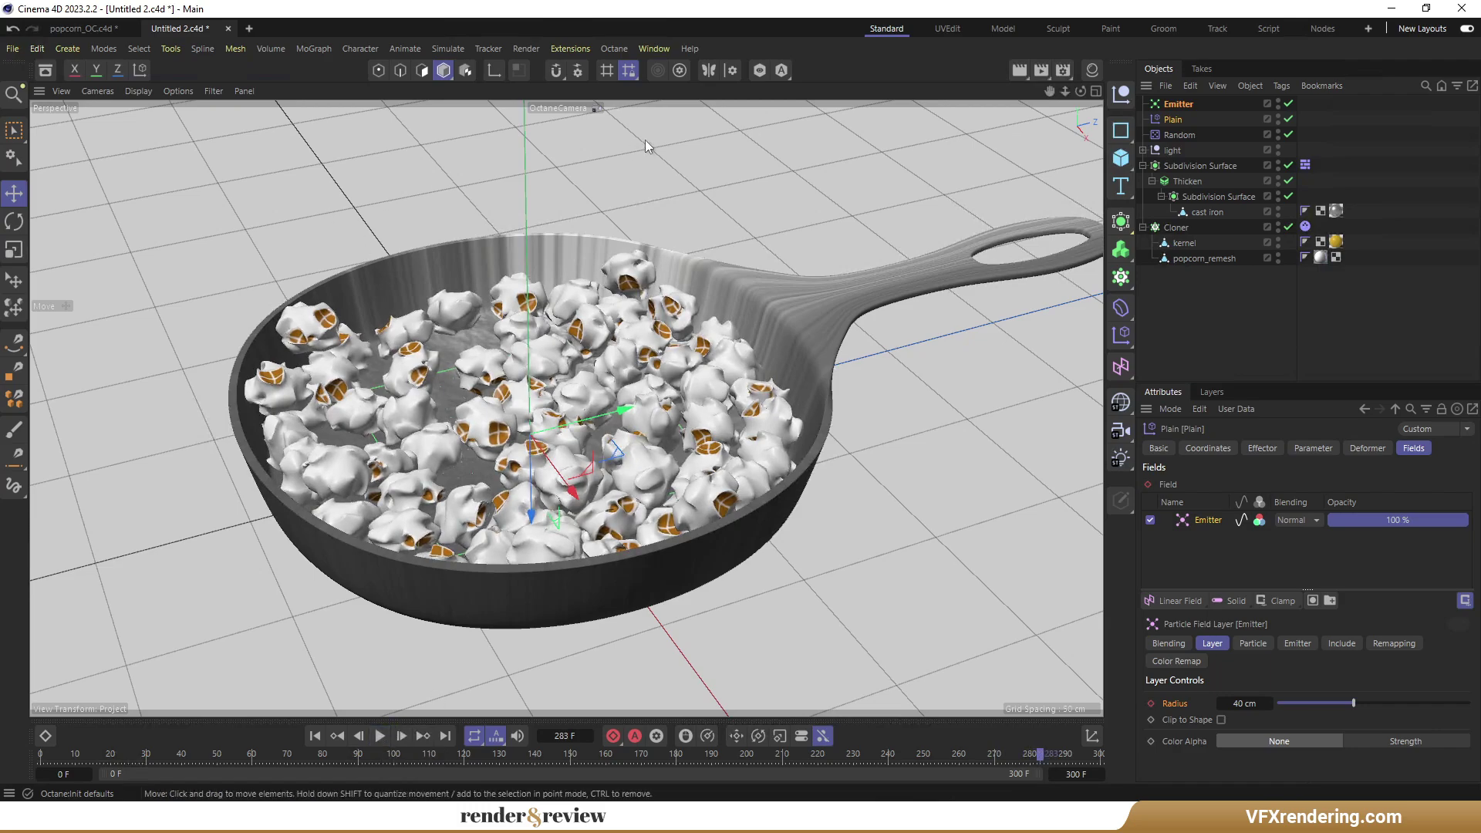
# Reopen the Octane Live Viewer, dock it beside the viewport, and restart the render.
pyautogui.click(614, 48)
pyautogui.click(635, 89)
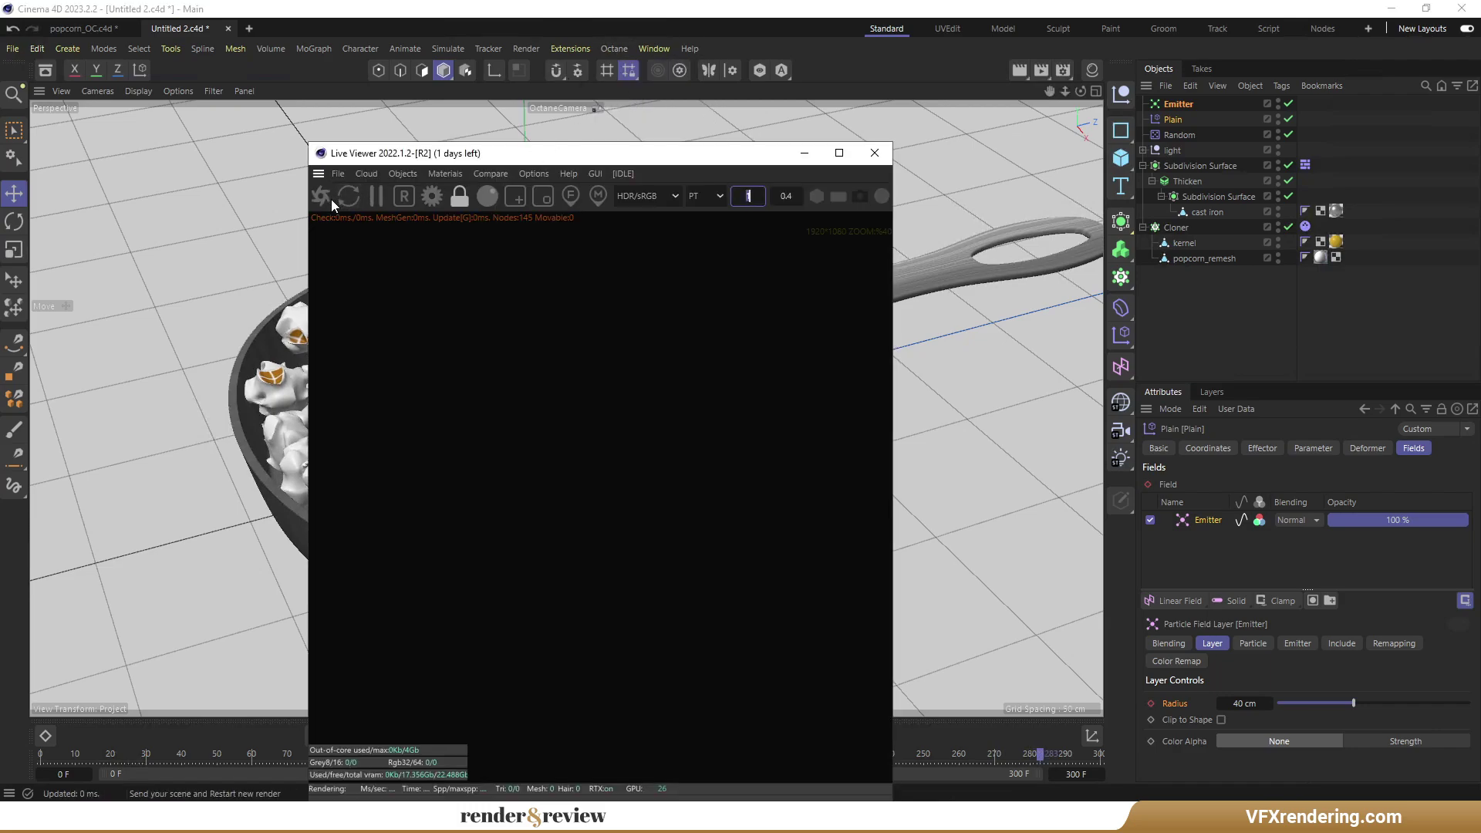
pyautogui.moveTo(316, 177); pyautogui.dragTo(75, 189)
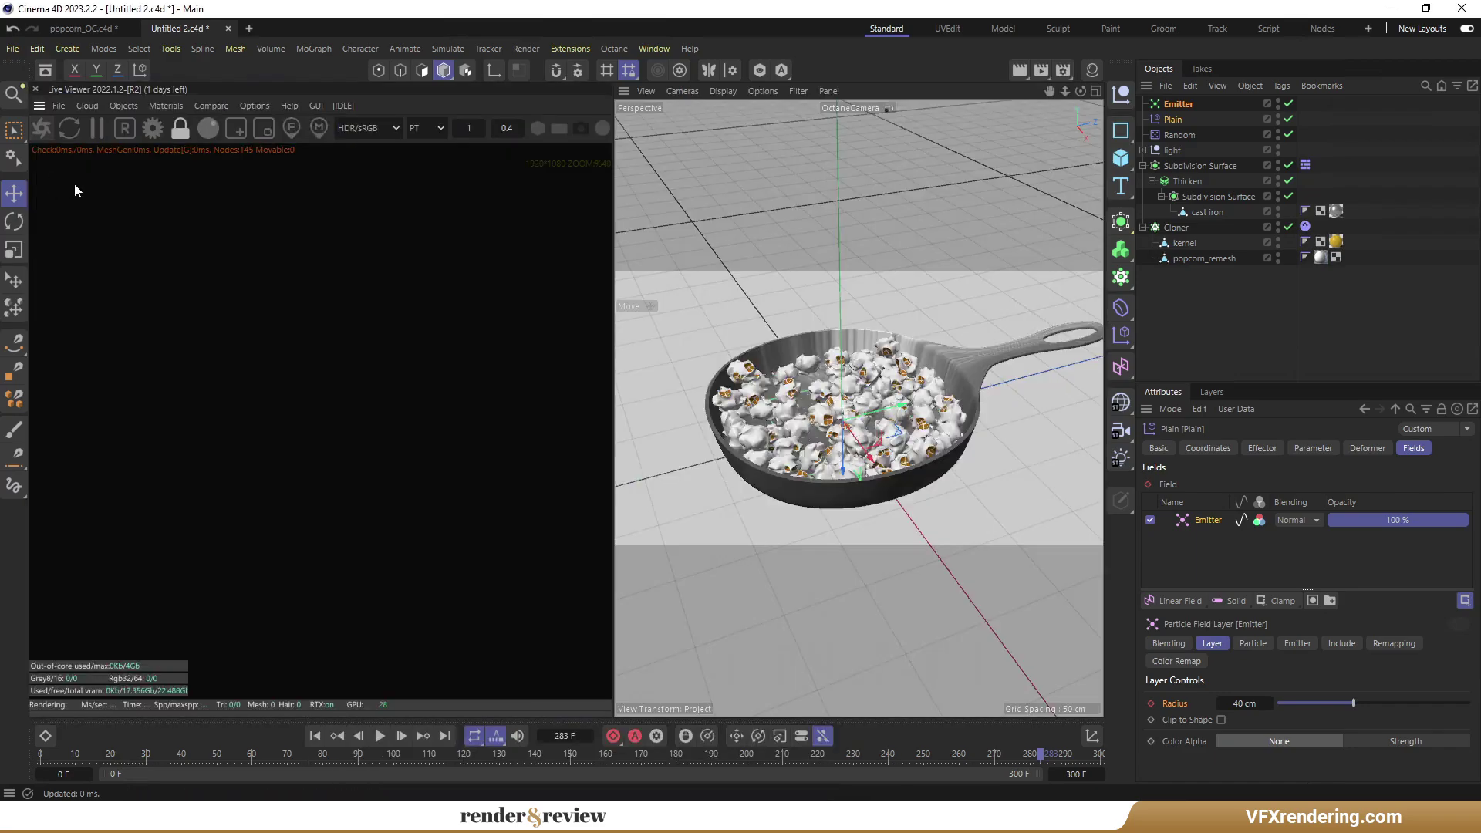
pyautogui.click(76, 131)
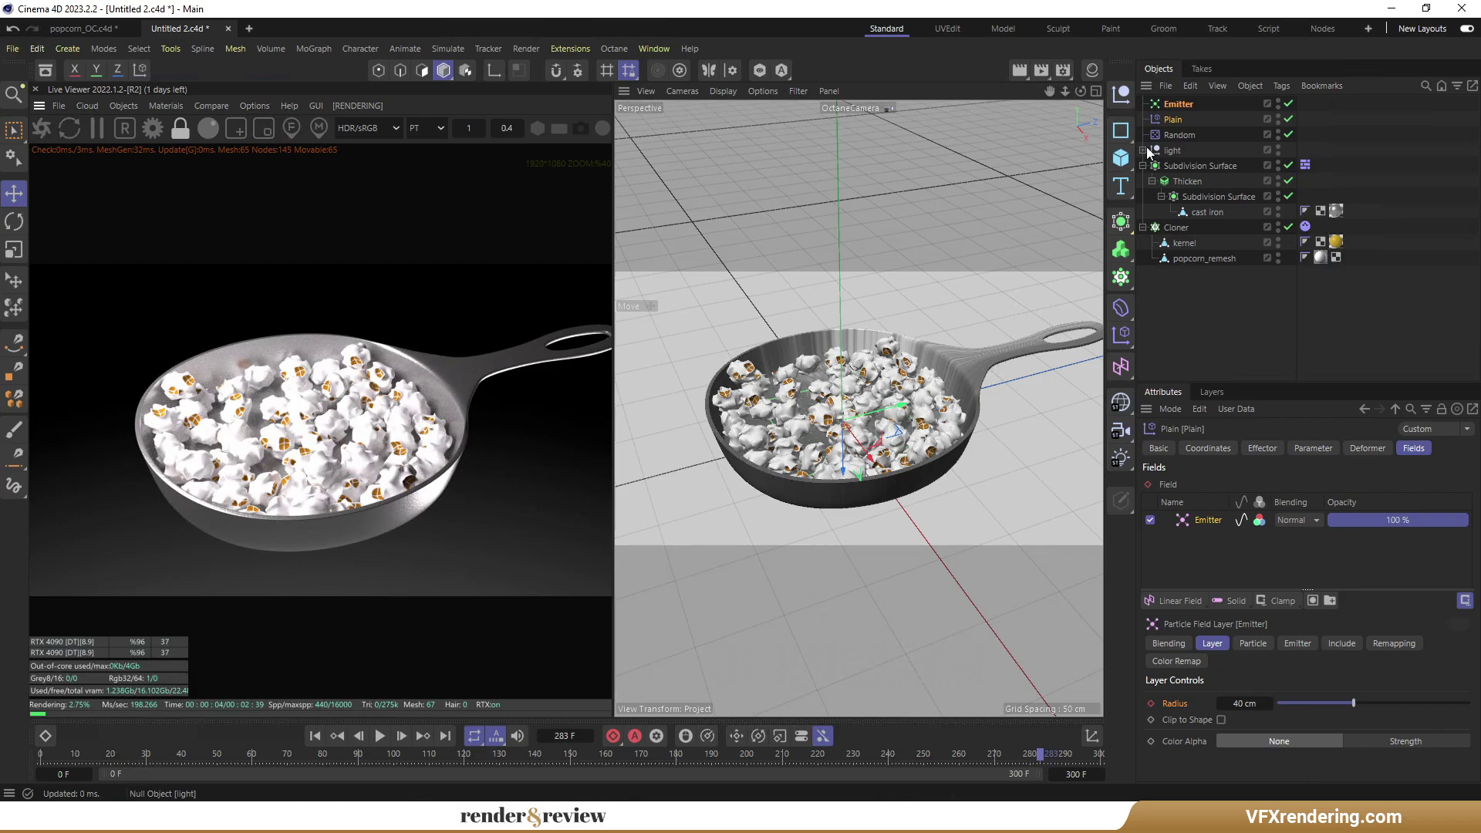
# Set OctaneSky.1's type to Visible environment and re-render.
pyautogui.click(1144, 151)
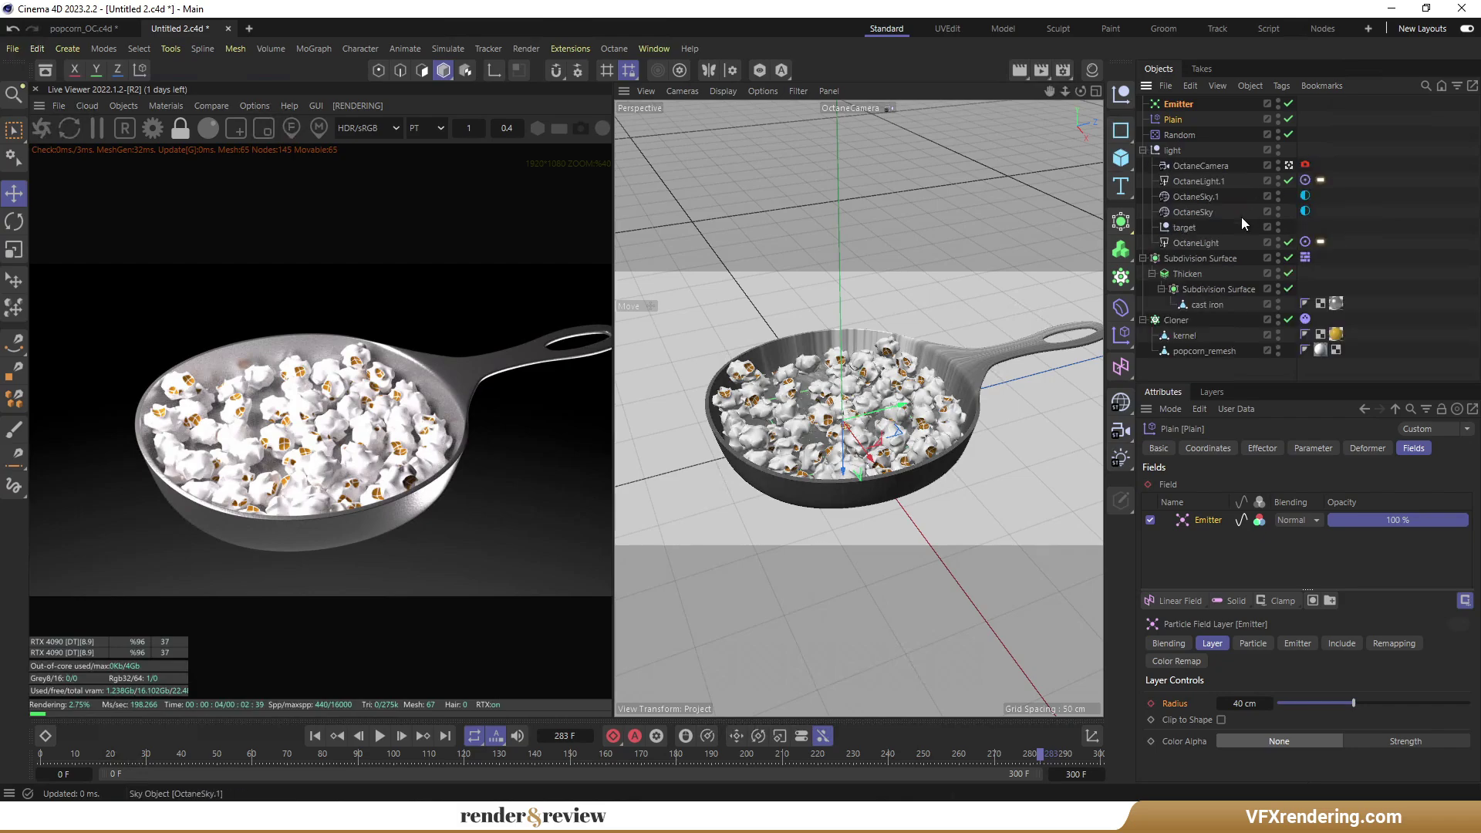
pyautogui.click(1201, 243)
pyautogui.click(1201, 213)
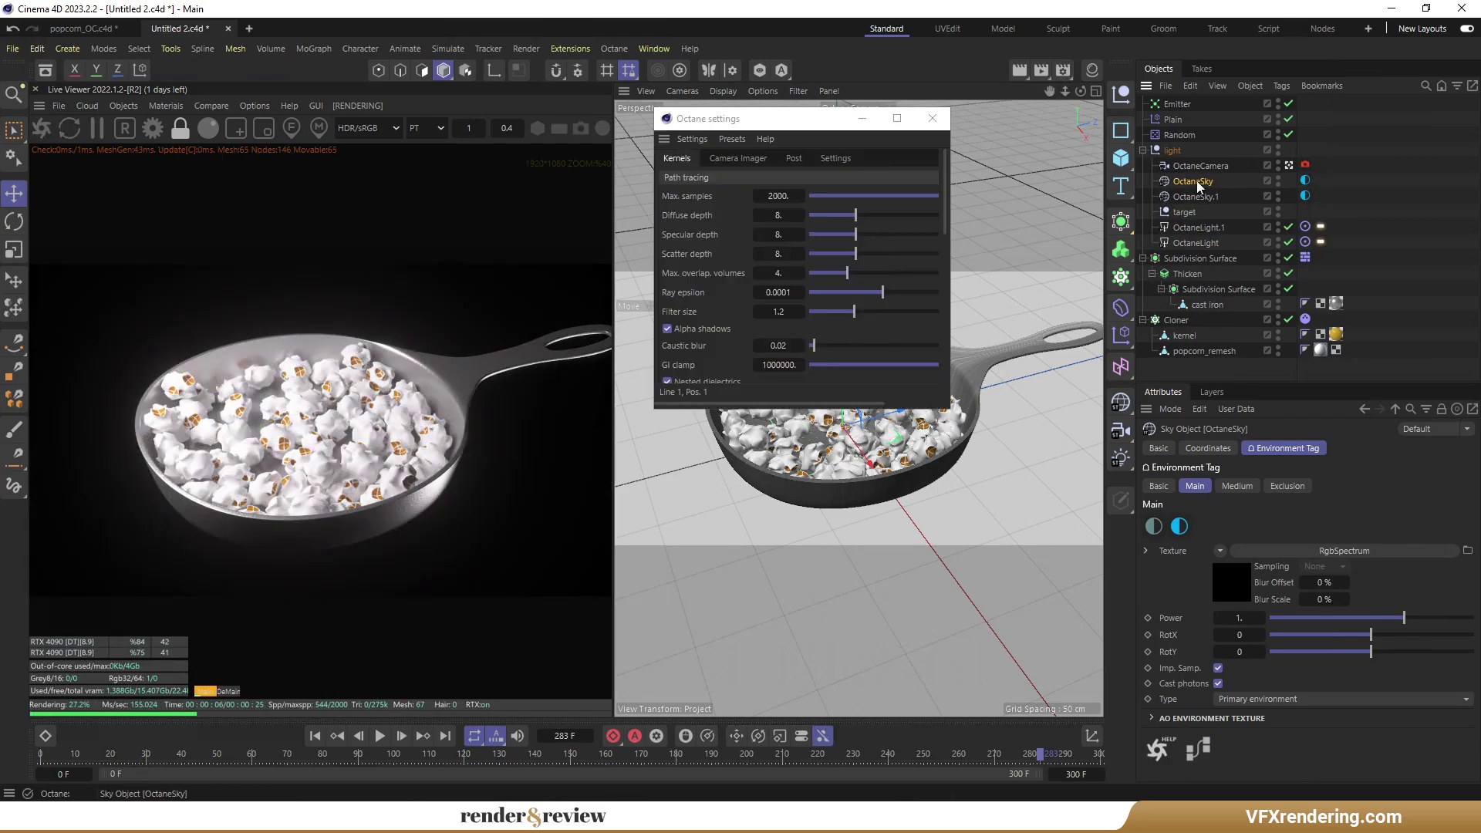
pyautogui.click(1196, 191)
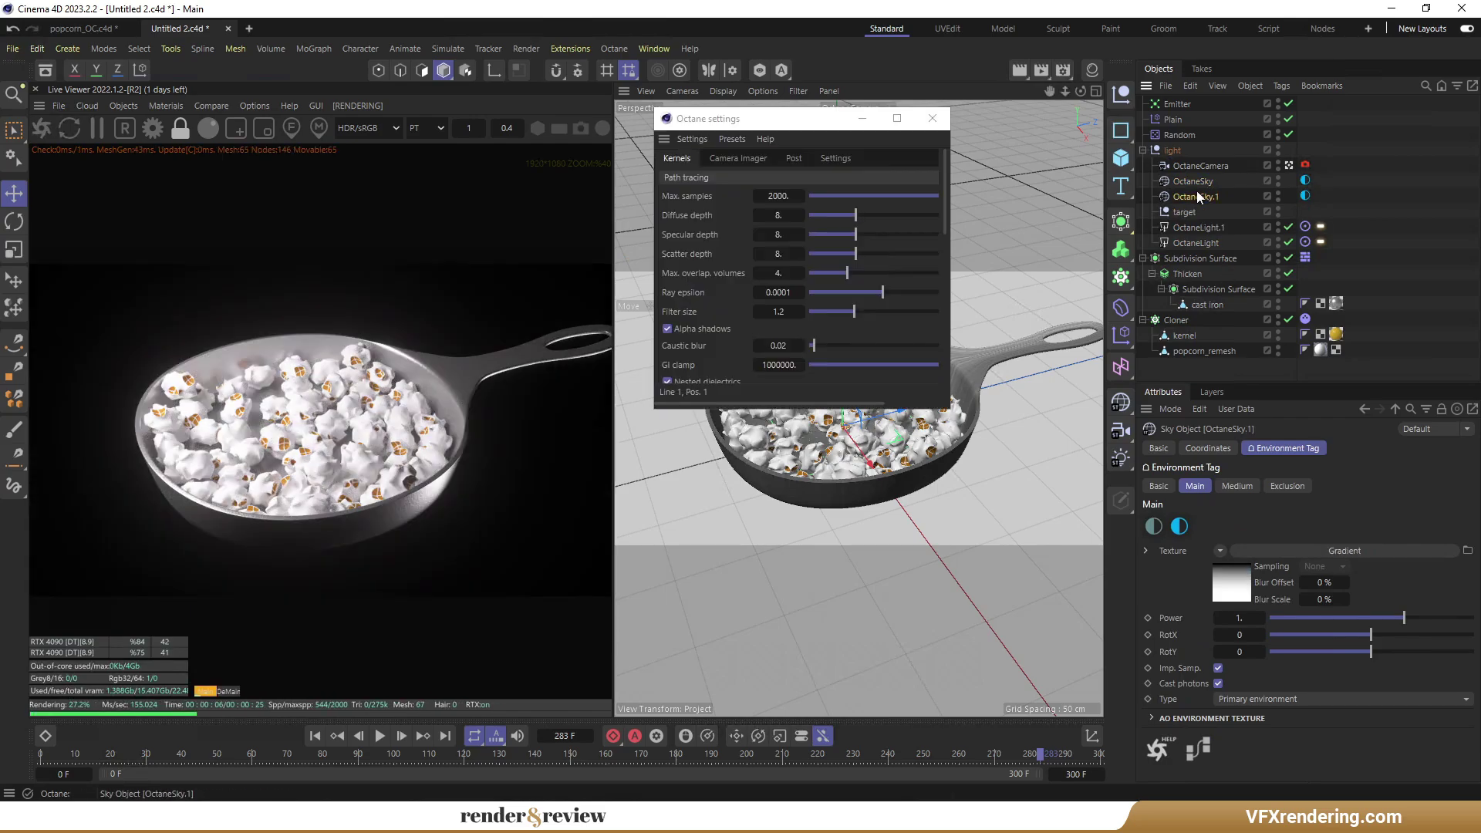
pyautogui.click(1249, 698)
pyautogui.click(1270, 735)
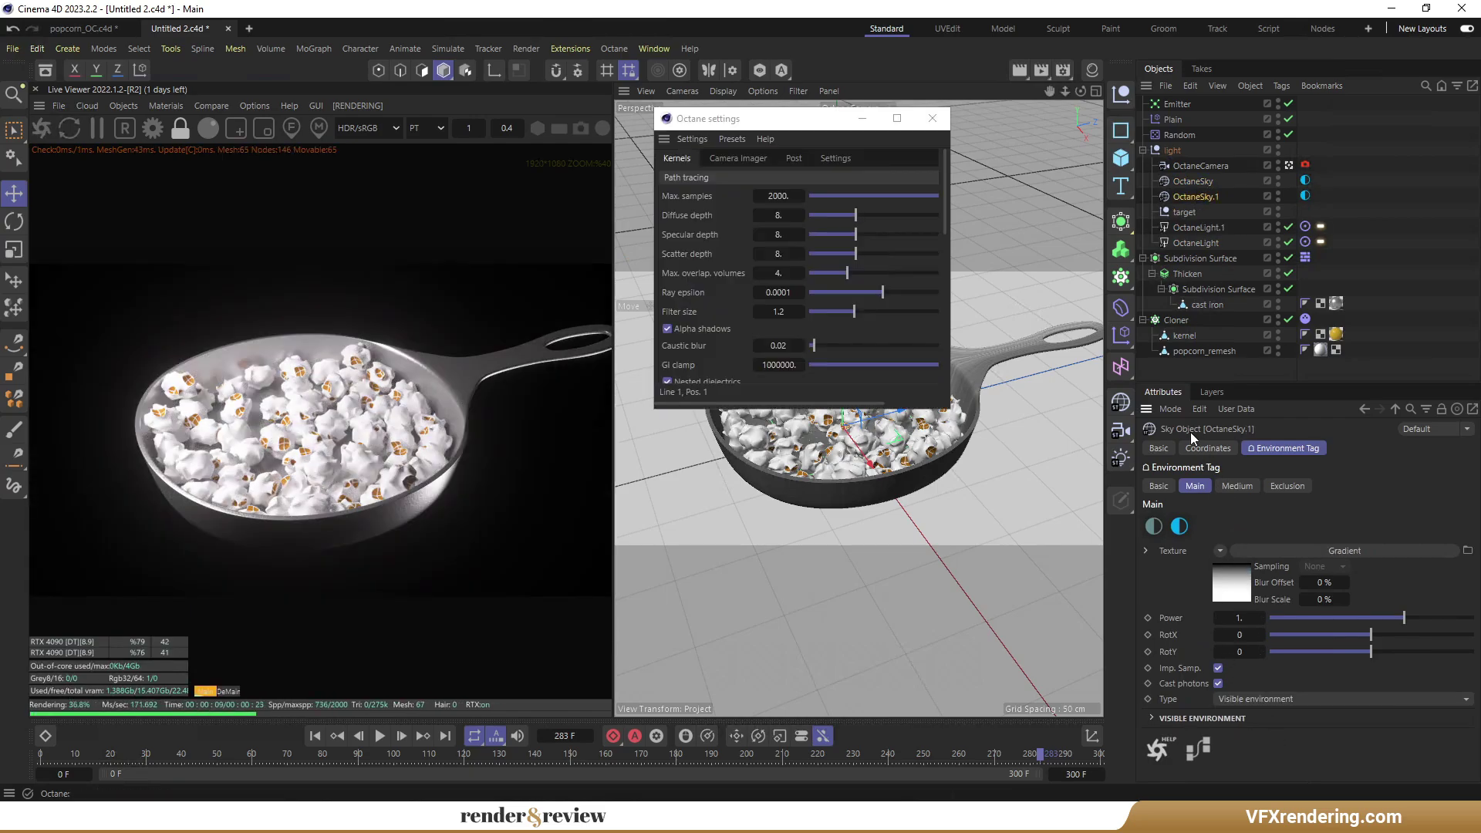
pyautogui.click(41, 128)
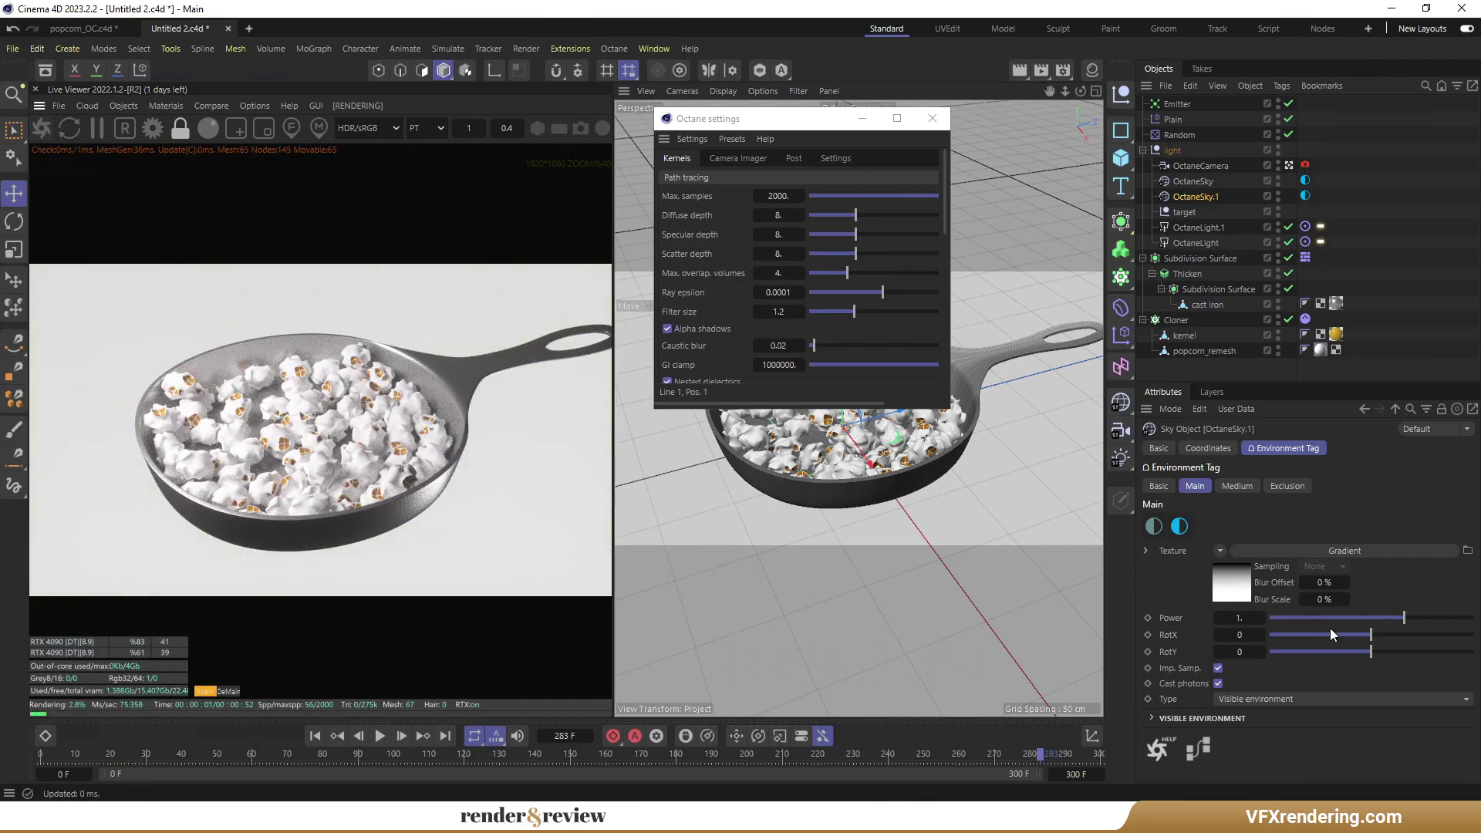
# Darken the sky's gradient knots to a dark backdrop and enable ACES tone mapping.
pyautogui.click(1231, 584)
pyautogui.moveTo(1262, 609)
pyautogui.mouseDown()
pyautogui.moveTo(1450, 614)
pyautogui.moveTo(1284, 608)
pyautogui.mouseUp()
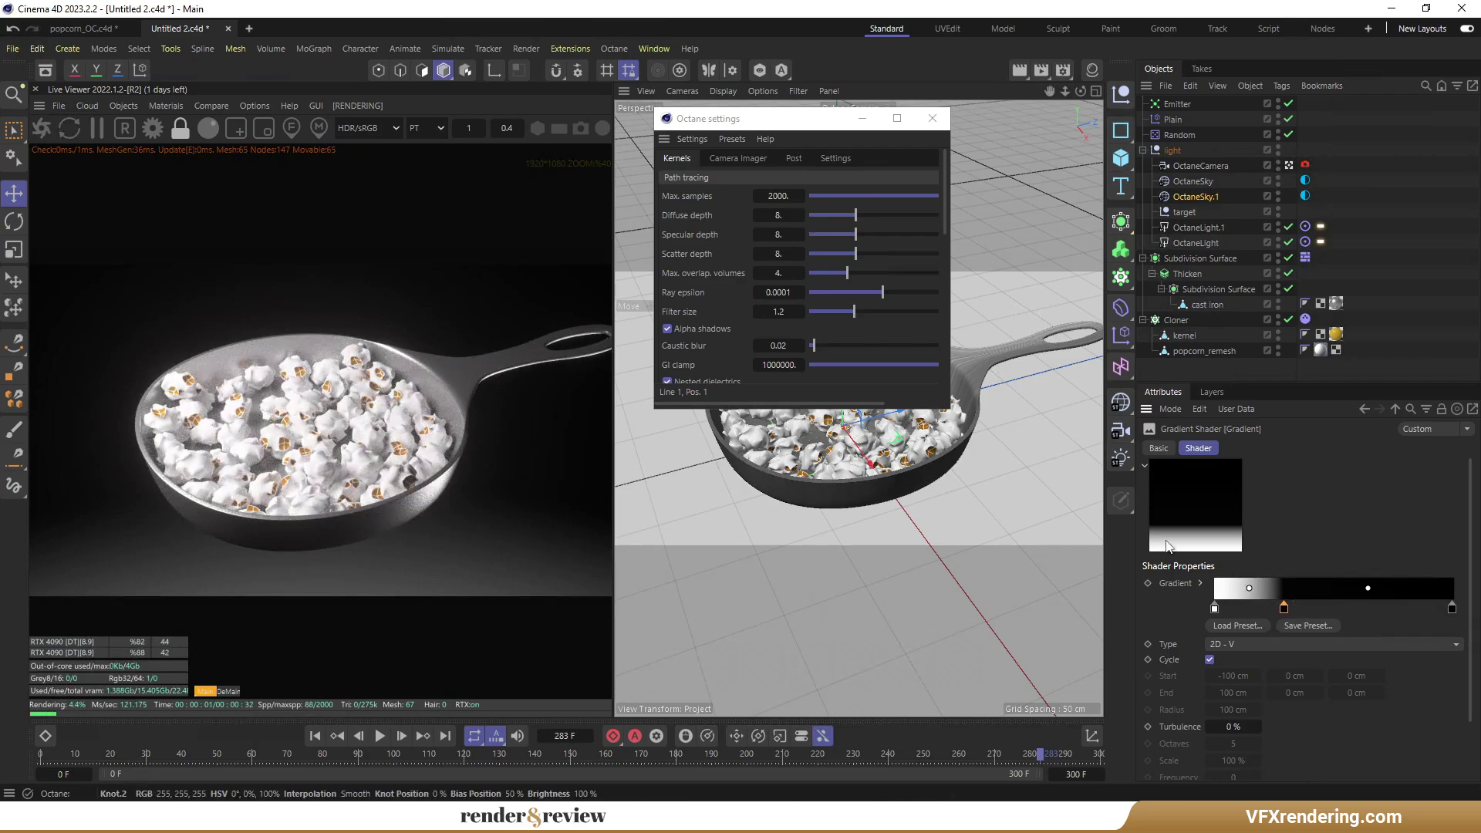
pyautogui.click(735, 159)
pyautogui.click(667, 197)
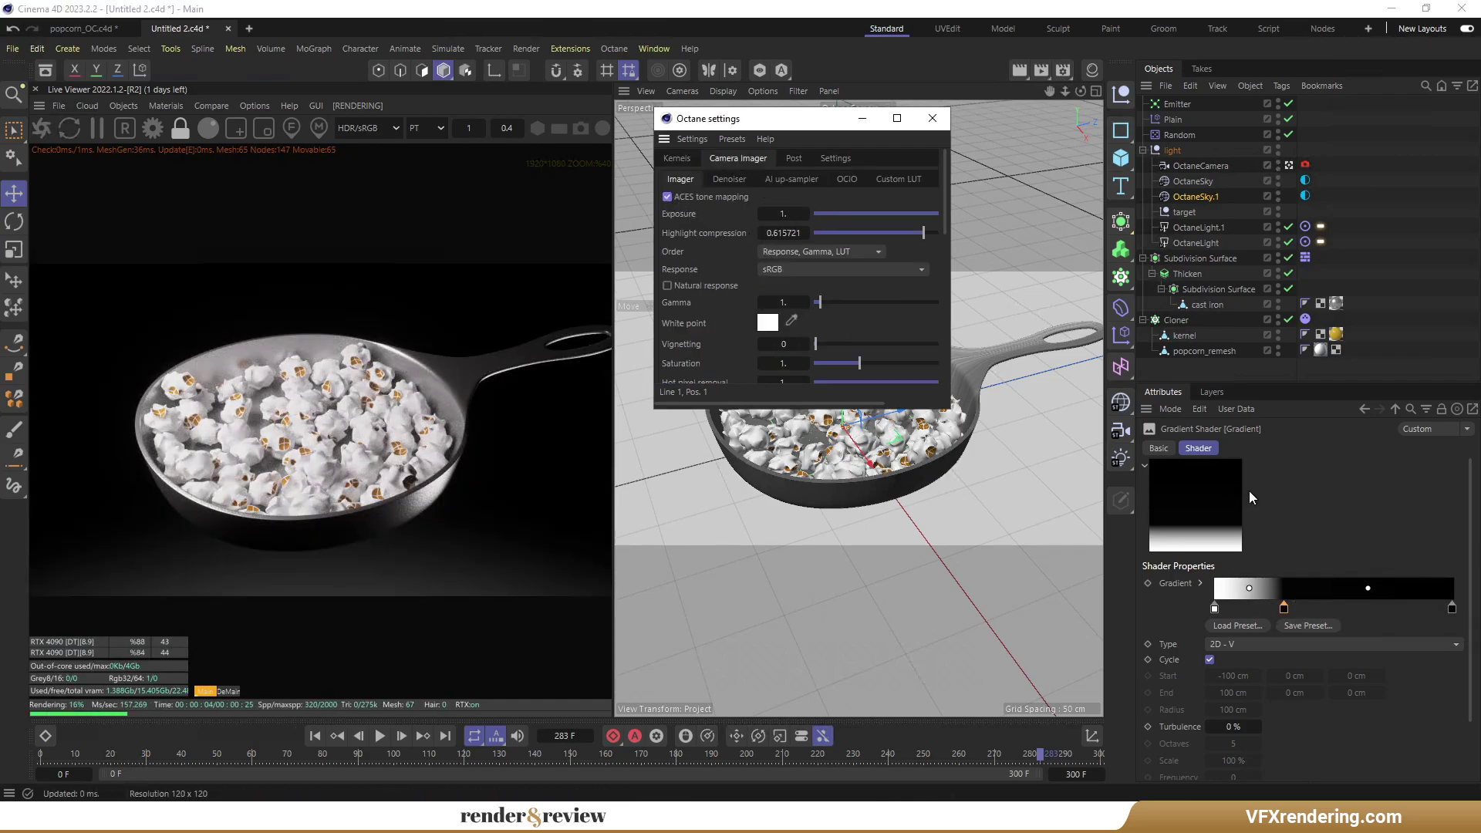
pyautogui.moveTo(1283, 609); pyautogui.dragTo(1288, 615)
pyautogui.doubleClick(1215, 610)
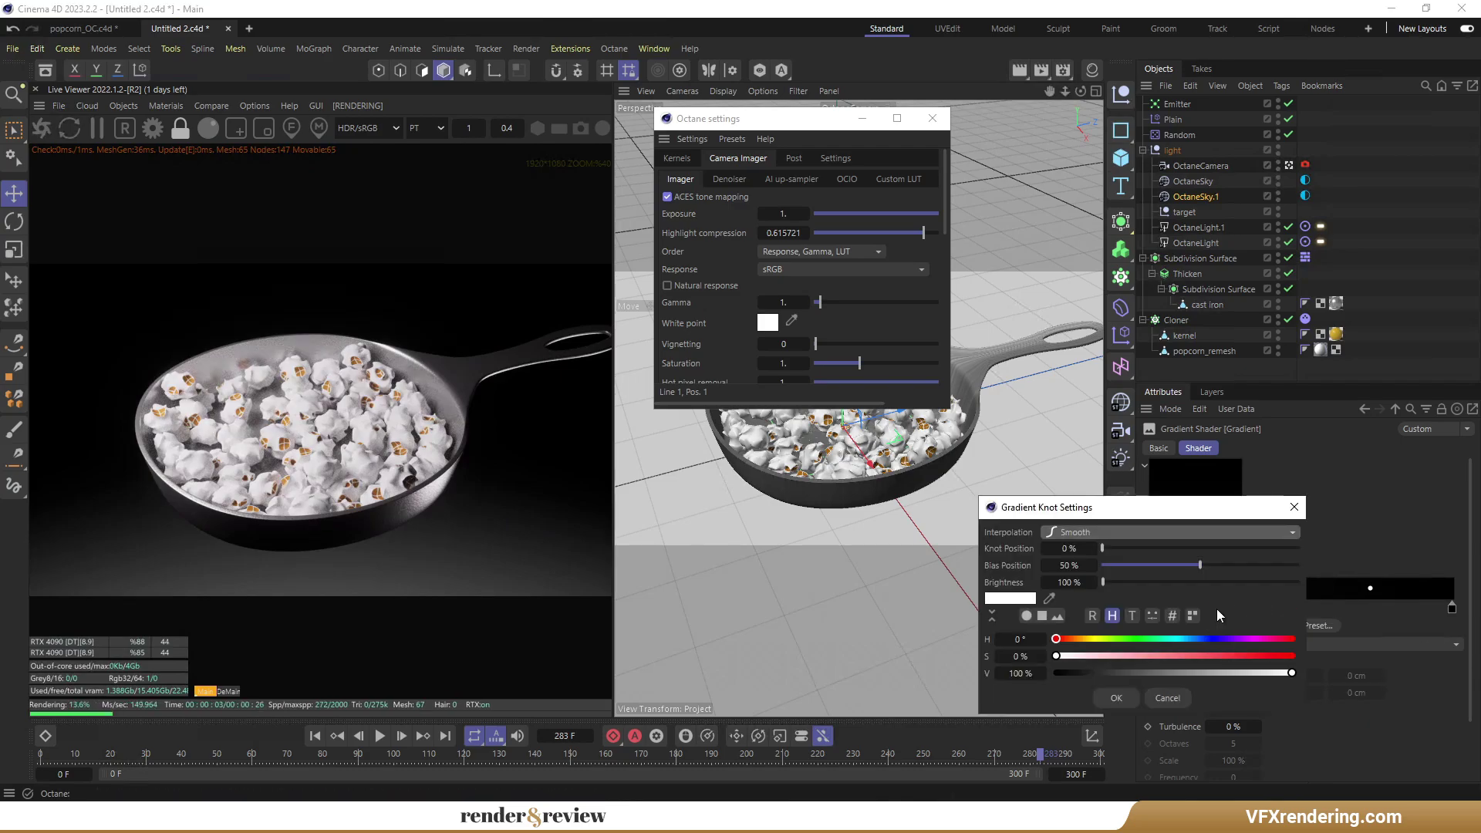
pyautogui.click(1191, 673)
pyautogui.click(1122, 697)
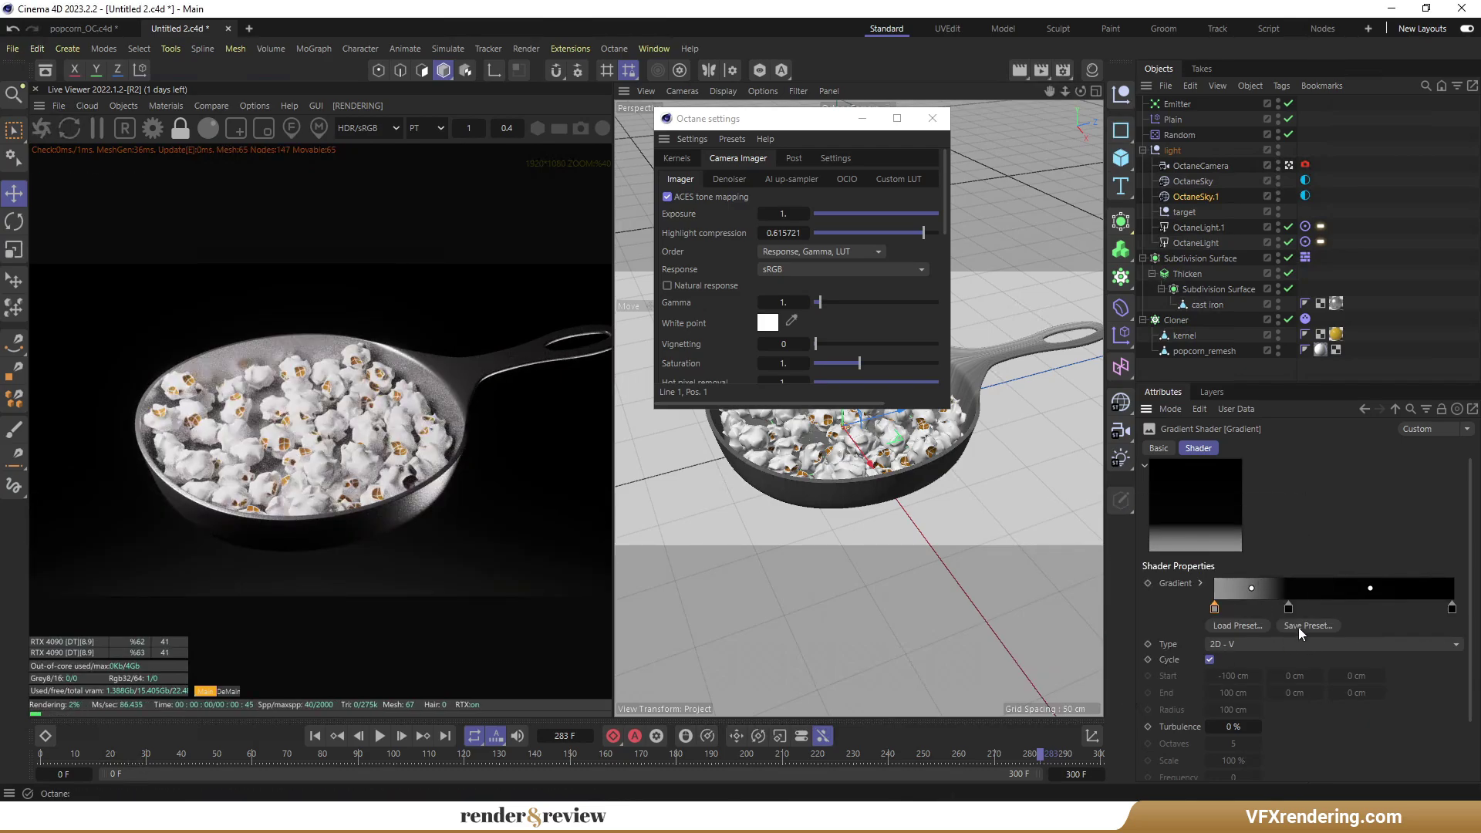
pyautogui.moveTo(1309, 615); pyautogui.dragTo(1315, 615)
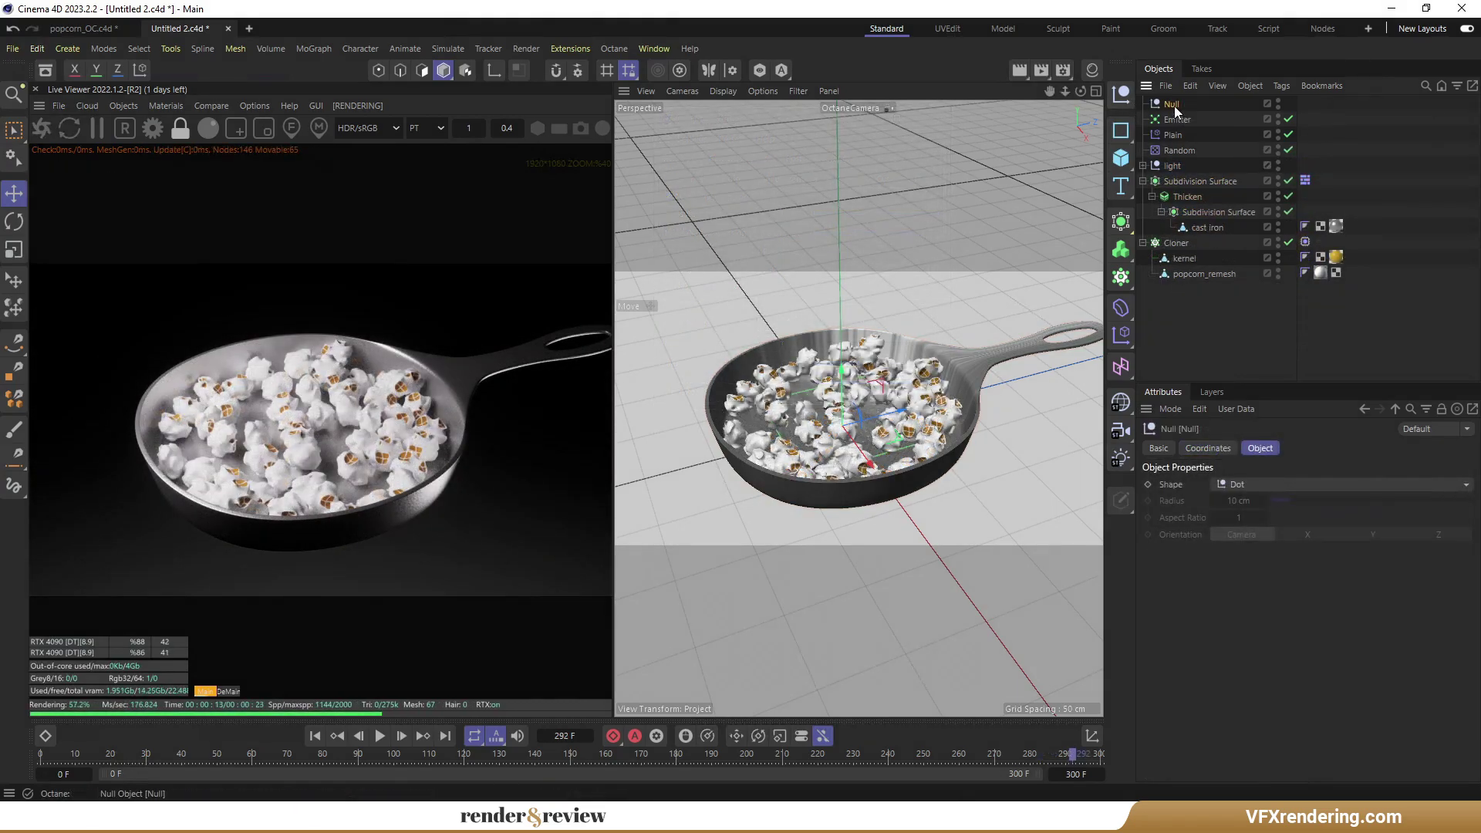
# Rename the null to 'cast iron' and nest the skillet and Emitter under it.
pyautogui.write('iron')
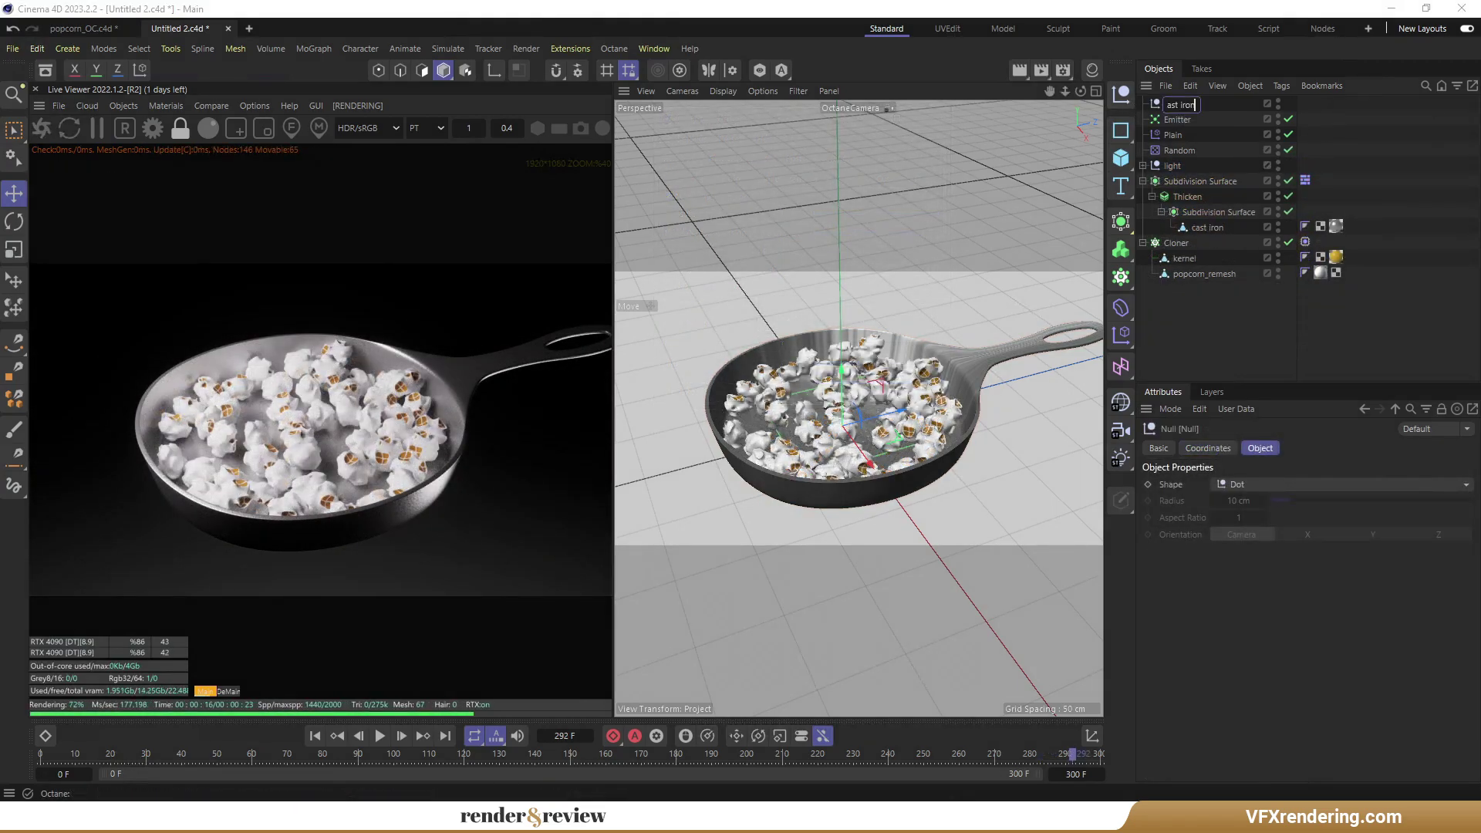
pyautogui.press('Return')
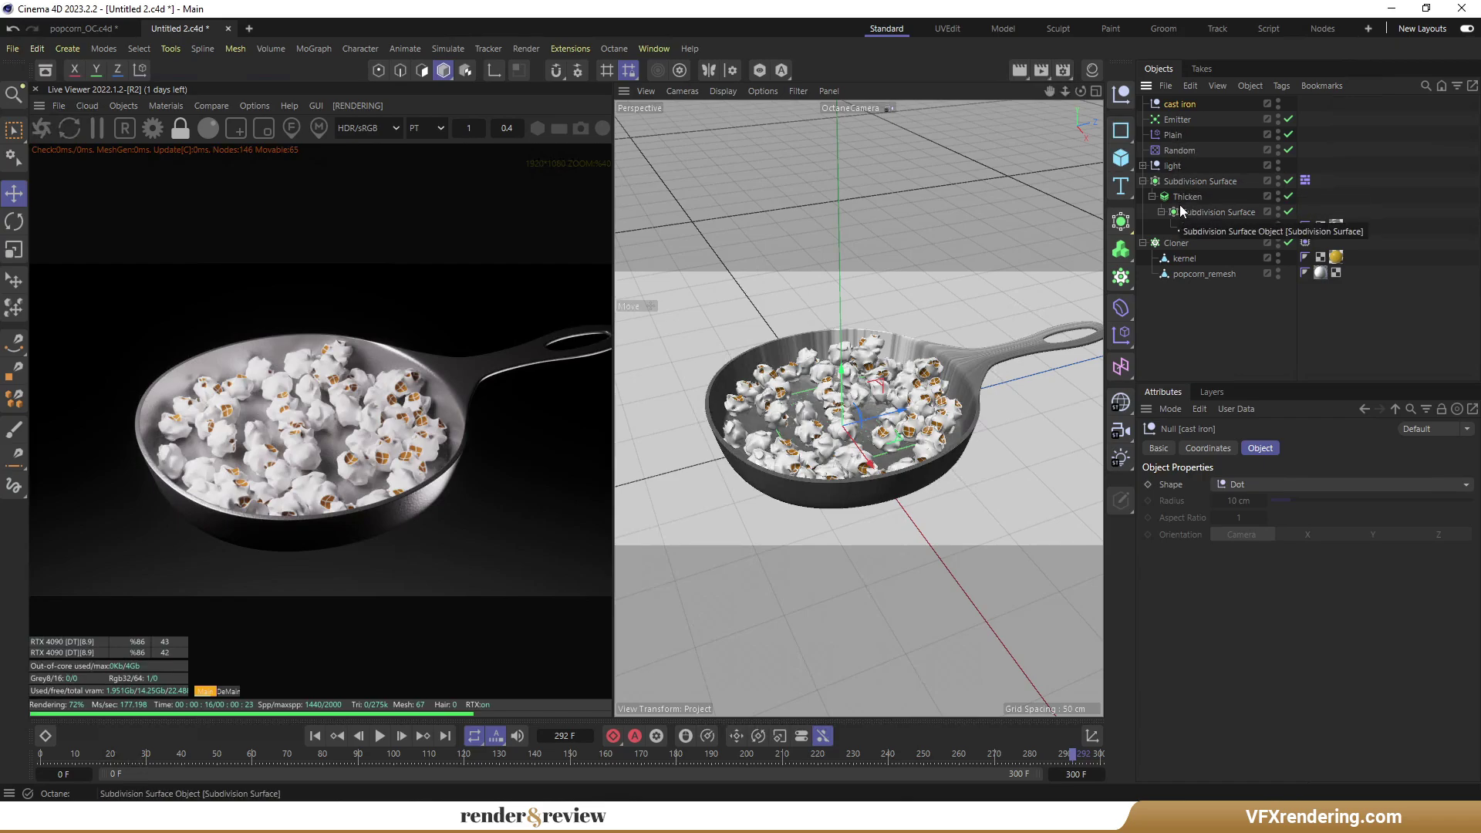
pyautogui.click(1170, 182)
pyautogui.moveTo(1175, 104); pyautogui.dragTo(1178, 105)
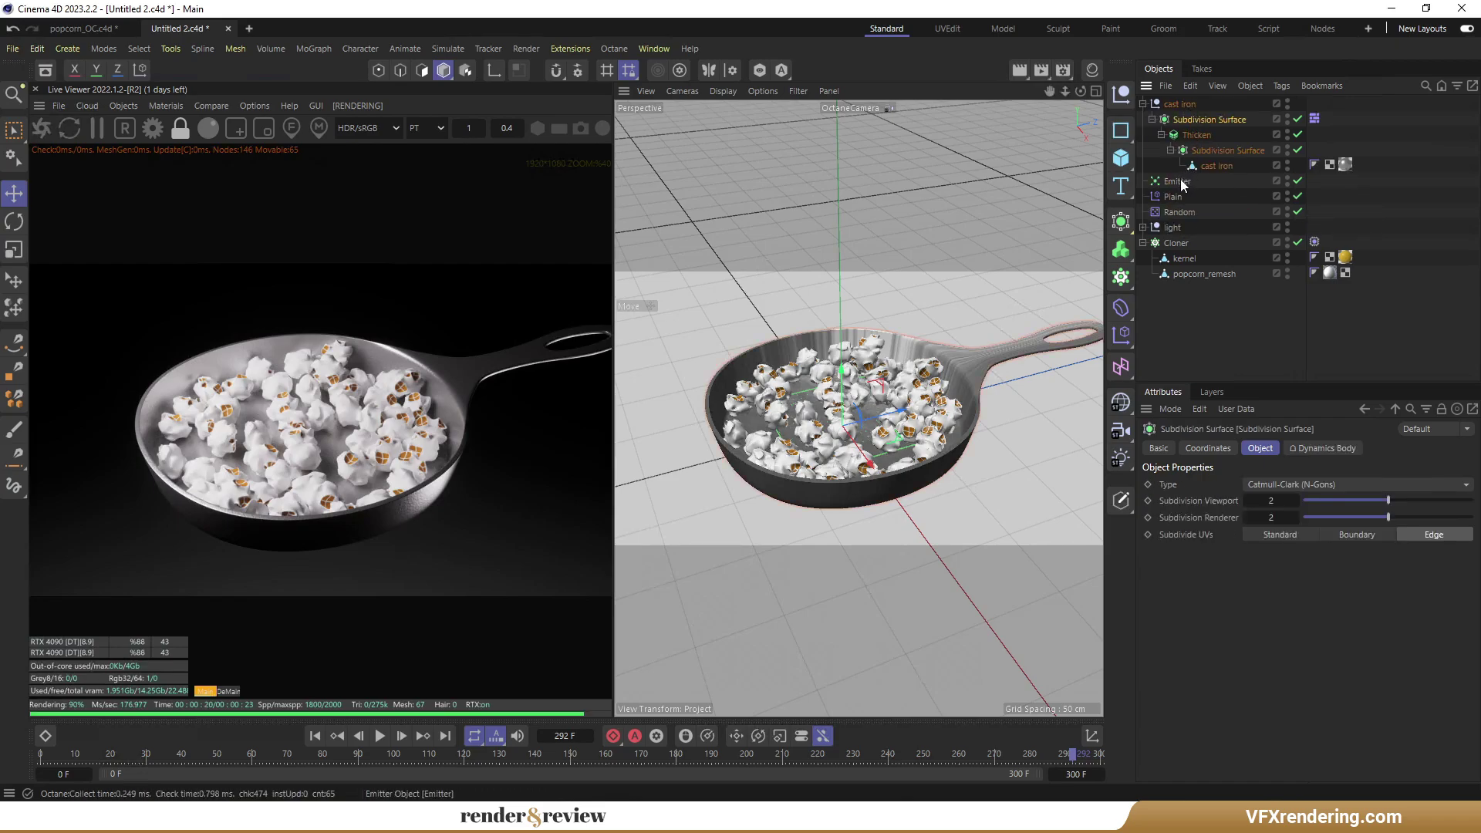
pyautogui.moveTo(1180, 180); pyautogui.dragTo(1177, 110)
# Add a Vibrate tag to cast iron and keyframe its position setting at frame 0.
pyautogui.click(1186, 106)
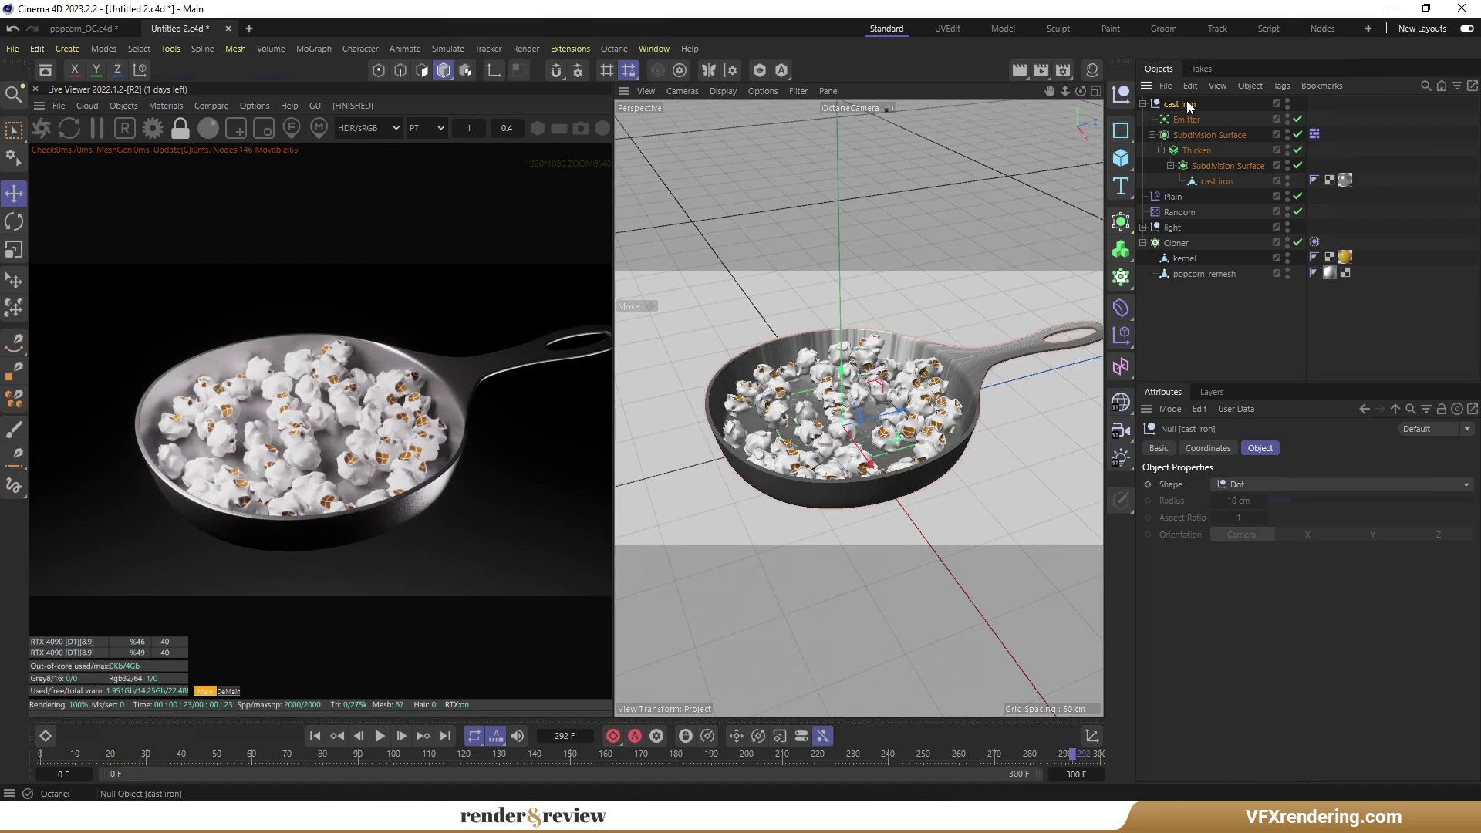
pyautogui.rightClick(1187, 106)
pyautogui.moveTo(1191, 102)
pyautogui.click(1132, 196)
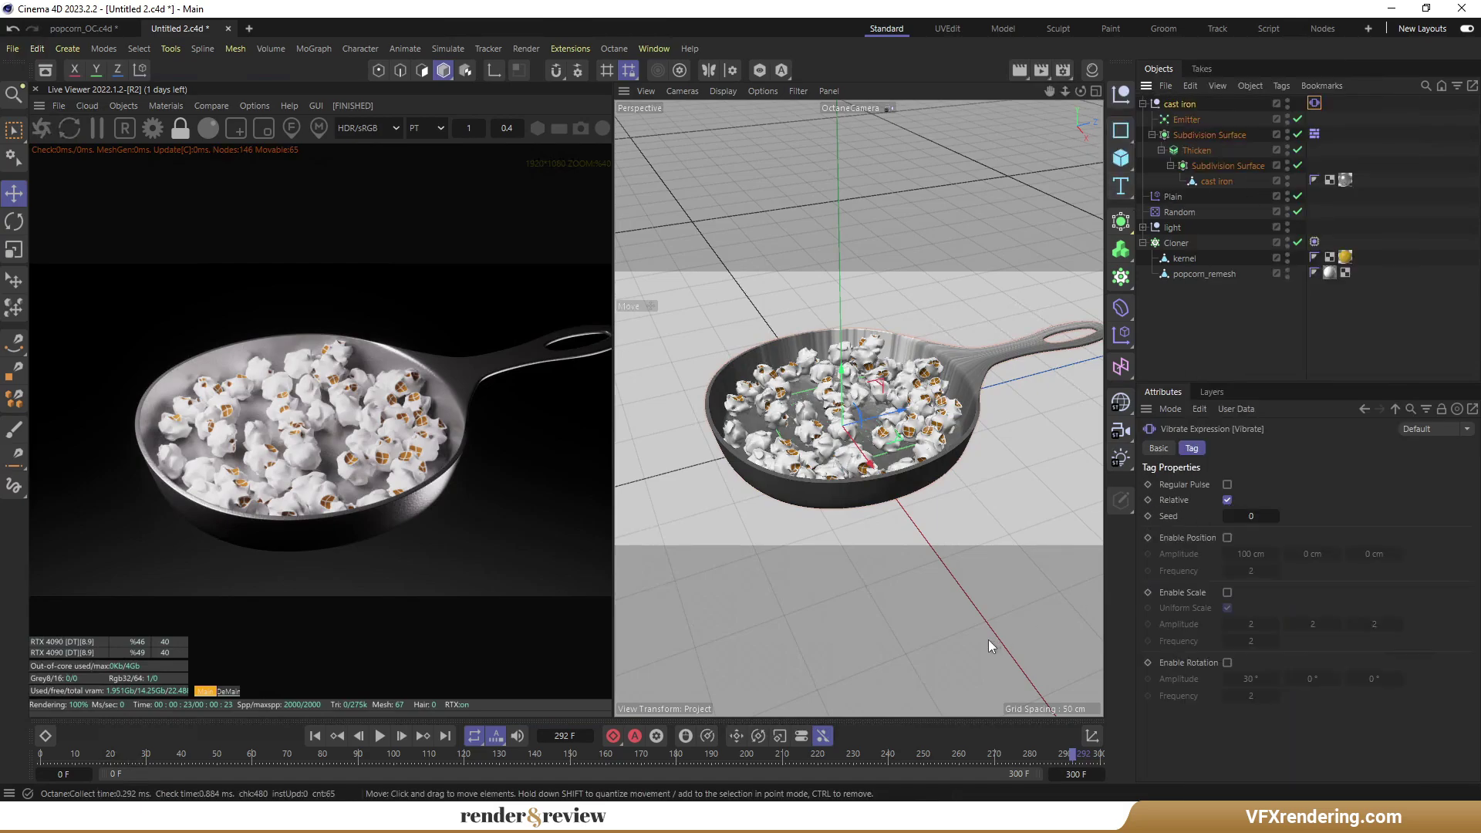
pyautogui.click(316, 736)
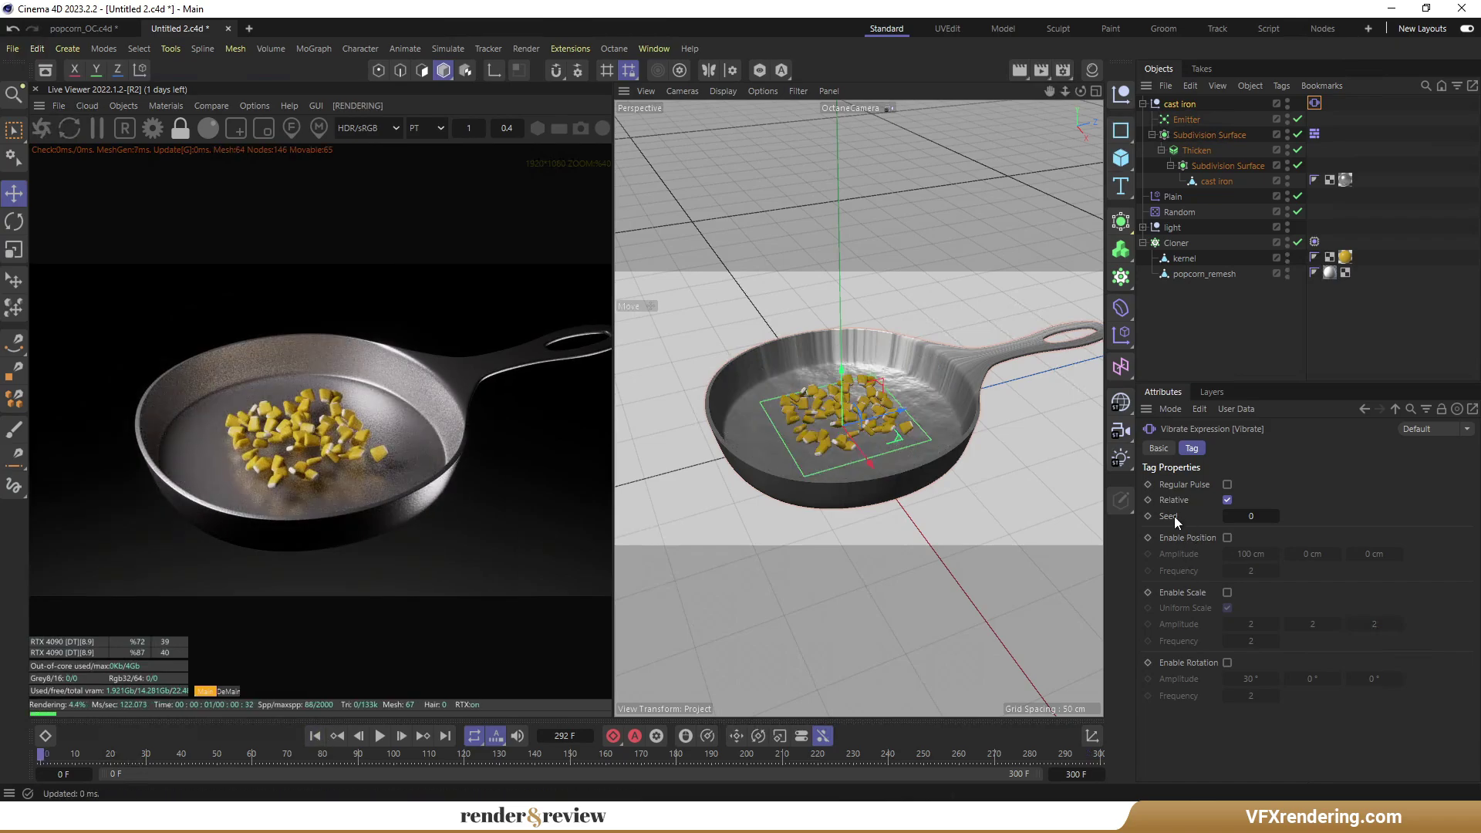
pyautogui.click(1147, 538)
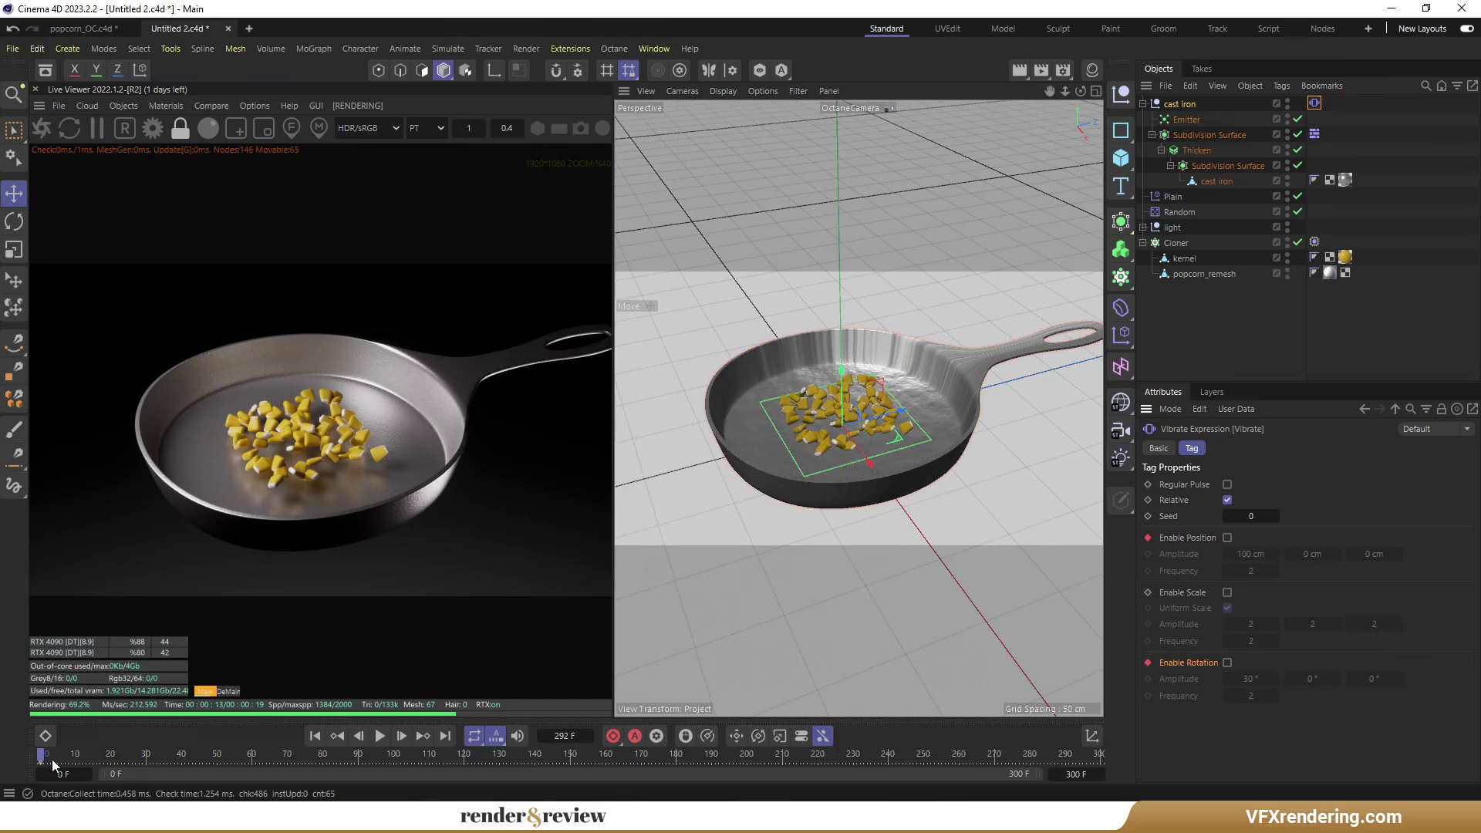
pyautogui.moveTo(52, 764); pyautogui.dragTo(160, 762)
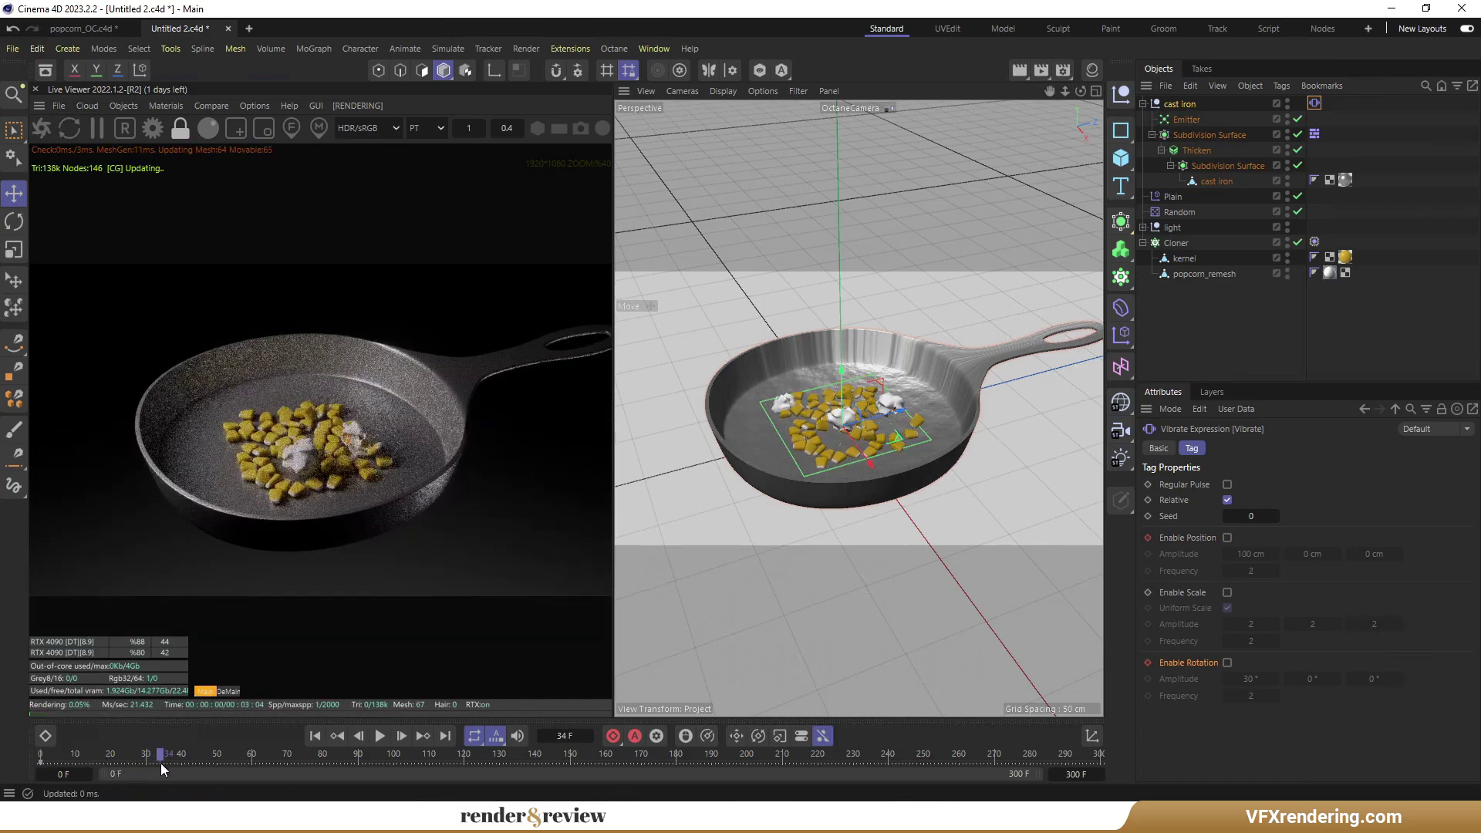
# Enable position vibration (10/1/10 cm) and rotation vibration with 20° X amplitude.
pyautogui.click(1227, 537)
pyautogui.click(1227, 662)
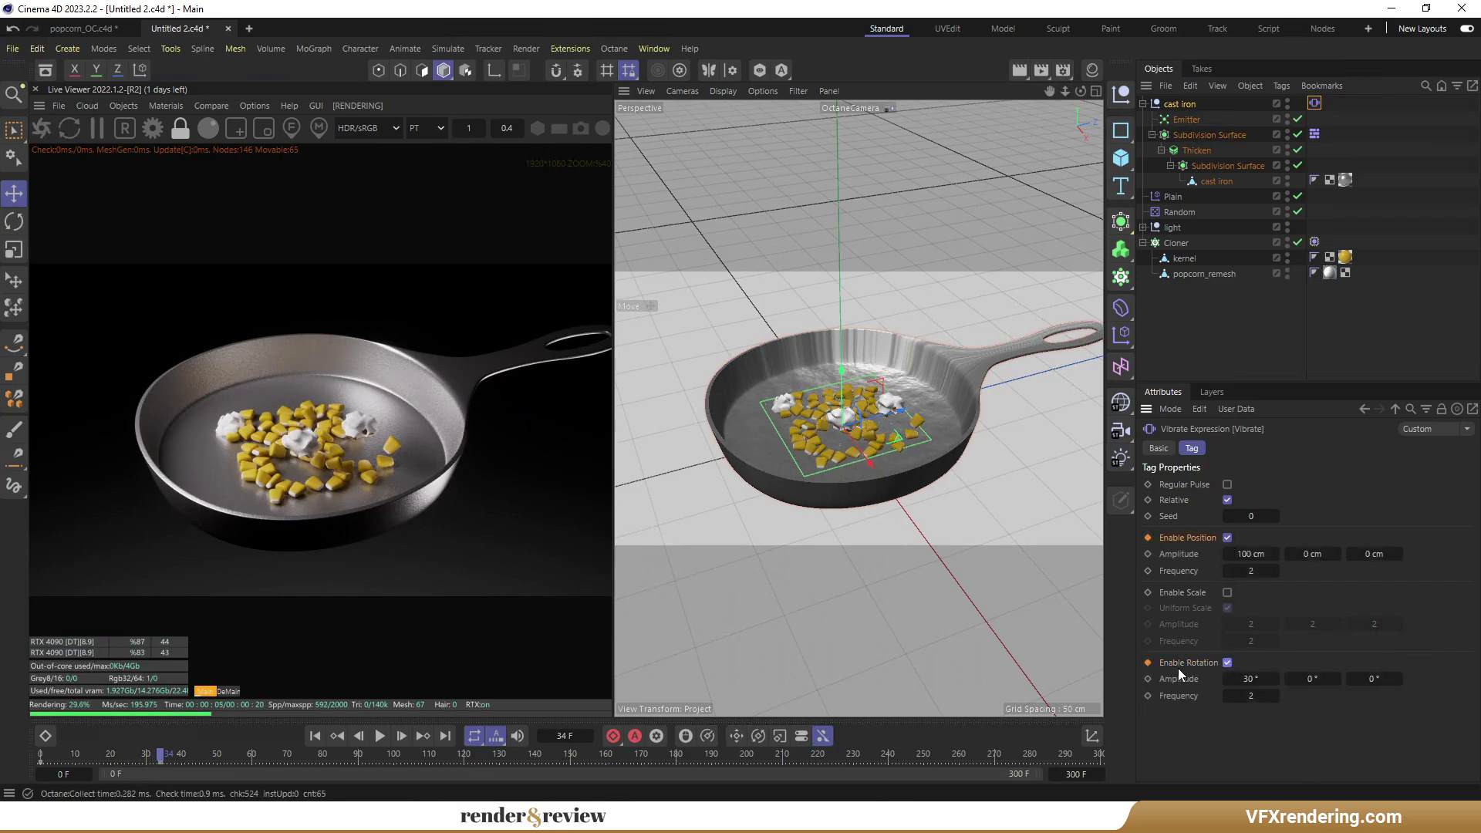
pyautogui.write('1')
pyautogui.press('Tab')
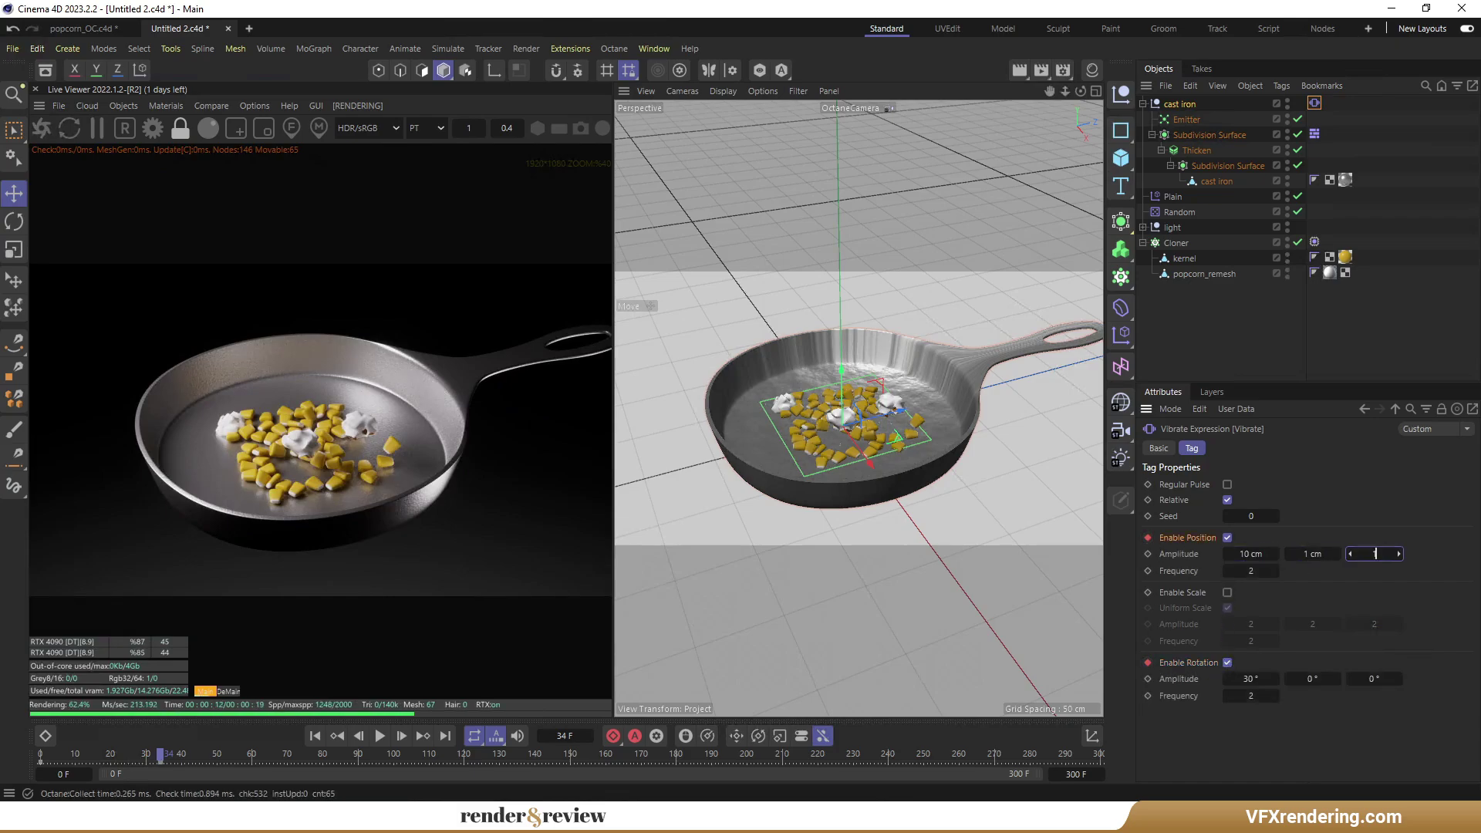
pyautogui.write('10')
pyautogui.press('Return')
pyautogui.moveTo(1257, 679); pyautogui.dragTo(1244, 683)
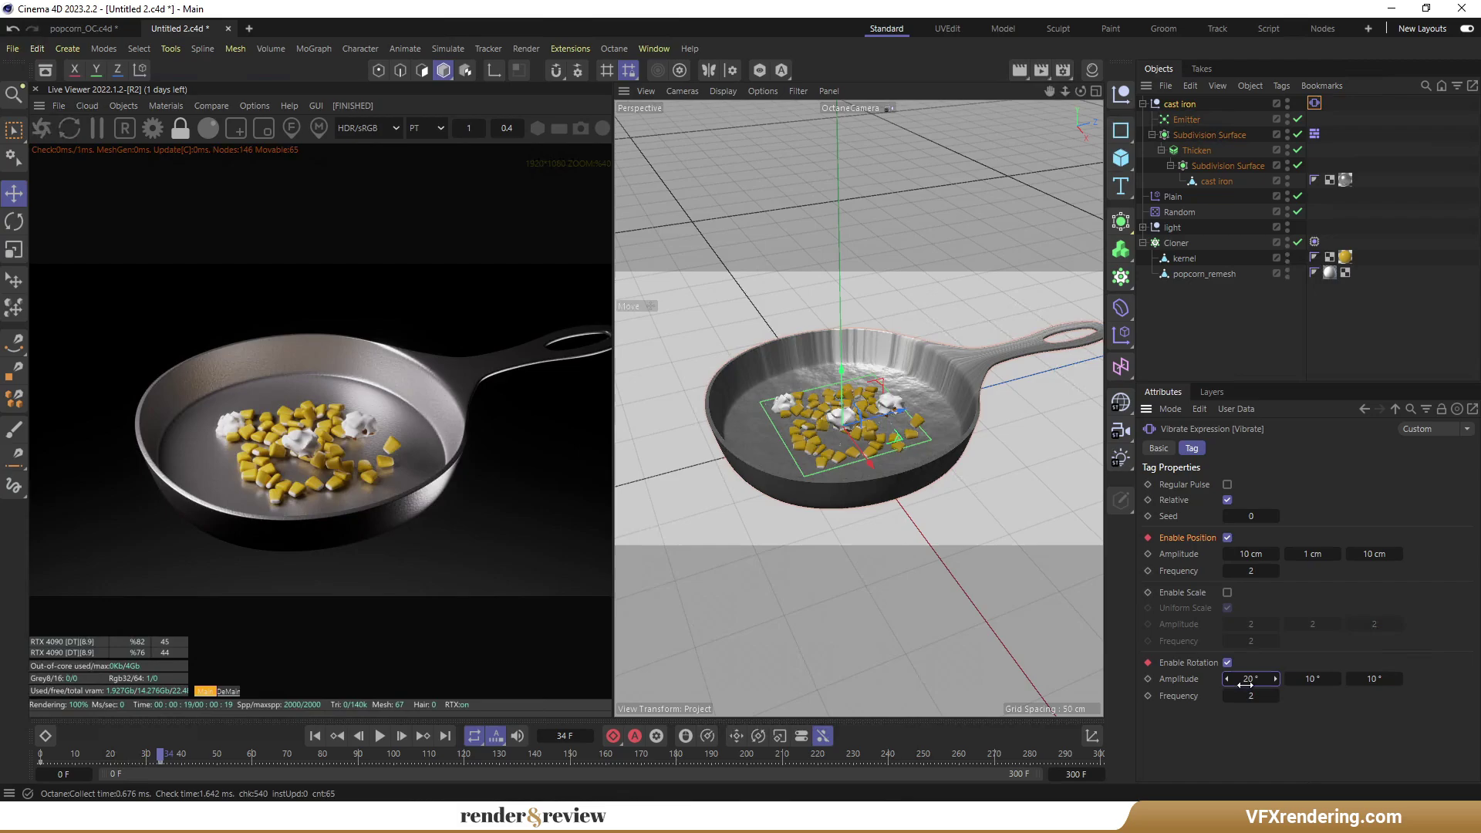
# Preview the vibration, then replay the simulation from the start with the Dynamics Body tag selected.
pyautogui.click(380, 736)
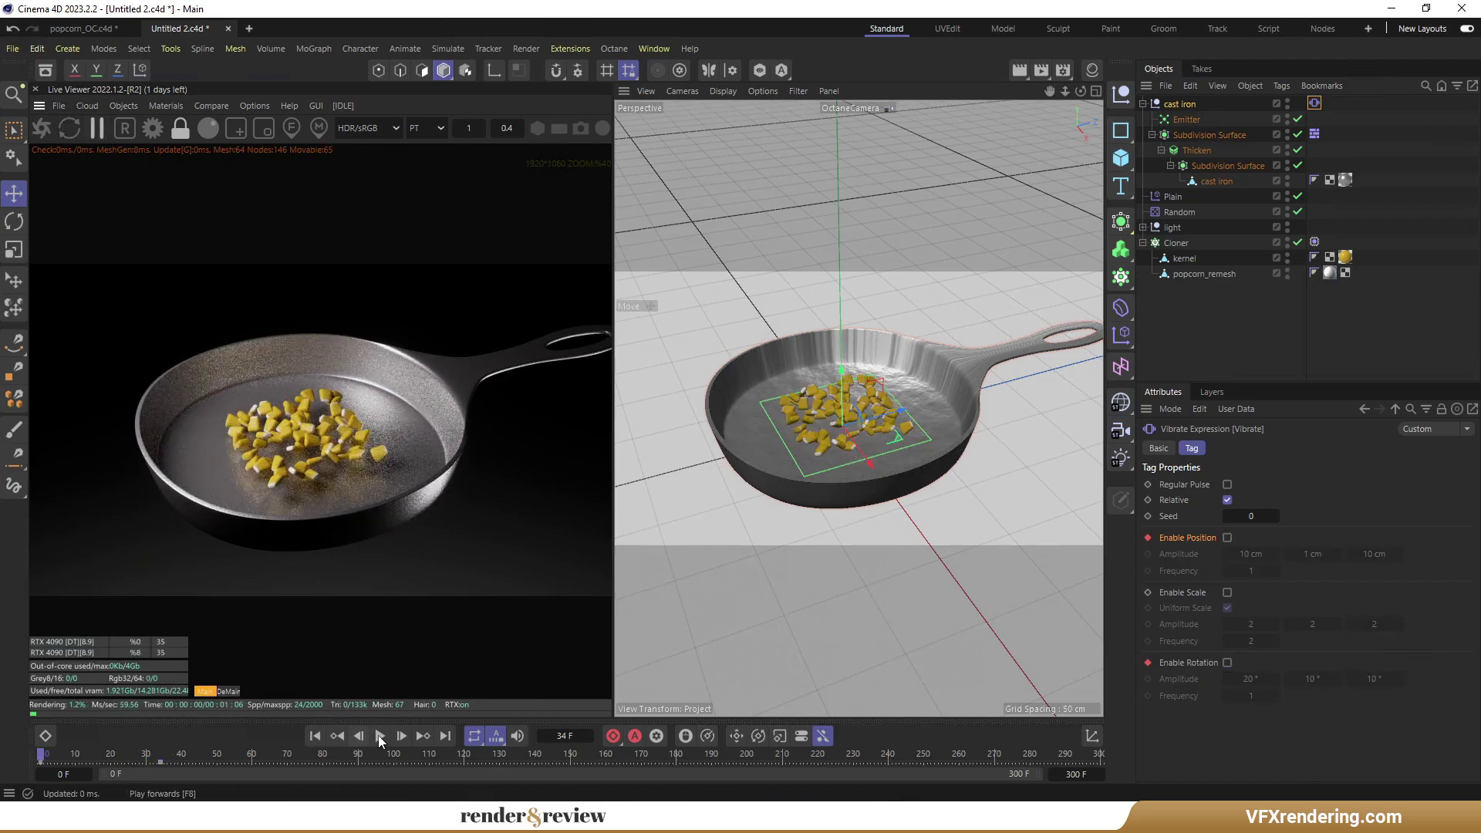
pyautogui.click(380, 735)
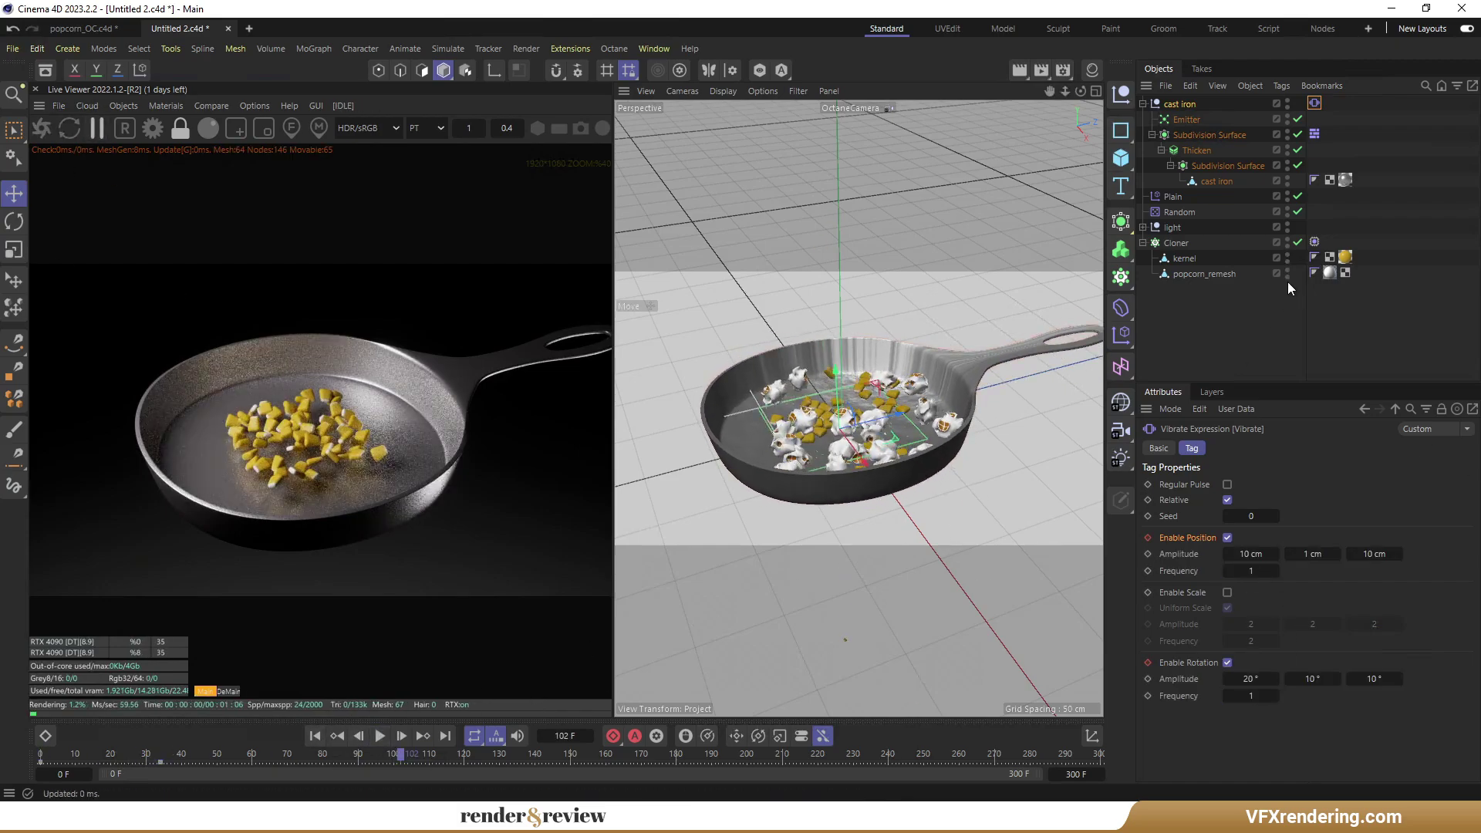
pyautogui.click(1314, 241)
pyautogui.click(315, 735)
pyautogui.click(380, 736)
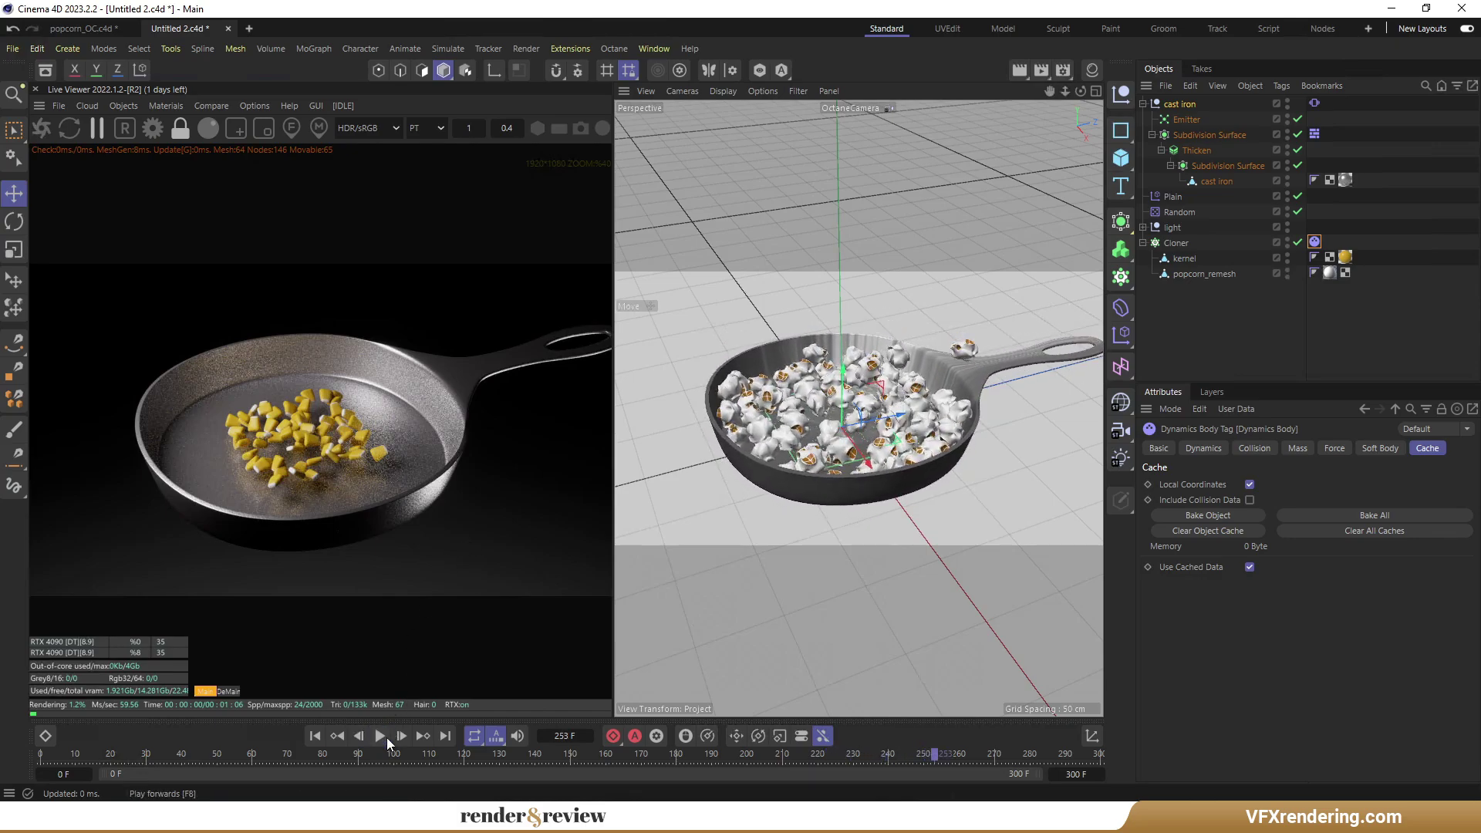
# Run Bake All in the Cloner's Dynamics Body tag cache settings.
pyautogui.click(1377, 516)
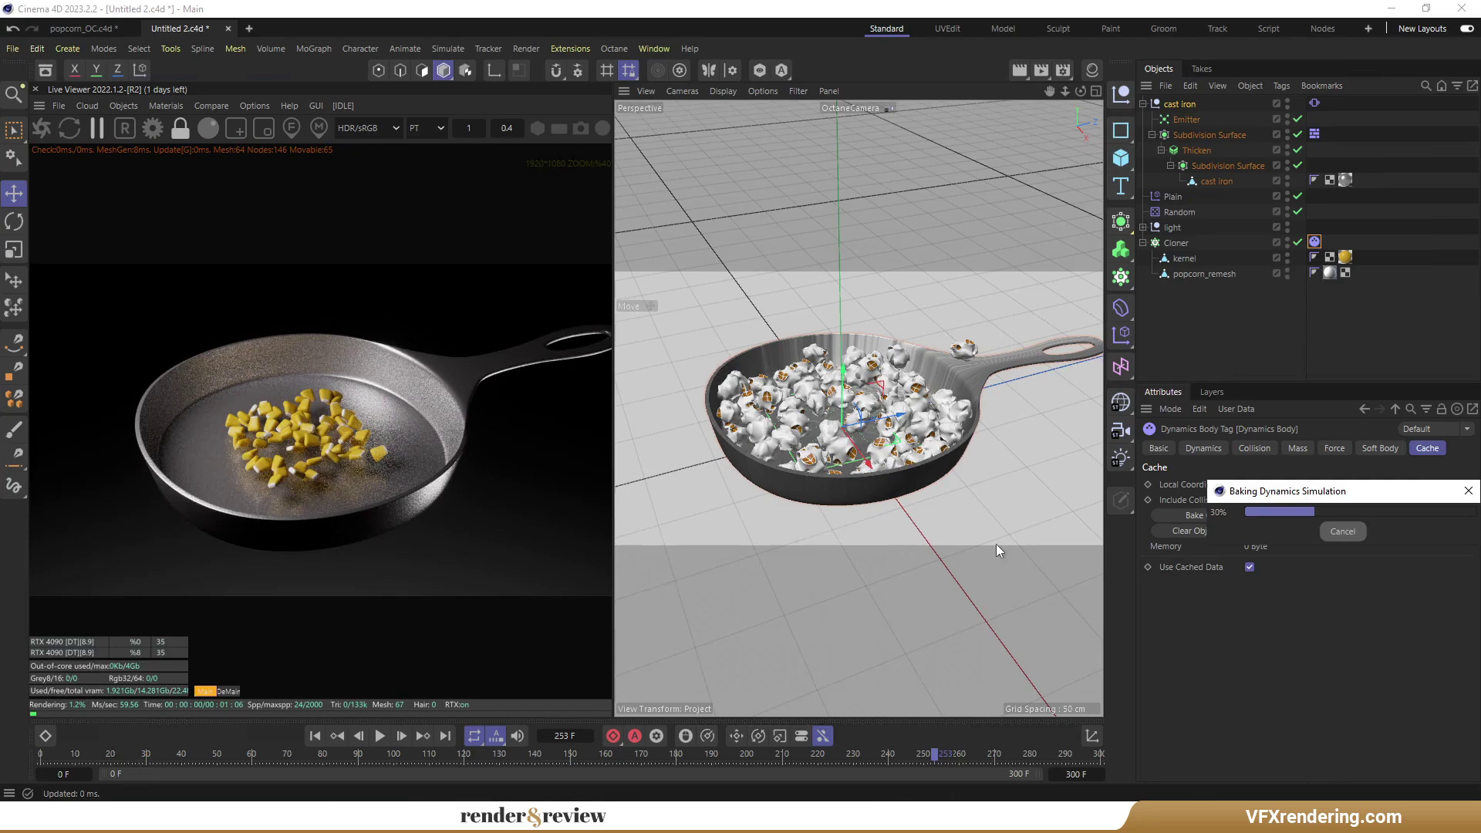